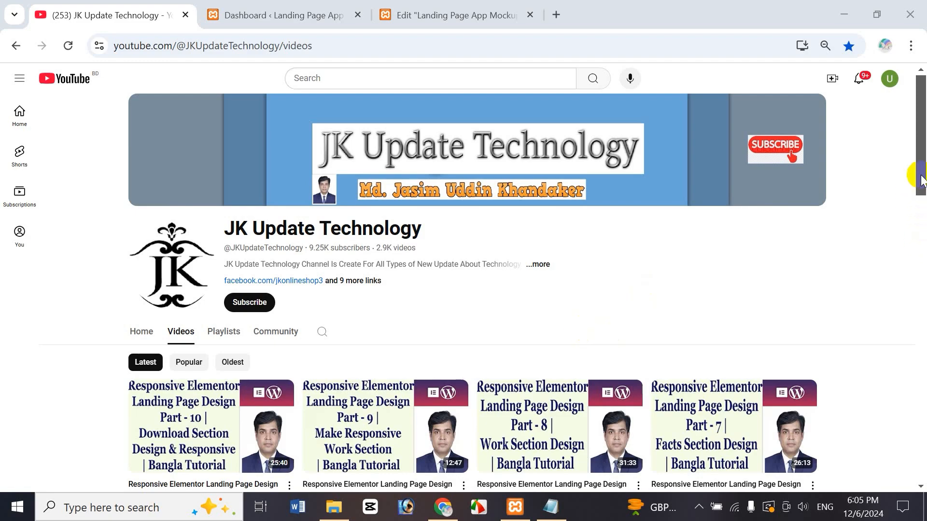
# Browse the JK Update Technology channel's uploaded videos and created playlists on YouTube.
pyautogui.moveTo(922, 179); pyautogui.dragTo(923, 241)
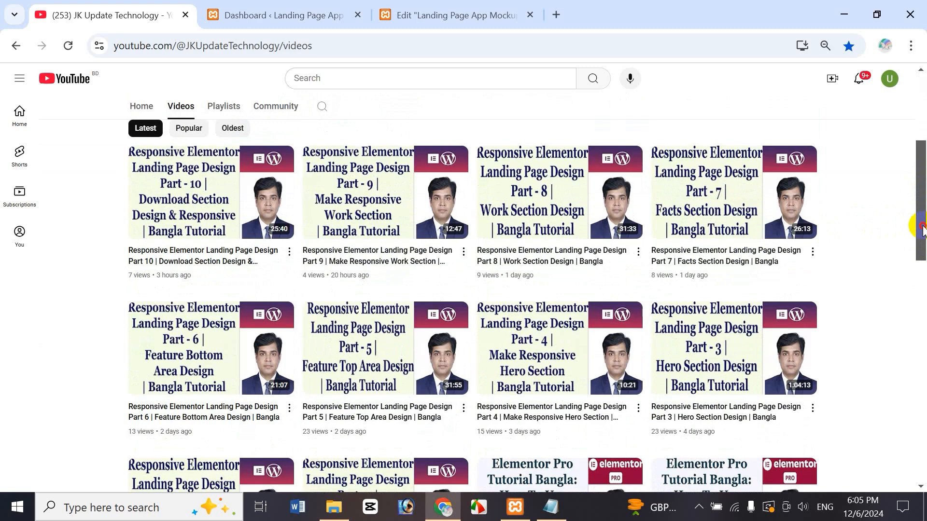
pyautogui.moveTo(922, 230); pyautogui.dragTo(922, 260)
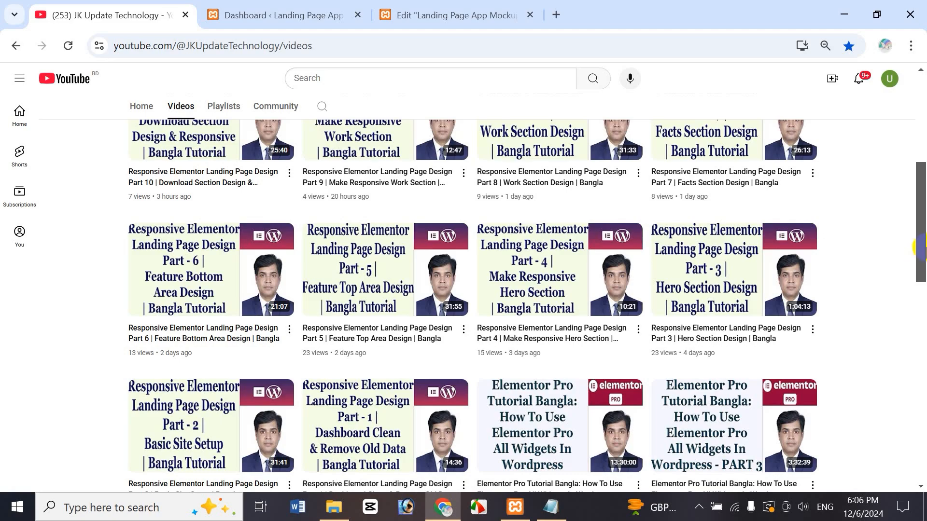
pyautogui.moveTo(923, 246); pyautogui.dragTo(923, 158)
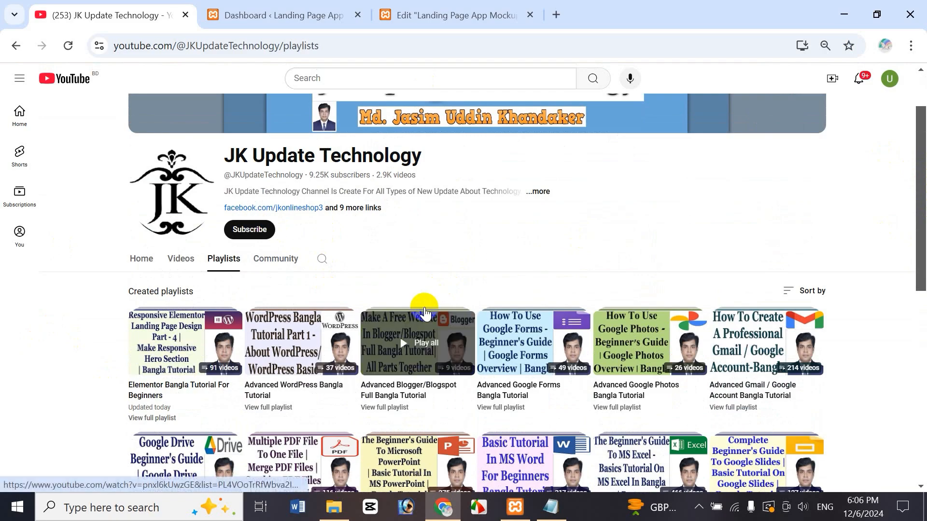
pyautogui.moveTo(923, 186); pyautogui.dragTo(922, 396)
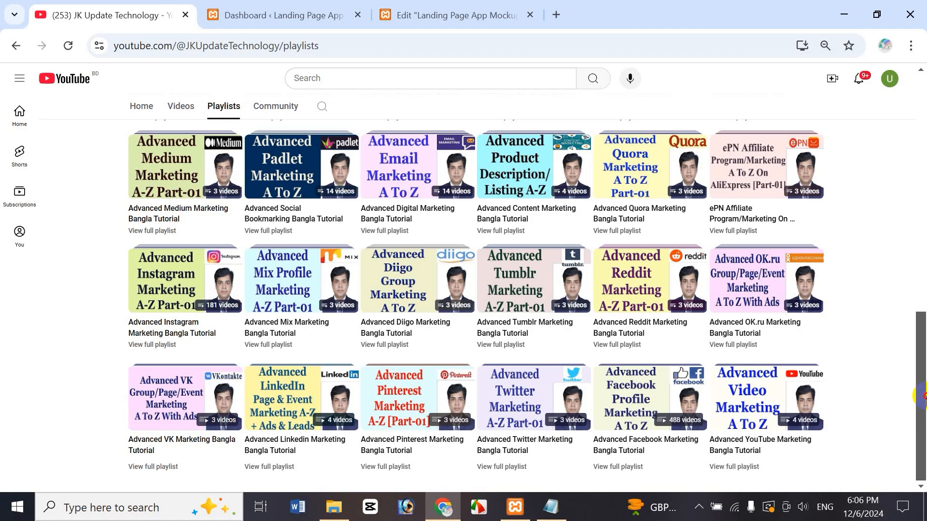
pyautogui.moveTo(925, 359); pyautogui.dragTo(923, 153)
pyautogui.click(175, 265)
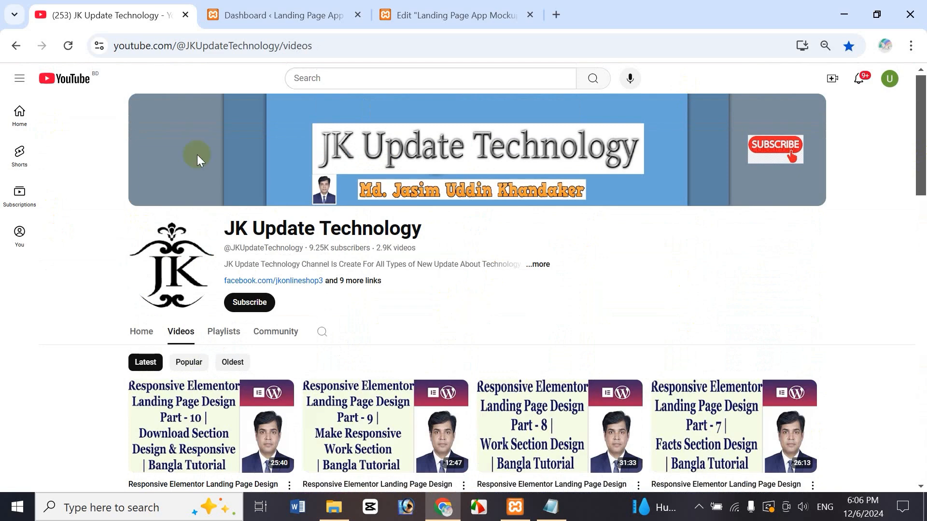
# Switch to the WordPress site's page list, and review the Landing Page App Mockup page in Elementor down to its Download section.
pyautogui.click(286, 18)
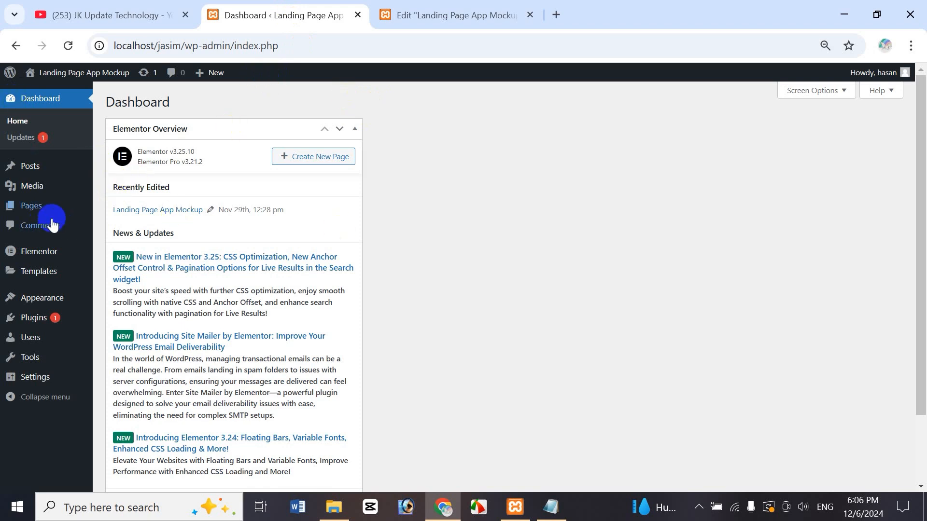
pyautogui.moveTo(40, 207)
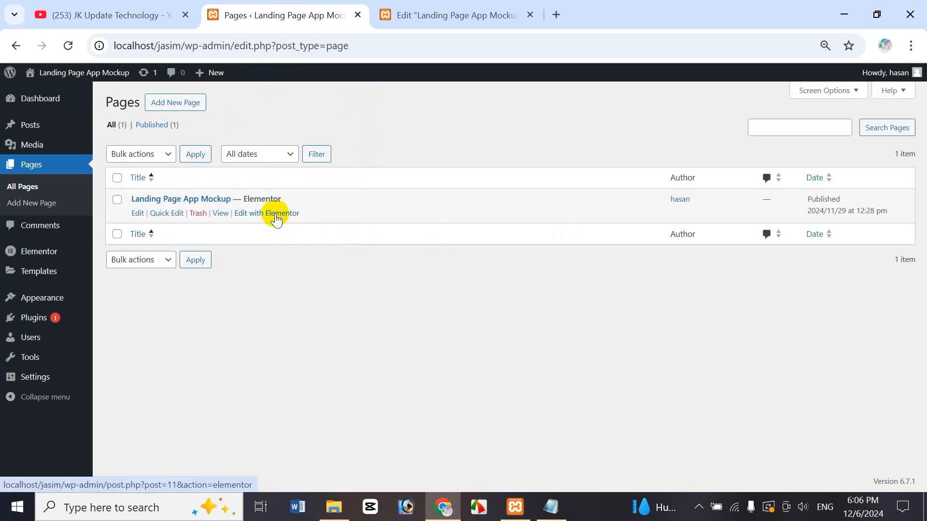
pyautogui.click(480, 15)
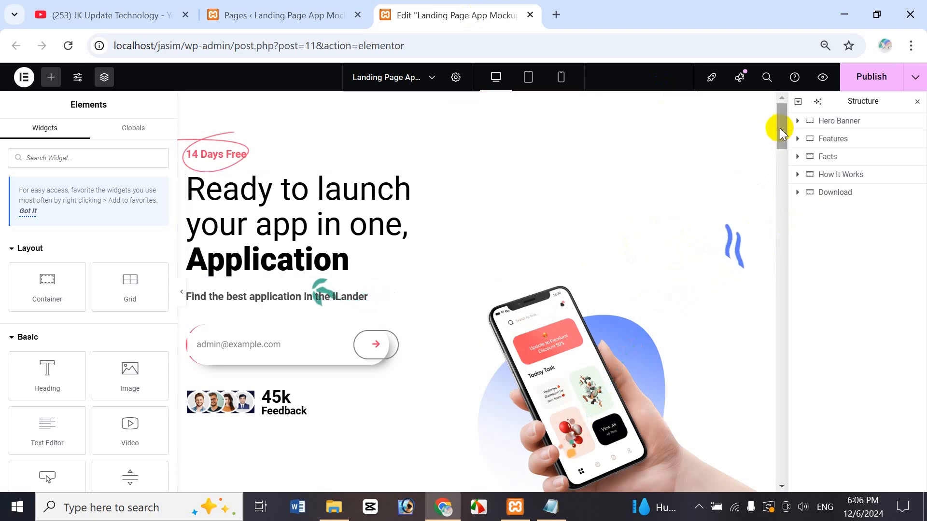
pyautogui.moveTo(778, 129); pyautogui.dragTo(773, 431)
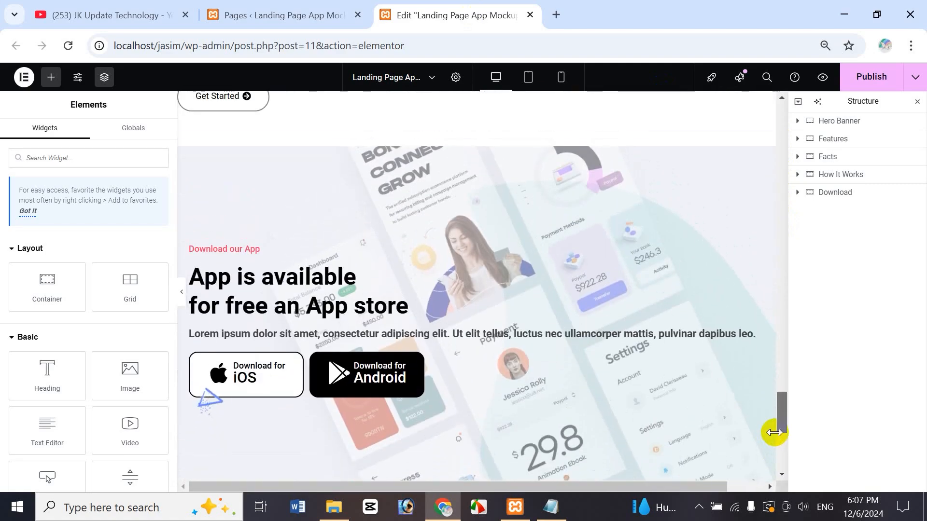
pyautogui.click(146, 21)
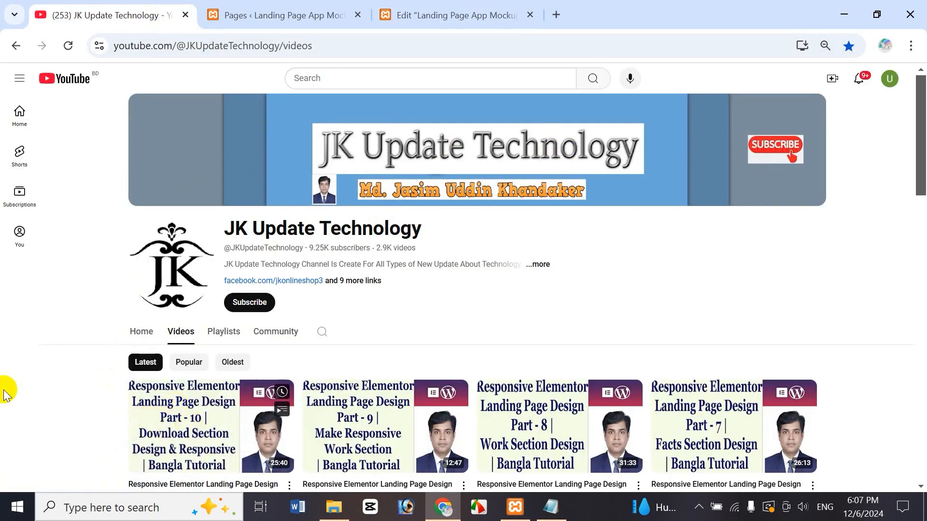
pyautogui.click(439, 17)
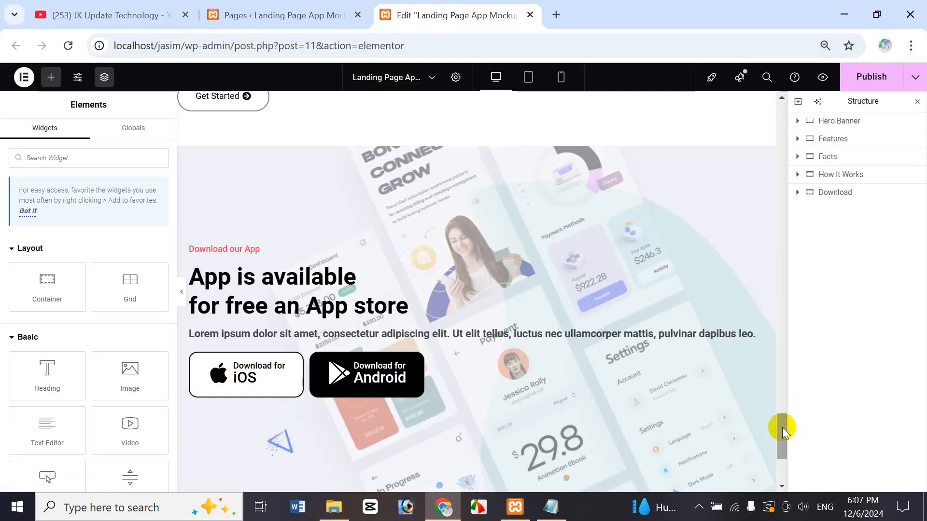
# Add a new Flexbox container with column direction below the Download section.
pyautogui.moveTo(783, 429); pyautogui.dragTo(786, 451)
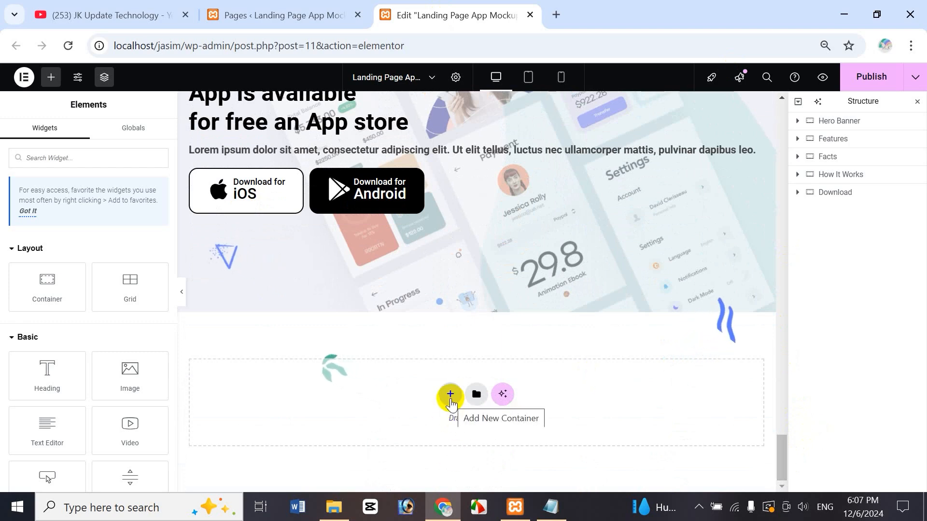
pyautogui.click(450, 395)
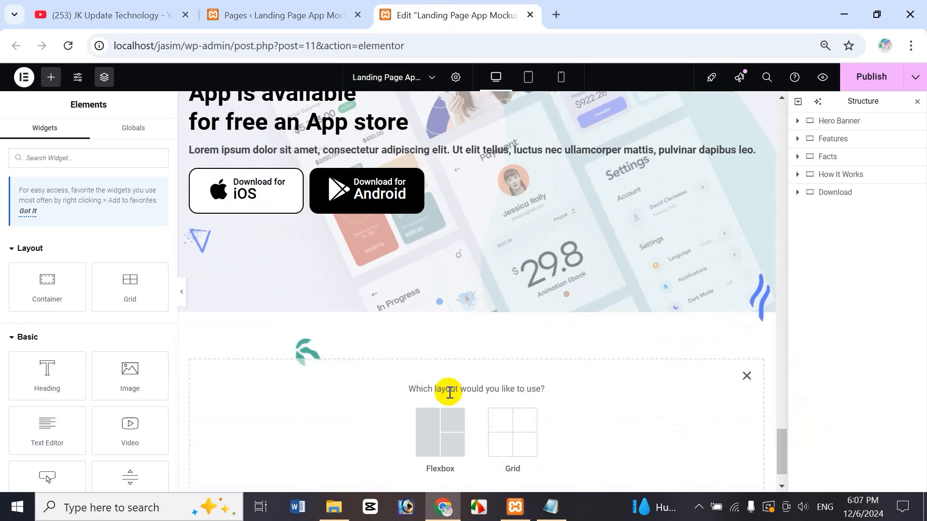
pyautogui.click(439, 428)
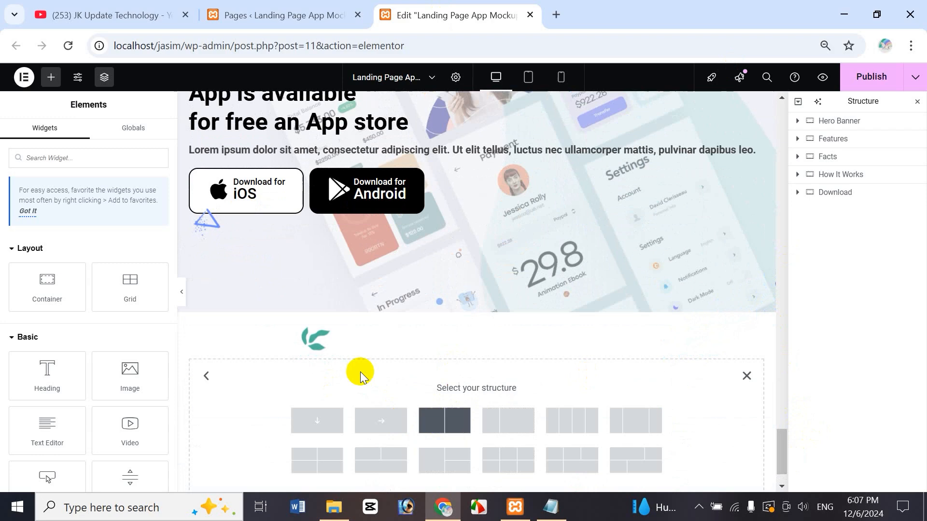
pyautogui.click(322, 428)
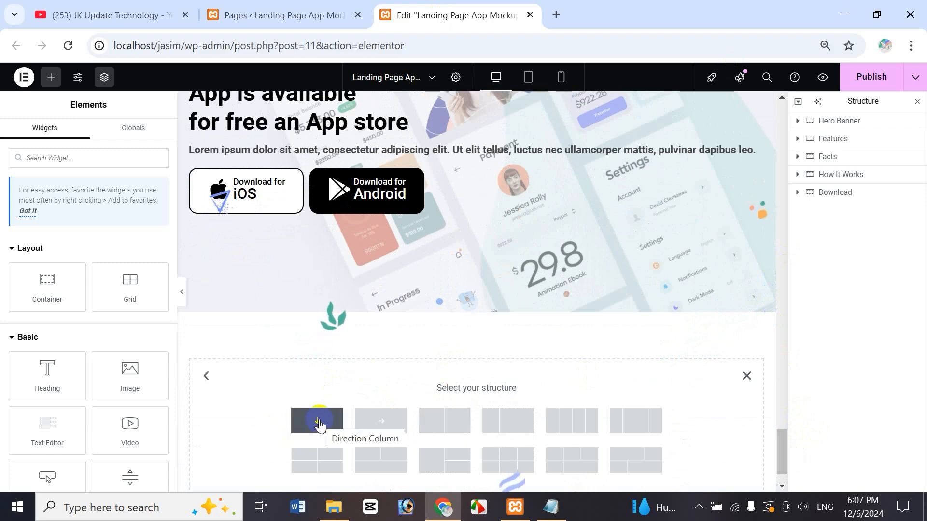
pyautogui.click(319, 423)
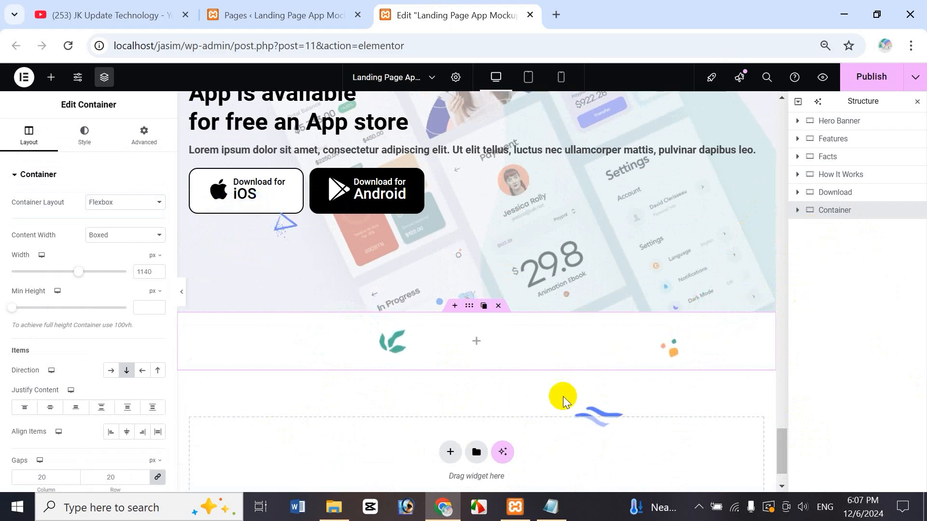
# Set the new container's padding to 100 px at the top and bottom and 15 px at the right and left, with the values unlinked.
pyautogui.click(146, 143)
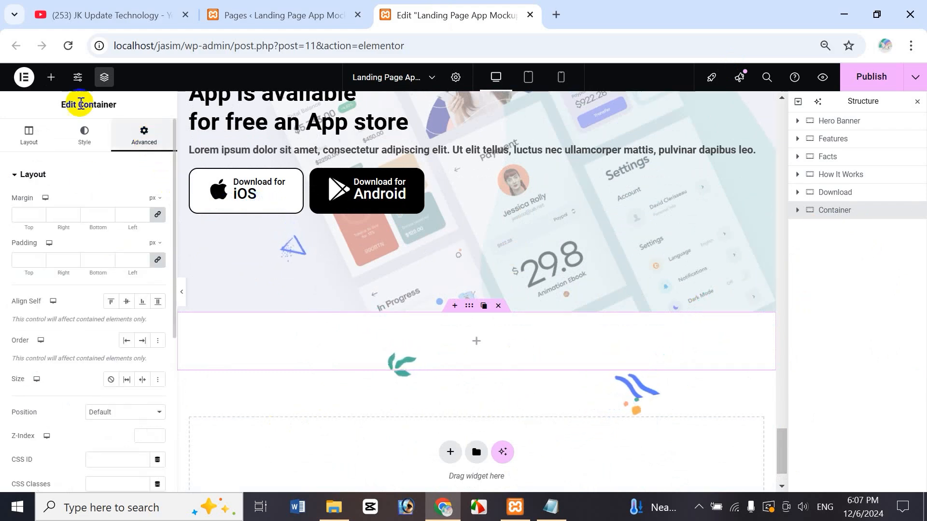
pyautogui.click(28, 259)
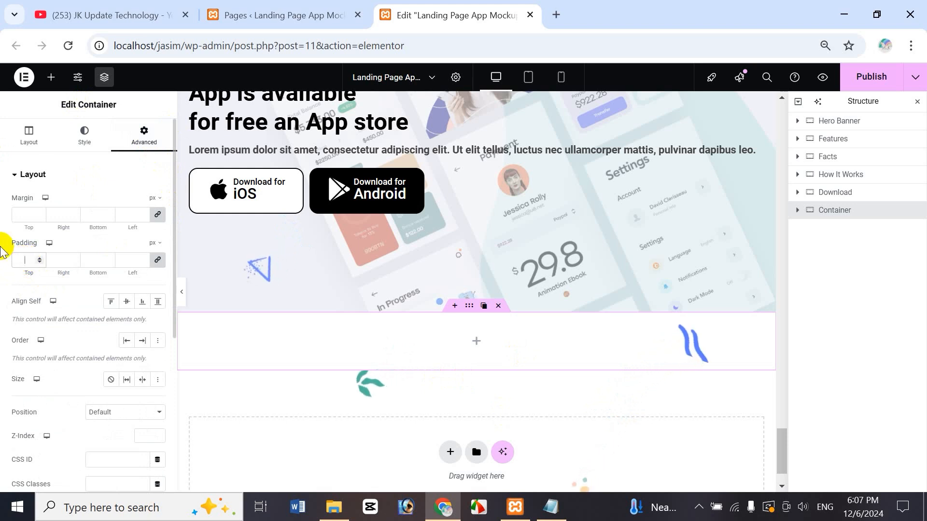
pyautogui.write('100')
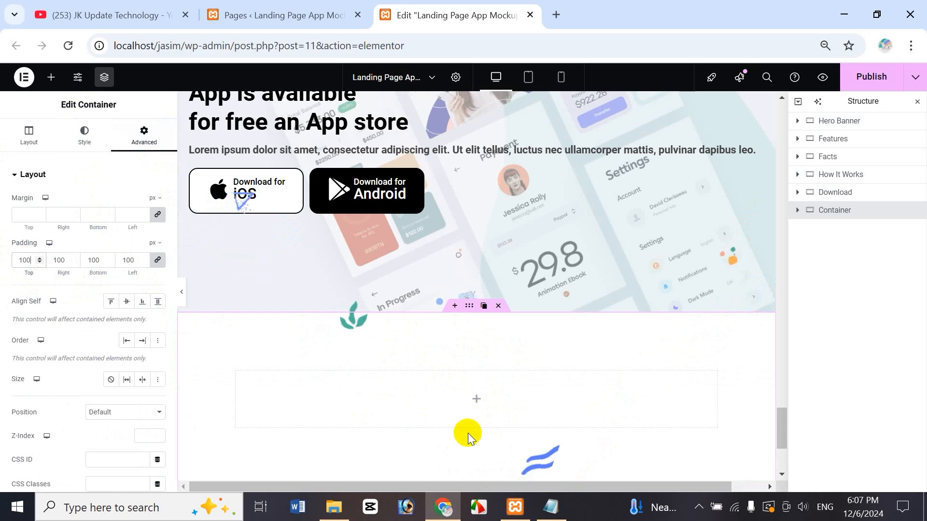
pyautogui.click(158, 262)
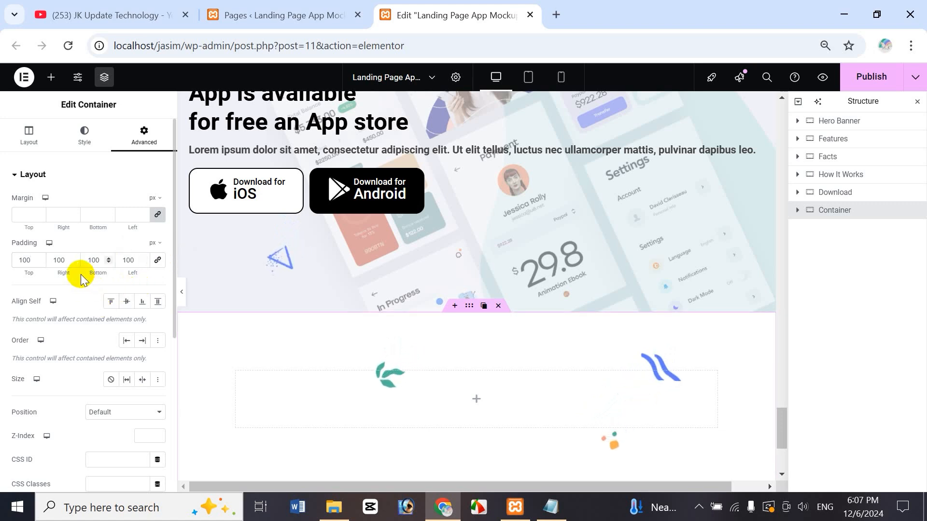
pyautogui.doubleClick(58, 260)
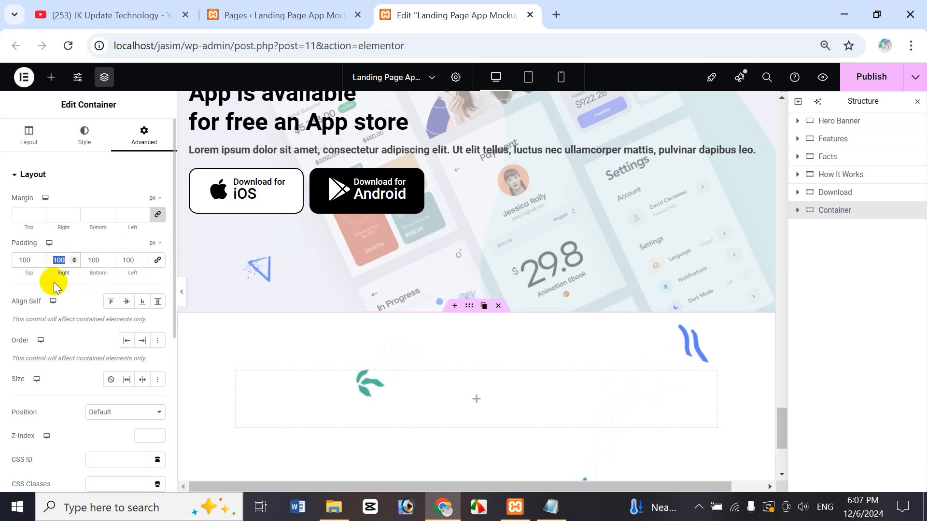
pyautogui.write('15')
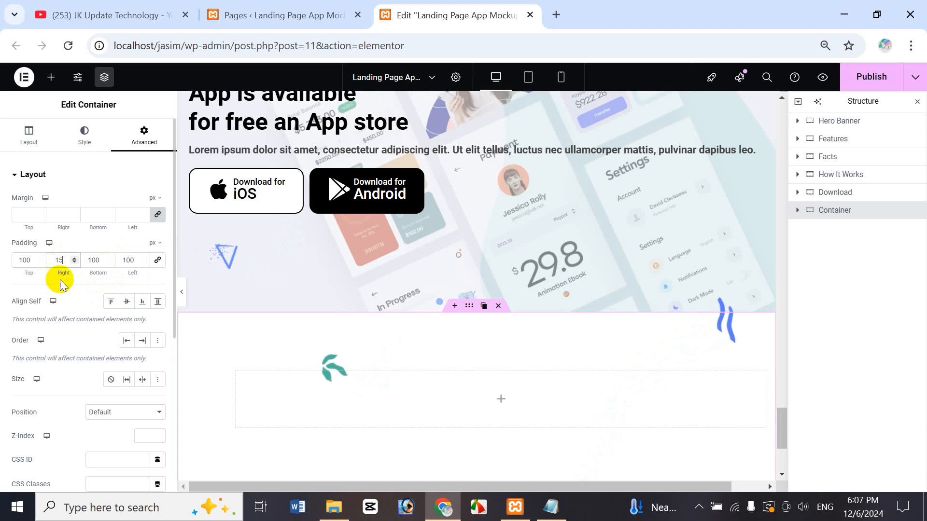
pyautogui.doubleClick(133, 261)
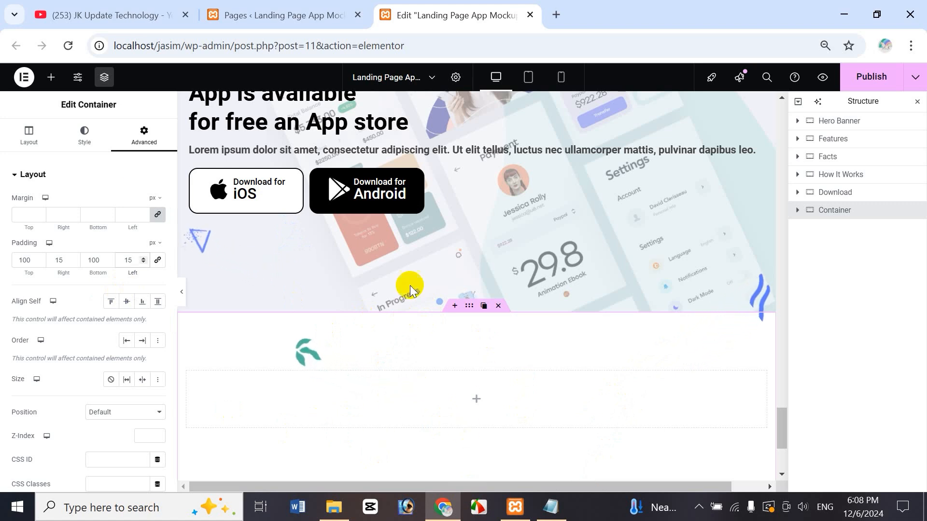
# Place an inner container inside the new section's container and duplicate it twice to make three stacked inner containers.
pyautogui.click(55, 83)
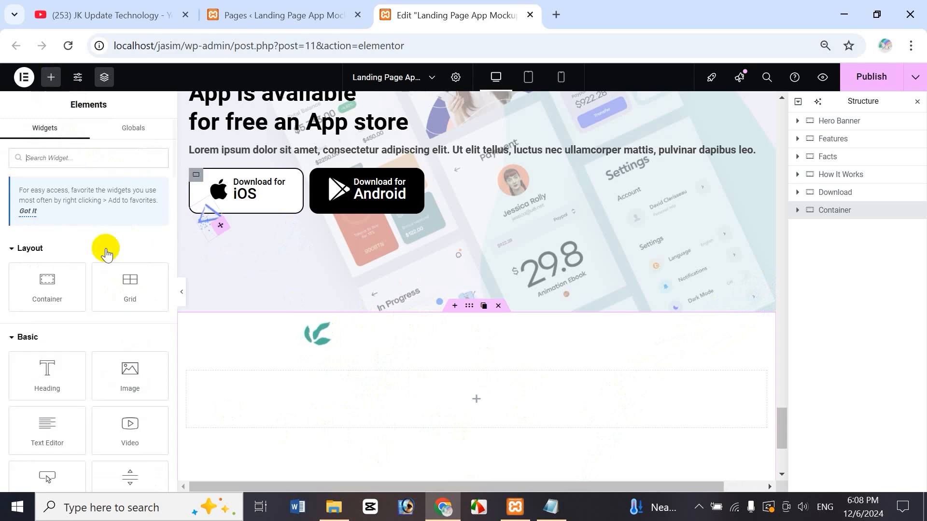
pyautogui.moveTo(32, 287); pyautogui.dragTo(429, 383)
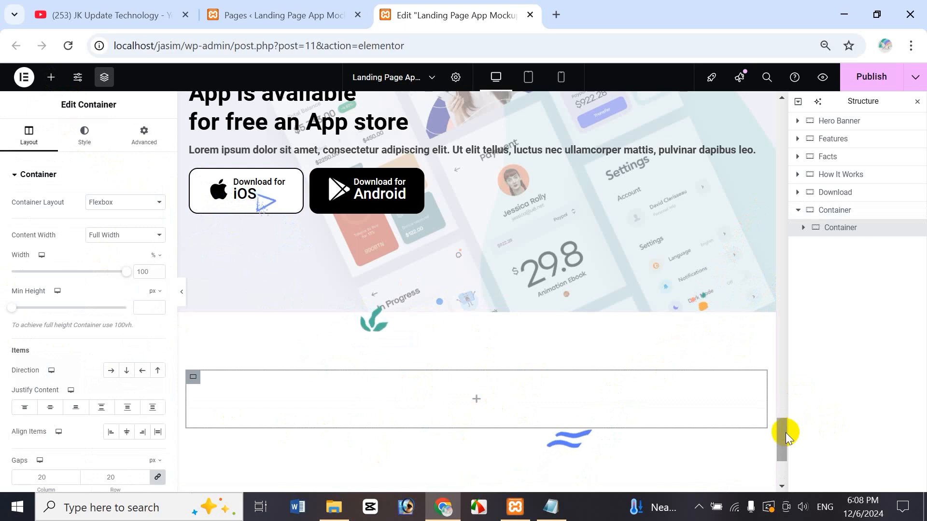
pyautogui.scroll(-2, 782, 436)
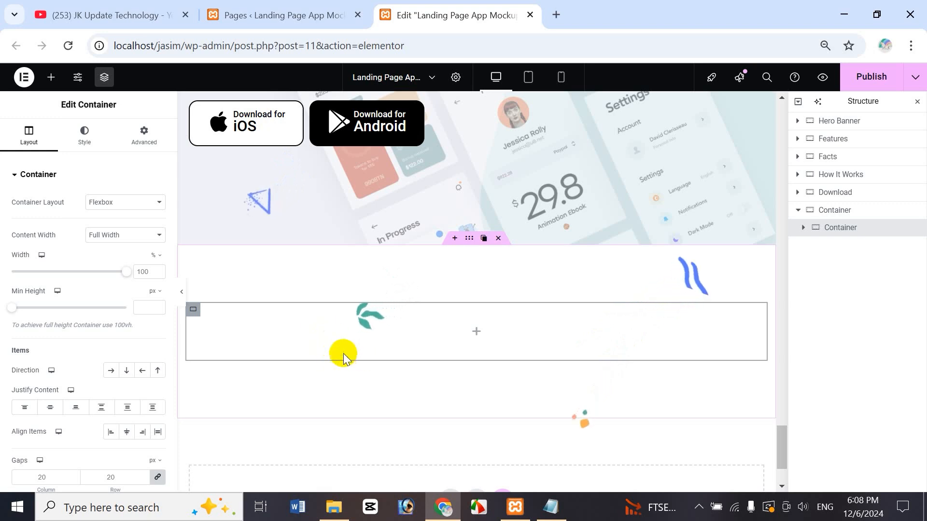
pyautogui.rightClick(848, 230)
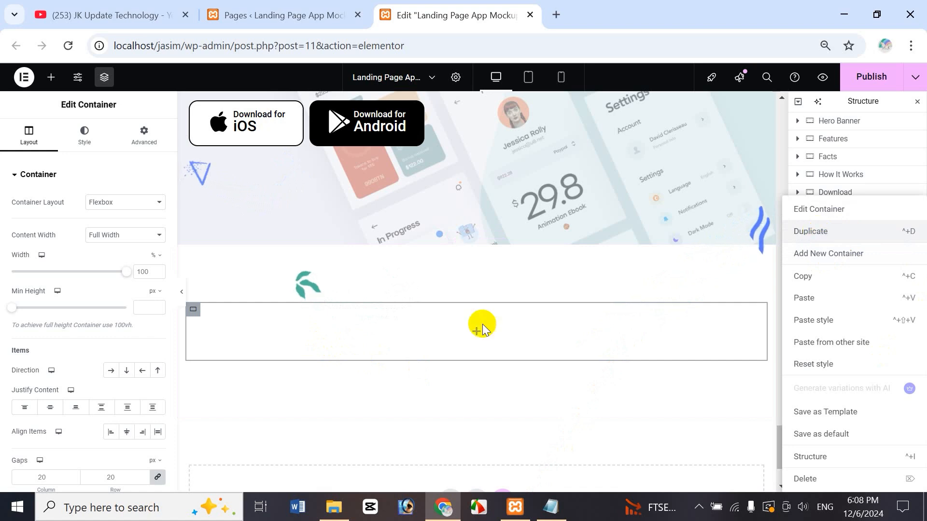
pyautogui.click(356, 327)
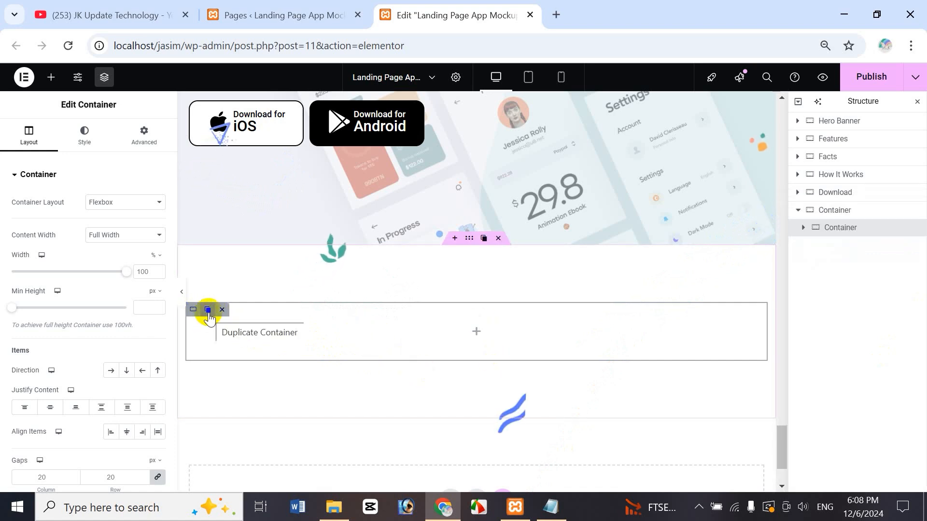
pyautogui.click(208, 310)
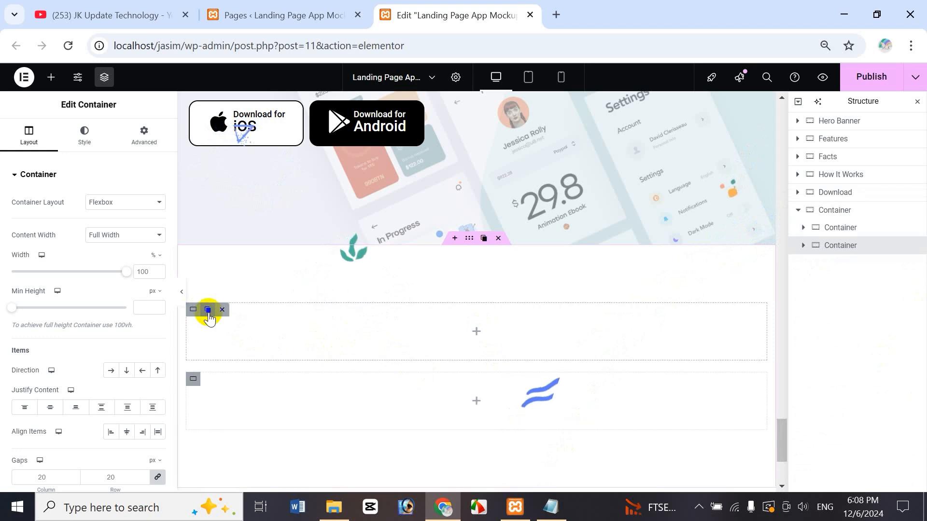
pyautogui.click(215, 383)
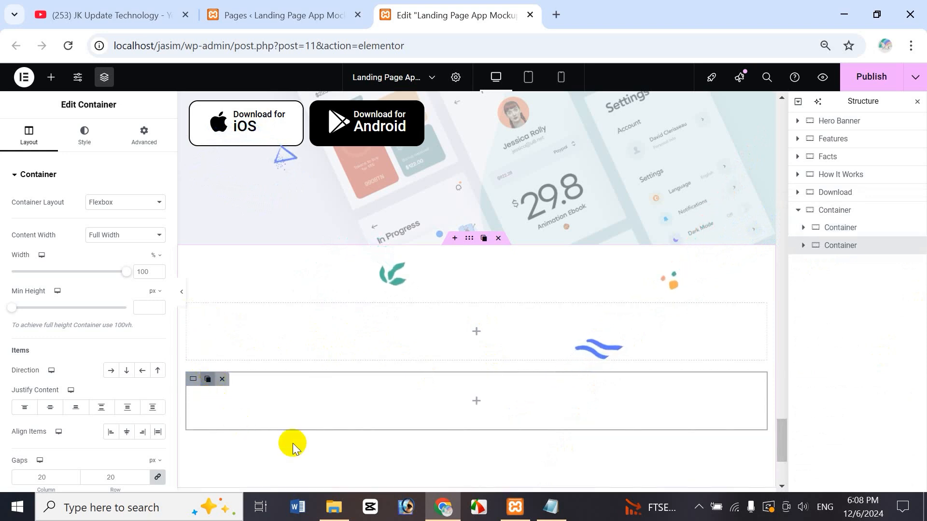
pyautogui.scroll(-1, 628, 377)
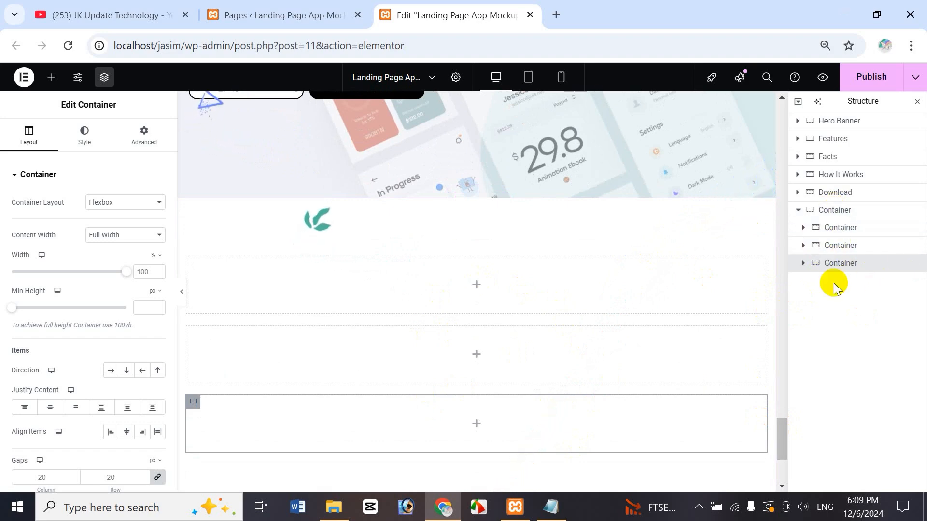
# Rename the new section's parent container as Pricing in the page structure.
pyautogui.doubleClick(836, 216)
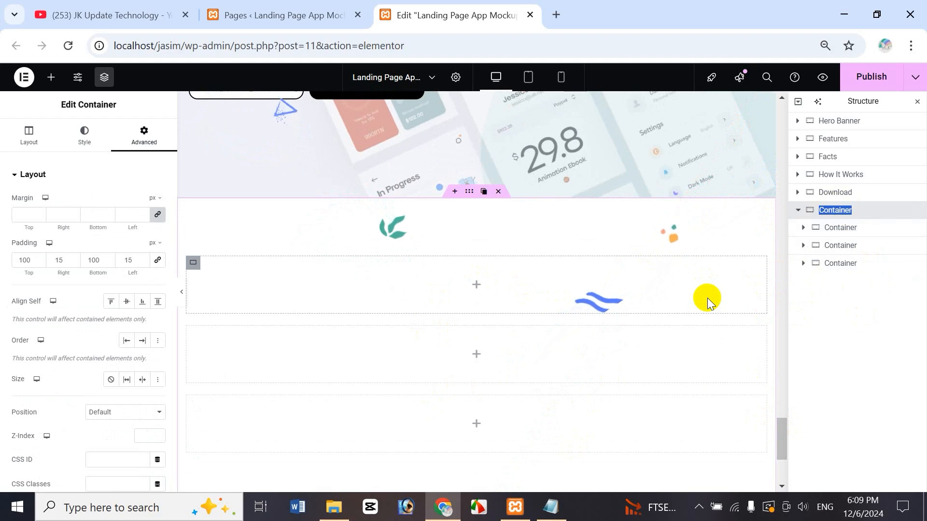
pyautogui.write('P')
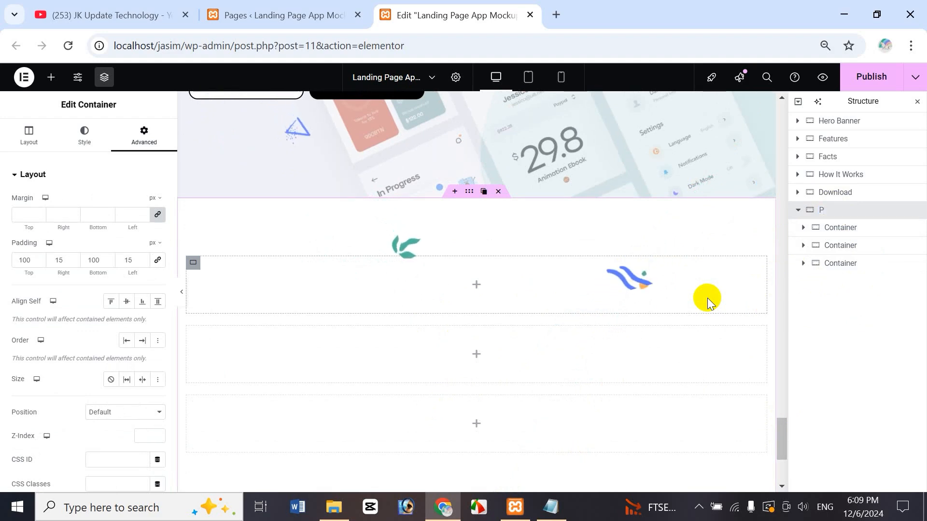
pyautogui.write('ricing')
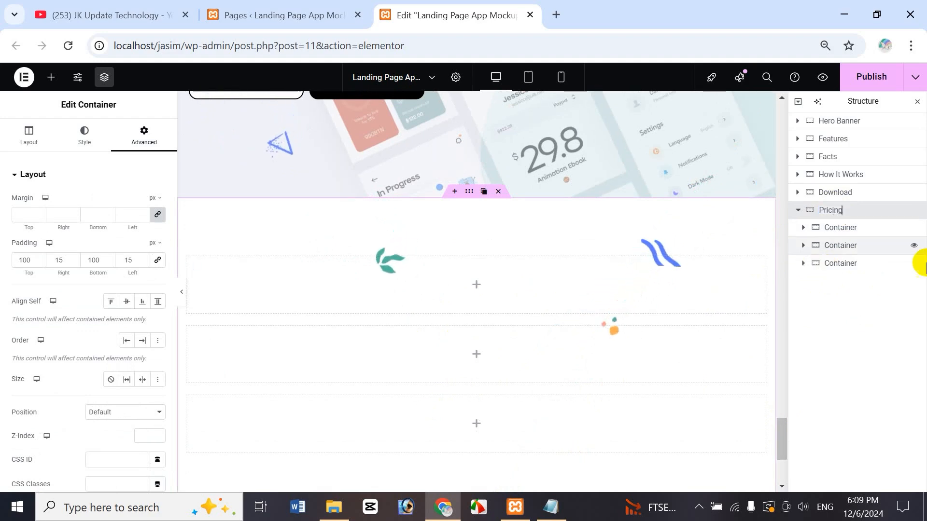
# Rename the first inner container of the Pricing section as Pricing Tables in the page structure.
pyautogui.click(839, 231)
pyautogui.doubleClick(838, 229)
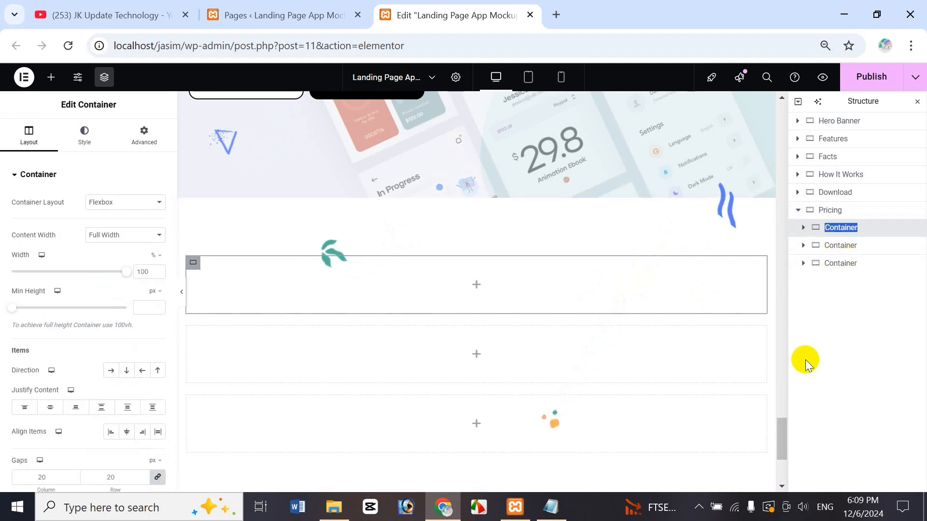
pyautogui.write('Pricing Ta')
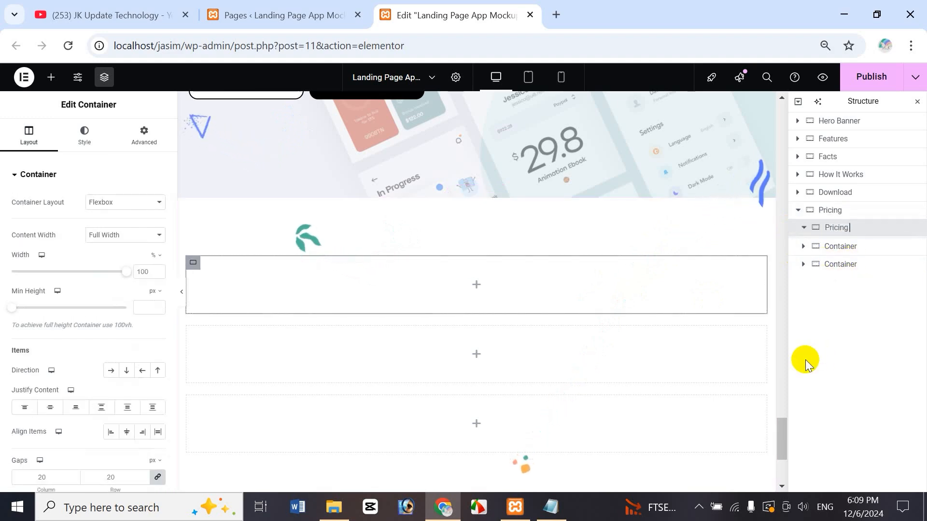
pyautogui.write('bles')
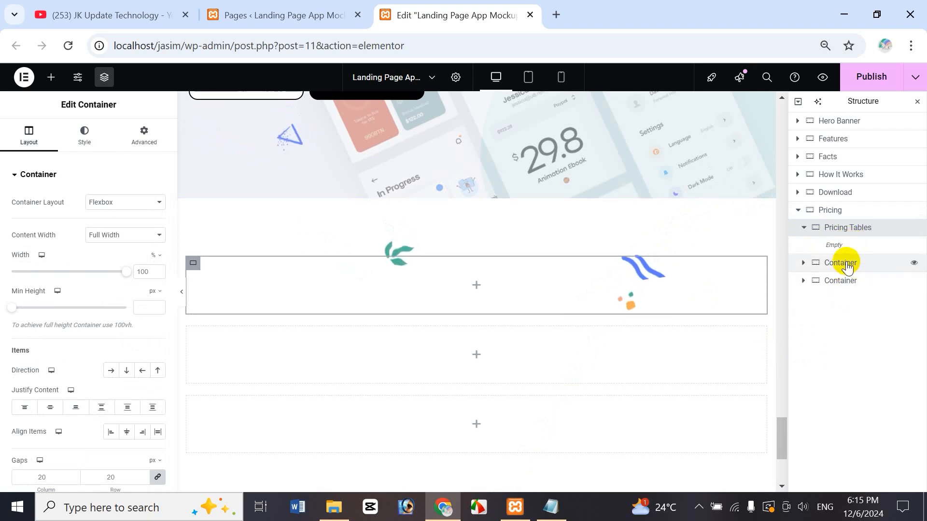
# Rename the second inner container of the Pricing section as Testimonials.
pyautogui.doubleClick(843, 263)
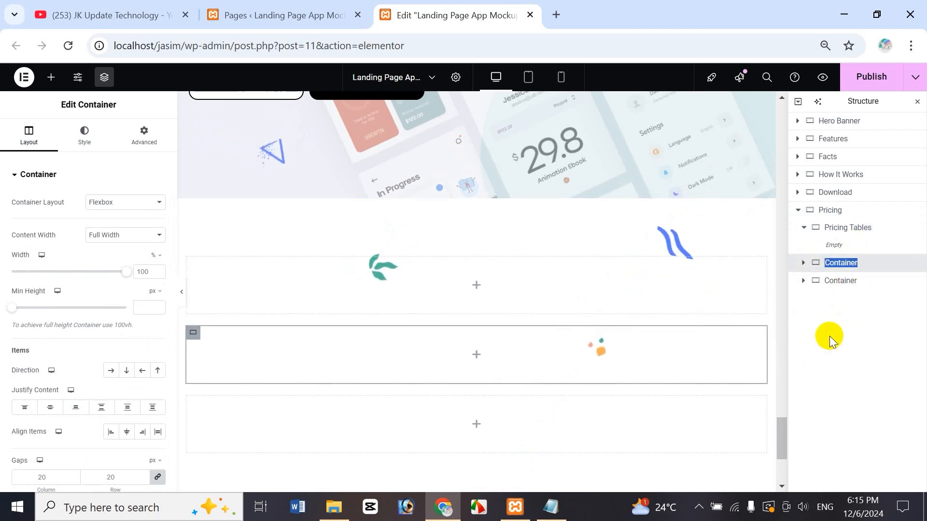
pyautogui.write('Te')
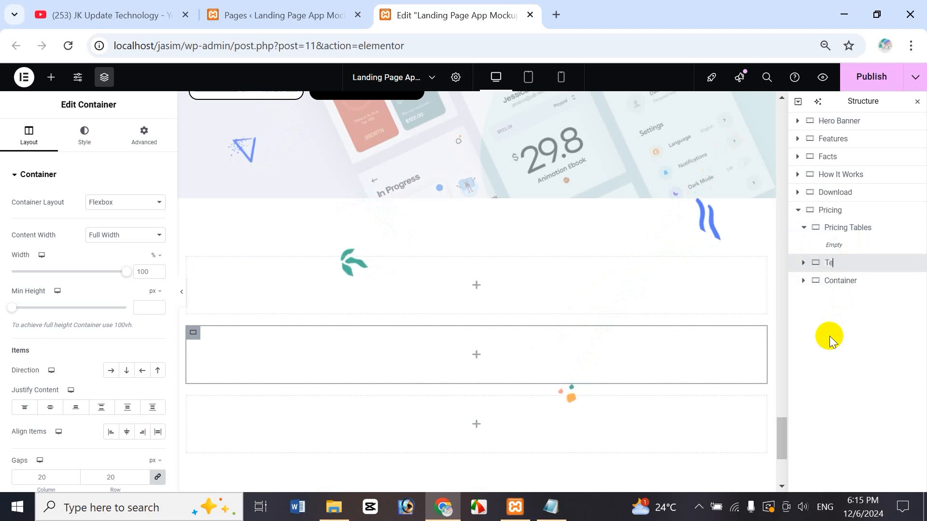
pyautogui.write('stimonials')
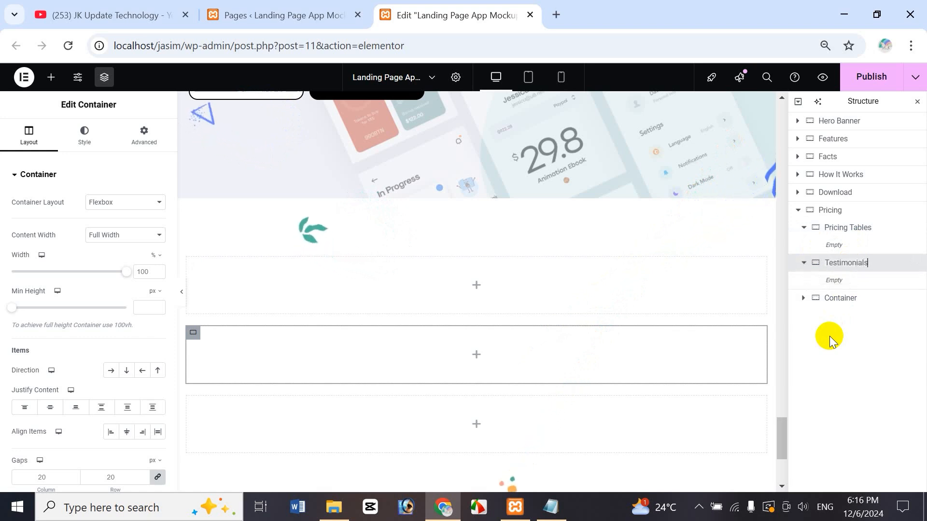
pyautogui.press('Return')
# Rename the third inner container of the Pricing section as Platform.
pyautogui.doubleClick(832, 303)
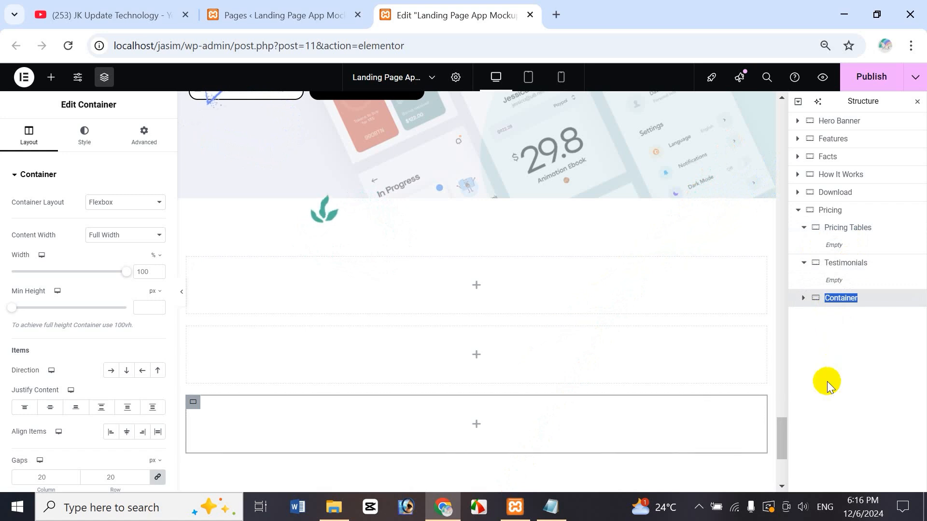
pyautogui.write('Platform')
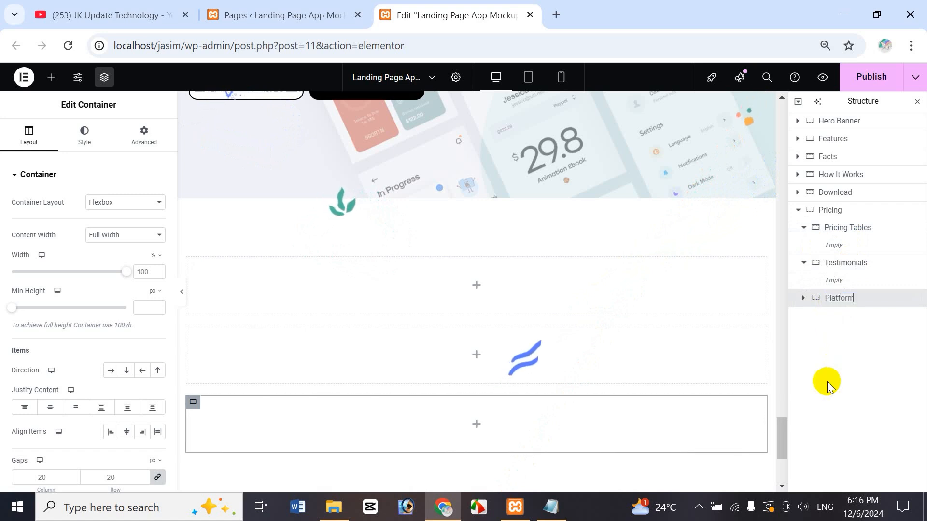
pyautogui.press('Return')
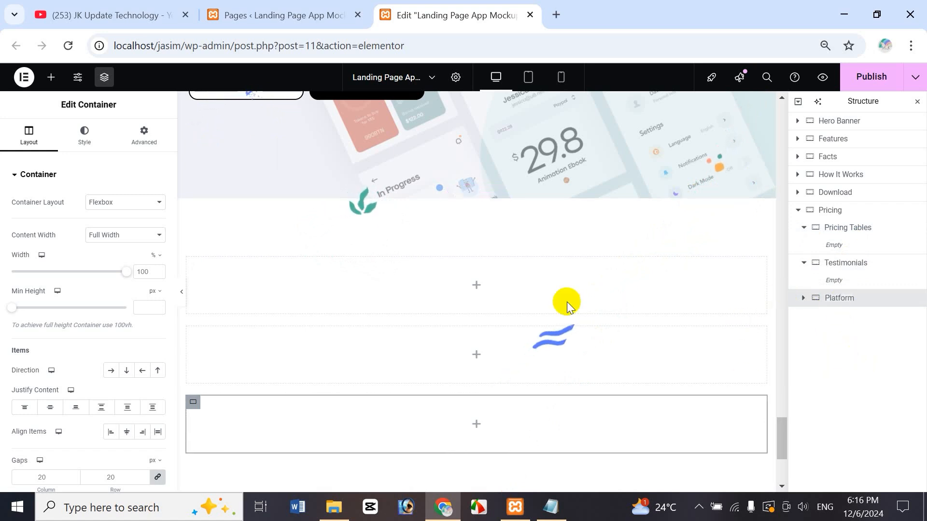
# Copy the "How Does It Works" heading from its section and paste it into the Pricing Tables container.
pyautogui.click(844, 231)
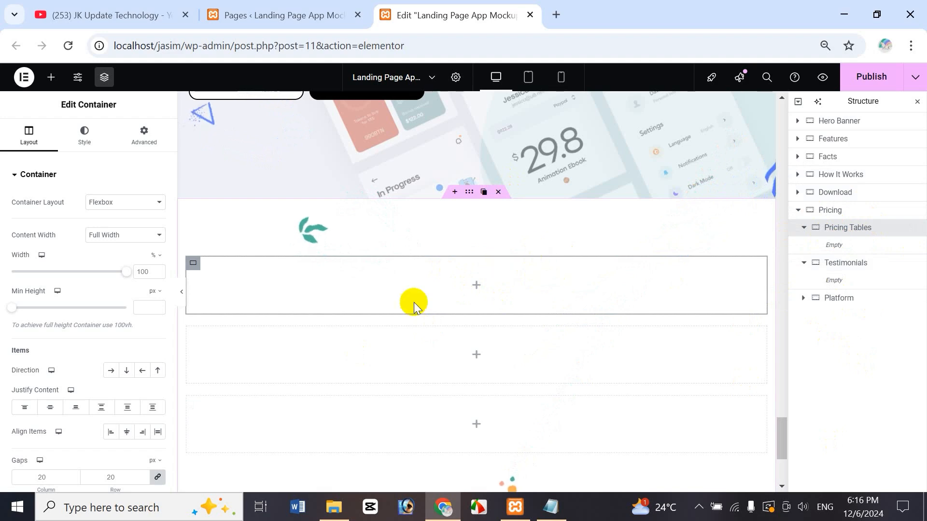
pyautogui.click(50, 78)
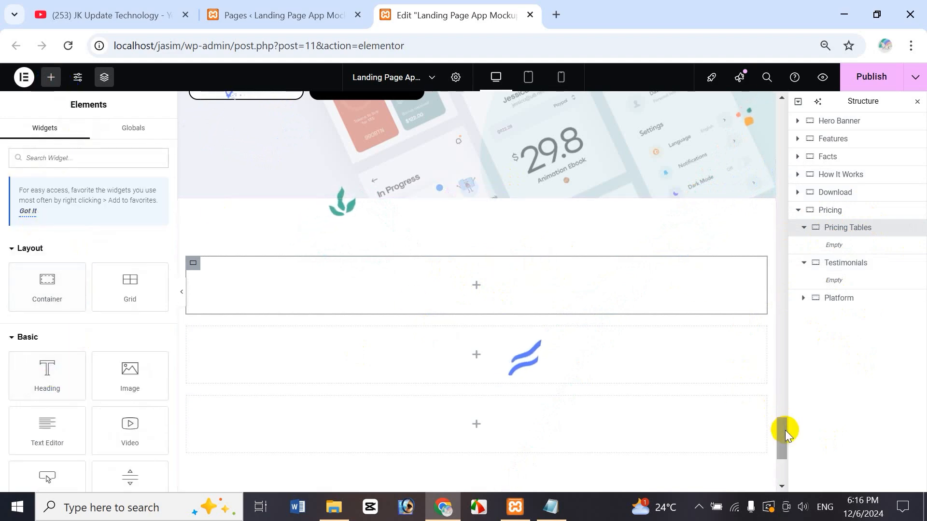
pyautogui.moveTo(783, 420); pyautogui.dragTo(784, 319)
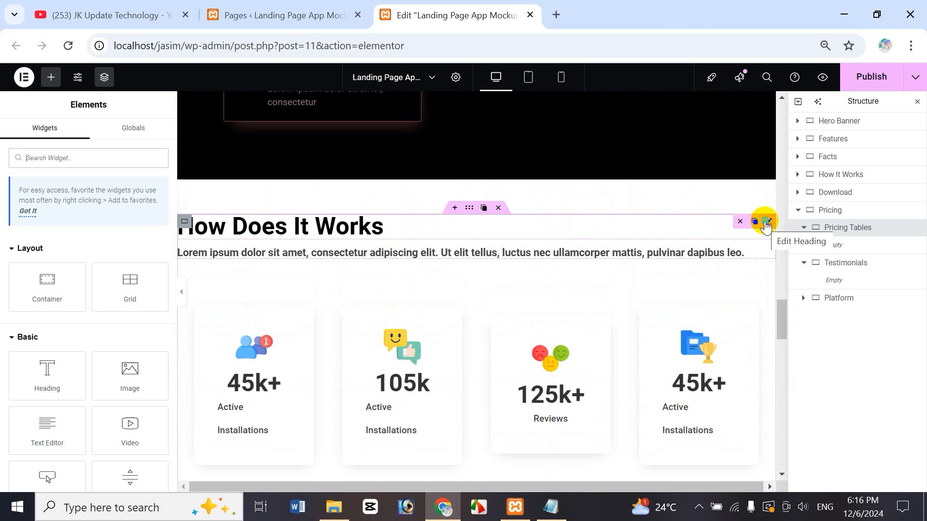
pyautogui.rightClick(767, 226)
pyautogui.click(868, 277)
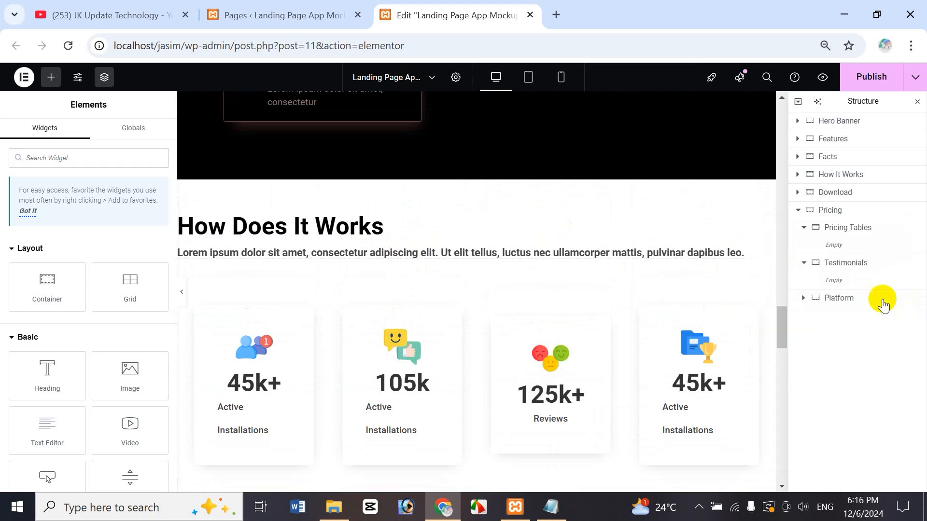
pyautogui.click(858, 236)
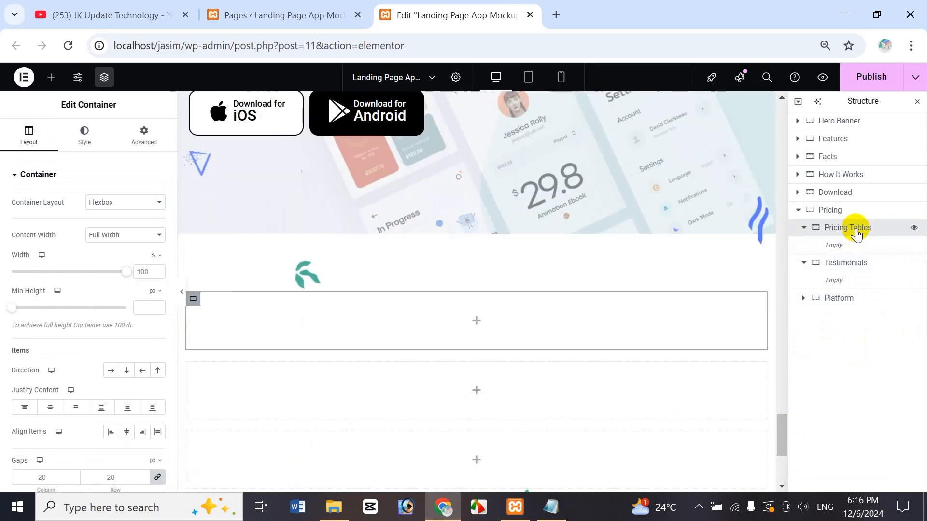
pyautogui.rightClick(858, 236)
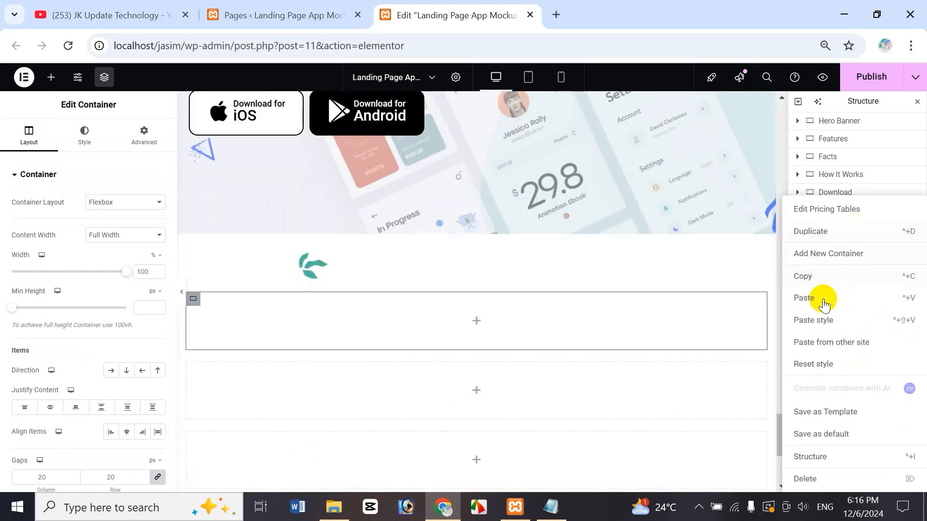
pyautogui.click(820, 301)
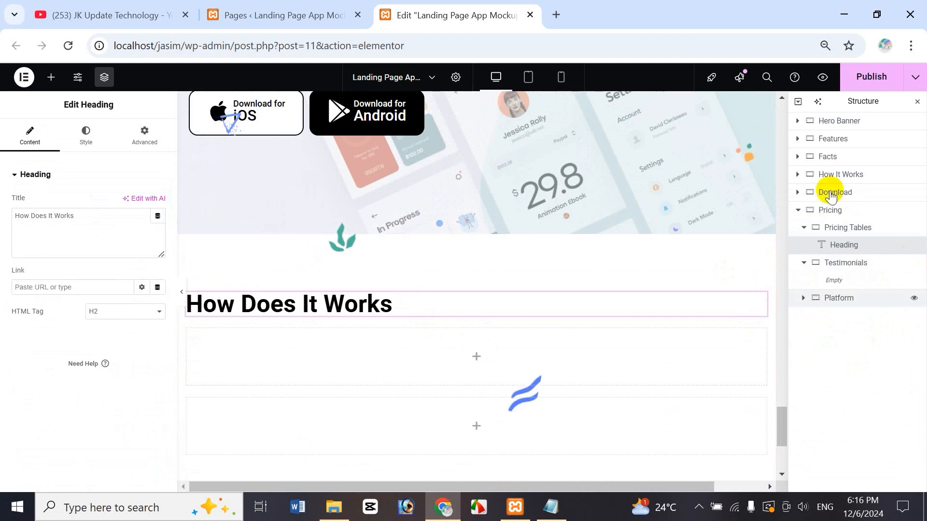
# Copy the lorem ipsum text below the original "How Does It Works" heading and paste it into the Pricing Tables container.
pyautogui.moveTo(782, 424); pyautogui.dragTo(780, 314)
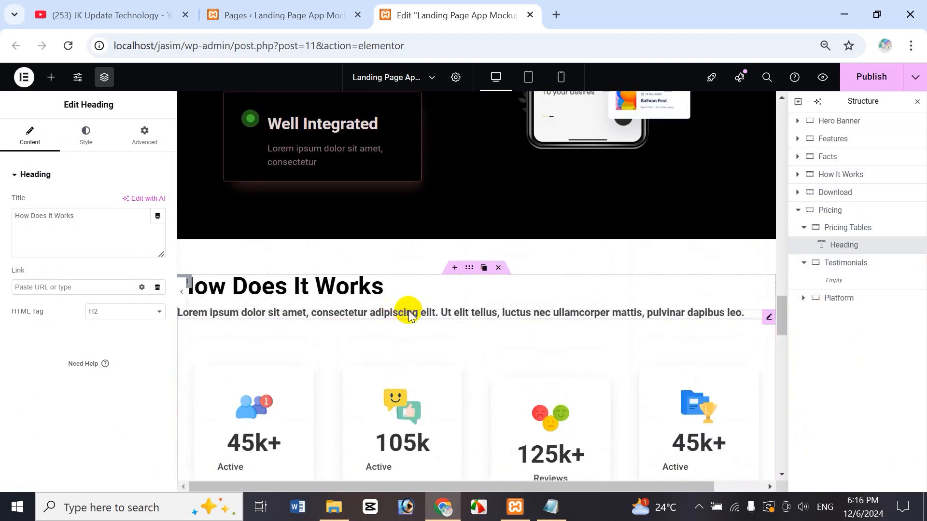
pyautogui.rightClick(448, 311)
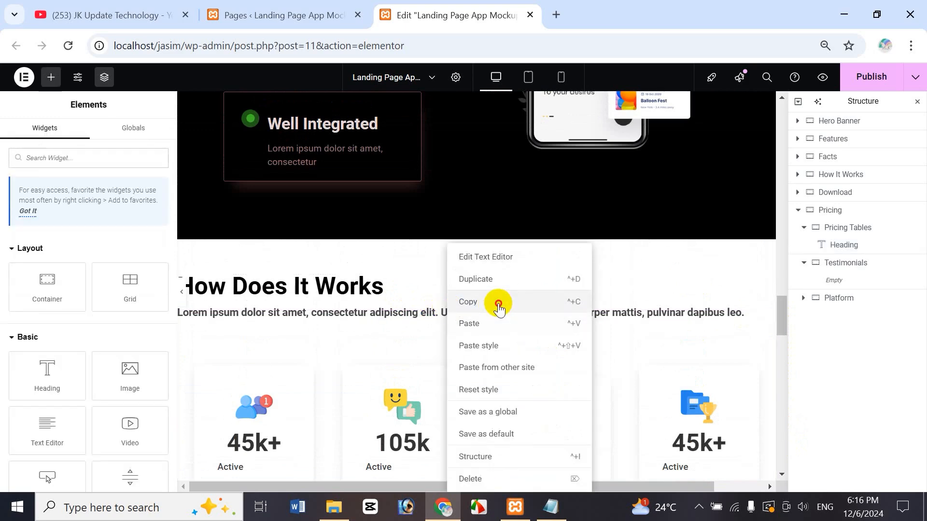
pyautogui.click(497, 302)
pyautogui.rightClick(849, 229)
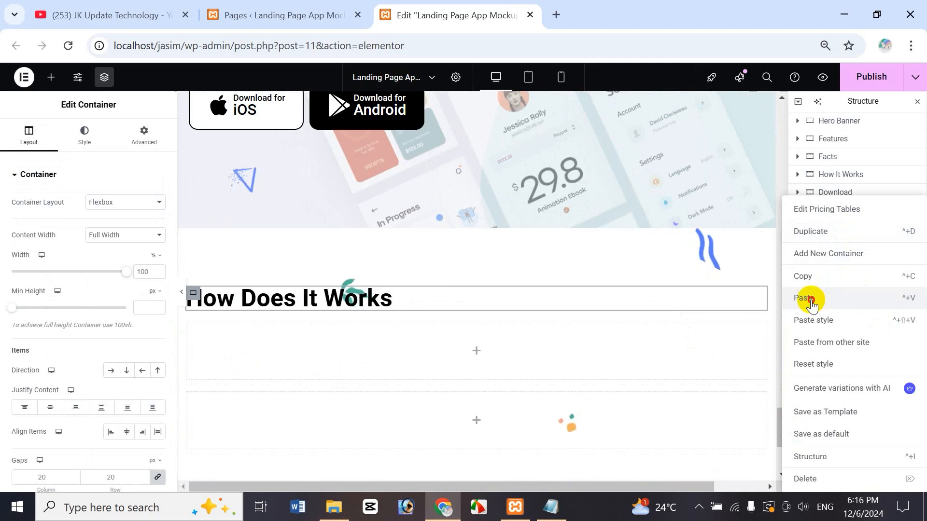
pyautogui.click(811, 304)
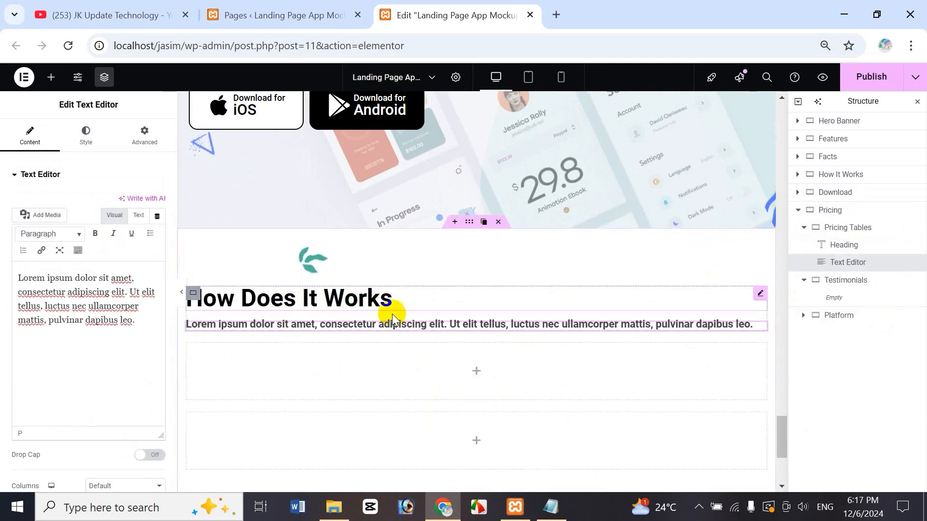
# Set the alignment of both the pasted heading and the pasted text in Pricing Tables to center.
pyautogui.click(343, 297)
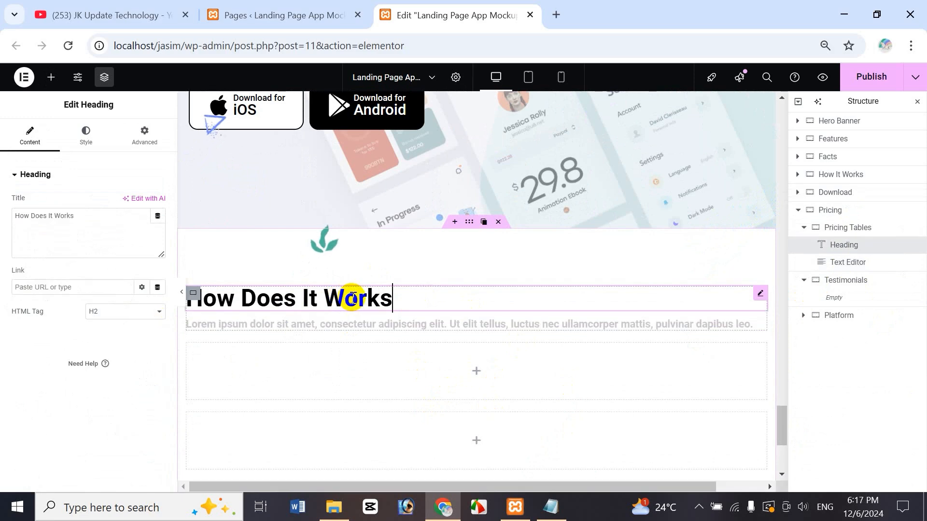
pyautogui.click(88, 139)
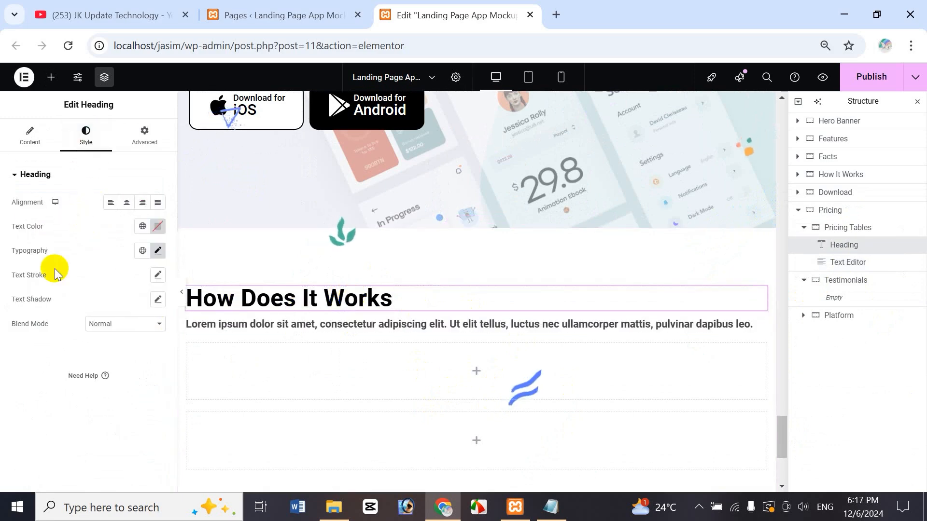
pyautogui.click(128, 204)
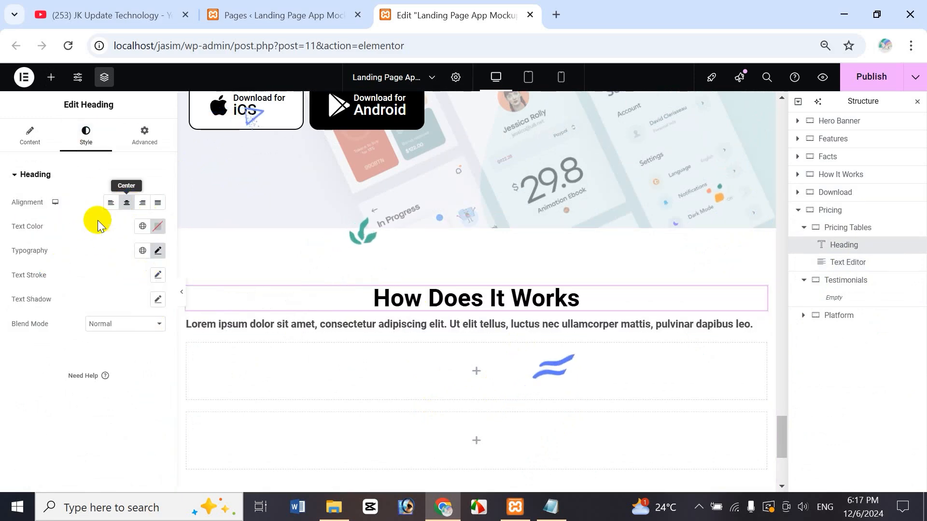
pyautogui.click(382, 331)
pyautogui.click(88, 137)
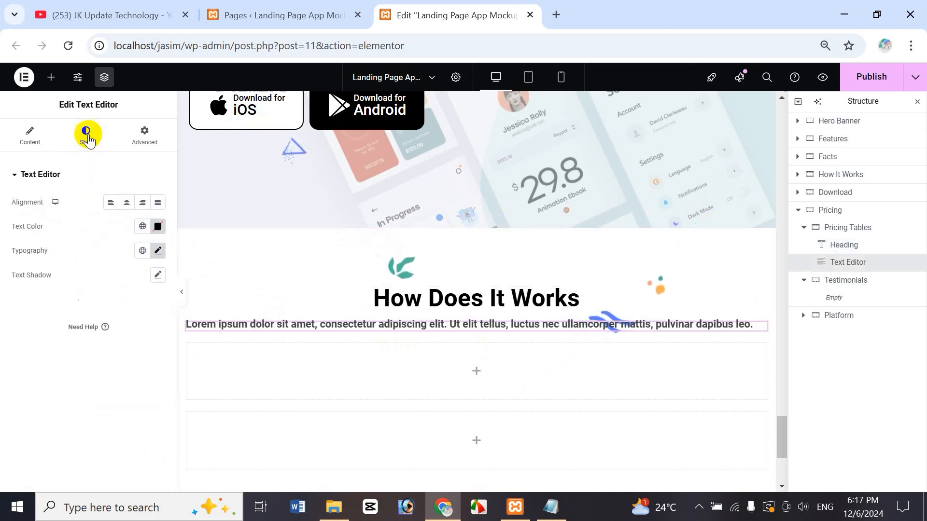
pyautogui.click(126, 204)
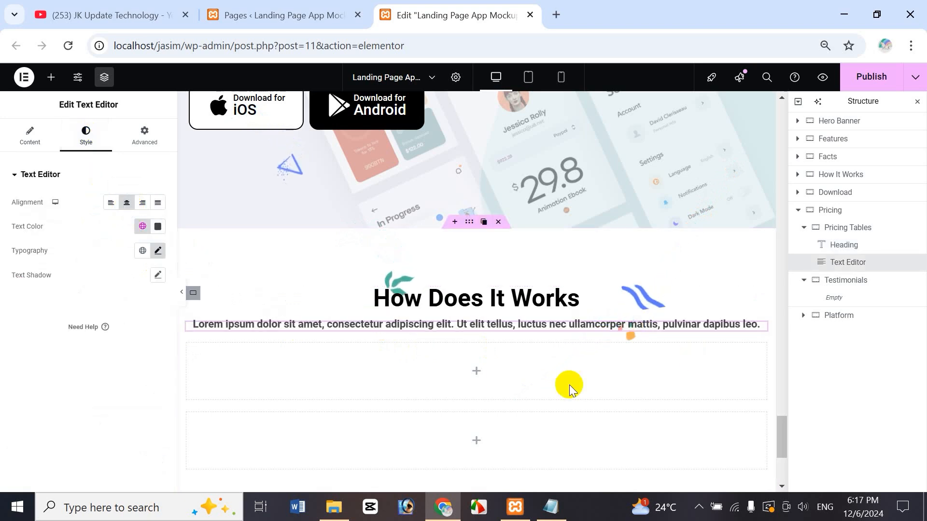
# Replace the title of the Pricing Tables heading with "Simple pricing for everyone!".
pyautogui.click(490, 300)
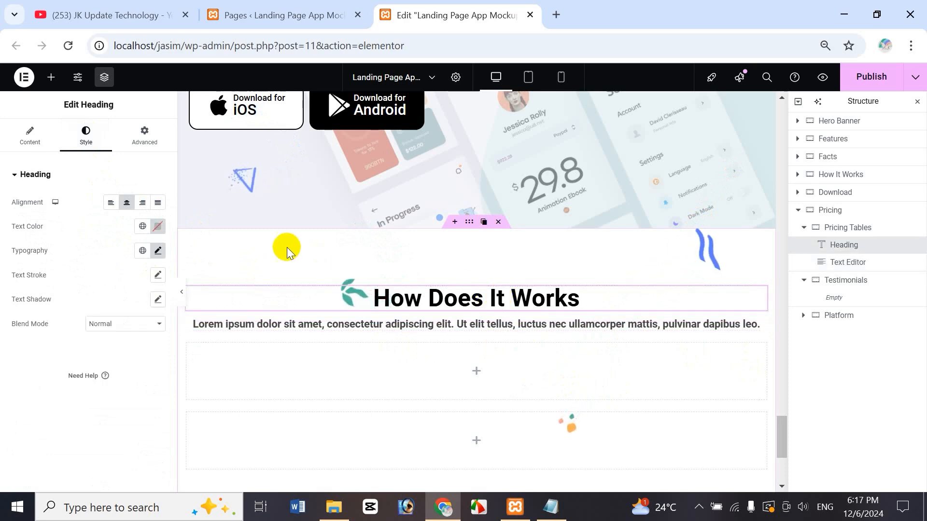
pyautogui.click(30, 135)
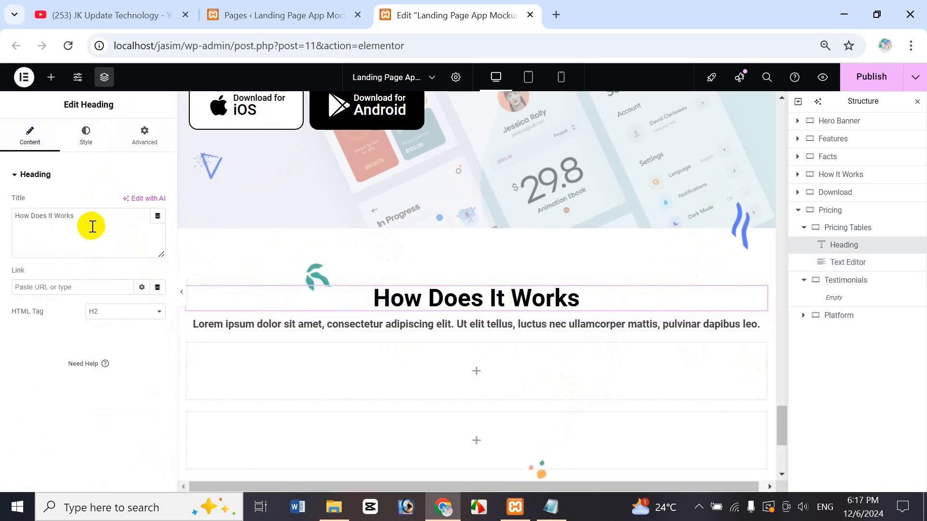
pyautogui.moveTo(93, 226); pyautogui.dragTo(2, 222)
pyautogui.press('BackSpace')
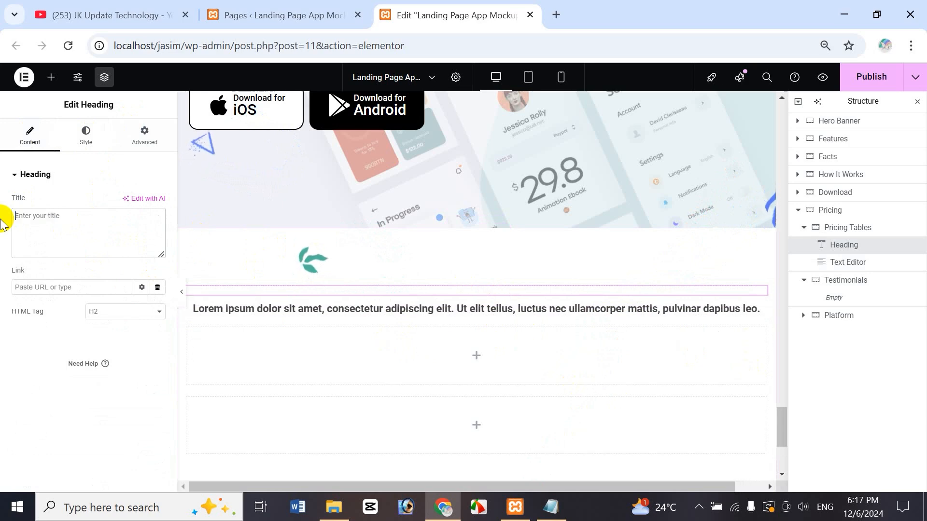
pyautogui.write('S')
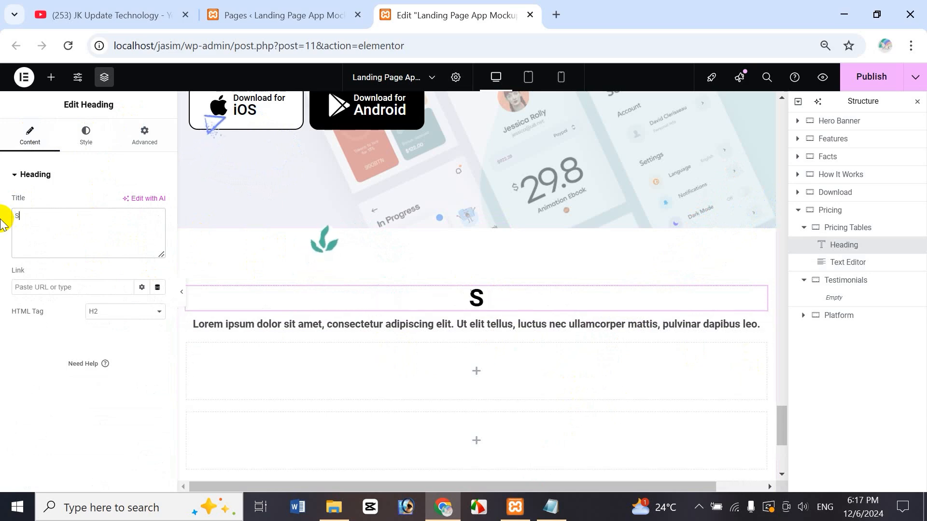
pyautogui.write('imple ')
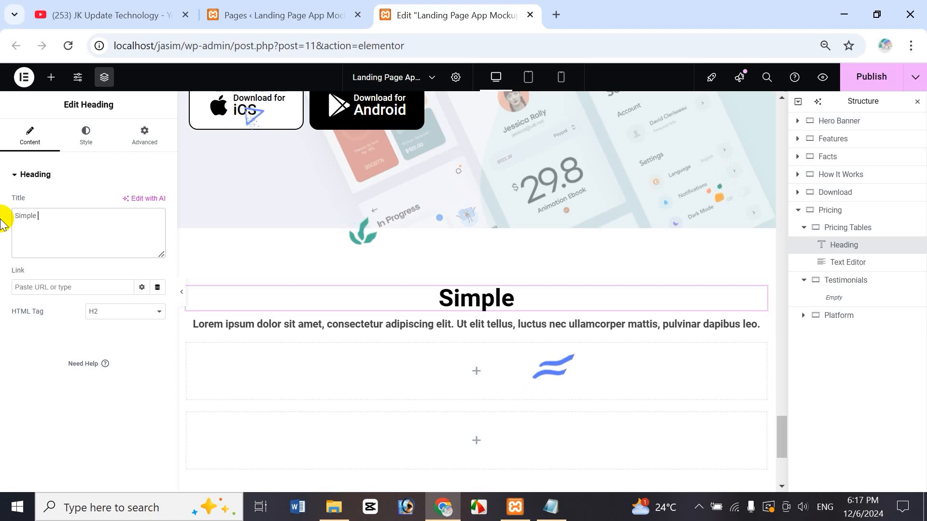
pyautogui.write('pric')
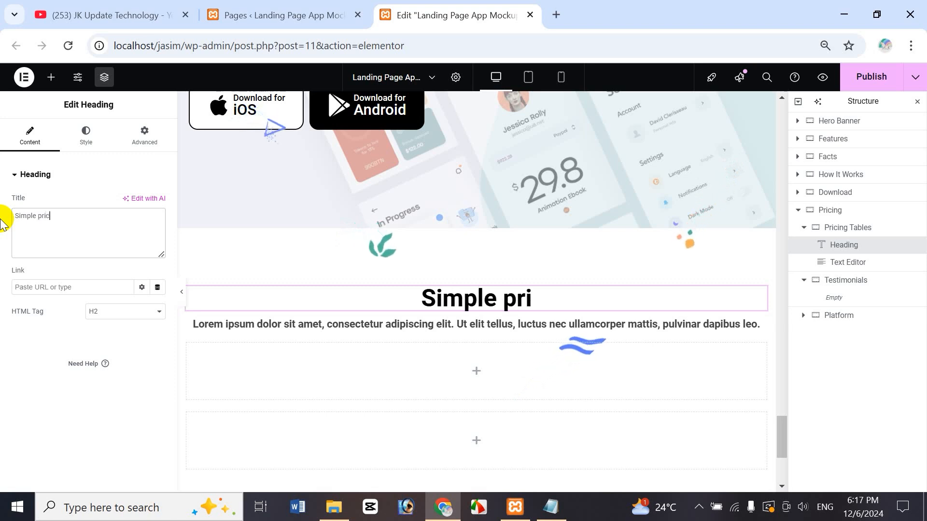
pyautogui.write('ing for ')
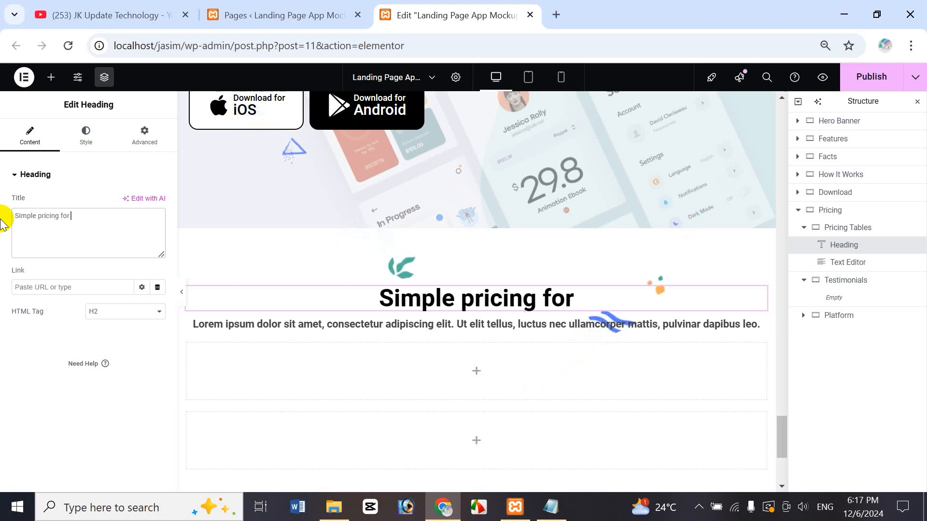
pyautogui.write('everyone')
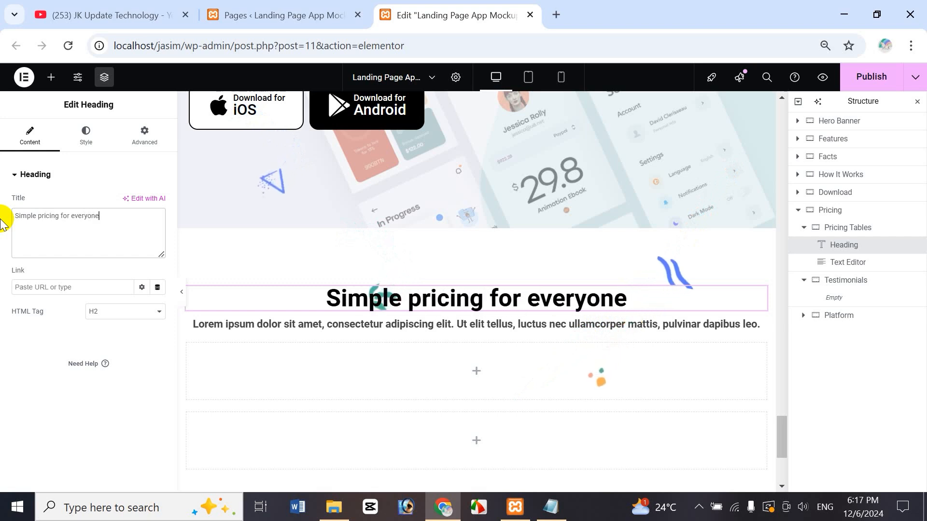
pyautogui.write('!')
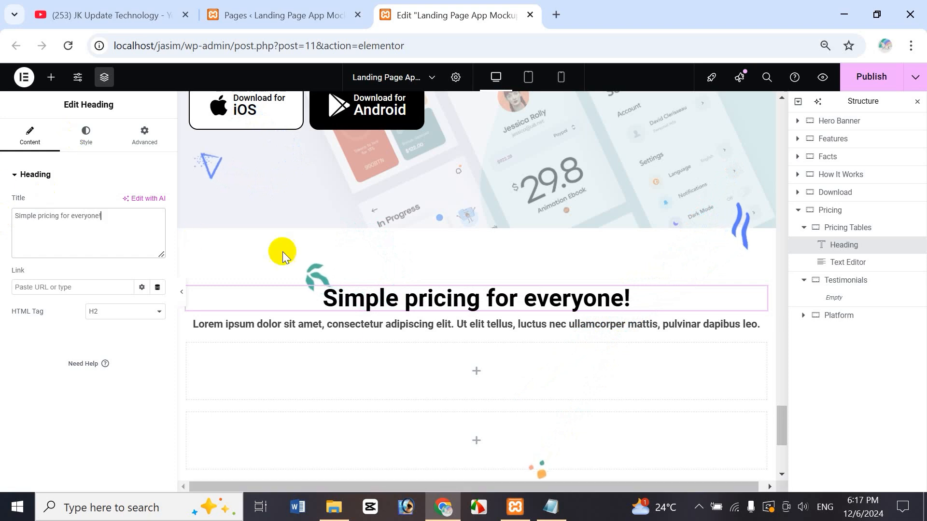
# Shorten the text below the pricing heading so it ends after "Ut elit tellus,".
pyautogui.click(476, 330)
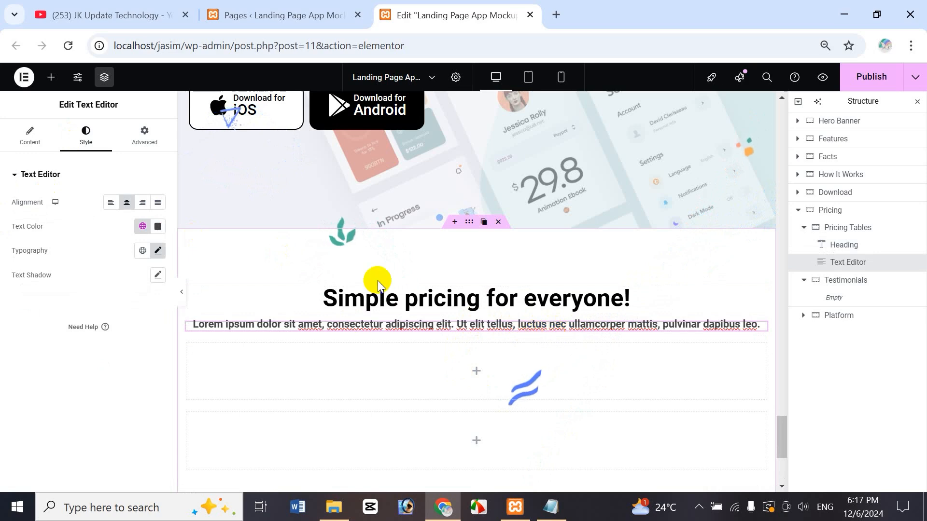
pyautogui.click(34, 139)
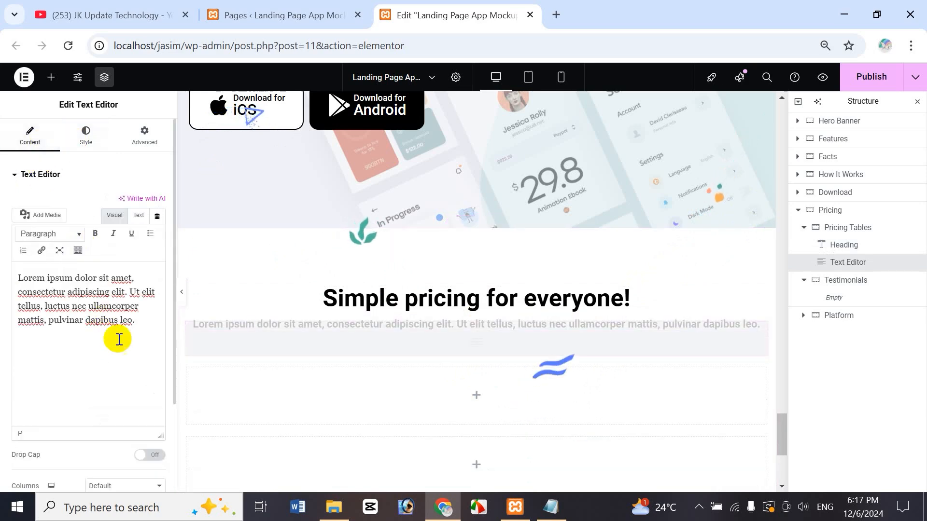
pyautogui.click(44, 307)
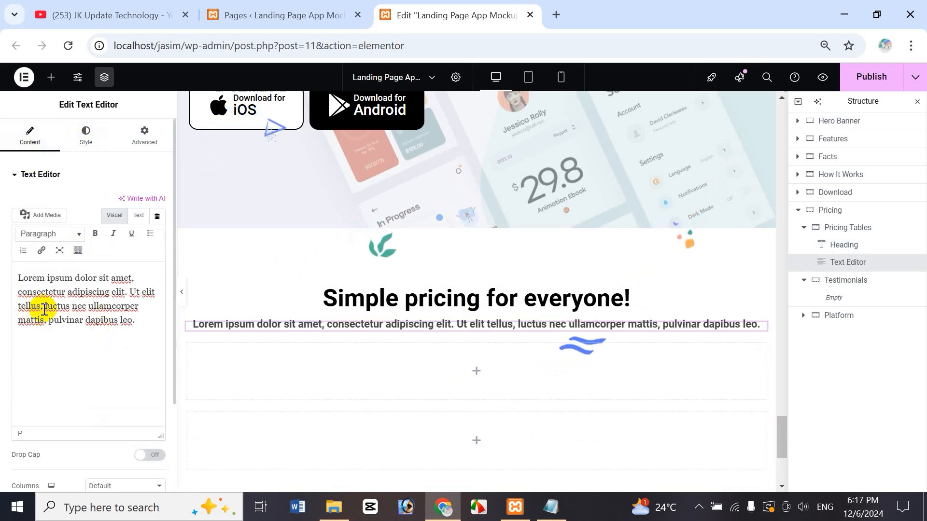
pyautogui.keyDown('shift'); pyautogui.click(118, 320); pyautogui.keyUp('shift')
pyautogui.click(126, 320)
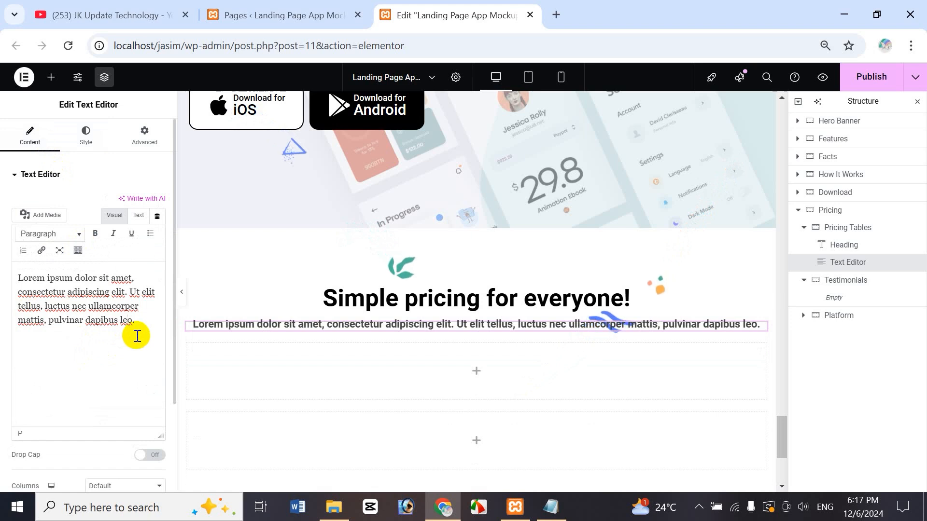
pyautogui.moveTo(46, 309); pyautogui.dragTo(137, 323)
pyautogui.press('BackSpace')
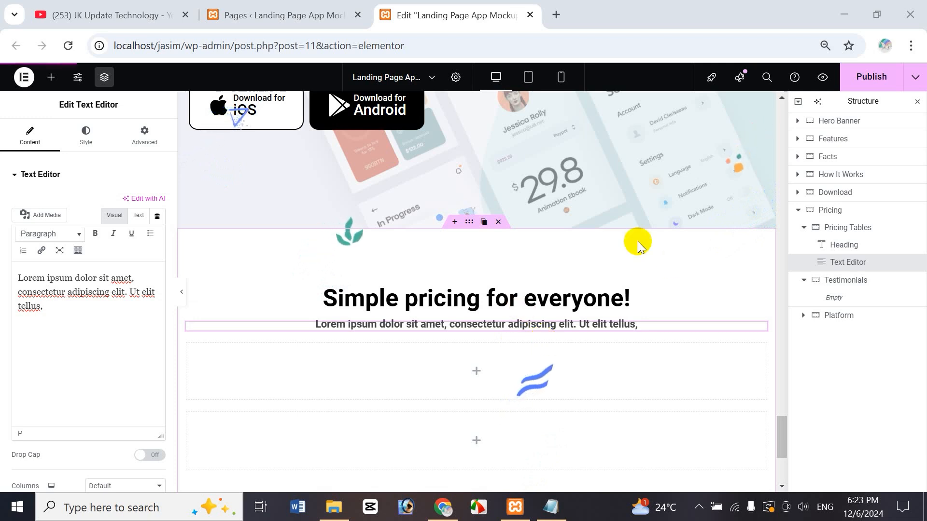
# Copy the Inner2 container of cards from the Features section and paste it into the Pricing Tables container.
pyautogui.moveTo(783, 433); pyautogui.dragTo(794, 174)
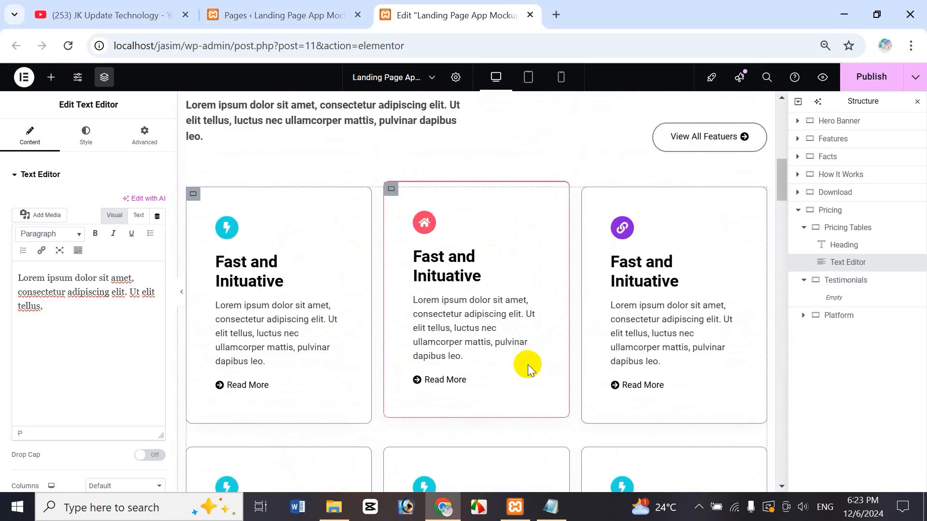
pyautogui.click(193, 194)
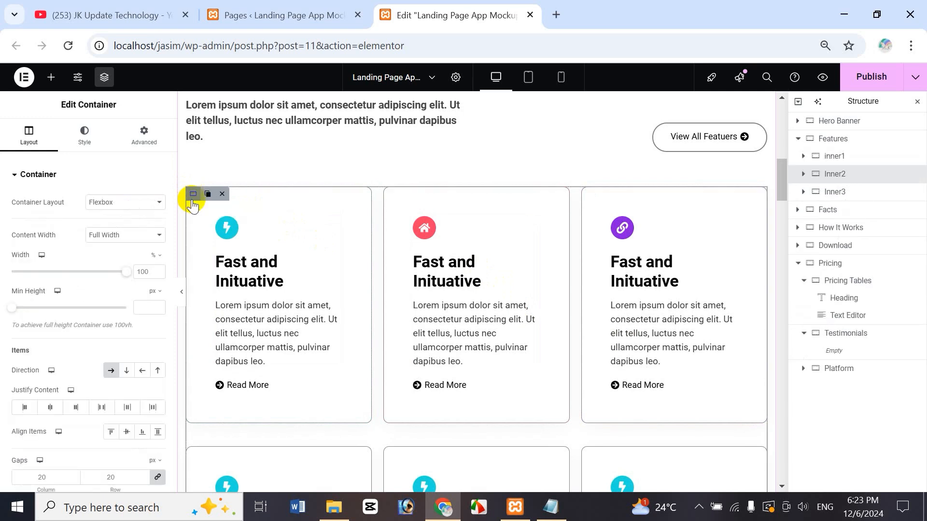
pyautogui.rightClick(840, 178)
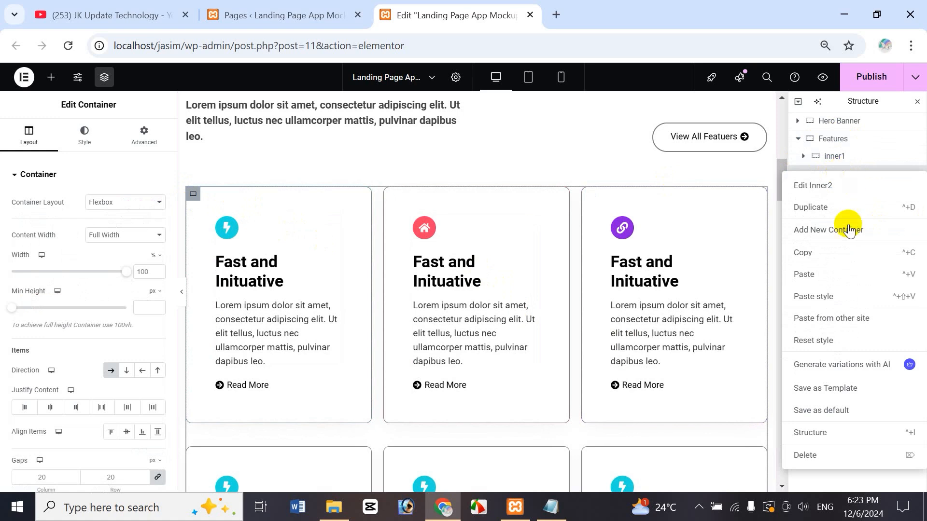
pyautogui.click(804, 251)
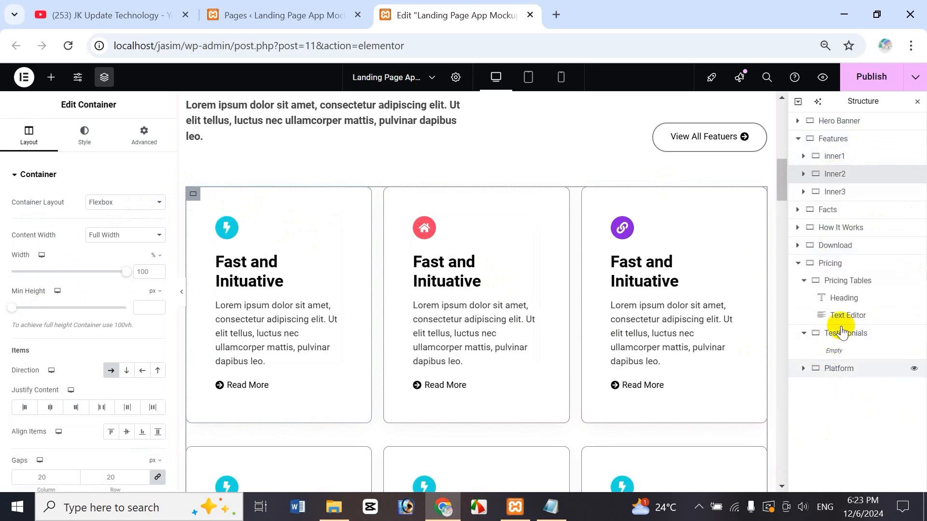
pyautogui.click(863, 287)
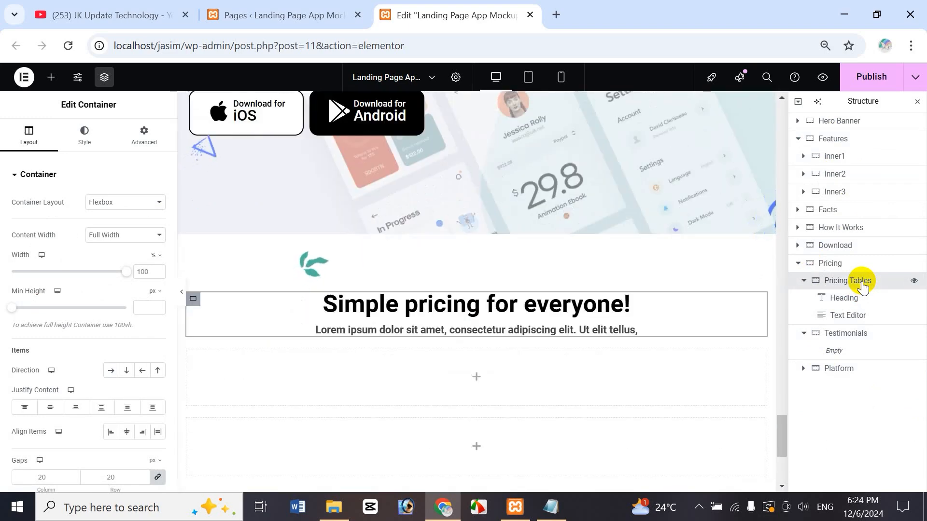
pyautogui.rightClick(863, 285)
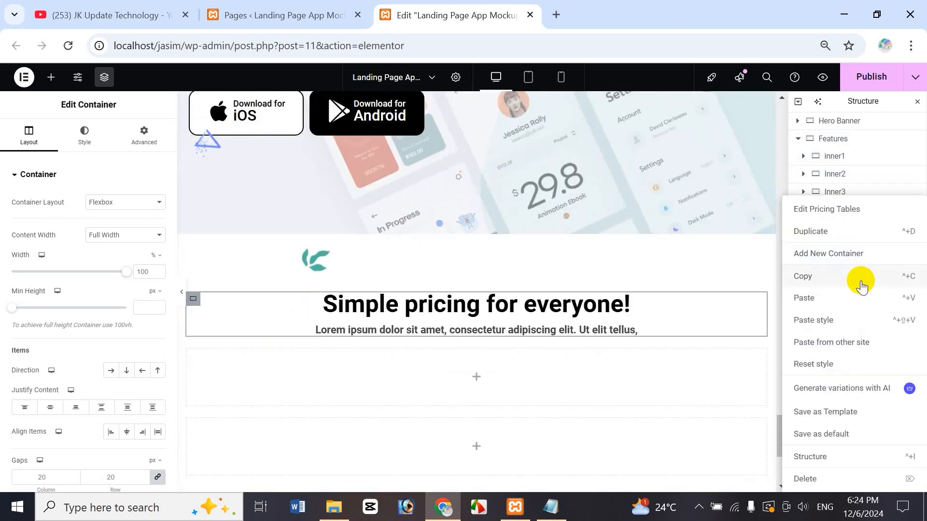
pyautogui.click(810, 298)
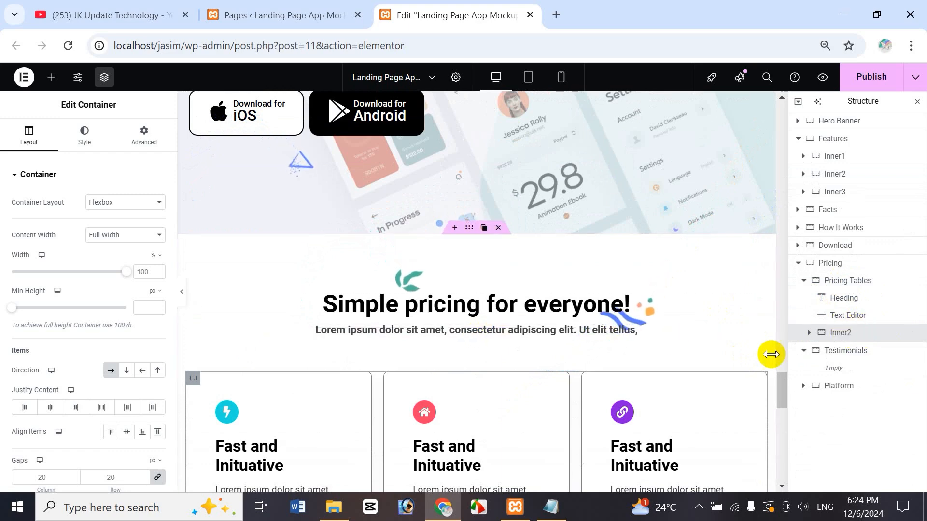
# Delete the three second-row cards from the pasted Inner2 container in Pricing Tables.
pyautogui.moveTo(784, 389); pyautogui.dragTo(781, 422)
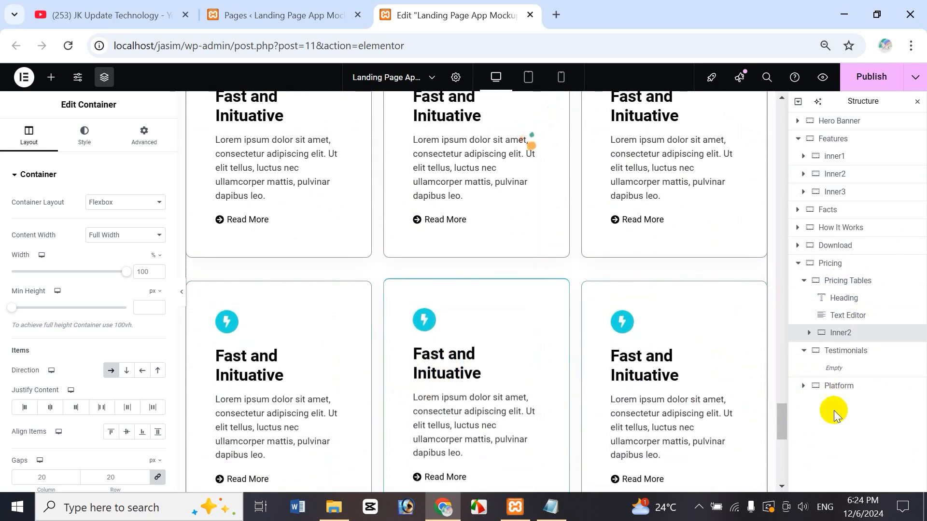
pyautogui.click(811, 333)
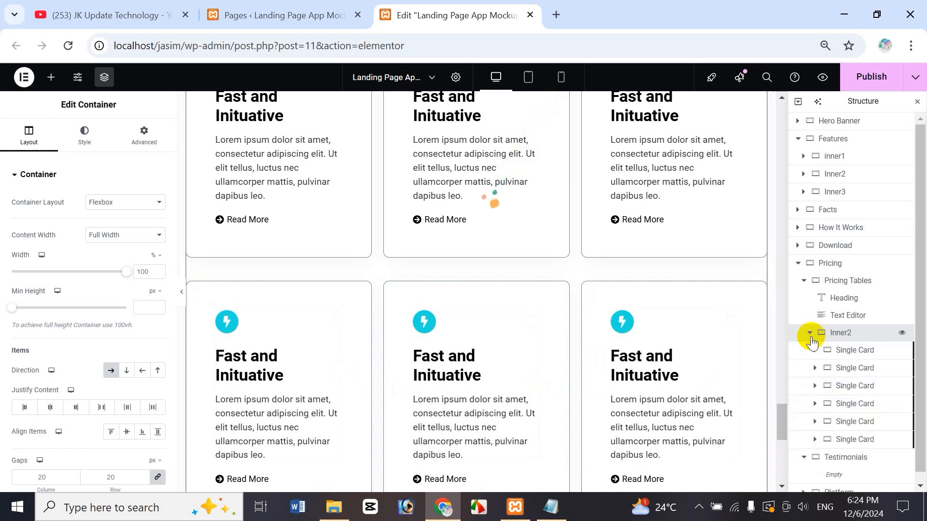
pyautogui.rightClick(865, 446)
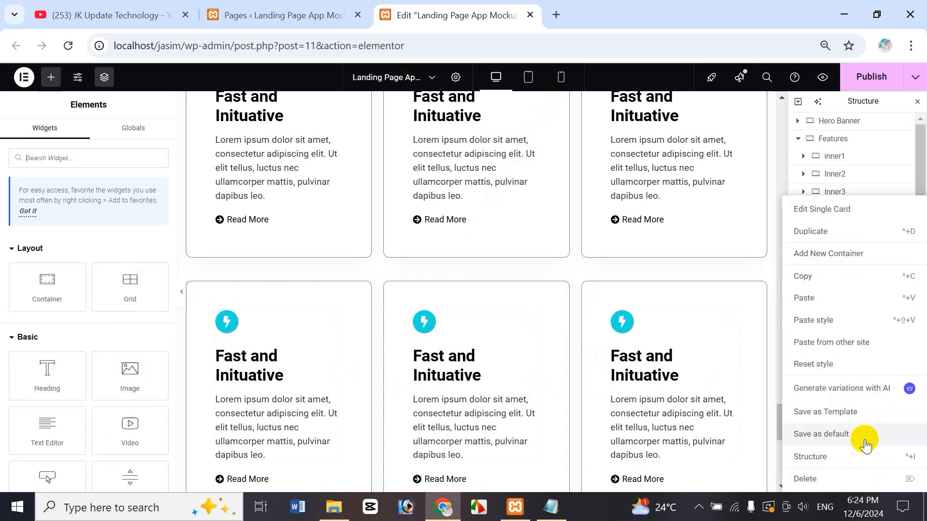
pyautogui.click(805, 478)
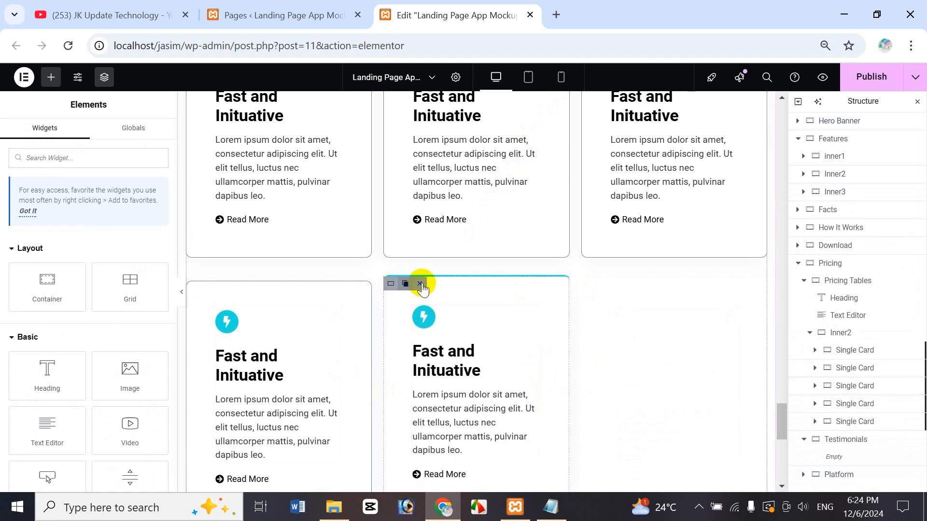
pyautogui.click(422, 285)
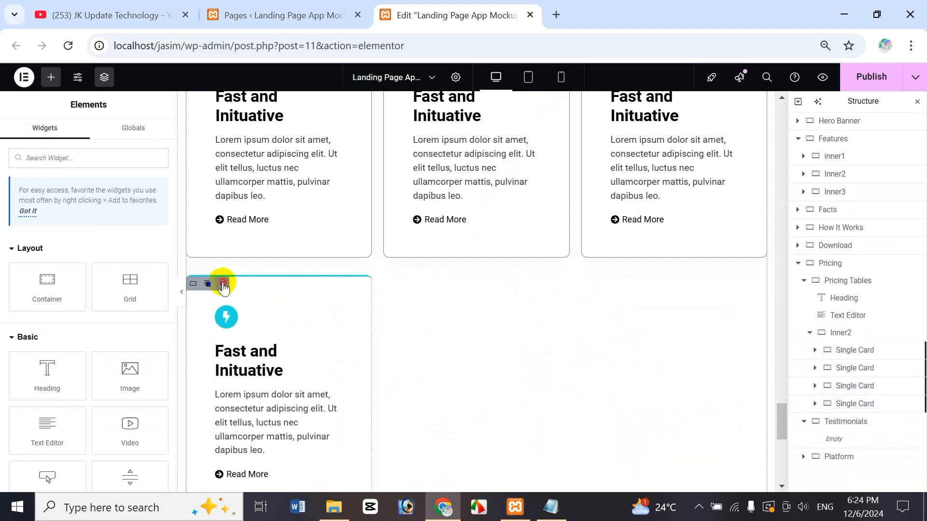
pyautogui.click(223, 286)
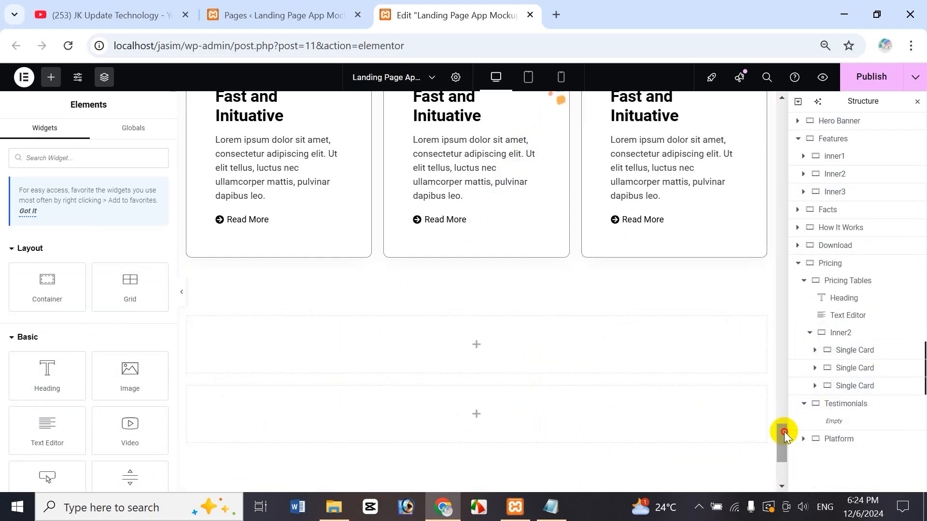
# Delete the icon box and the Read More button from the middle pricing card.
pyautogui.moveTo(785, 434); pyautogui.dragTo(782, 407)
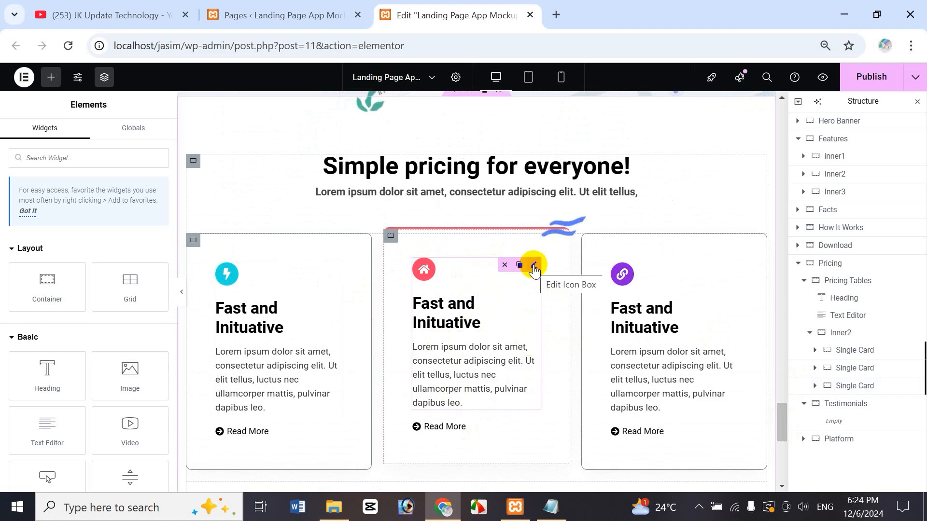
pyautogui.click(505, 265)
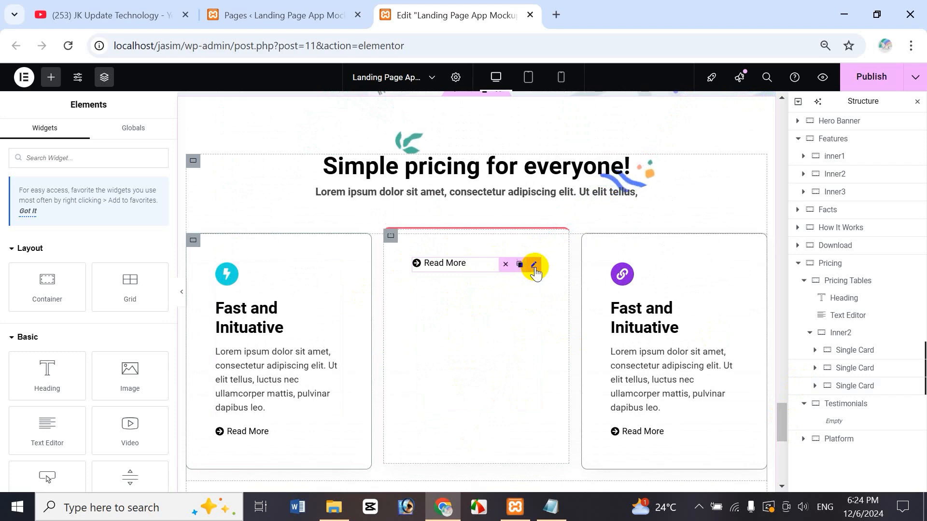
pyautogui.click(504, 270)
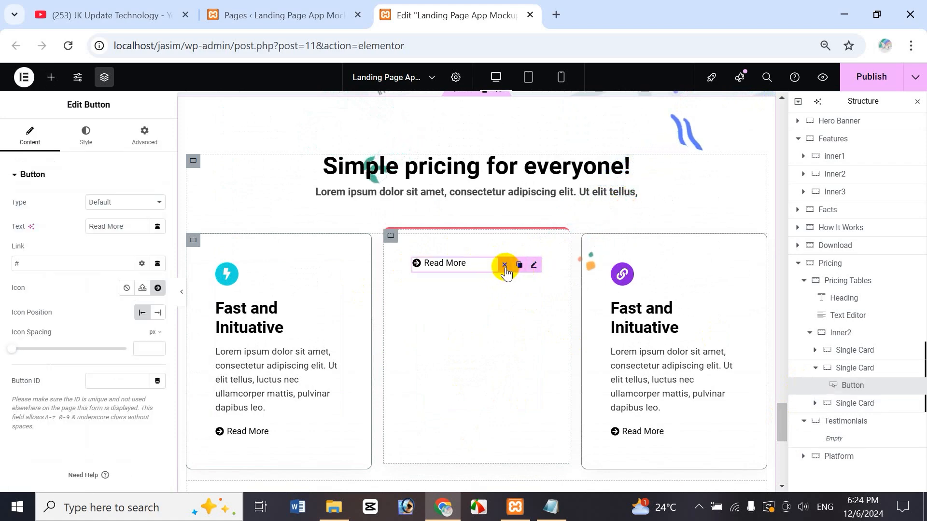
pyautogui.click(504, 267)
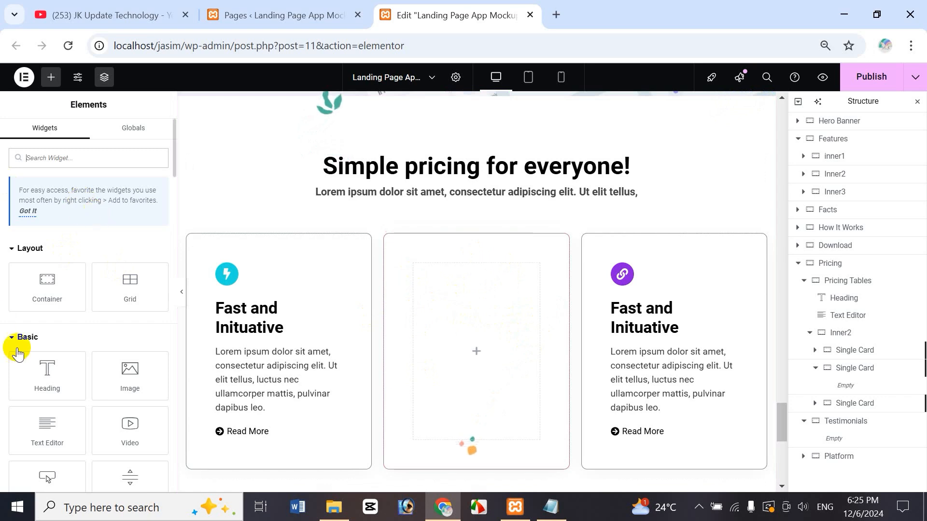
# Add a heading titled "Sweet" to the empty middle card, with font size 20 px and weight 500 (Medium).
pyautogui.moveTo(36, 379); pyautogui.dragTo(459, 295)
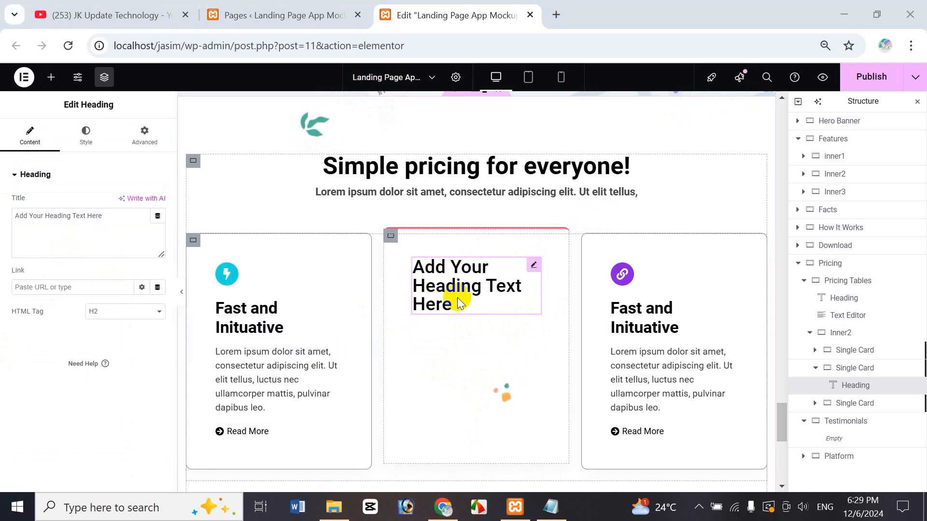
pyautogui.moveTo(114, 217); pyautogui.dragTo(1, 218)
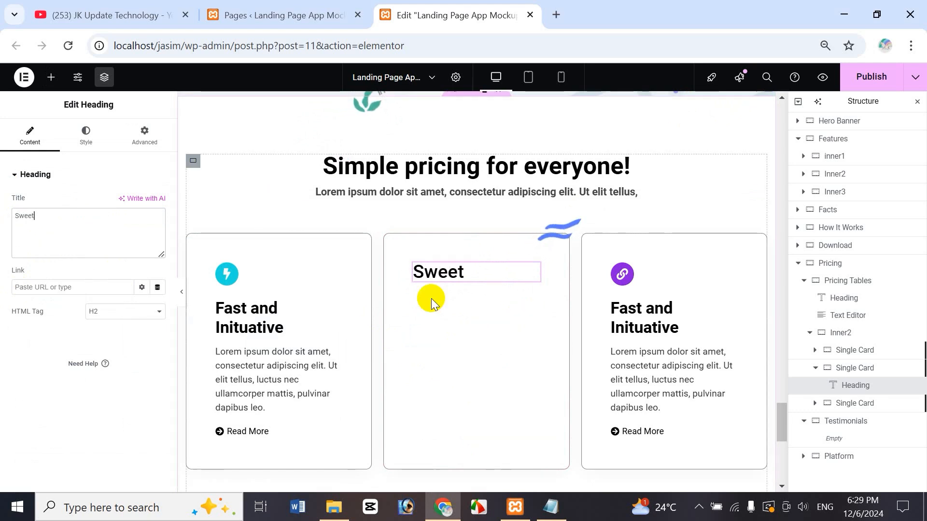
pyautogui.click(92, 145)
pyautogui.click(158, 251)
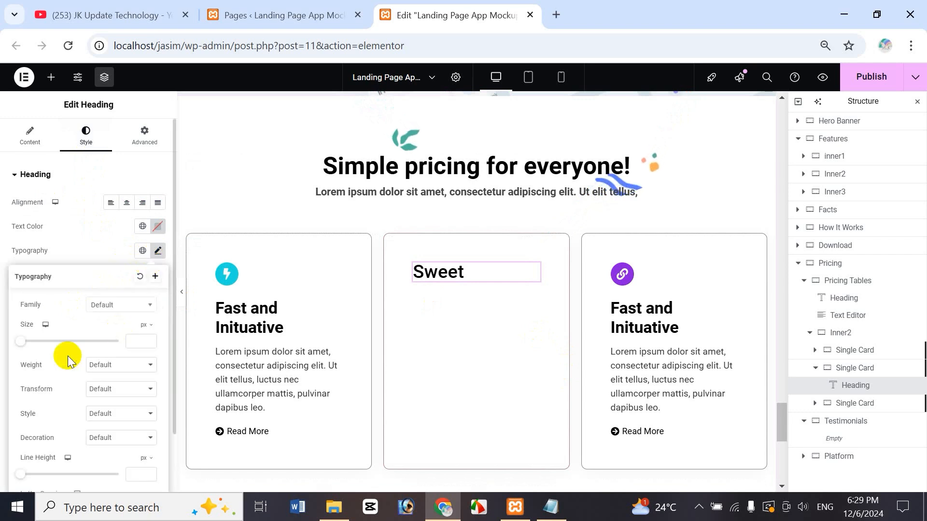
pyautogui.click(140, 343)
pyautogui.write('20')
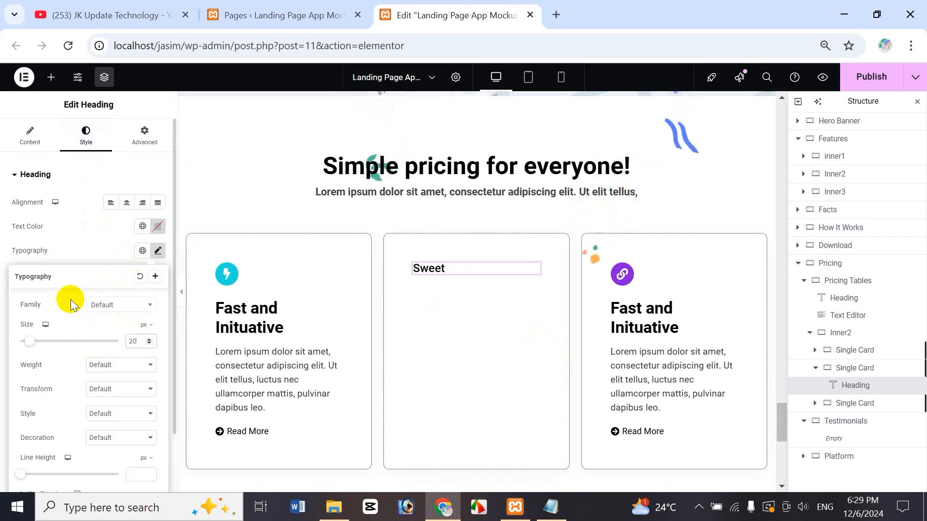
pyautogui.click(116, 371)
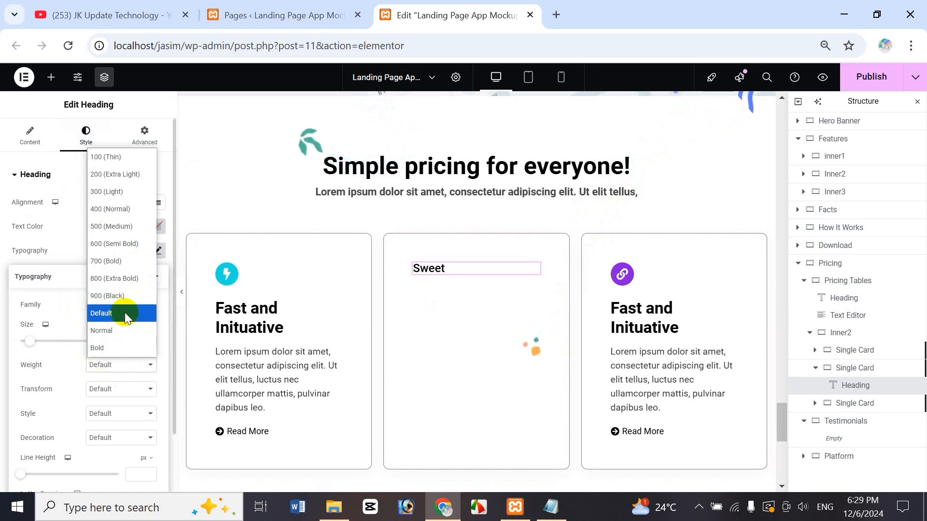
pyautogui.click(120, 227)
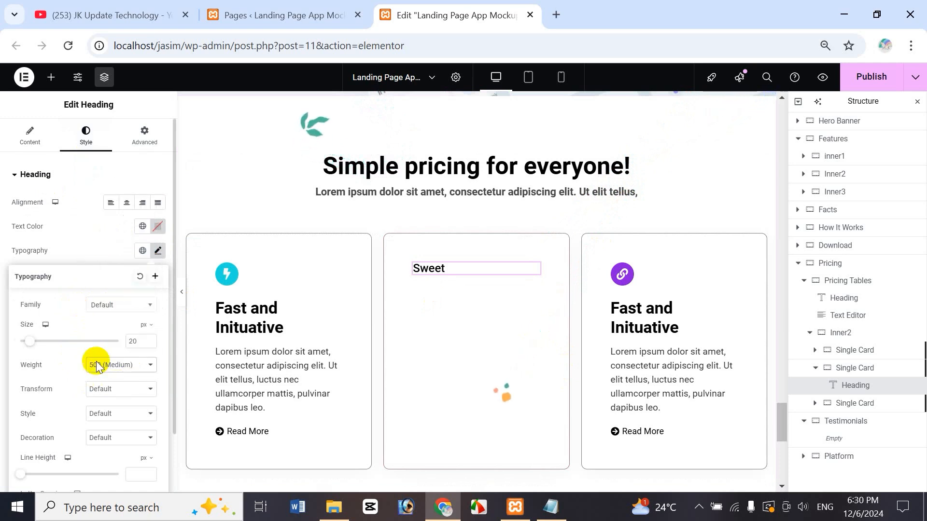
pyautogui.click(83, 244)
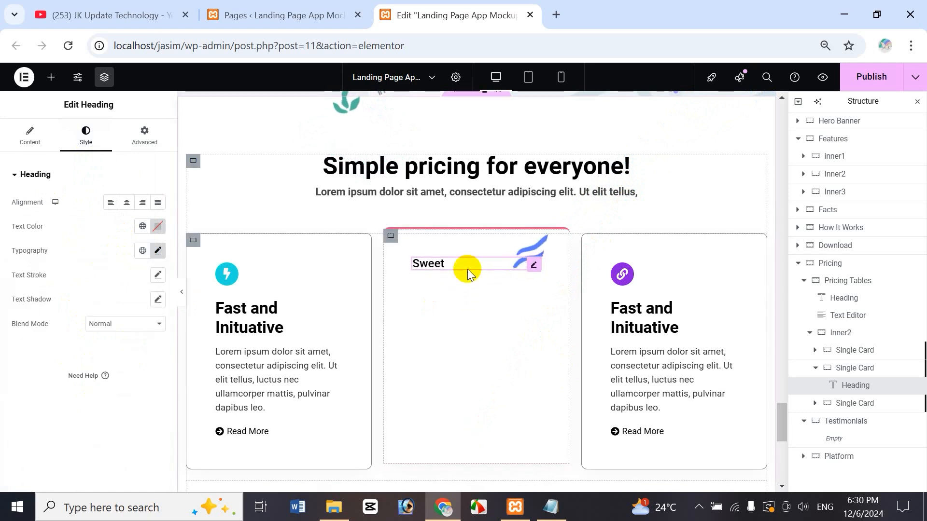
# Add a container below the "Sweet" heading in the middle card and set its direction to a horizontal row.
pyautogui.click(51, 79)
pyautogui.moveTo(37, 284); pyautogui.dragTo(422, 336)
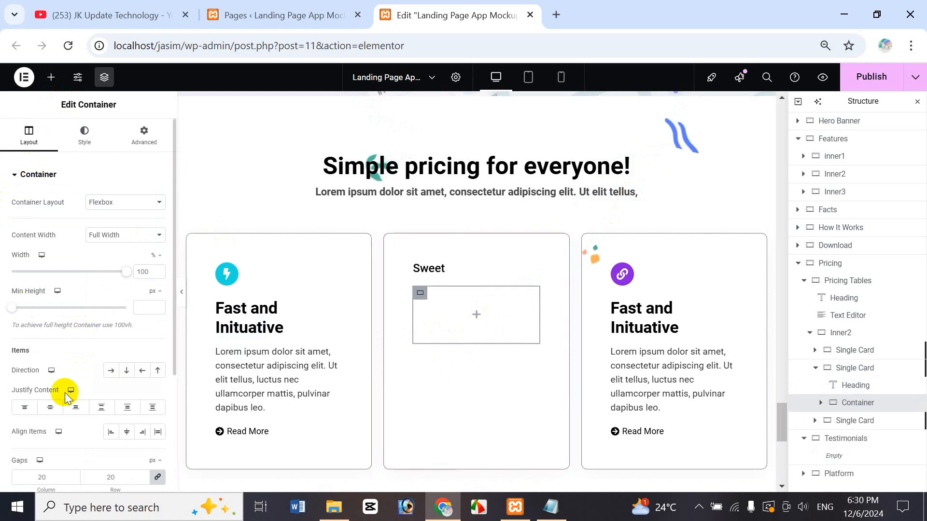
pyautogui.click(108, 372)
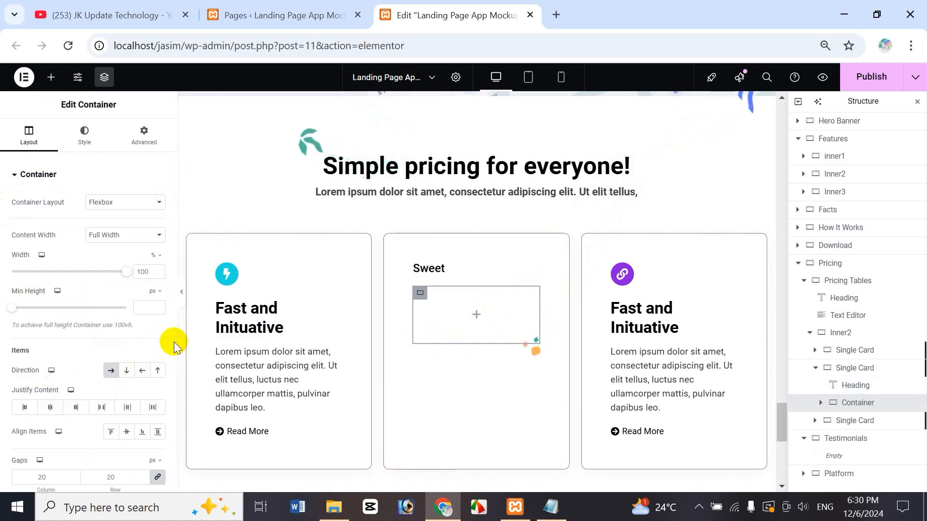
pyautogui.scroll(-1, 173, 358)
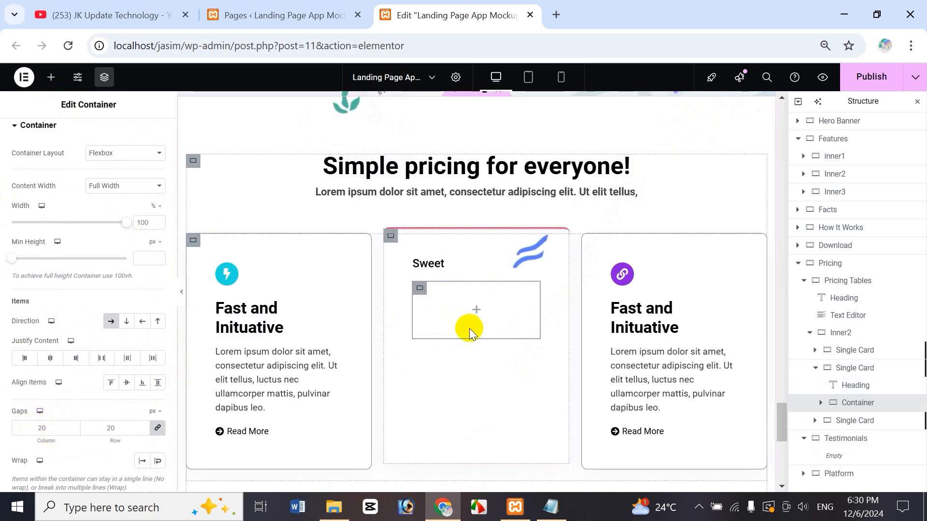
pyautogui.click(36, 428)
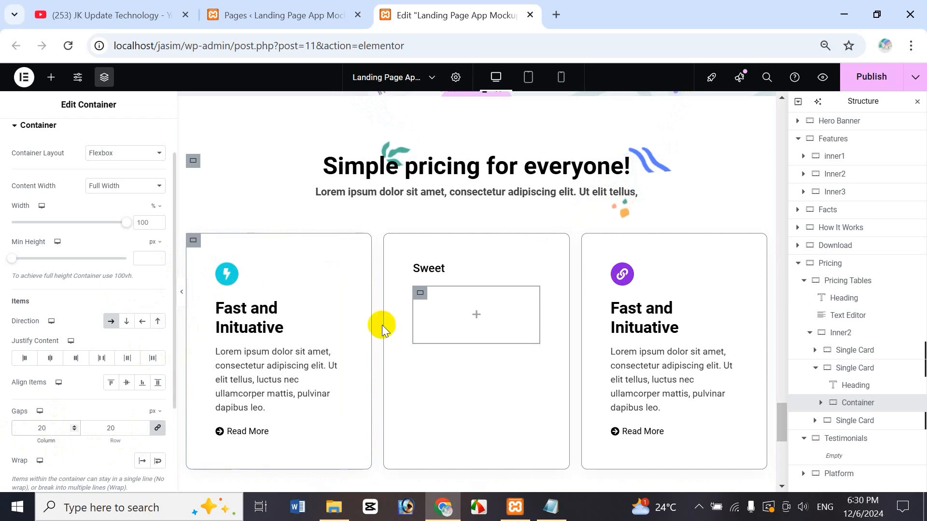
# Add a heading titled "$" inside the row container below "Sweet" in the middle pricing card.
pyautogui.click(52, 78)
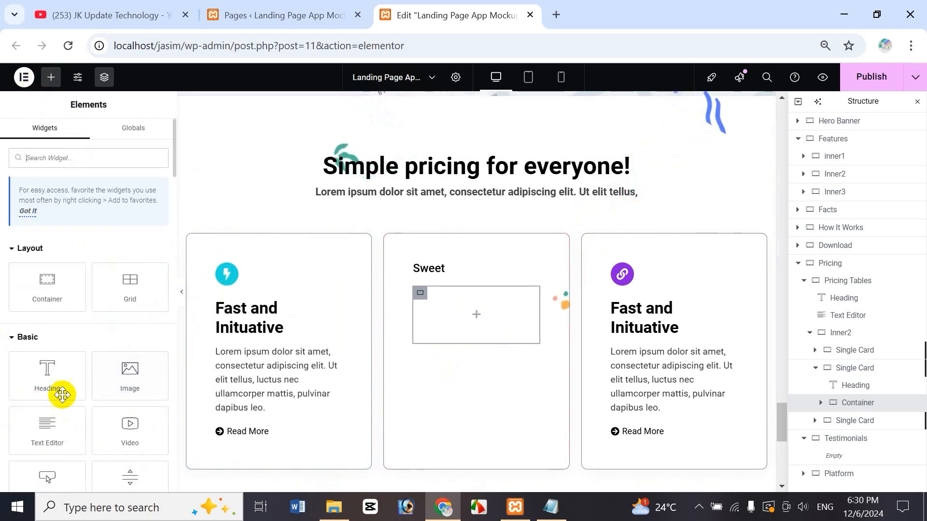
pyautogui.moveTo(44, 381); pyautogui.dragTo(468, 309)
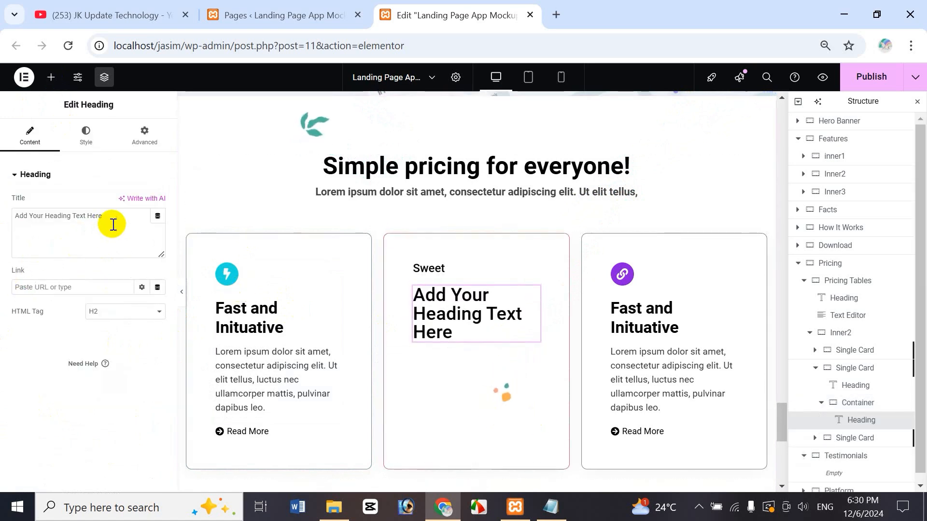
pyautogui.moveTo(117, 220); pyautogui.dragTo(2, 251)
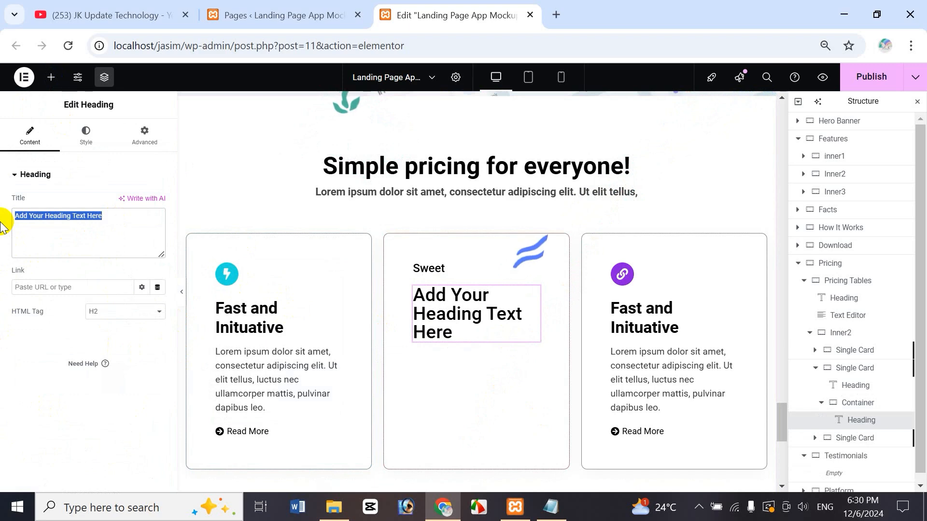
pyautogui.write('$')
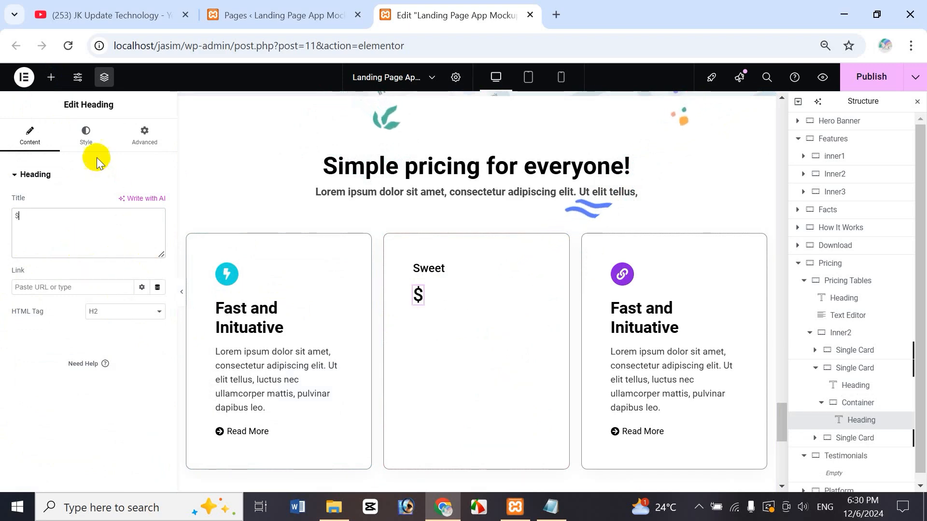
# Set the "$" heading's font size to 24 px and its weight to 600 (Semi Bold).
pyautogui.click(86, 138)
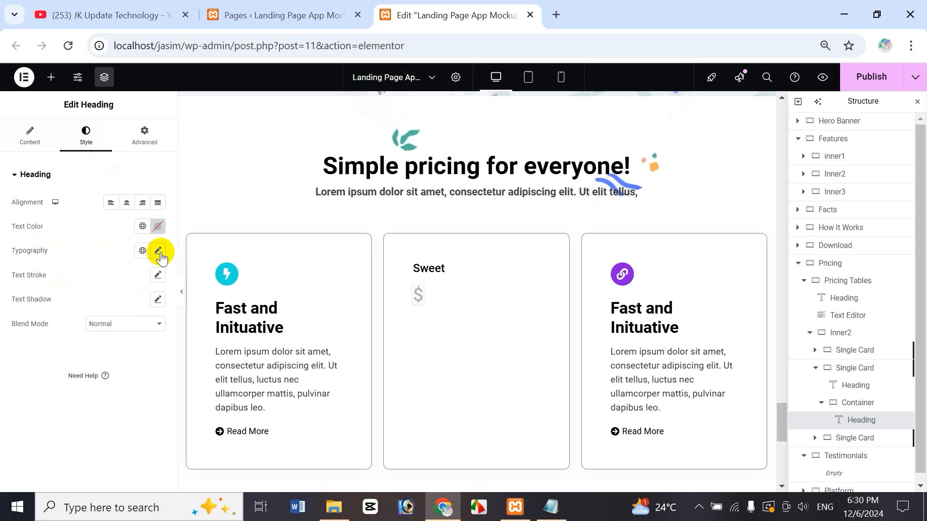
pyautogui.click(157, 250)
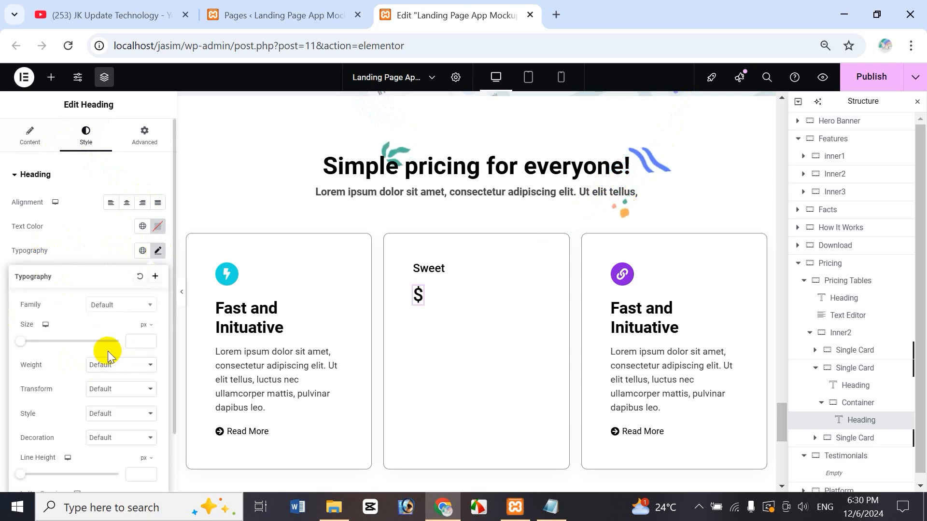
pyautogui.click(132, 342)
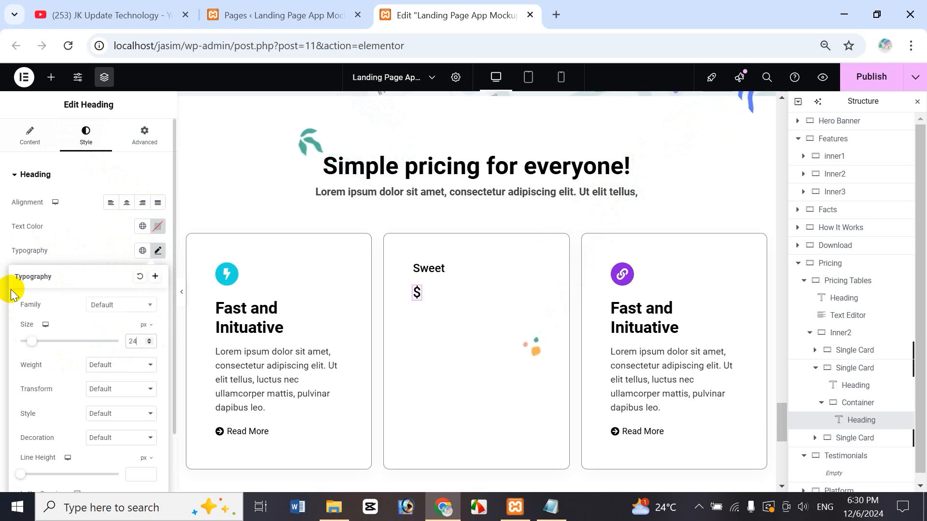
pyautogui.click(116, 370)
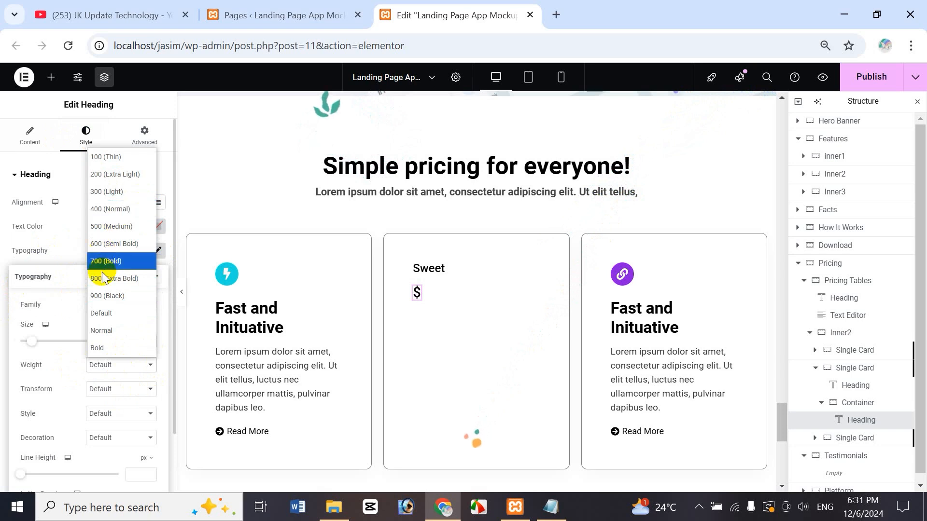
pyautogui.click(124, 247)
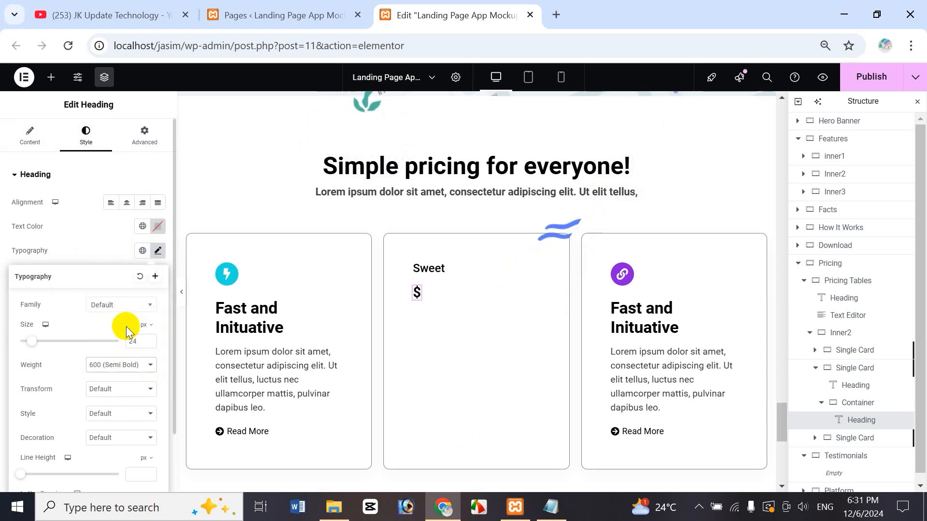
pyautogui.click(94, 249)
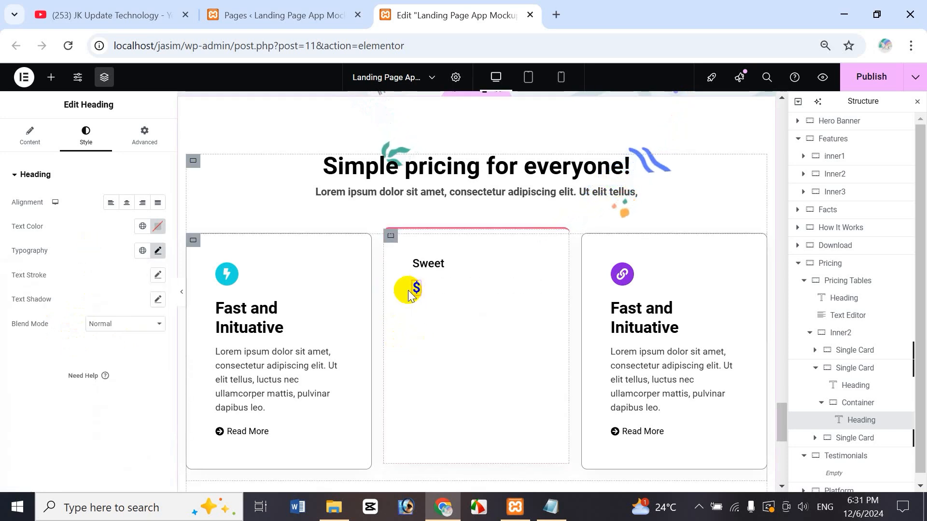
# Duplicate the "$" heading in the row container and change the copy's title to "16".
pyautogui.moveTo(416, 289)
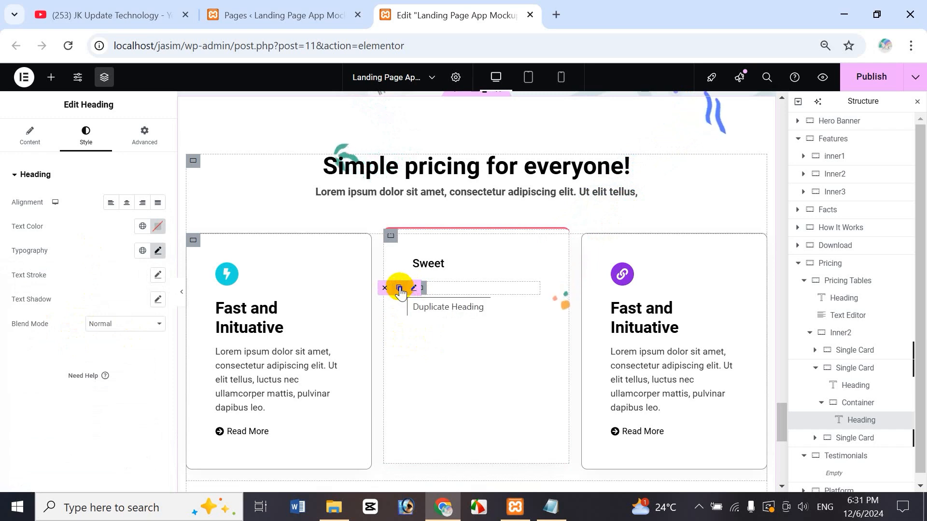
pyautogui.click(400, 288)
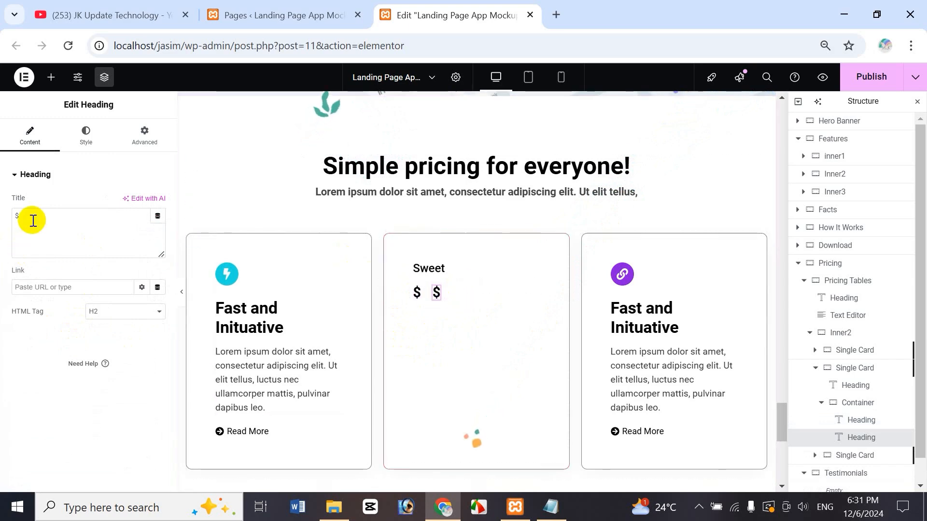
pyautogui.moveTo(33, 220); pyautogui.dragTo(3, 254)
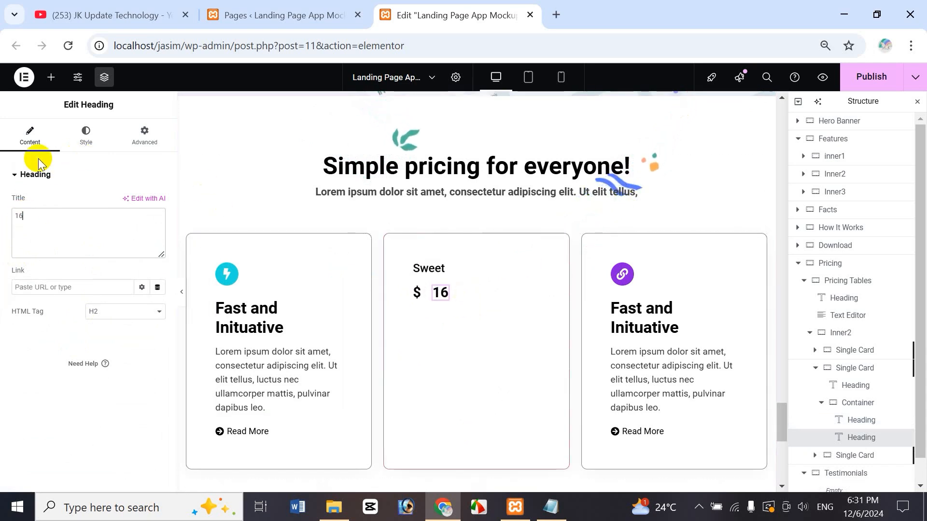
# Set the "16" price heading's font size to 40 px.
pyautogui.click(83, 137)
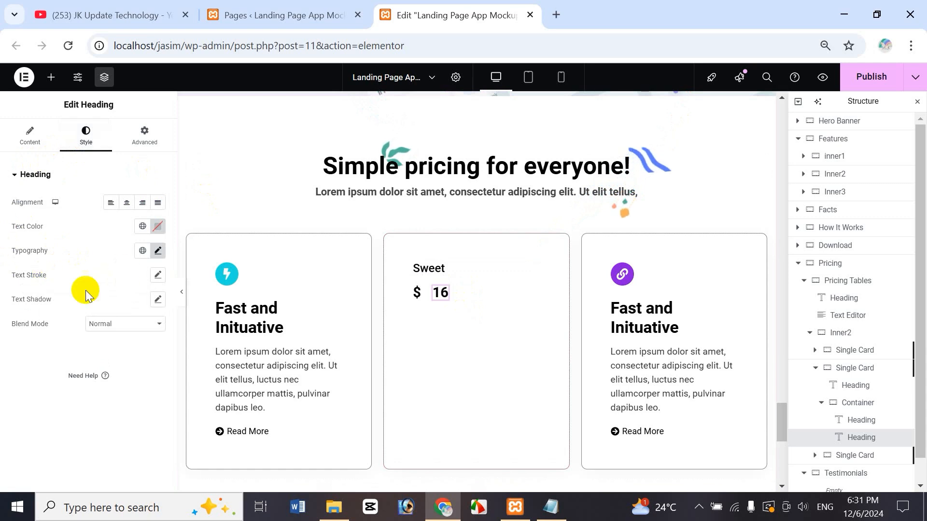
pyautogui.click(158, 250)
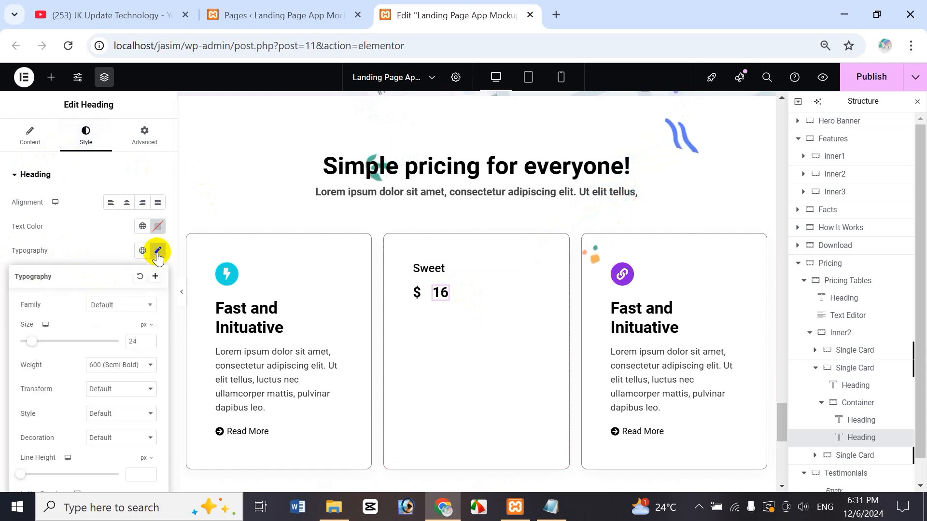
pyautogui.doubleClick(134, 341)
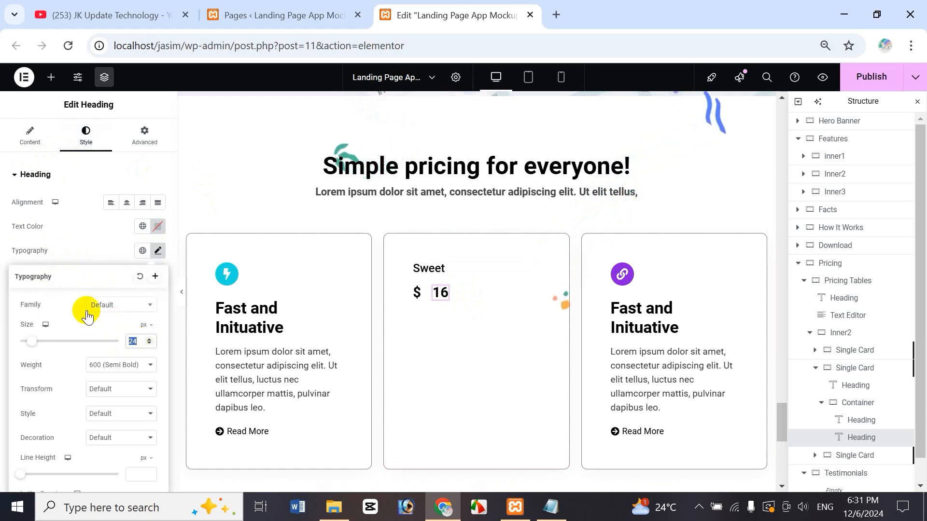
pyautogui.write('40')
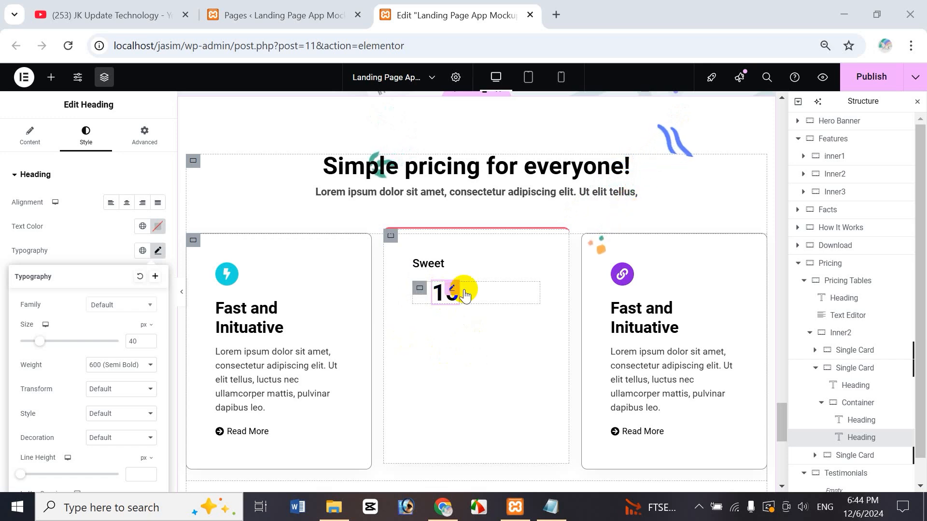
# Give the "16" heading unlinked margins of -10 px at the top and -15 px on the left.
pyautogui.click(144, 135)
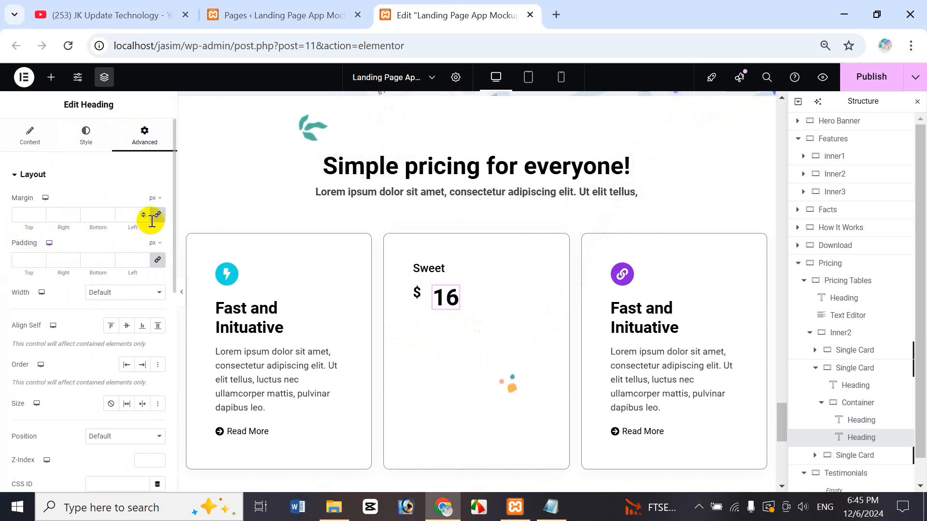
pyautogui.click(25, 215)
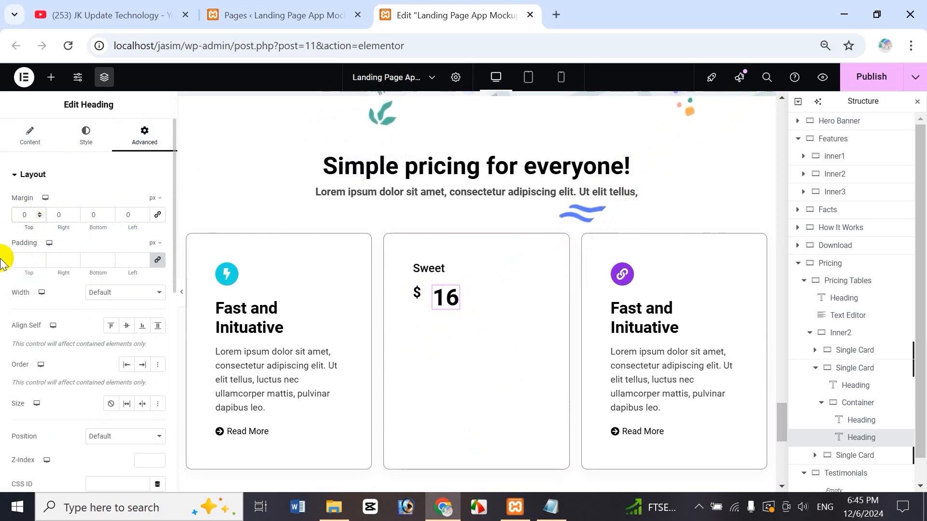
pyautogui.write('-10')
pyautogui.press('Delete')
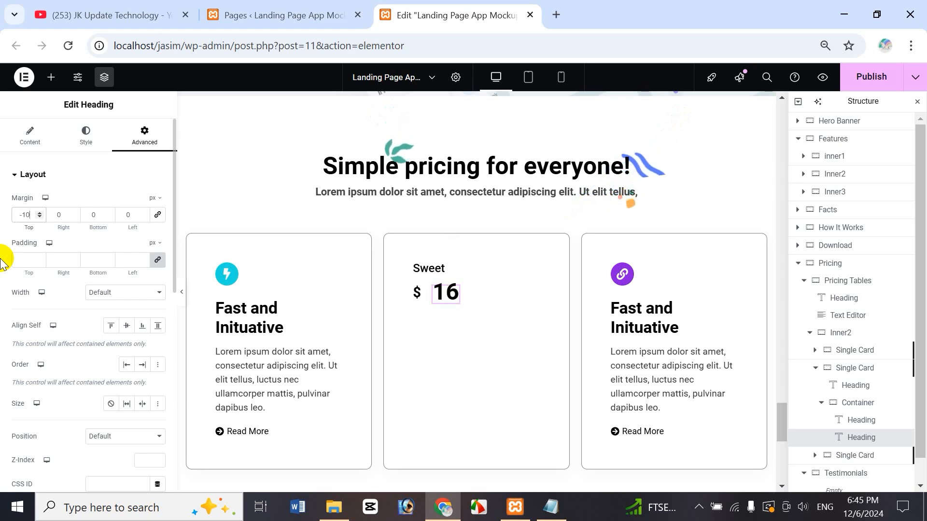
pyautogui.click(126, 215)
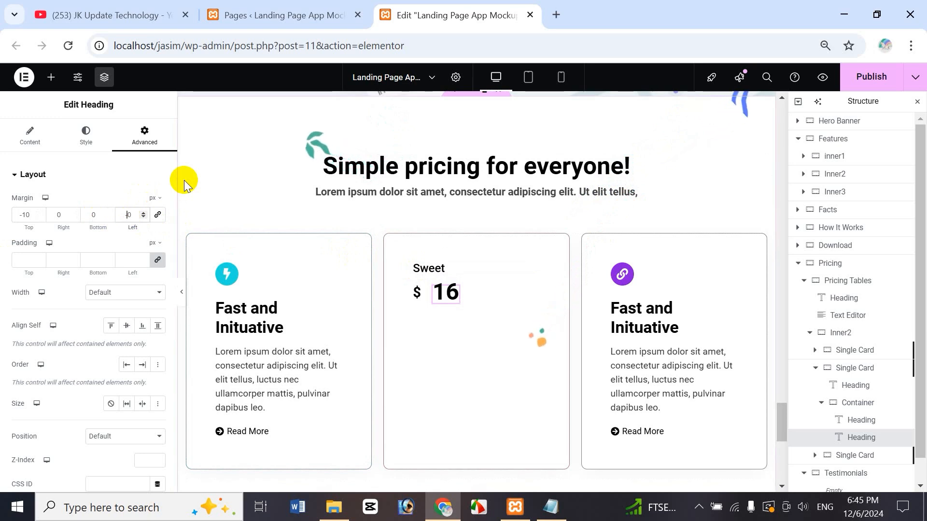
pyautogui.write('-100')
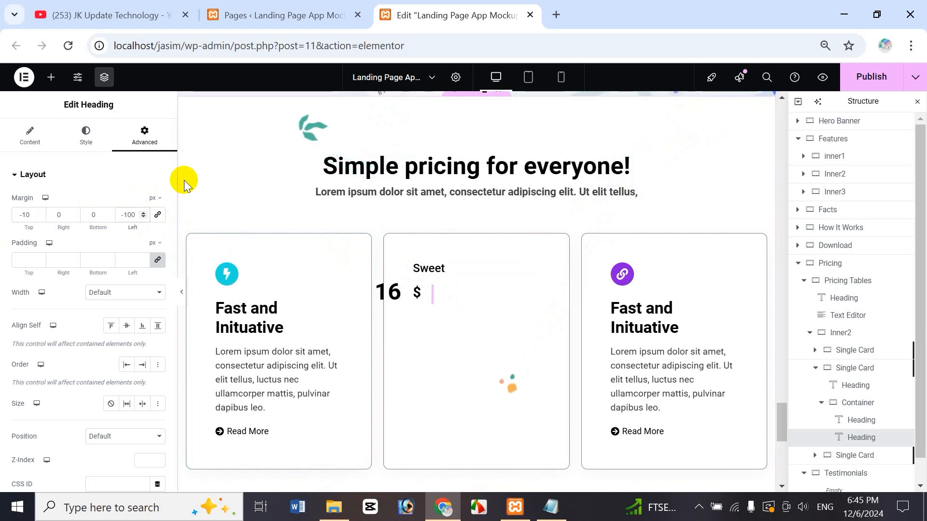
pyautogui.press('BackSpace')
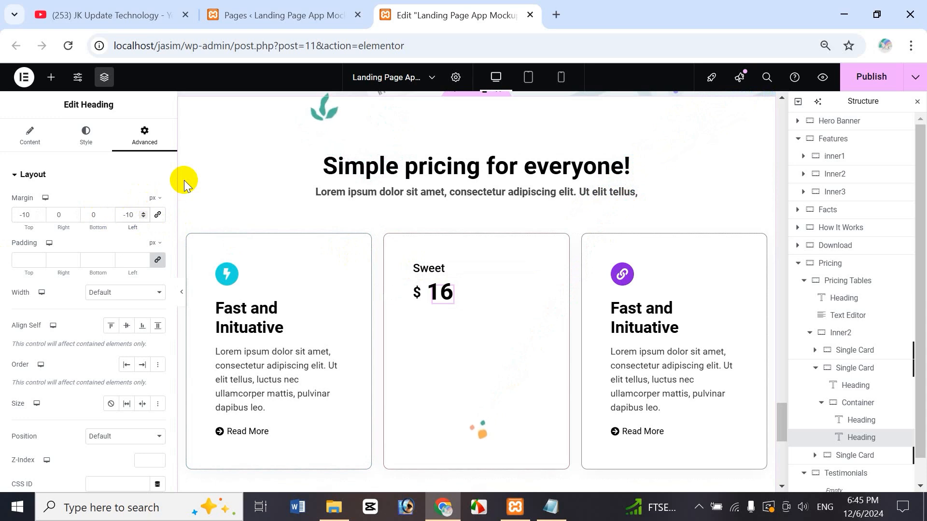
pyautogui.press('BackSpace')
pyautogui.write('5')
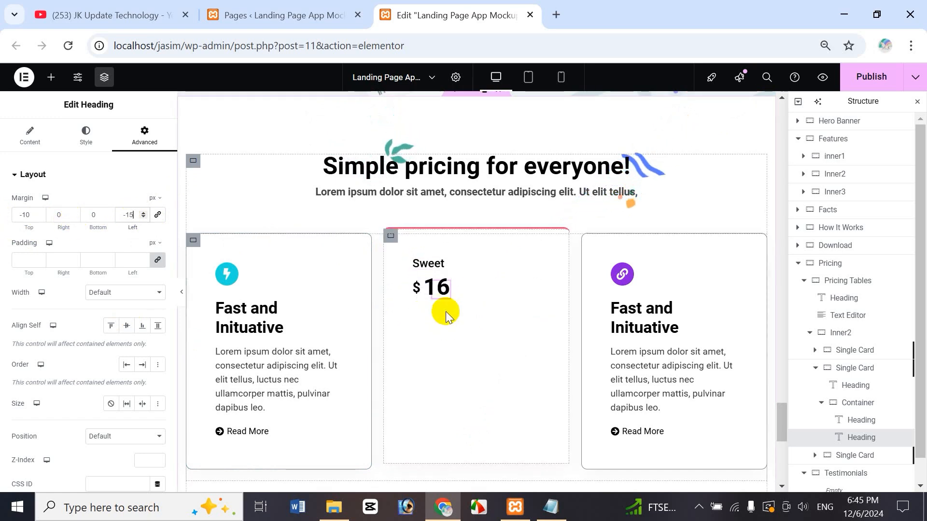
# Duplicate the "16" heading in the price row and change the copy's title to "/month".
pyautogui.moveTo(437, 290)
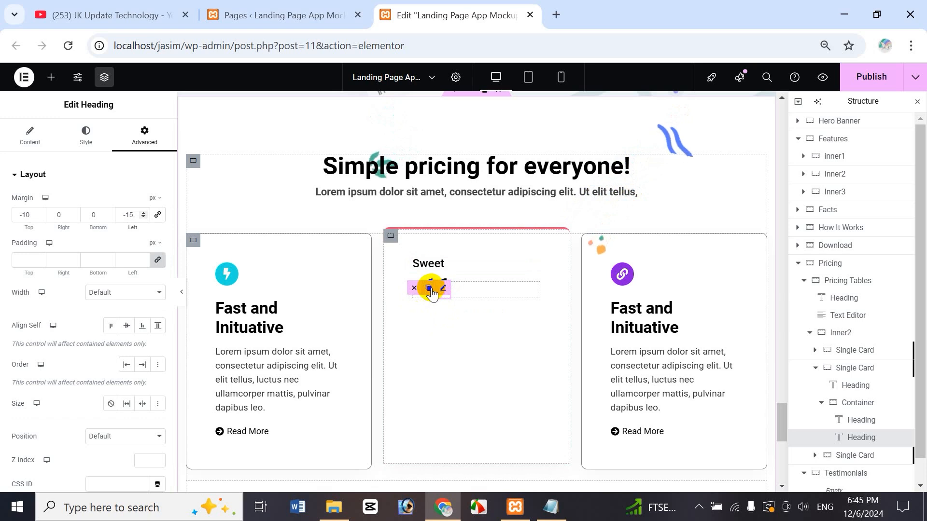
pyautogui.click(430, 288)
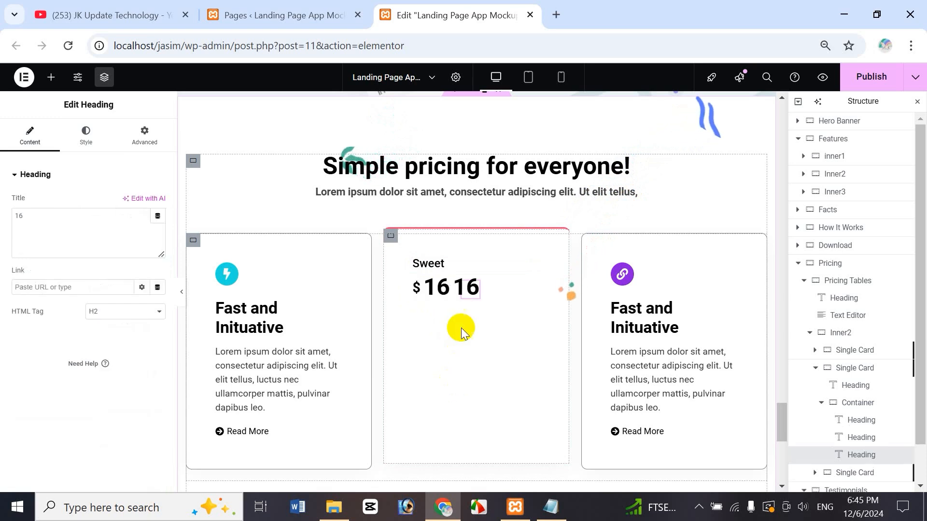
pyautogui.moveTo(92, 236); pyautogui.dragTo(3, 223)
pyautogui.write('/month')
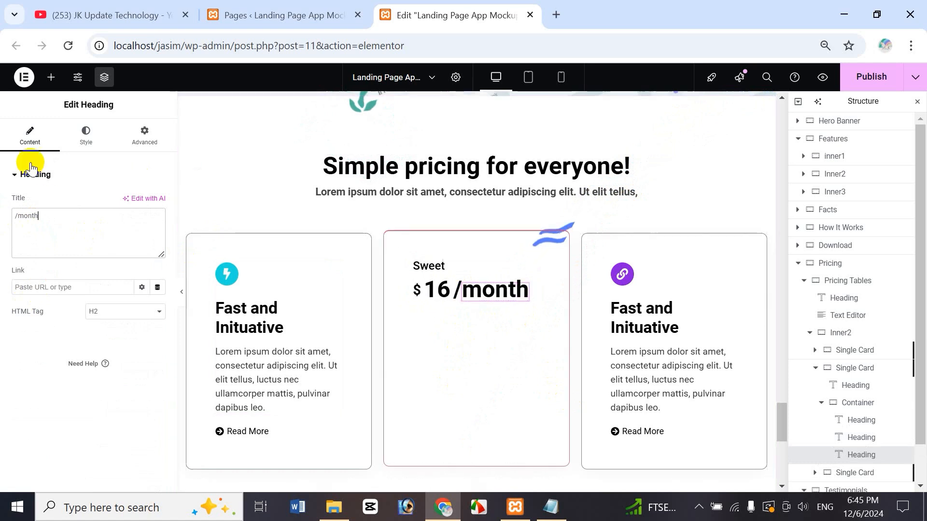
# Set the "/month" heading's font size to 16 px and its weight to 400 (Normal).
pyautogui.click(84, 137)
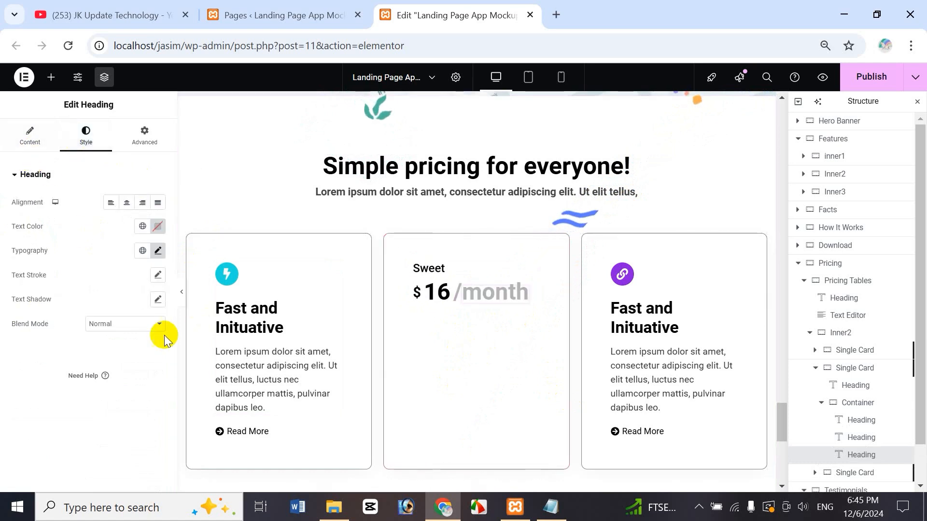
pyautogui.click(157, 250)
pyautogui.doubleClick(140, 342)
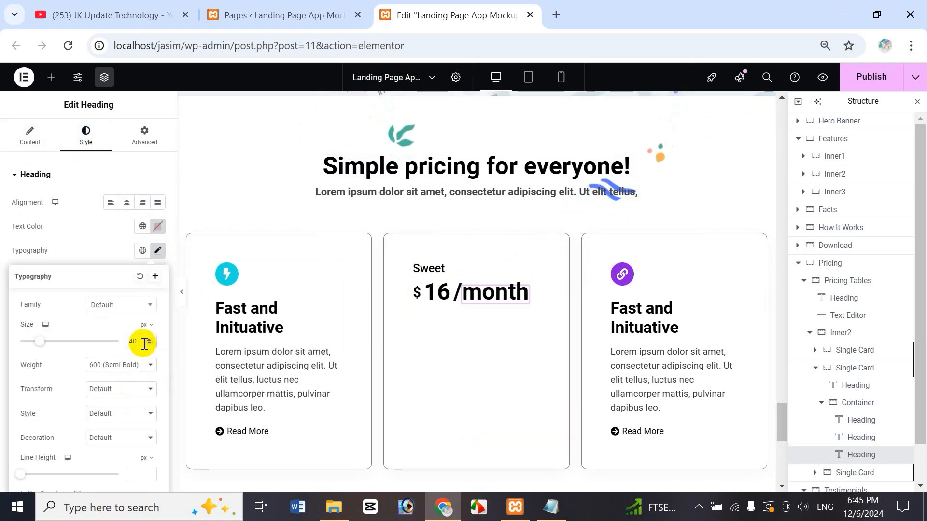
pyautogui.write('15')
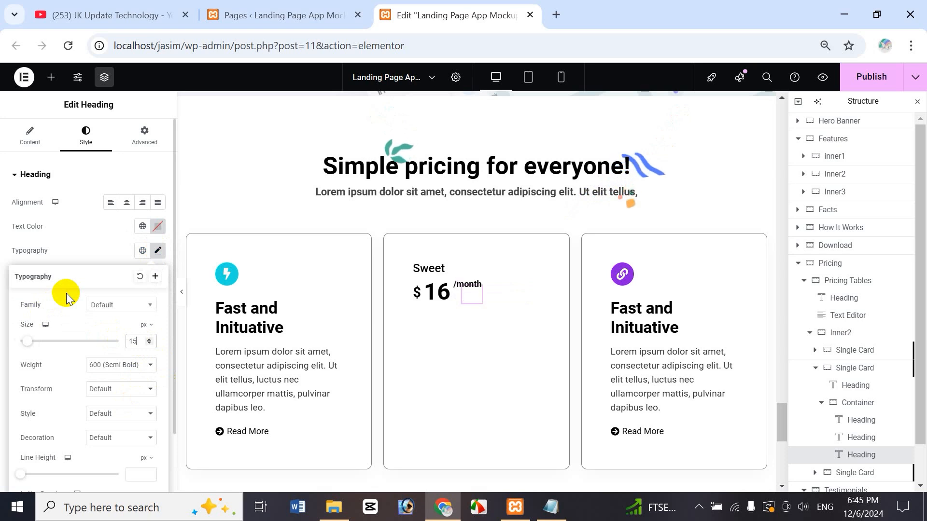
pyautogui.press('BackSpace')
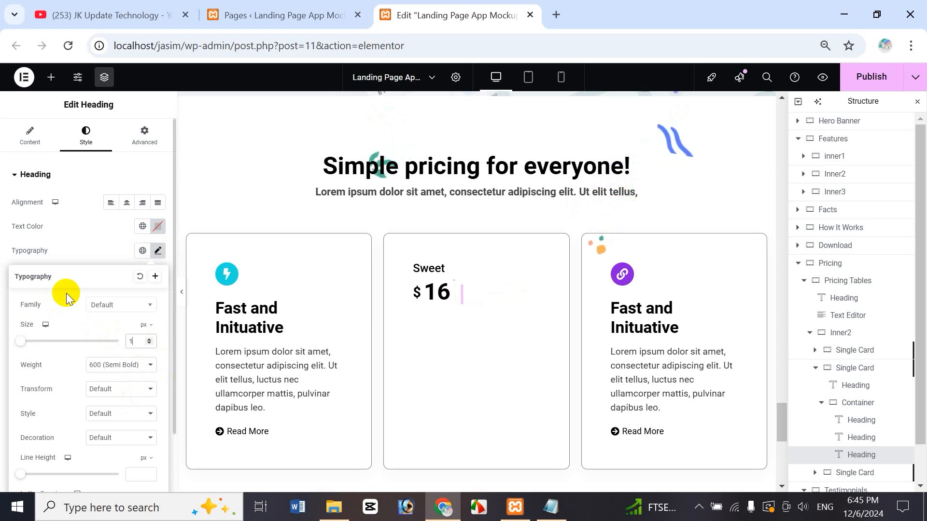
pyautogui.write('6')
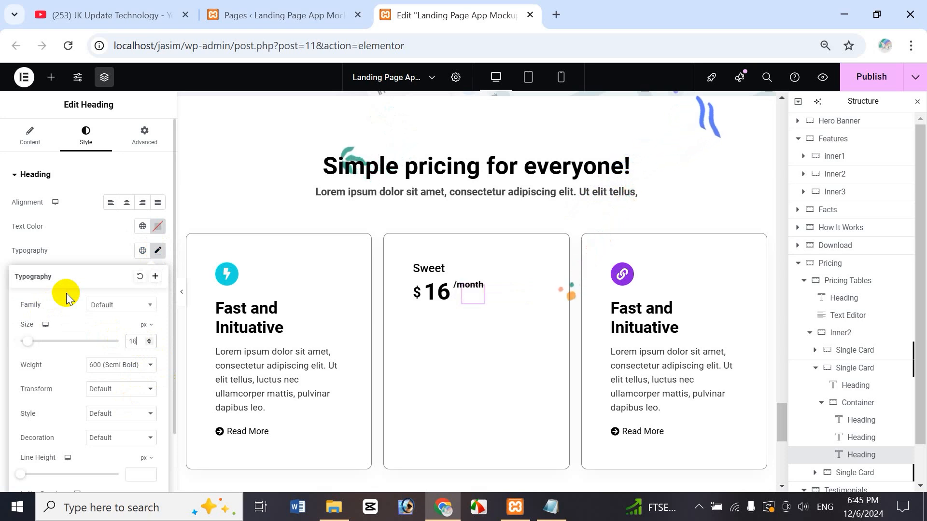
pyautogui.click(116, 366)
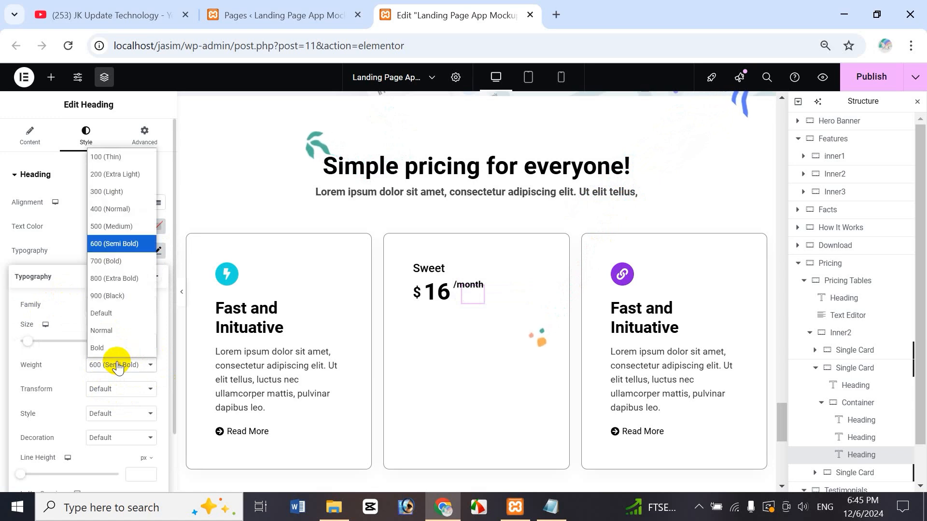
pyautogui.click(132, 268)
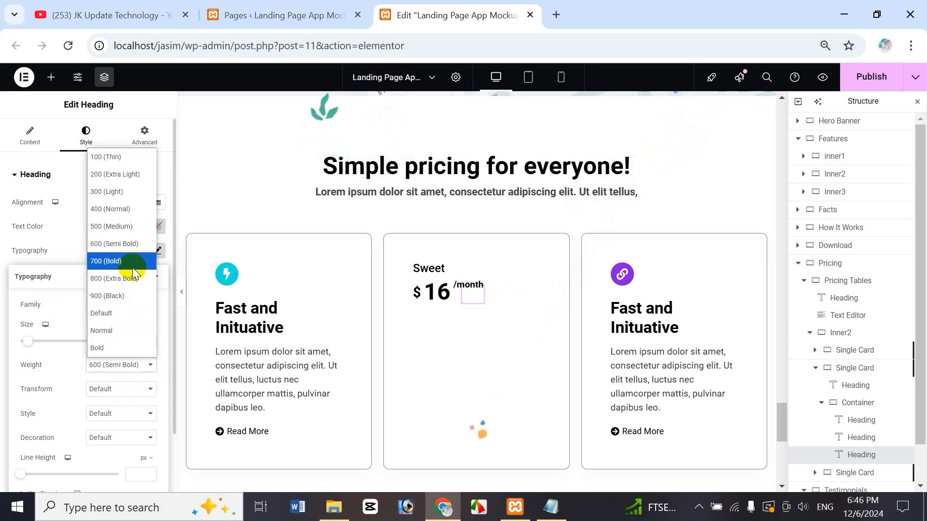
pyautogui.click(124, 209)
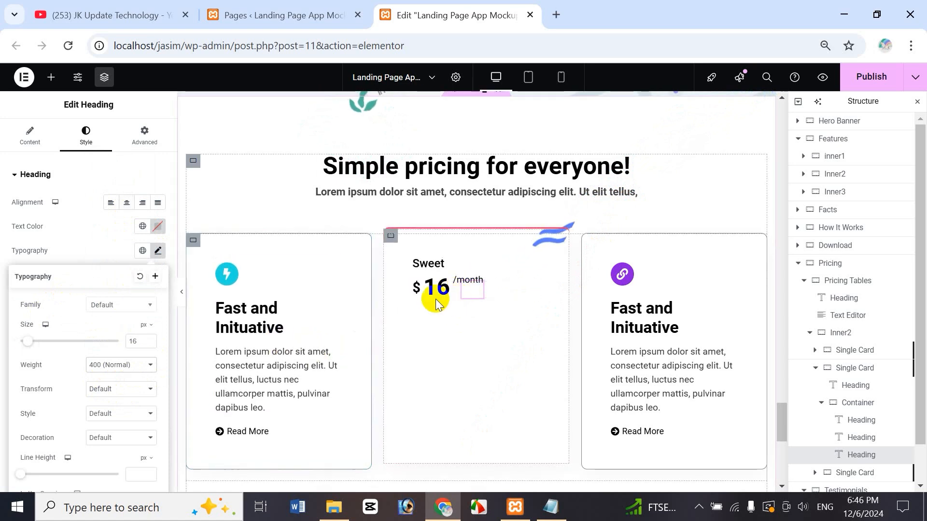
# Change the "/month" heading's top margin to 10 px.
pyautogui.click(145, 136)
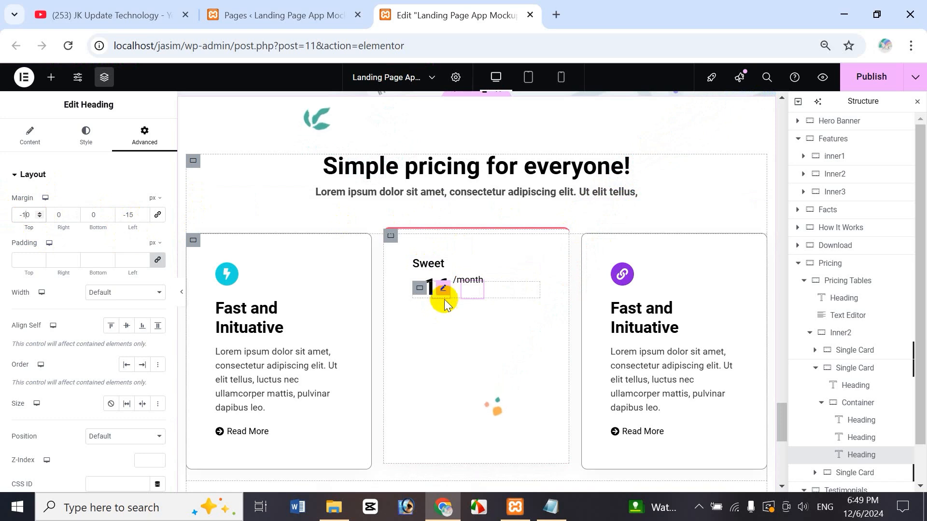
pyautogui.click(21, 216)
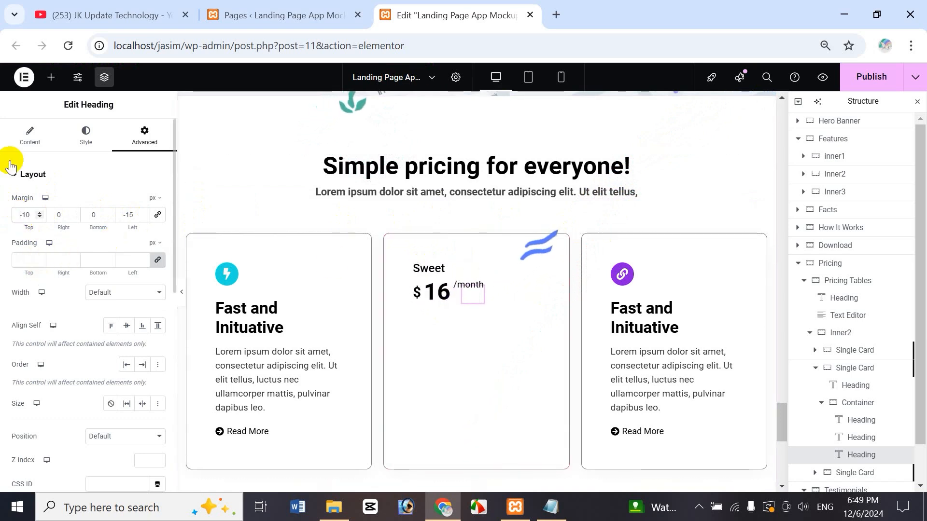
pyautogui.press('Delete')
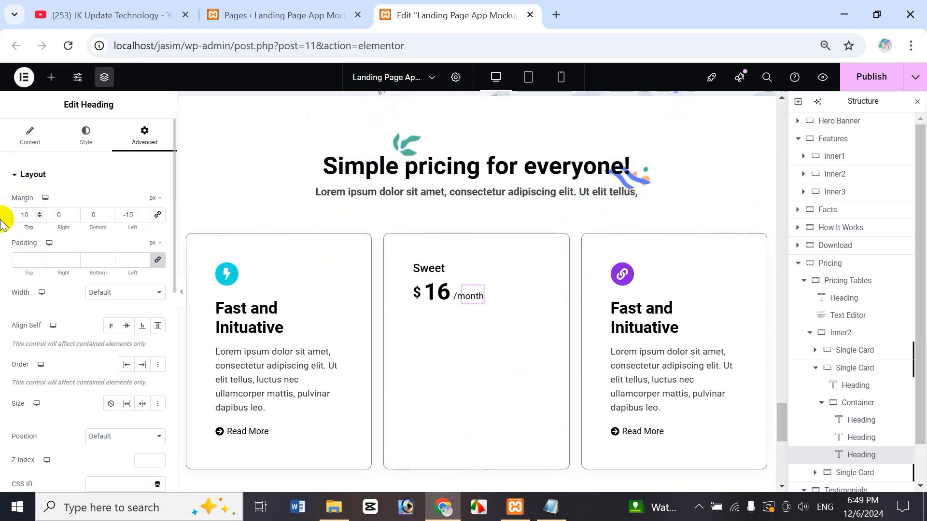
pyautogui.write('-')
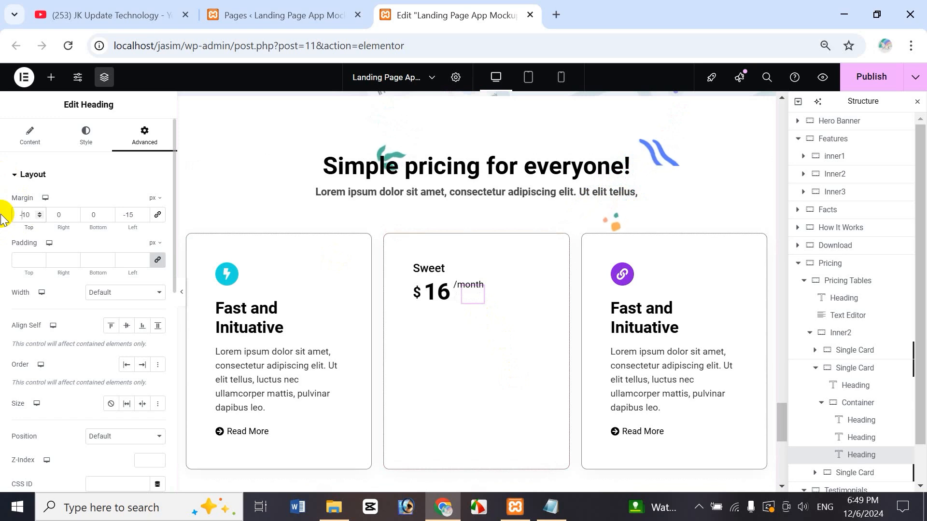
pyautogui.press('BackSpace')
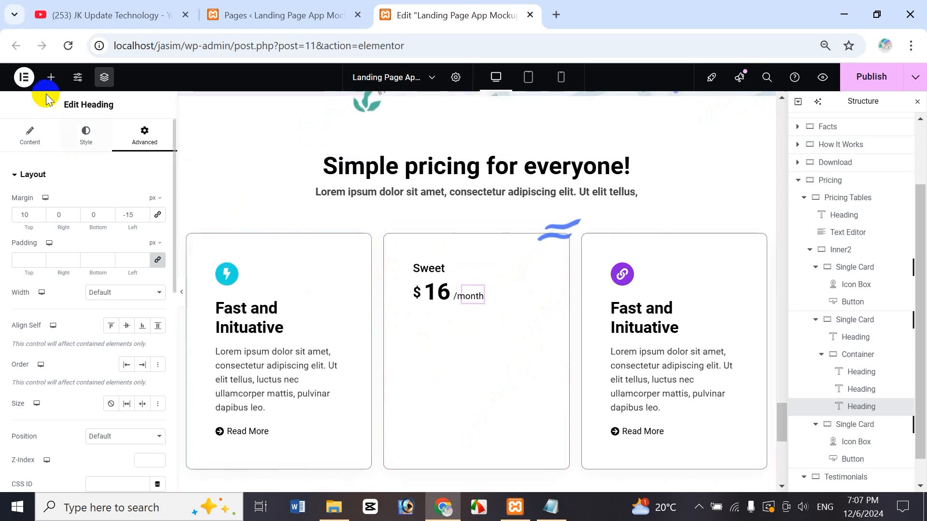
# Add a Text Editor widget to the middle pricing card, placed directly below the price row container.
pyautogui.click(51, 77)
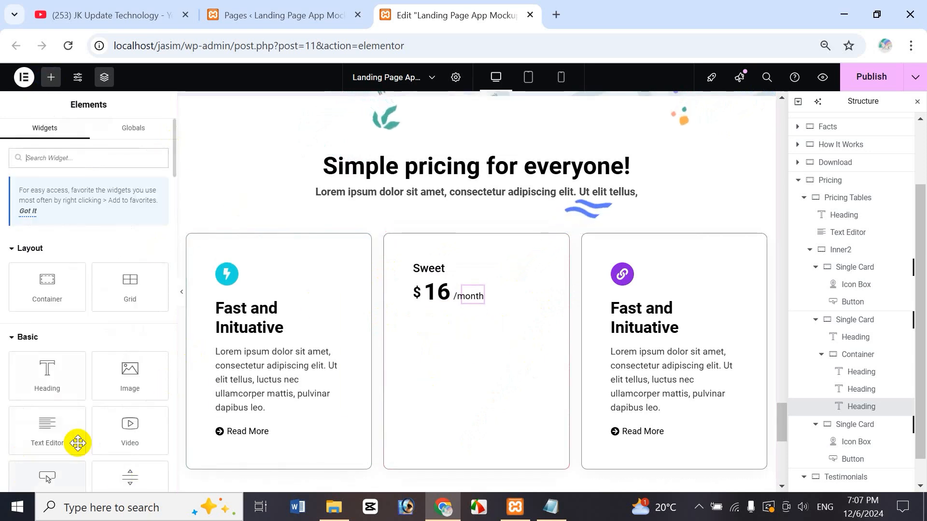
pyautogui.moveTo(77, 443); pyautogui.dragTo(446, 277)
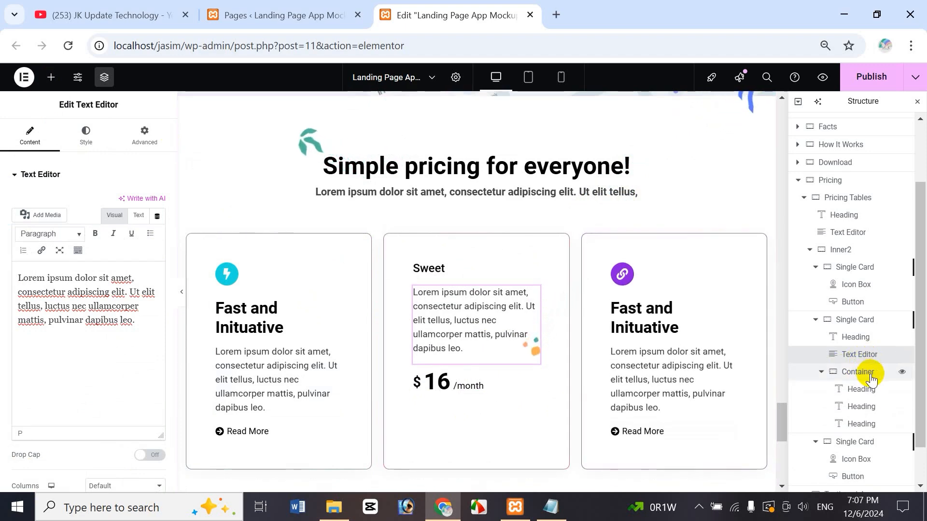
pyautogui.click(822, 373)
pyautogui.click(822, 373)
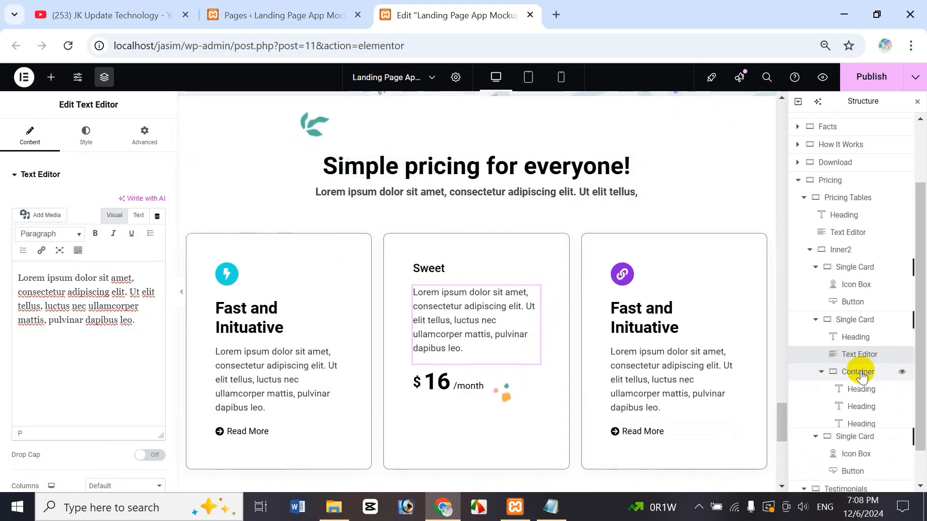
pyautogui.click(822, 372)
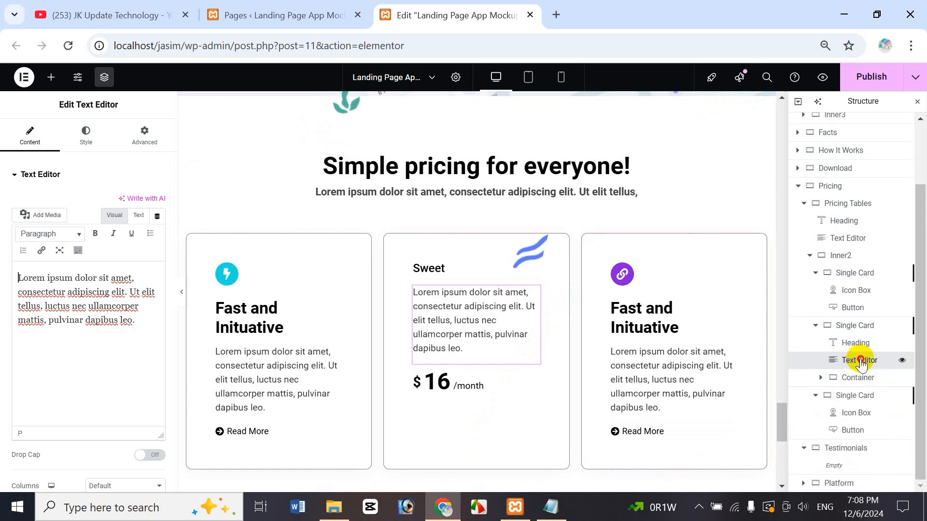
pyautogui.moveTo(862, 364); pyautogui.dragTo(862, 400)
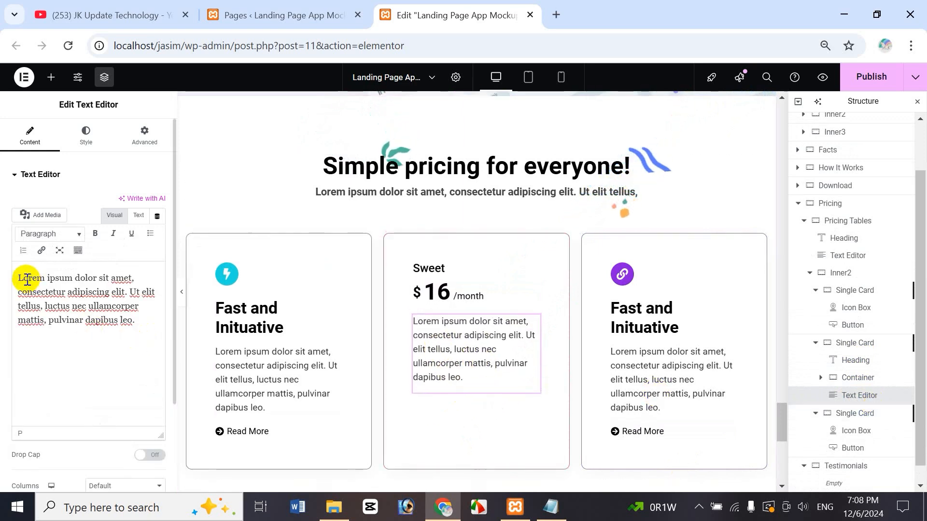
# Replace the new text widget's placeholder content with "Billed $278 per website actually".
pyautogui.hotkey('ctrl', 'a')
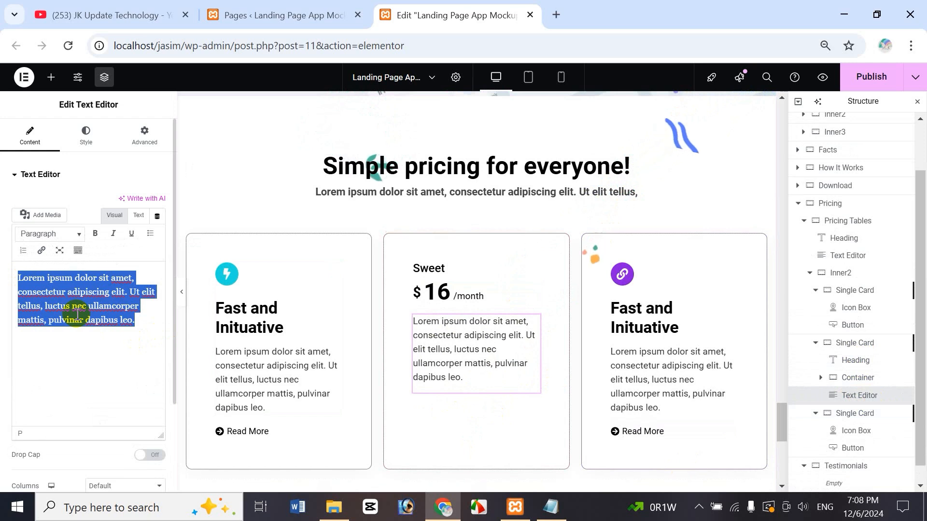
pyautogui.press('BackSpace')
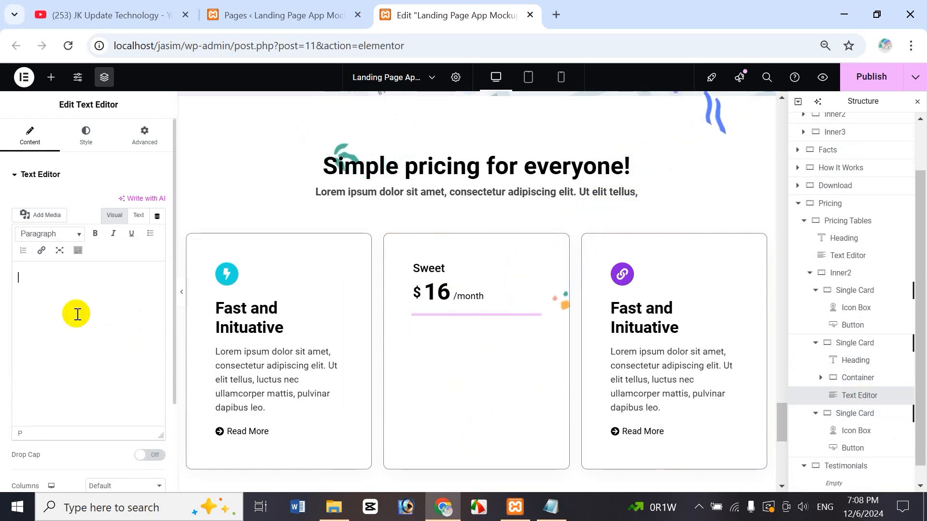
pyautogui.write('Billed $278 per')
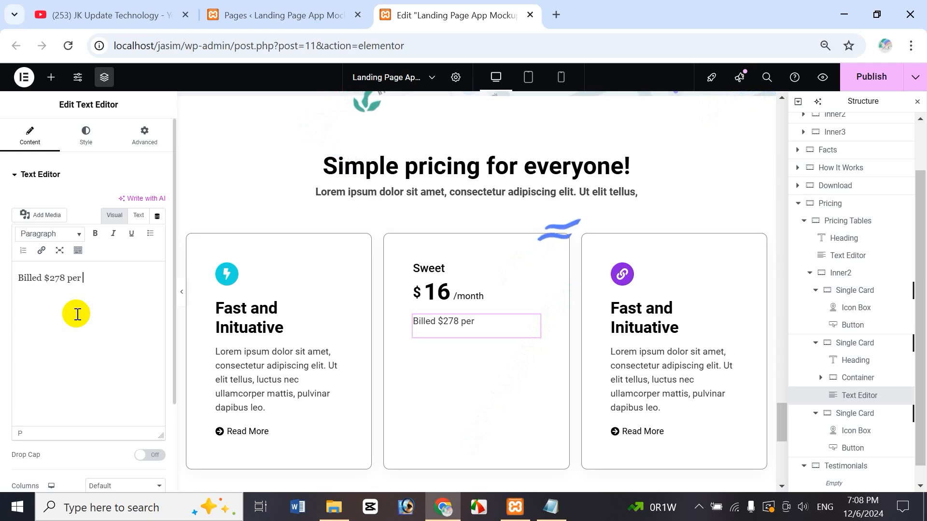
pyautogui.write('sig')
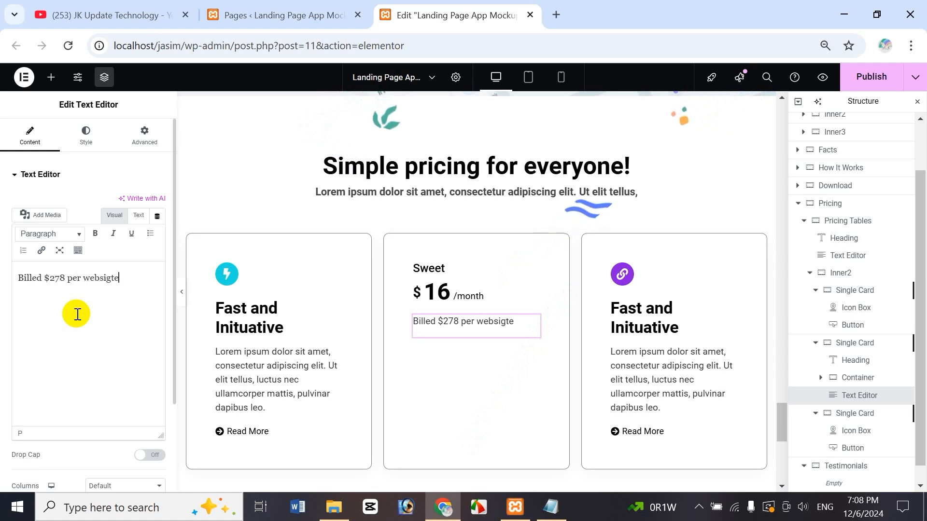
pyautogui.press('BackSpace')
pyautogui.write('te act')
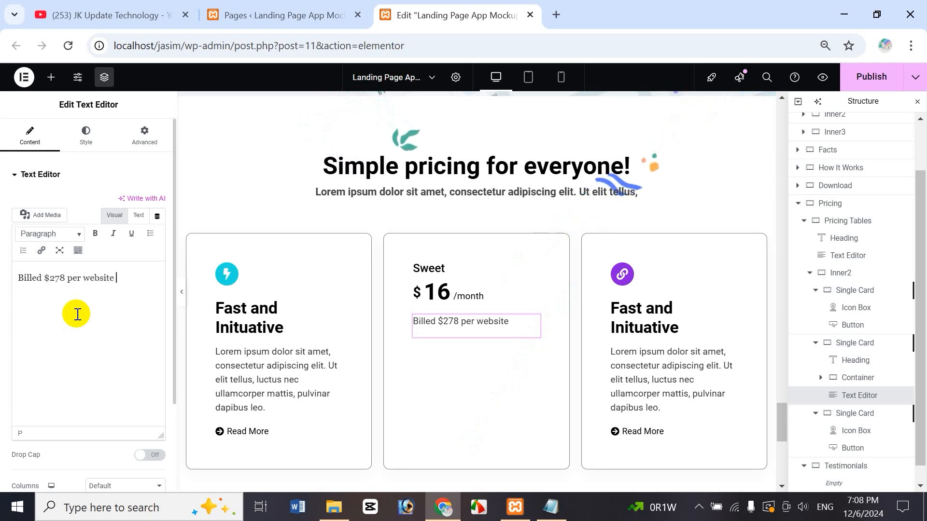
pyautogui.write('ually')
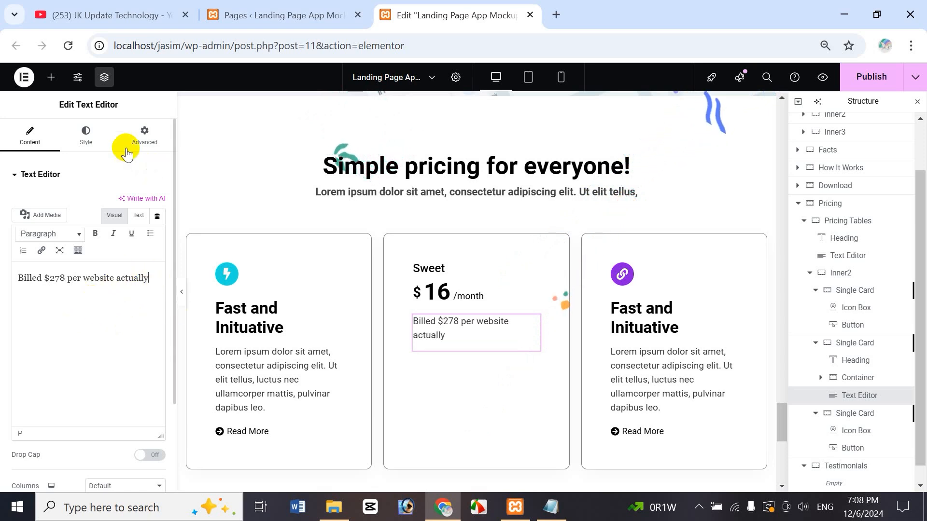
# Apply the Light Black global color to the billing text.
pyautogui.click(86, 138)
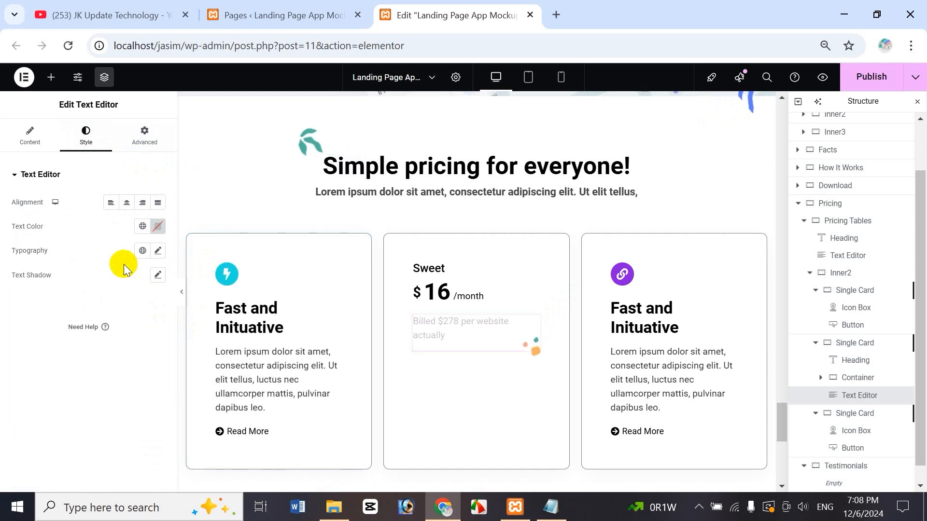
pyautogui.click(142, 227)
pyautogui.click(63, 306)
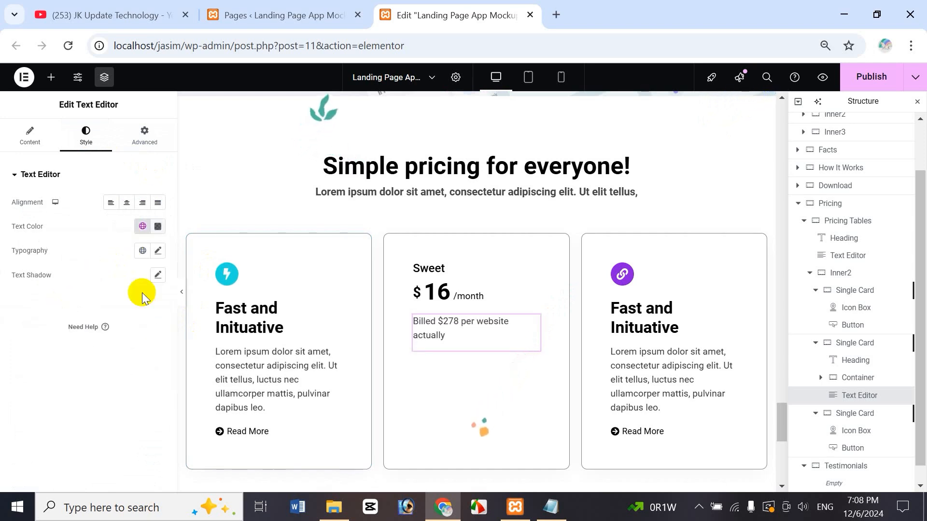
# Set the billing text's font size to 15 px and its weight to 500 (Medium).
pyautogui.click(158, 250)
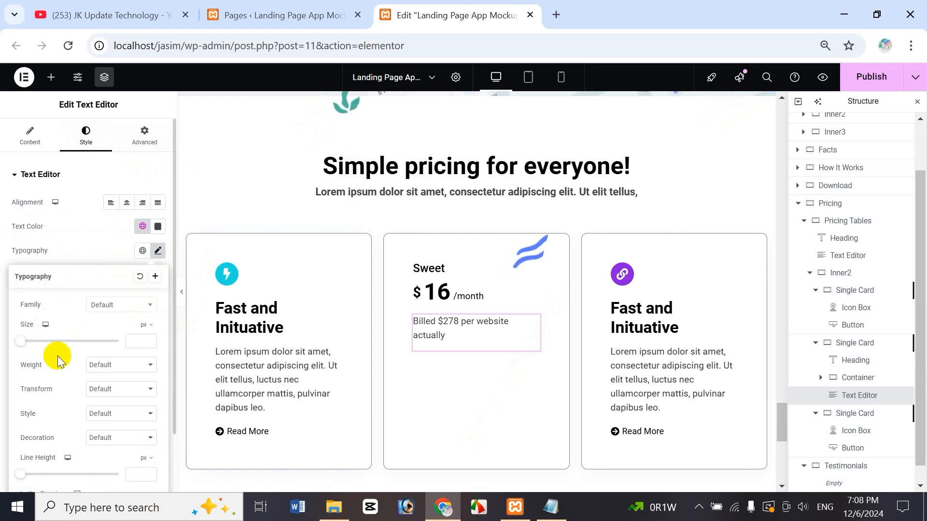
pyautogui.click(137, 339)
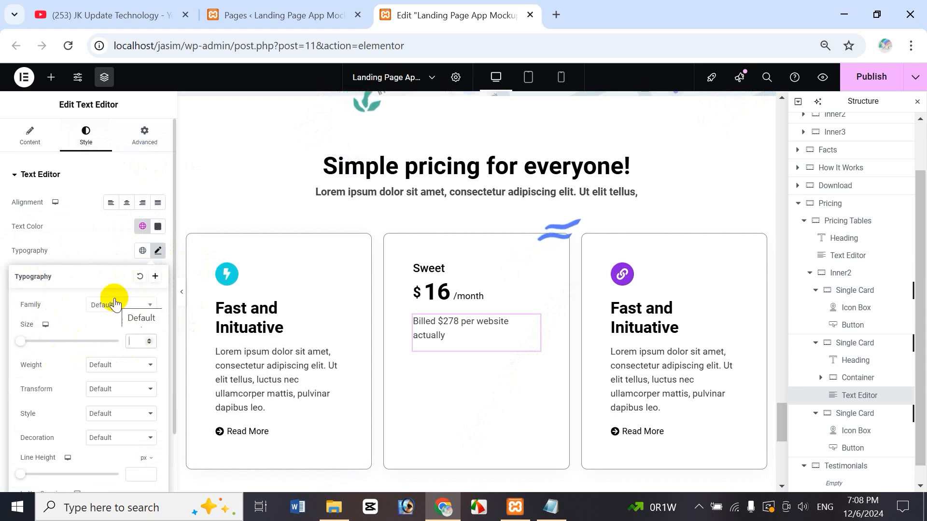
pyautogui.write('15')
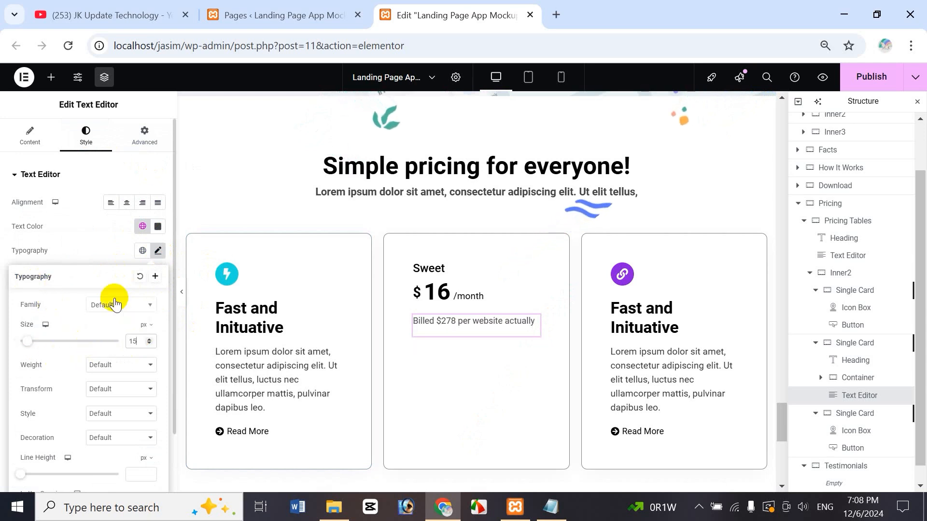
pyautogui.click(114, 368)
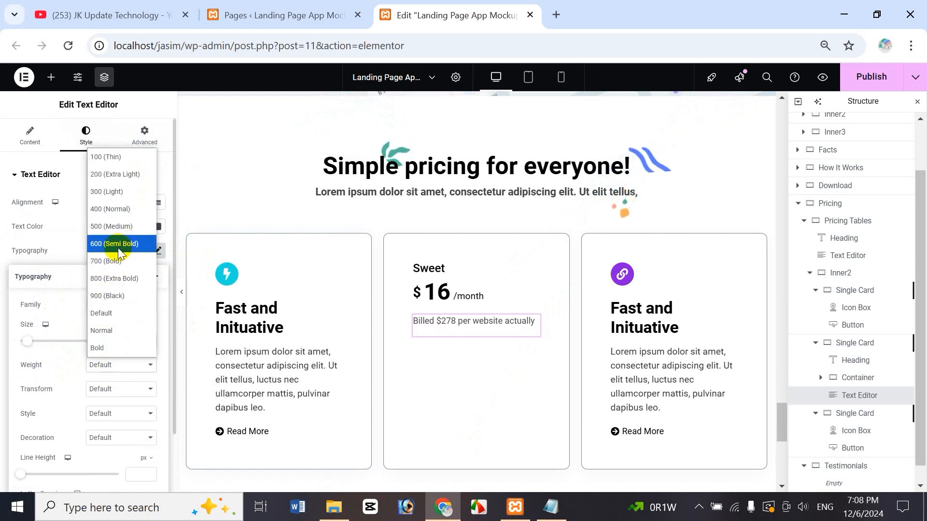
pyautogui.click(120, 228)
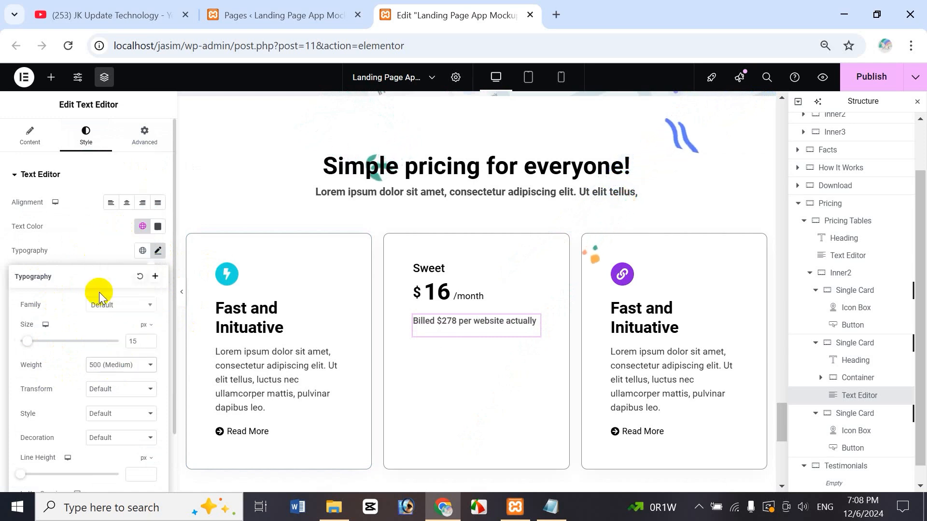
pyautogui.click(91, 241)
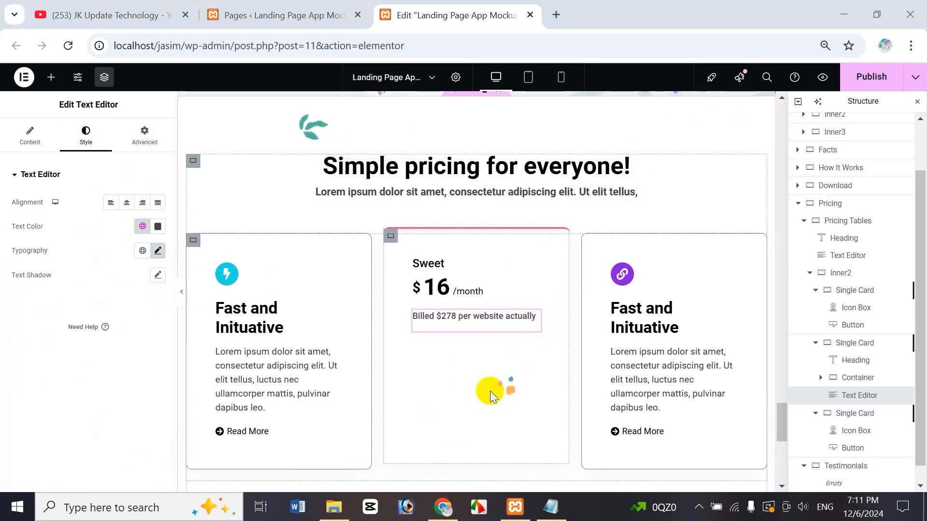
# Find the Divider widget and add it below the billing text in the middle pricing card.
pyautogui.click(51, 79)
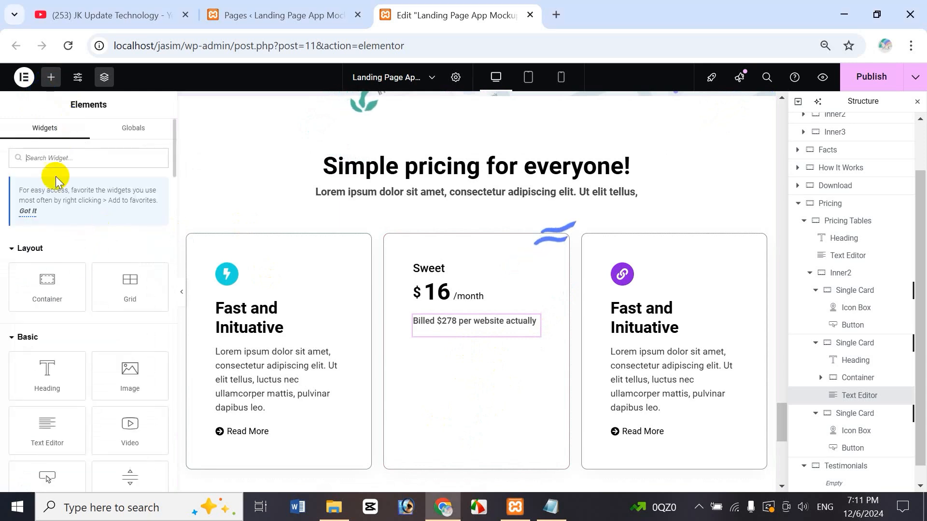
pyautogui.click(70, 161)
pyautogui.write('divi')
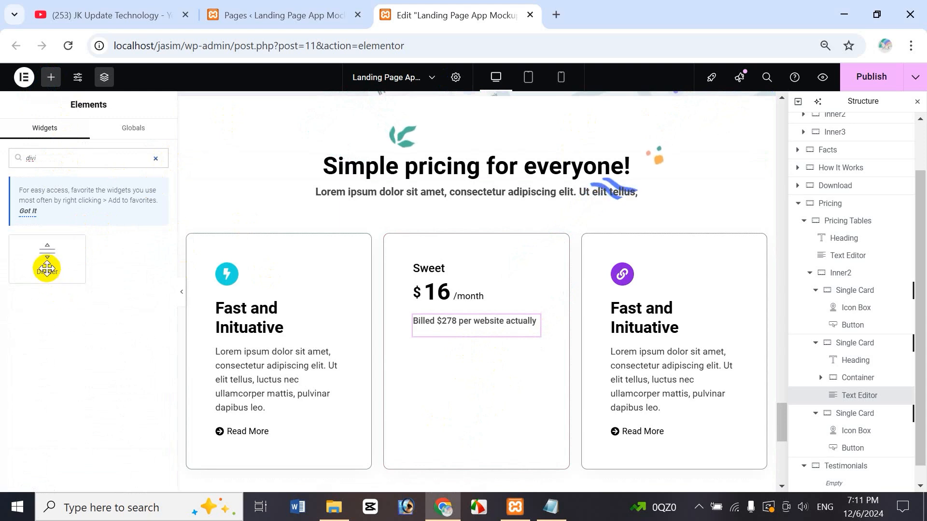
pyautogui.moveTo(283, 231); pyautogui.dragTo(473, 332)
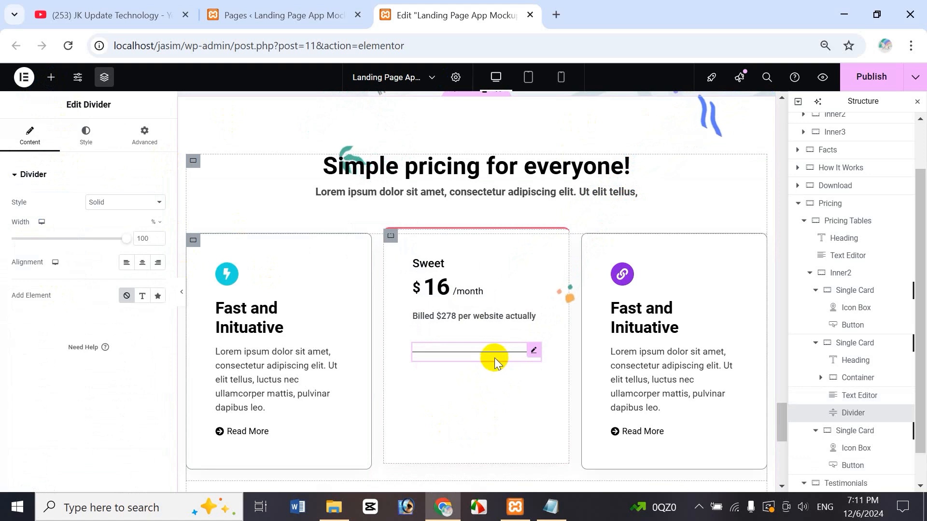
# Give the divider the White BG global color and set its gap to 2 px.
pyautogui.click(80, 139)
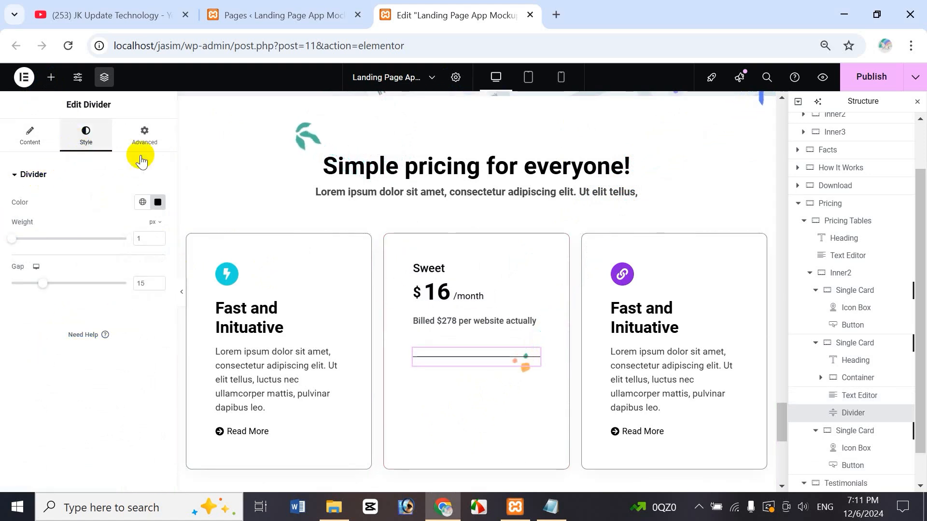
pyautogui.click(142, 202)
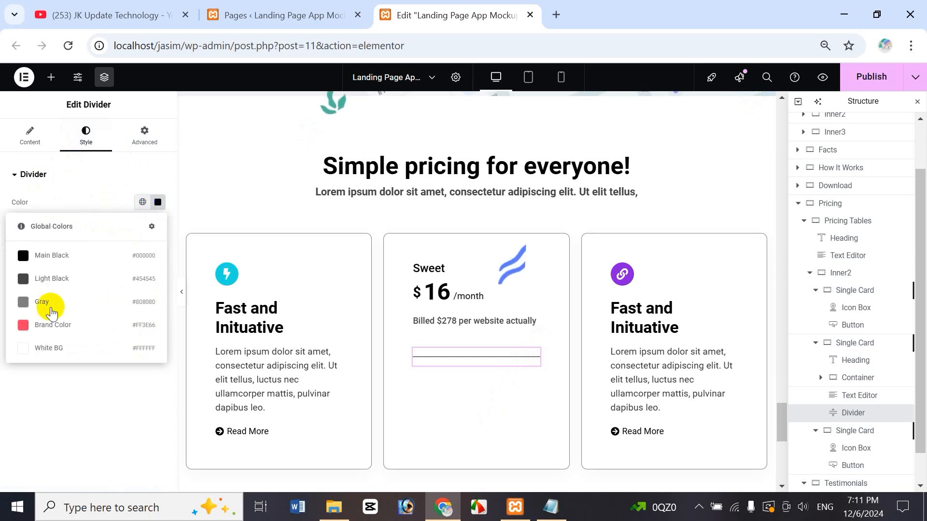
pyautogui.click(58, 349)
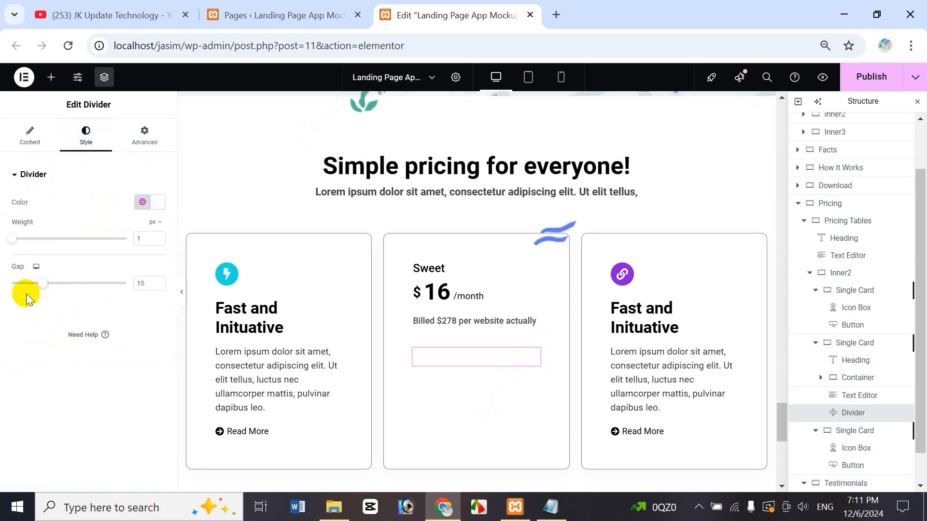
pyautogui.doubleClick(145, 284)
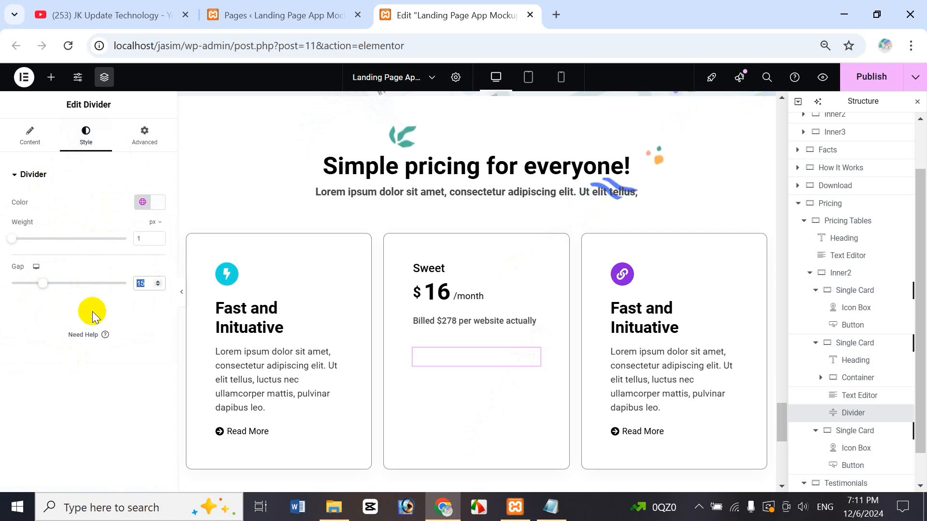
pyautogui.write('2')
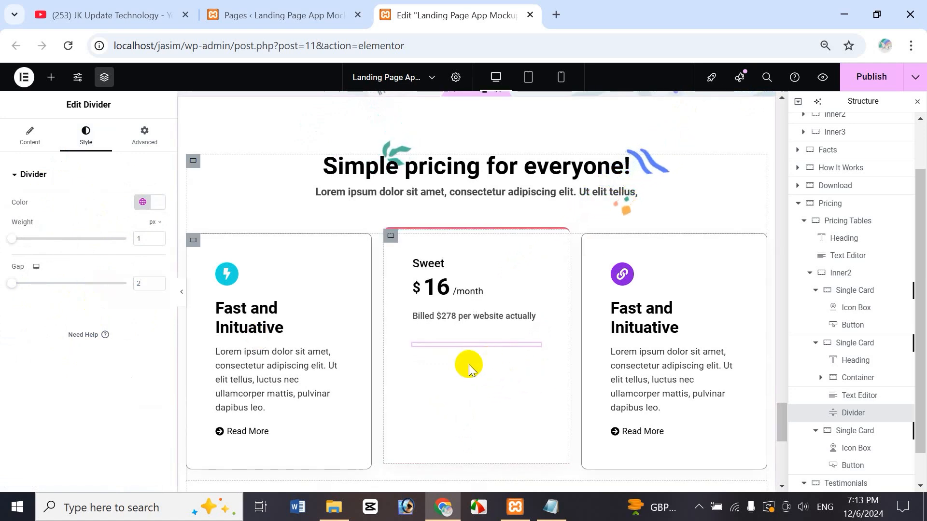
# Add a container below the divider in the middle card and set its column and row gaps to 10 px.
pyautogui.click(51, 76)
pyautogui.moveTo(29, 288); pyautogui.dragTo(472, 348)
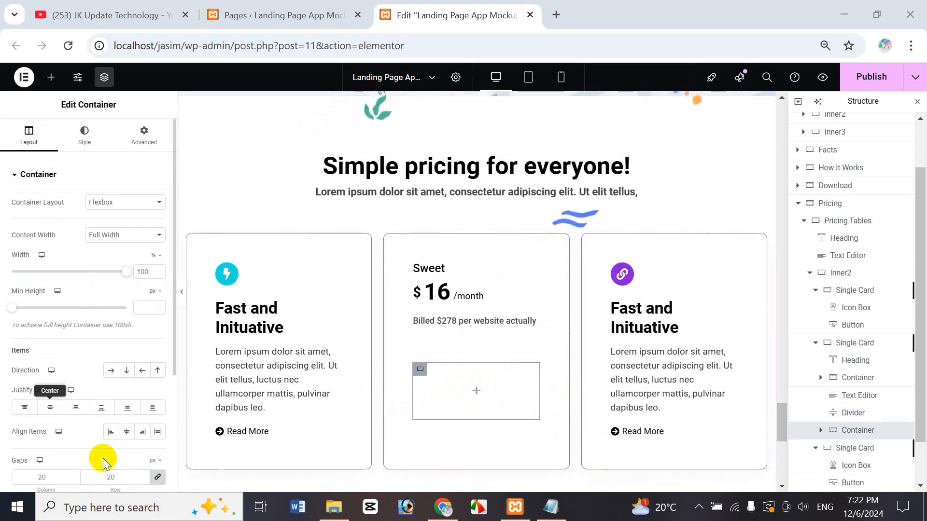
pyautogui.click(41, 478)
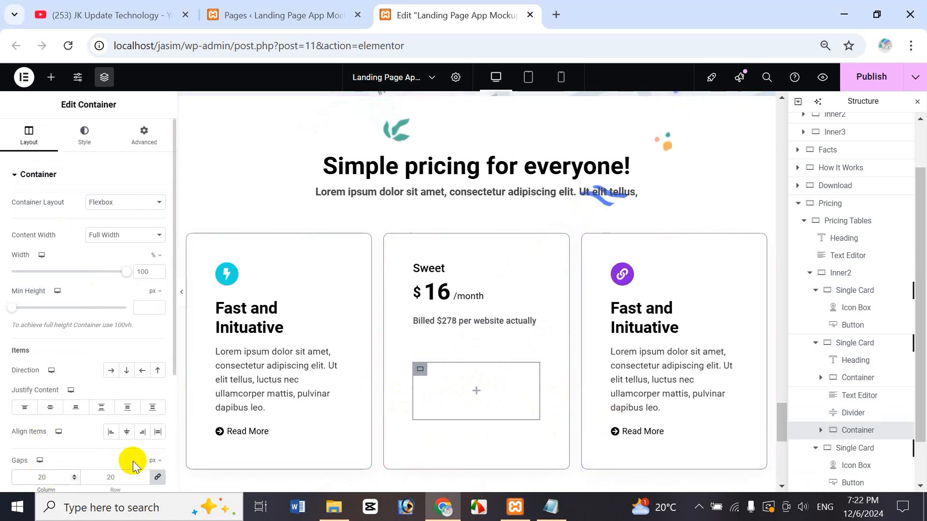
pyautogui.hotkey('ctrl', 'a')
pyautogui.write('10')
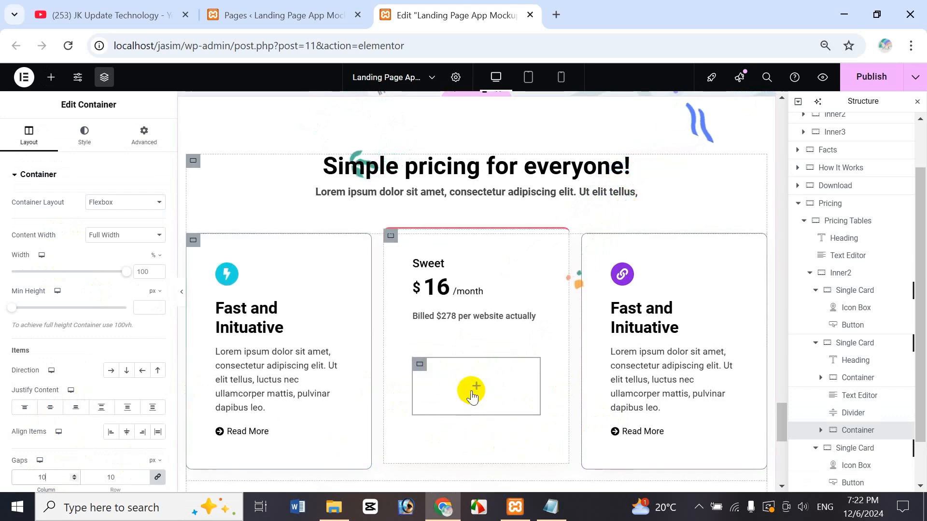
# Find the Icon Box widget and add it inside the empty container in the middle pricing card.
pyautogui.click(50, 78)
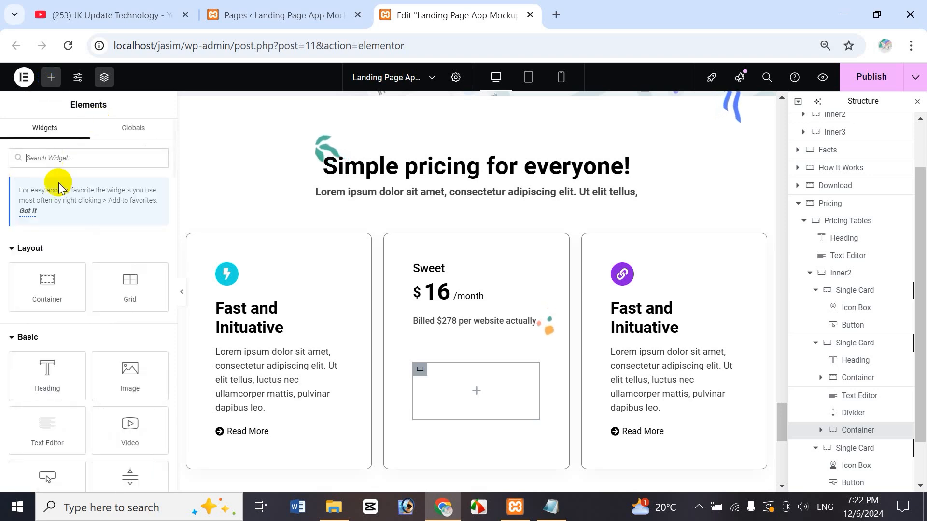
pyautogui.click(56, 159)
pyautogui.write('icon')
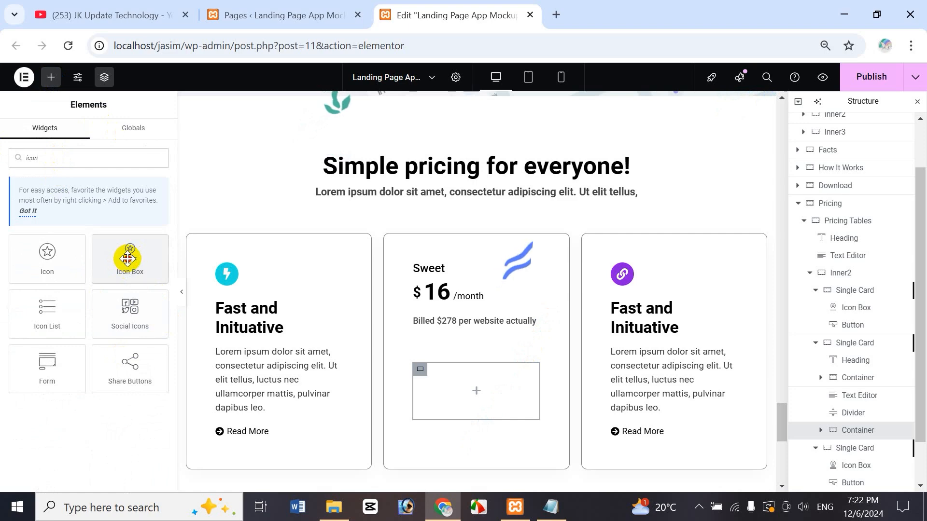
pyautogui.moveTo(127, 259); pyautogui.dragTo(466, 403)
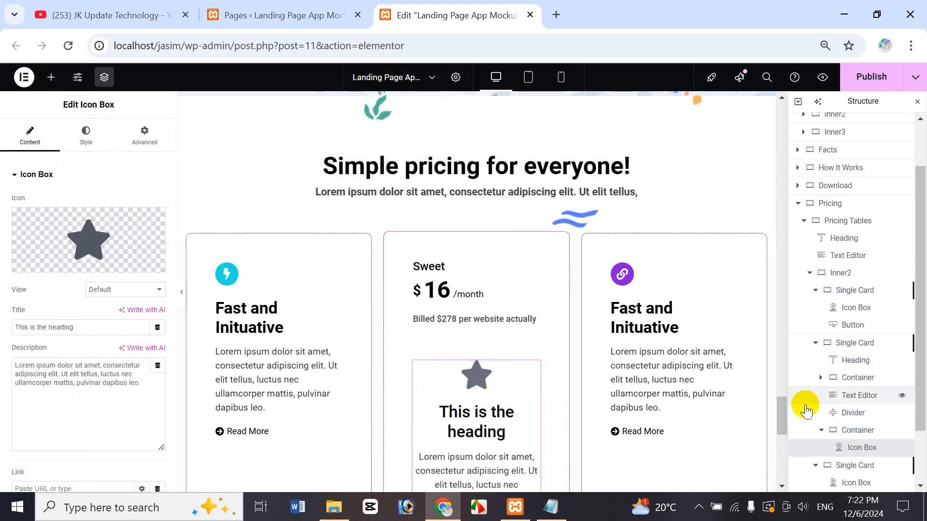
# Replace the icon box's star with the Check icon, found by filtering the icon library for "check".
pyautogui.moveTo(781, 414); pyautogui.dragTo(783, 422)
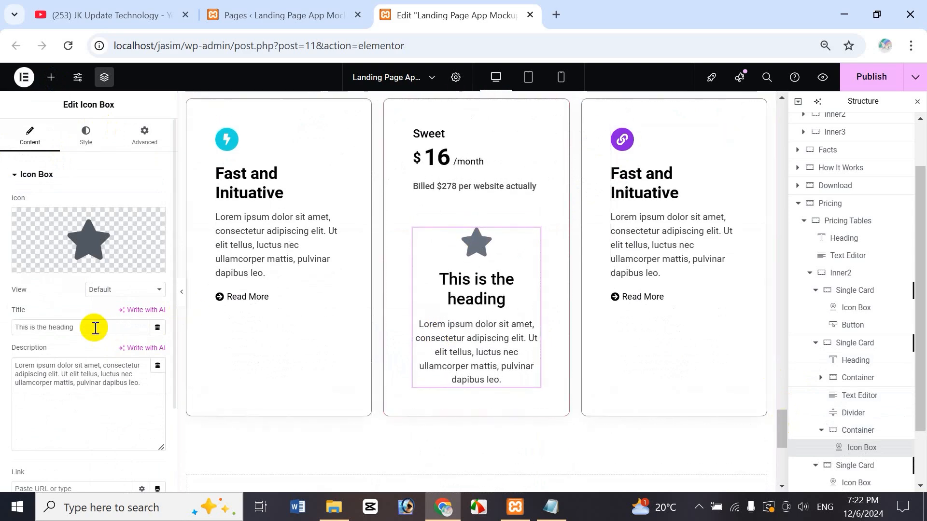
pyautogui.moveTo(90, 246)
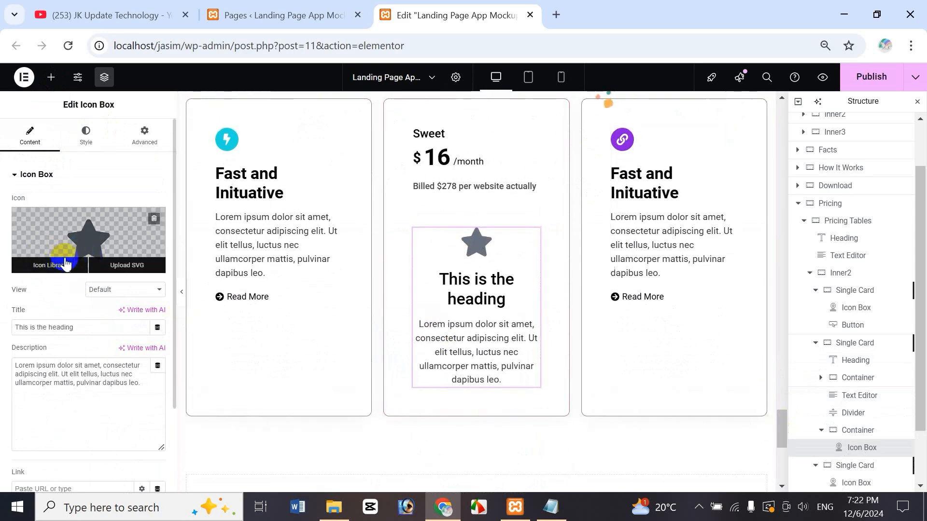
pyautogui.click(49, 267)
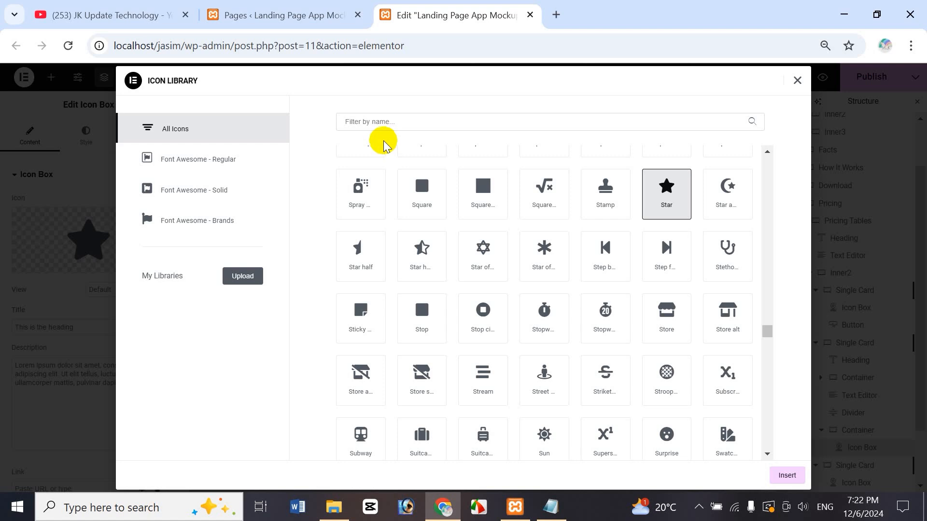
pyautogui.click(398, 125)
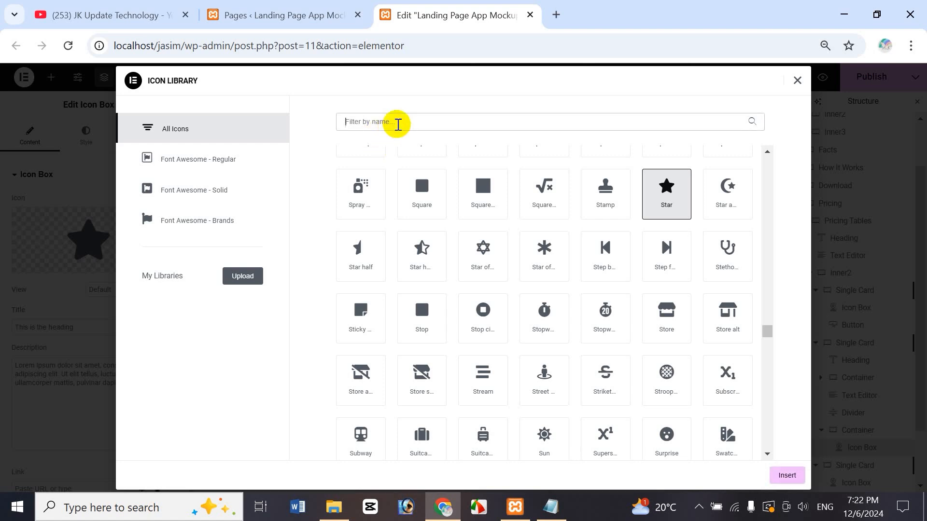
pyautogui.write('cho')
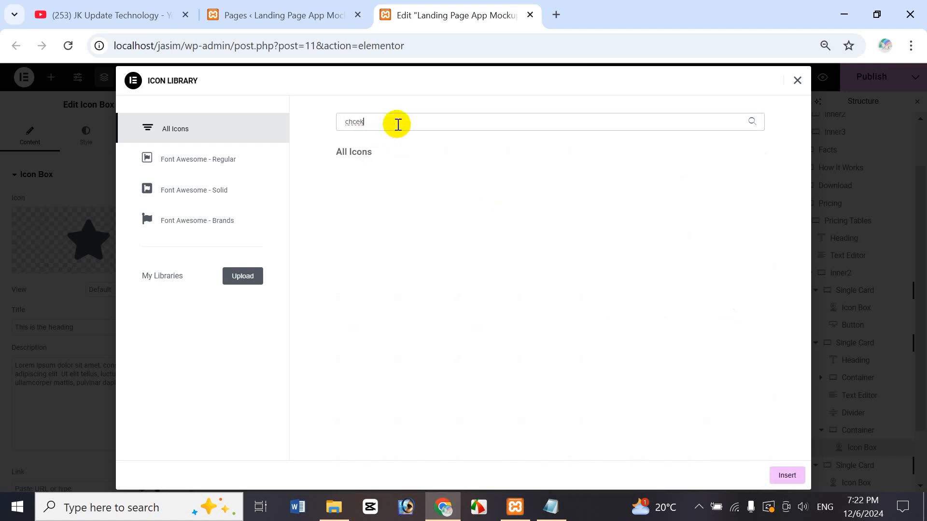
pyautogui.write('ck')
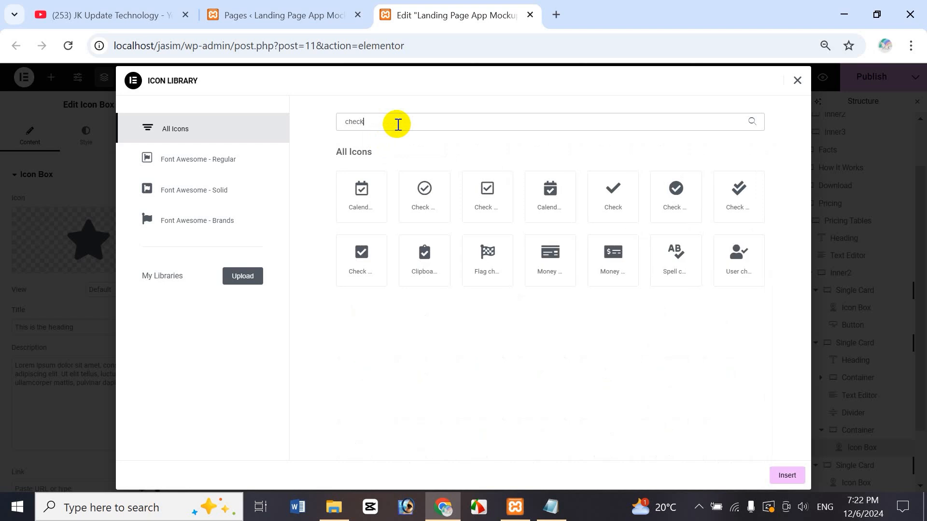
pyautogui.click(607, 207)
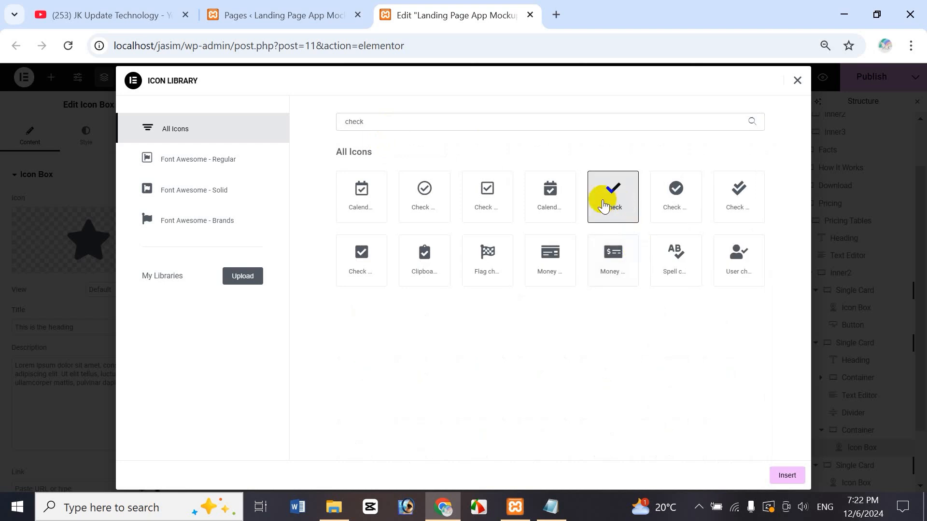
pyautogui.click(785, 475)
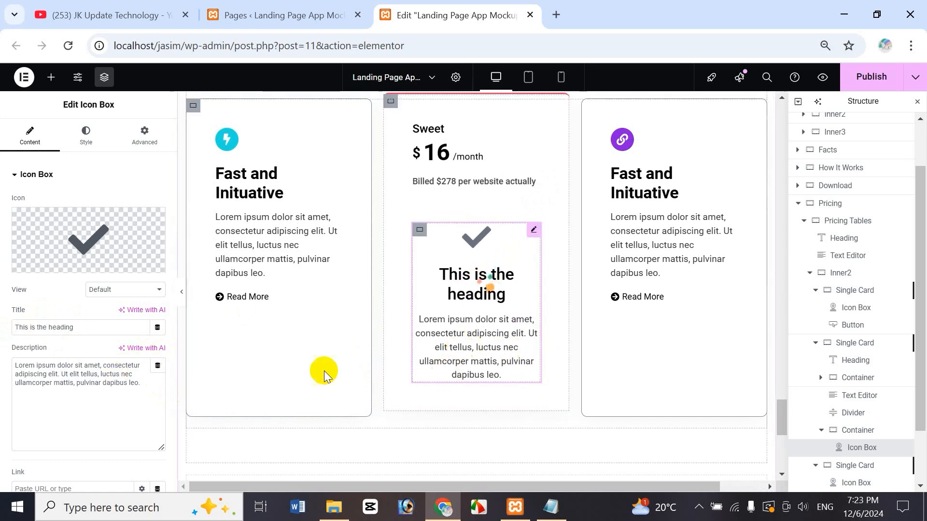
# Clear the icon box's description and set its title to "60-Day Chat History".
pyautogui.tripleClick(87, 391)
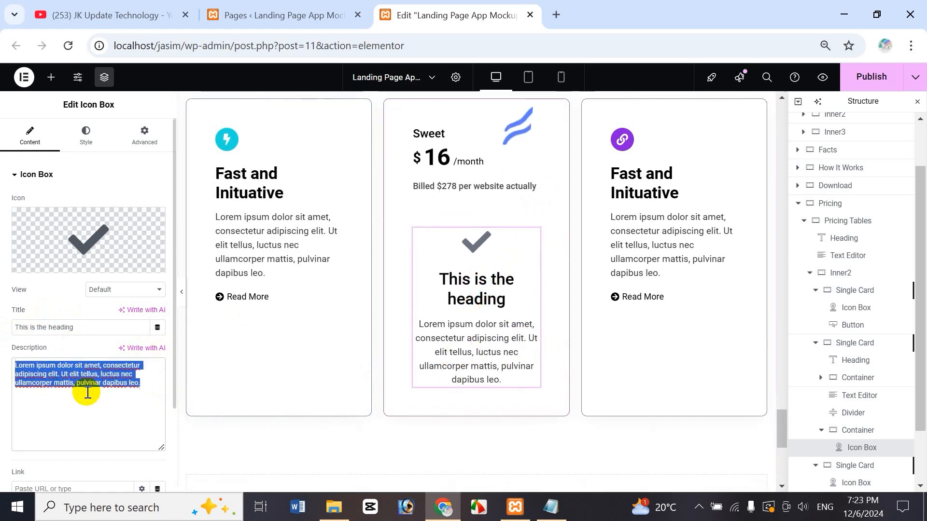
pyautogui.press('BackSpace')
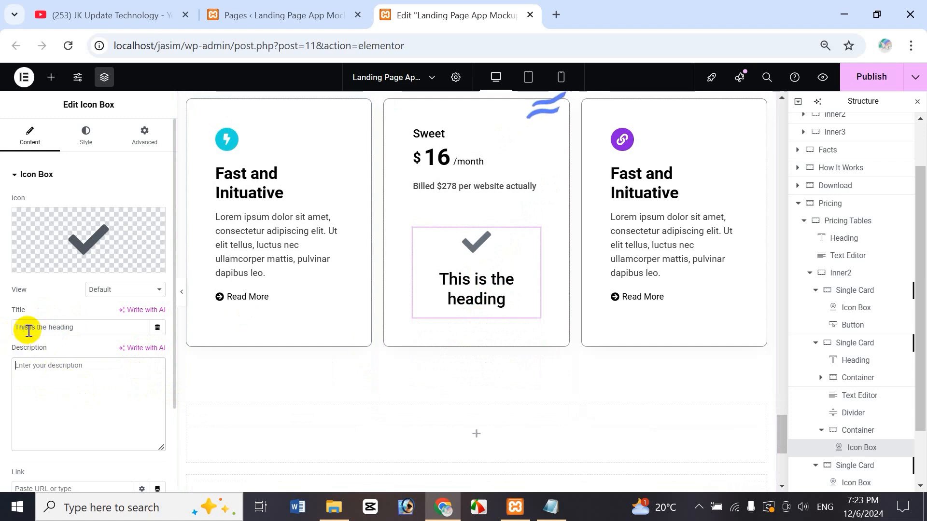
pyautogui.moveTo(90, 327); pyautogui.dragTo(1, 332)
pyautogui.press('BackSpace')
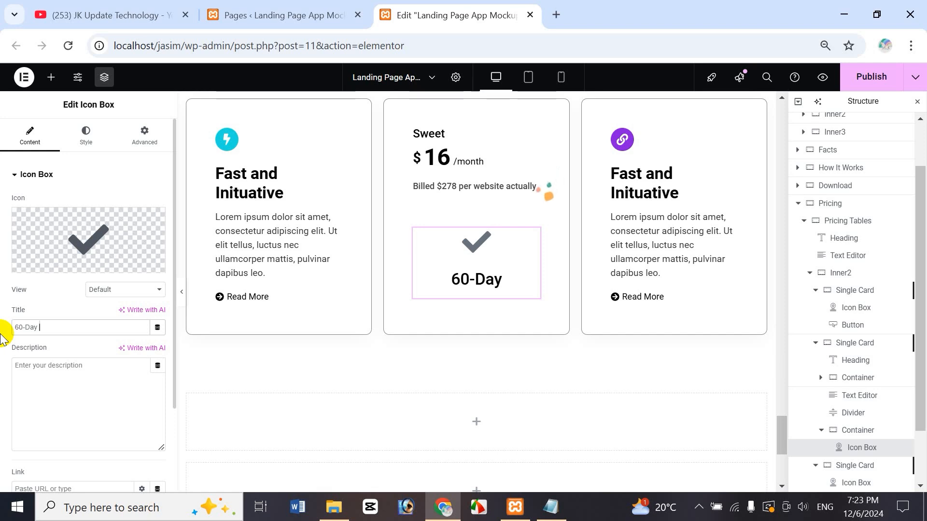
pyautogui.write('Chat ')
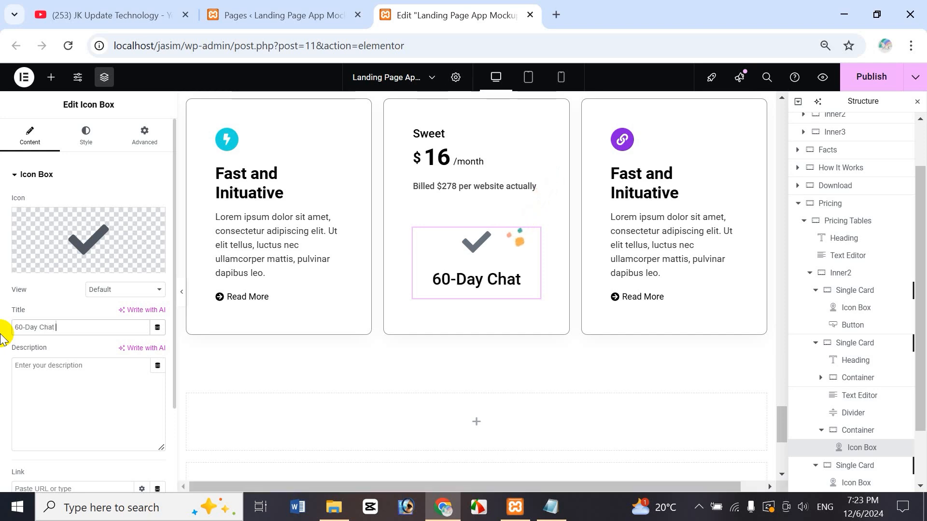
pyautogui.write('History')
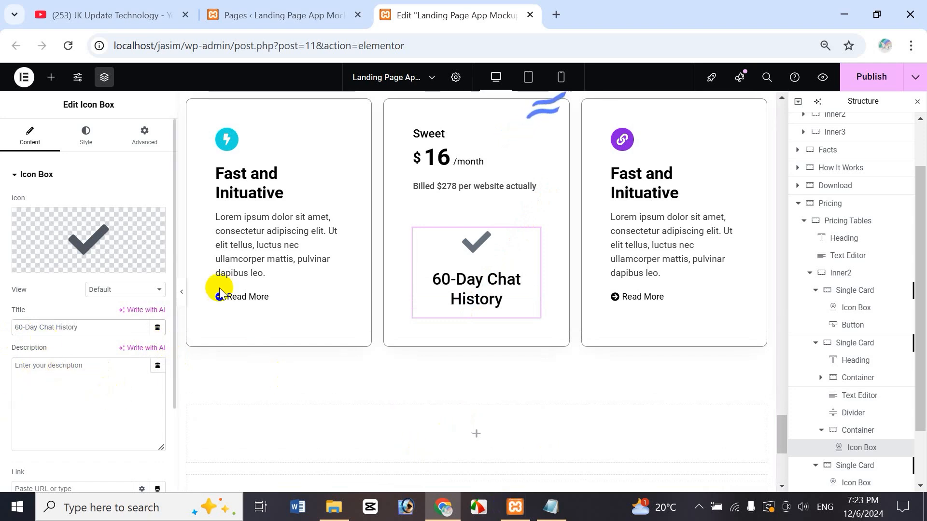
# Place the check icon to the left of the title and align the icon box content left.
pyautogui.click(89, 148)
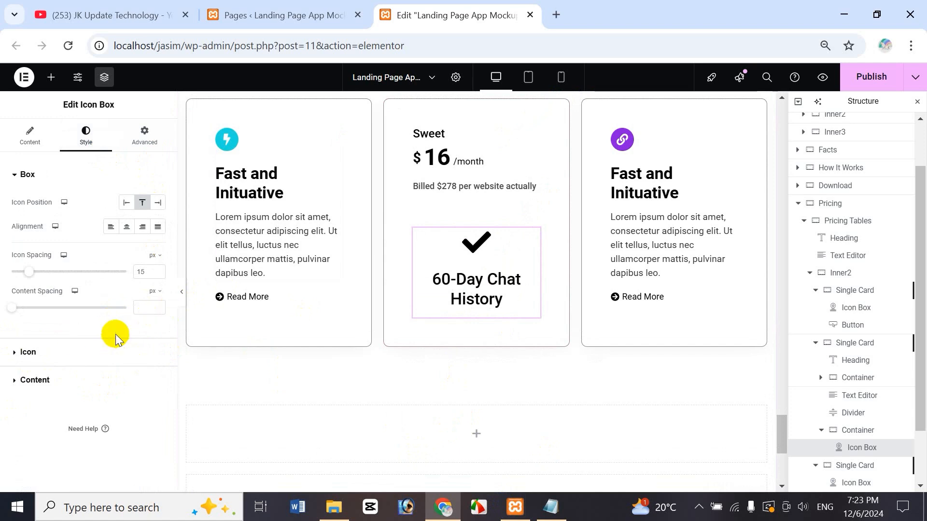
pyautogui.click(127, 204)
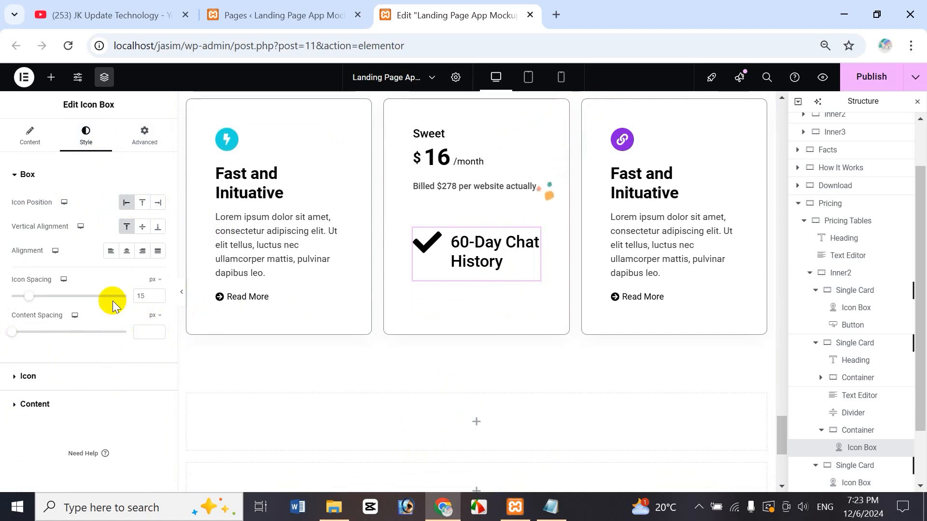
pyautogui.click(127, 251)
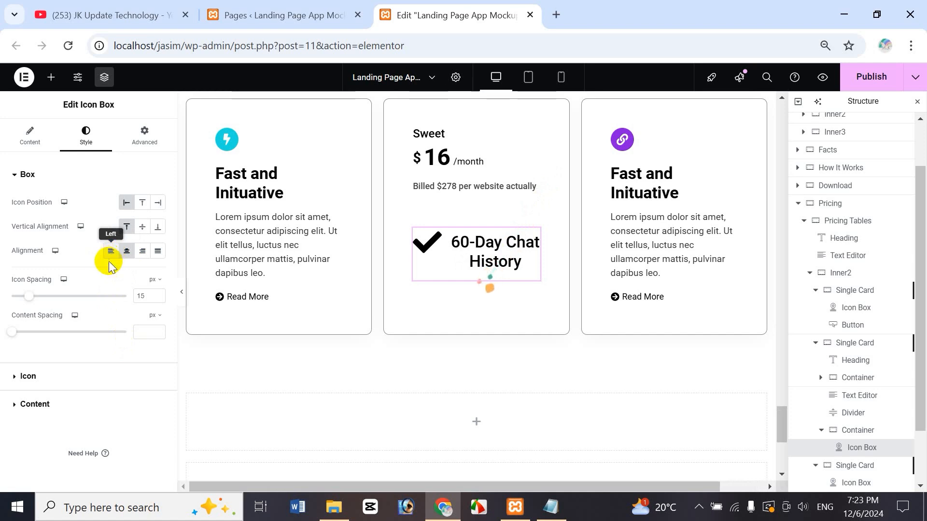
pyautogui.click(112, 253)
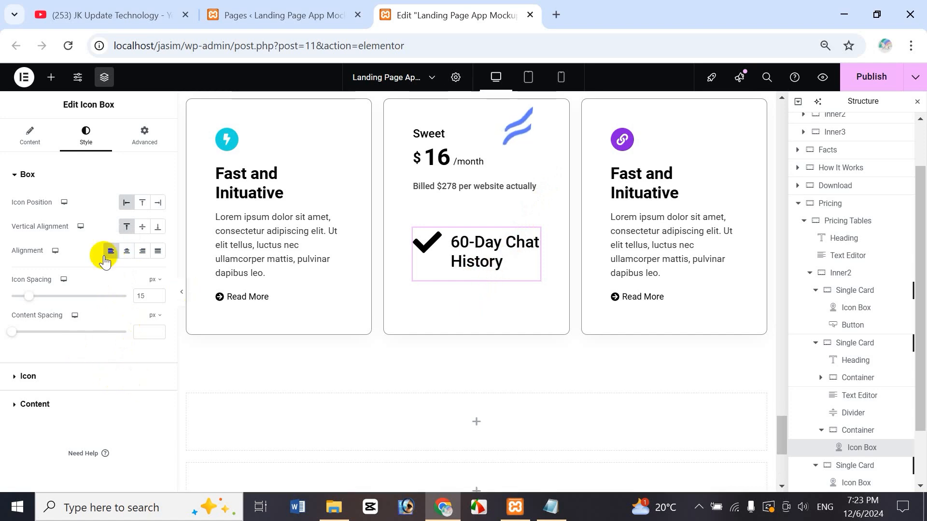
# Change the icon box's view to Stacked.
pyautogui.click(19, 377)
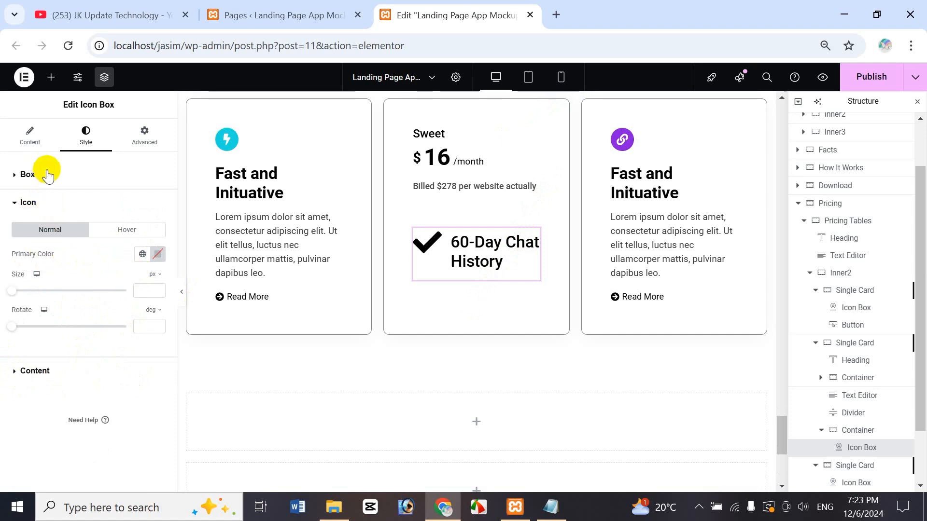
pyautogui.click(27, 143)
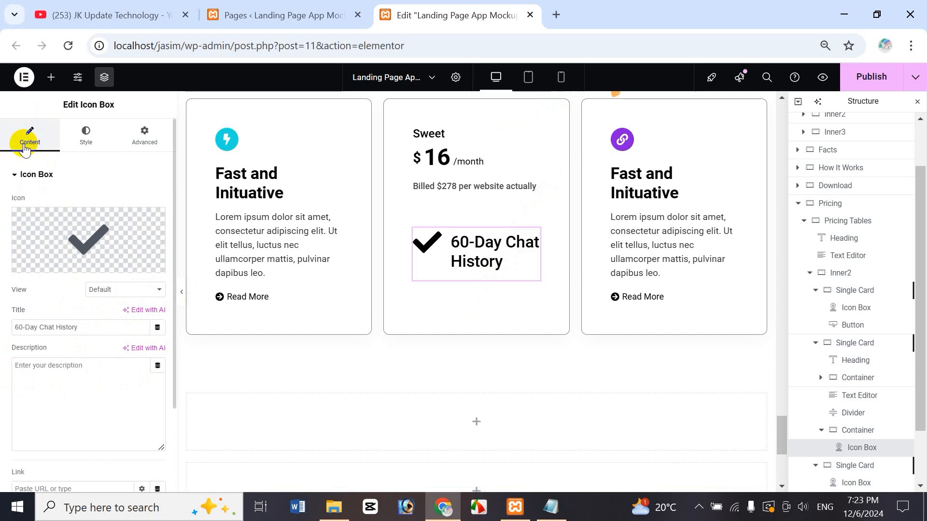
pyautogui.click(120, 296)
pyautogui.click(125, 320)
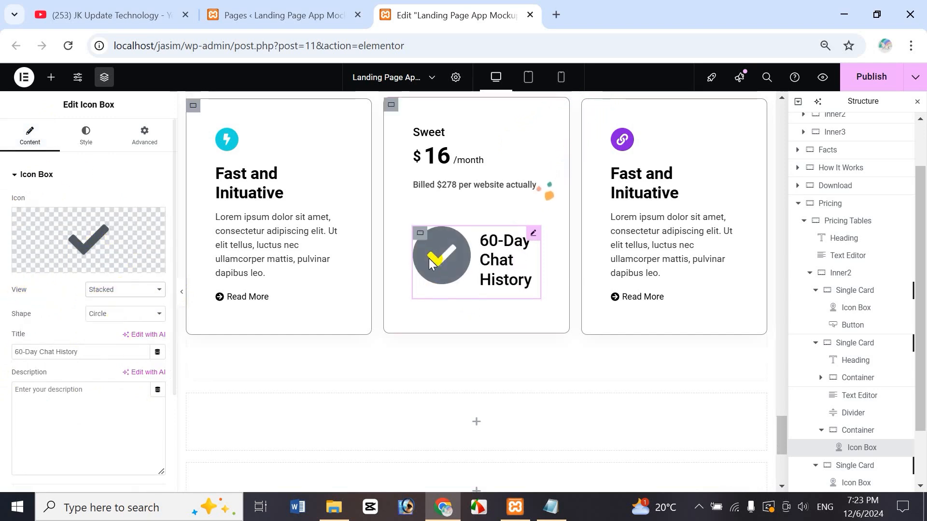
# Set the stacked icon's primary color to the teal green #21CA9C.
pyautogui.click(86, 137)
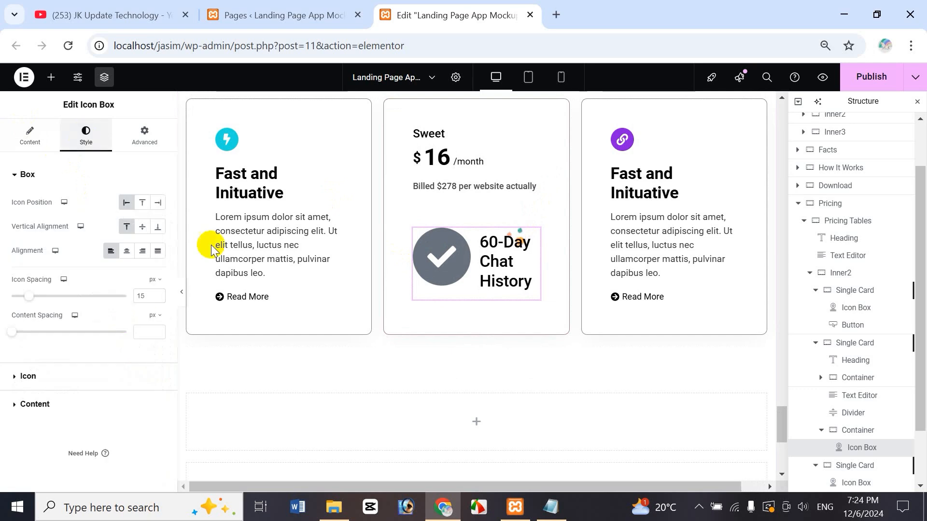
pyautogui.click(29, 376)
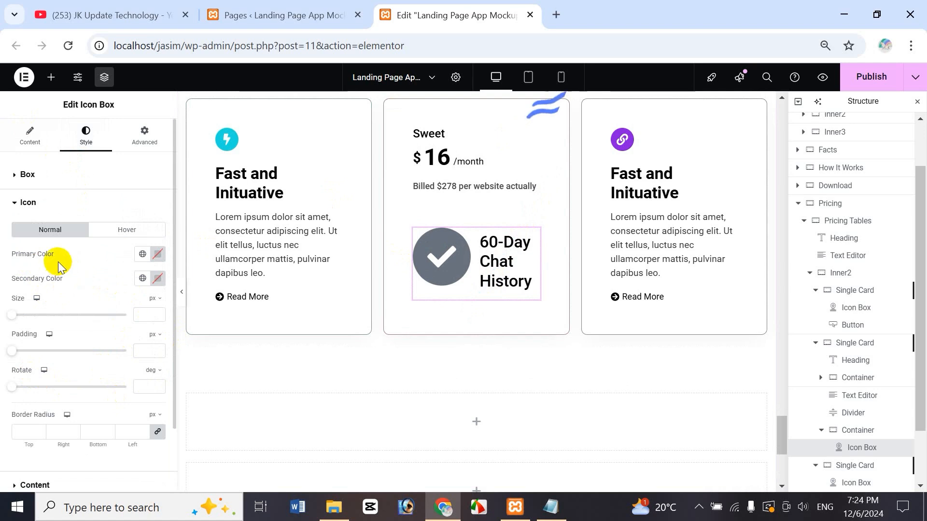
pyautogui.click(156, 264)
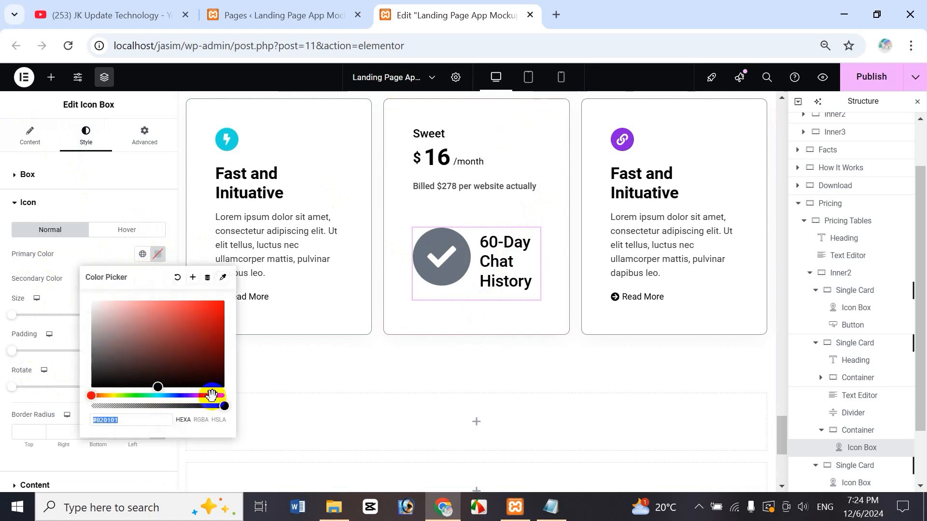
pyautogui.click(158, 394)
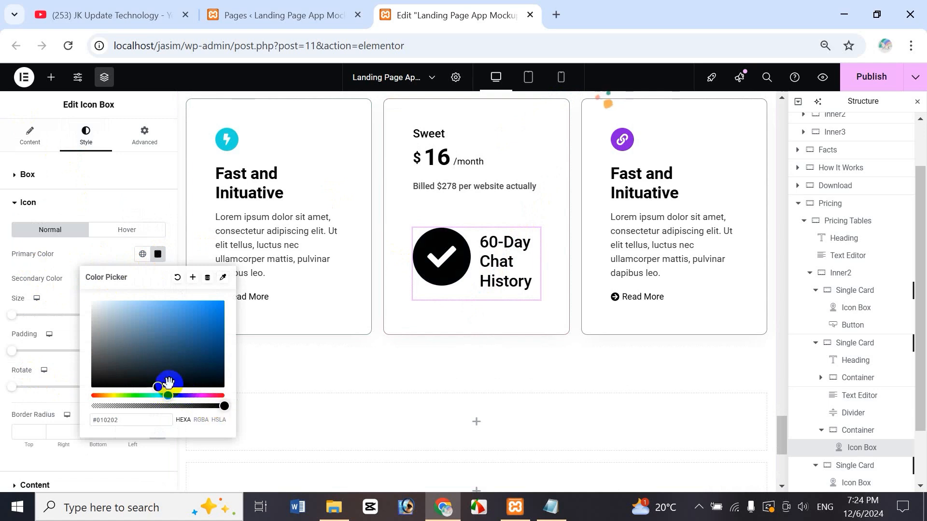
pyautogui.click(151, 396)
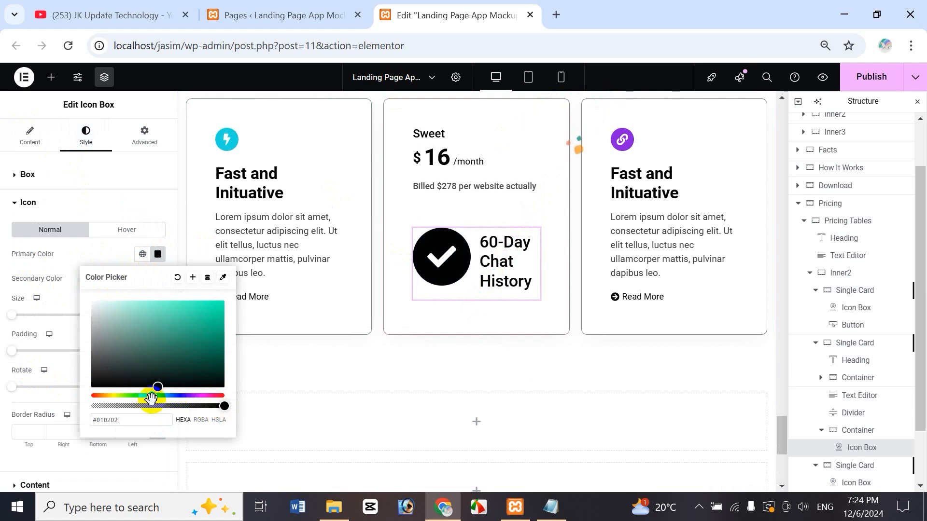
pyautogui.click(203, 316)
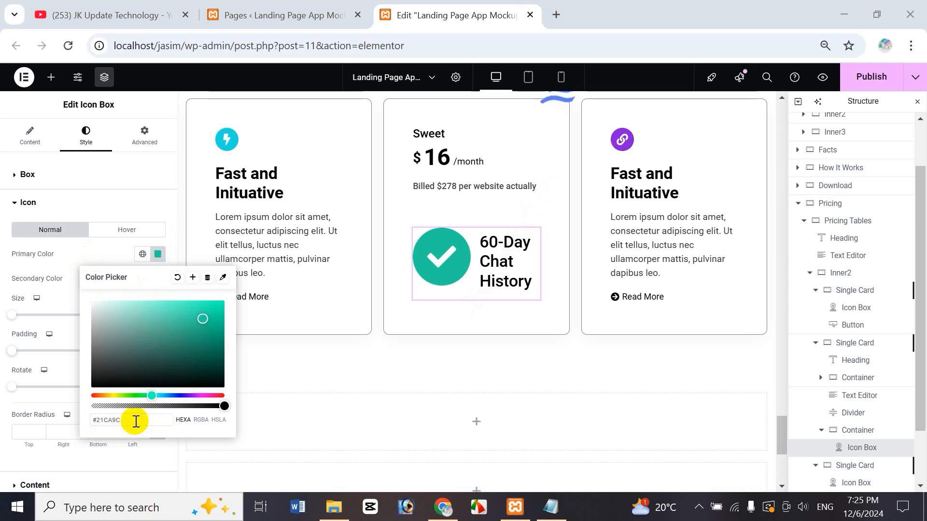
# Copy the icon's primary color code and apply the same #21CA9C to its secondary color.
pyautogui.moveTo(134, 421); pyautogui.dragTo(76, 422)
pyautogui.hotkey('ctrl', 'c')
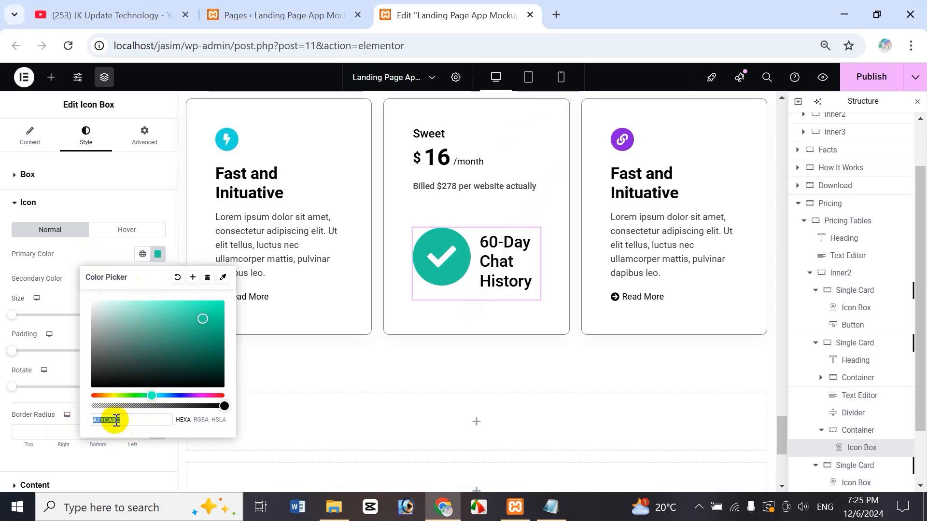
pyautogui.click(86, 249)
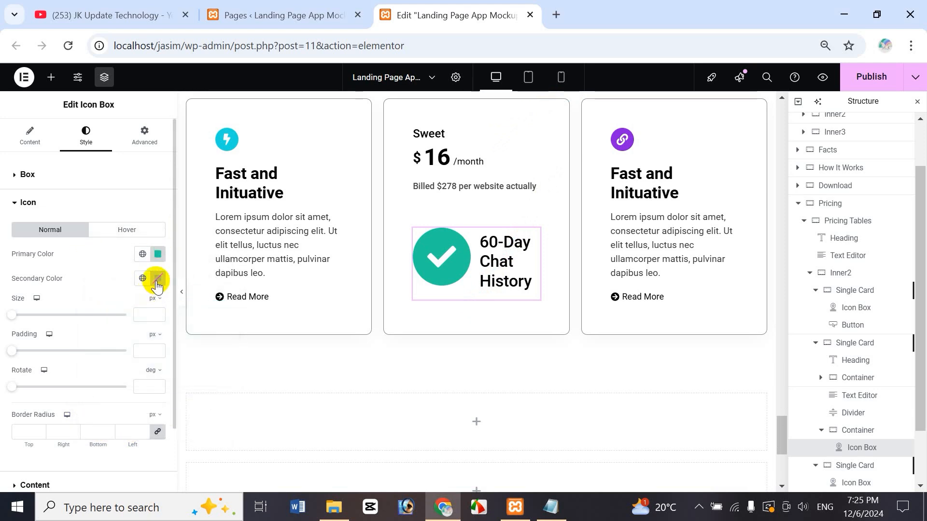
pyautogui.click(157, 279)
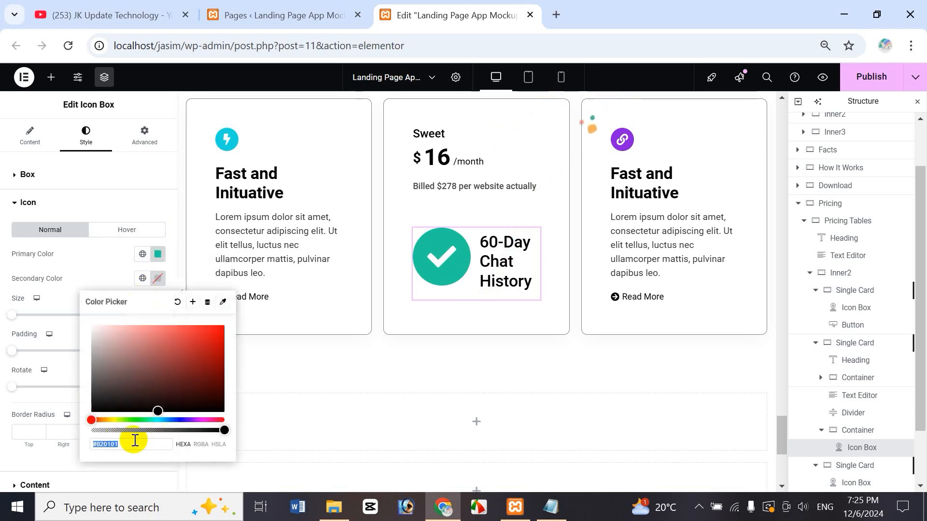
pyautogui.hotkey('ctrl', 'v')
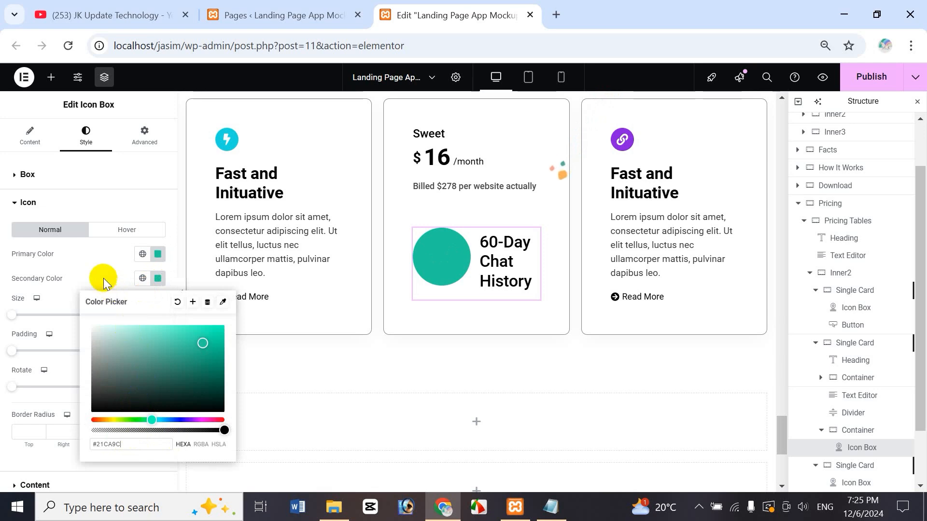
# Lower the opacity of the icon's primary color to a translucent #21CA9C40.
pyautogui.click(109, 262)
pyautogui.click(157, 254)
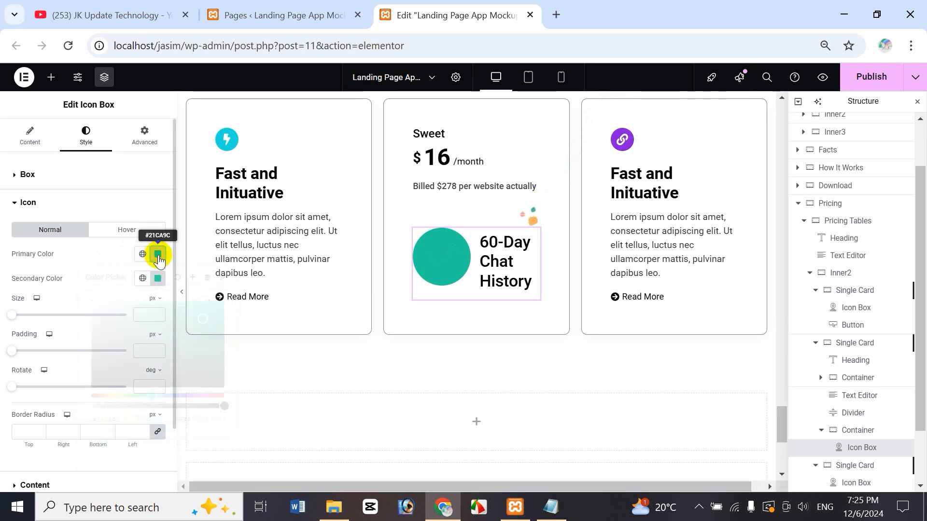
pyautogui.moveTo(221, 407); pyautogui.dragTo(134, 418)
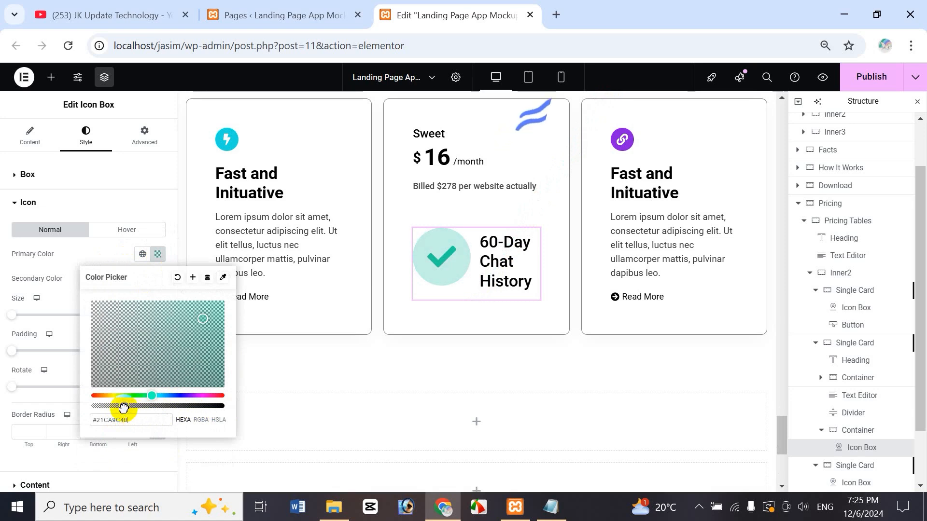
# Set the check icon's size to 12 px in the middle pricing card's icon box.
pyautogui.click(70, 267)
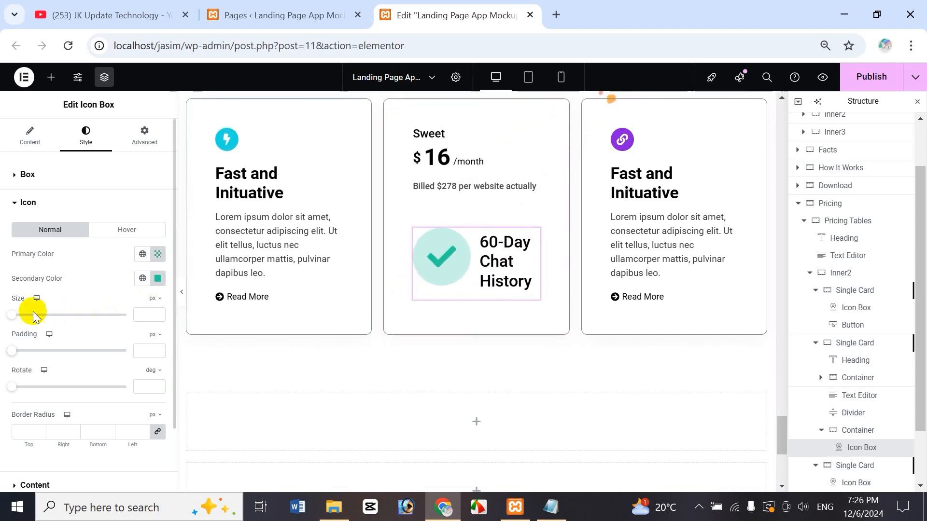
pyautogui.moveTo(15, 320)
pyautogui.mouseDown()
pyautogui.moveTo(83, 315)
pyautogui.moveTo(24, 319)
pyautogui.mouseUp()
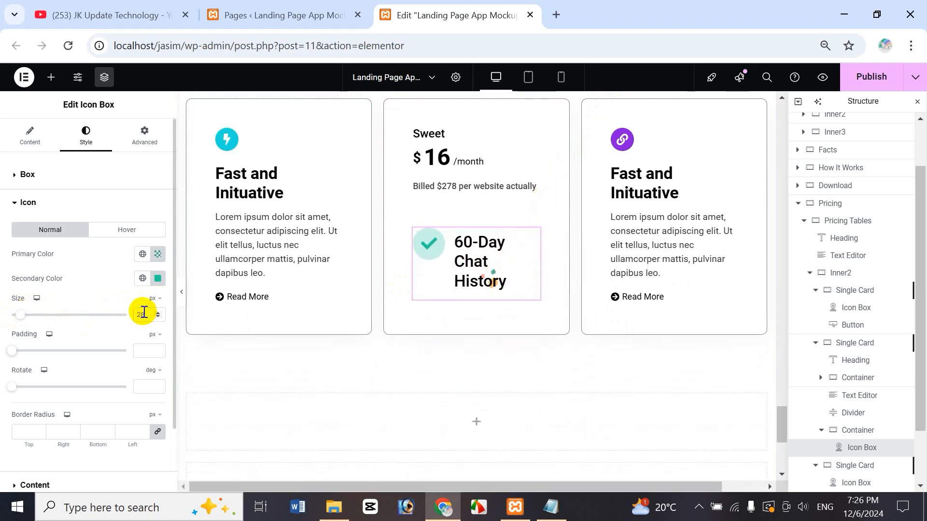
pyautogui.doubleClick(147, 314)
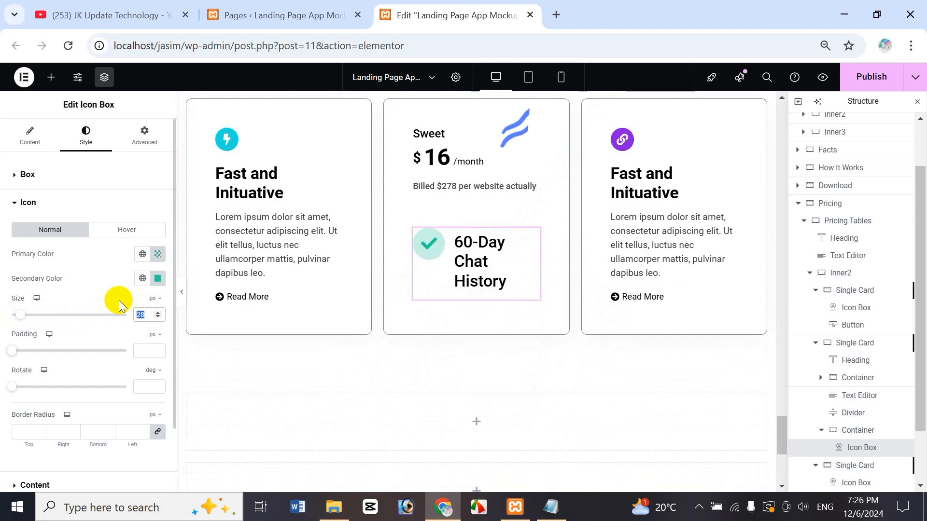
pyautogui.write('15')
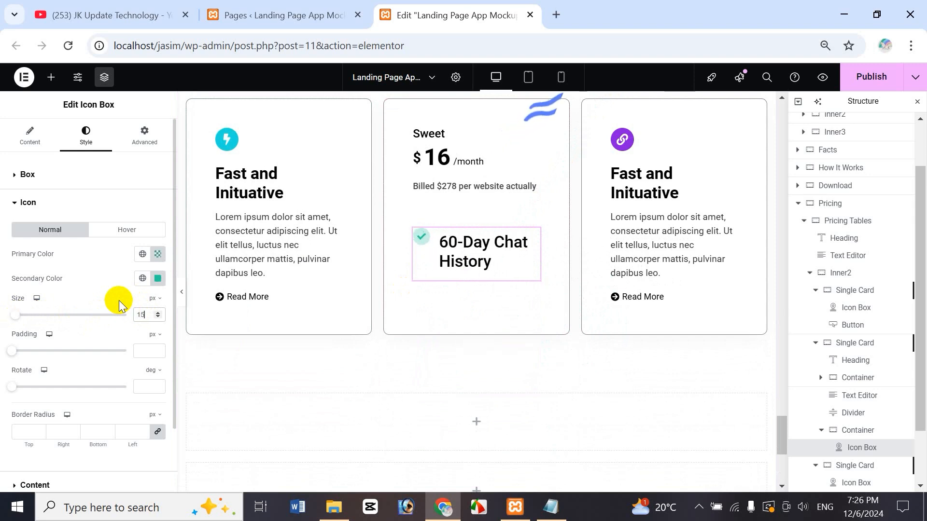
pyautogui.press('BackSpace')
pyautogui.write('2')
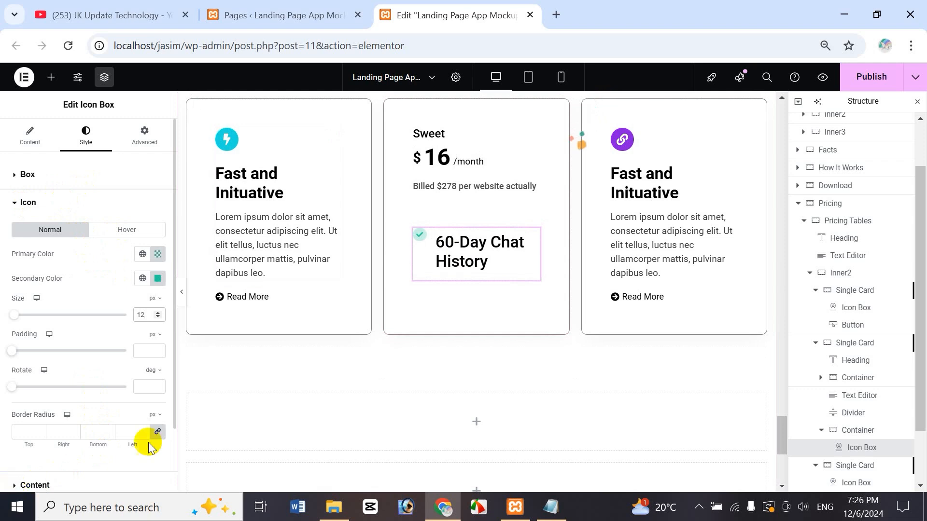
# Set the font size of the 60-Day Chat History icon box title to 20 px.
pyautogui.scroll(-1, 164, 411)
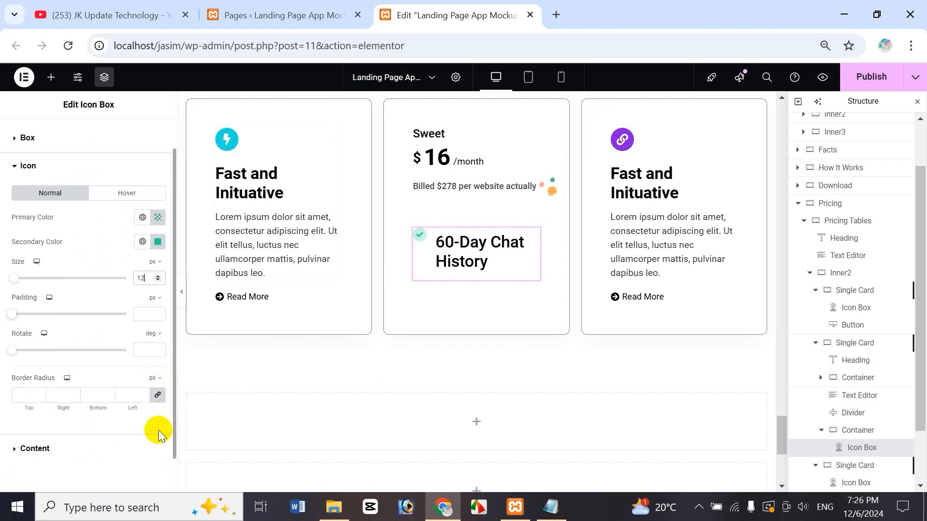
pyautogui.click(13, 445)
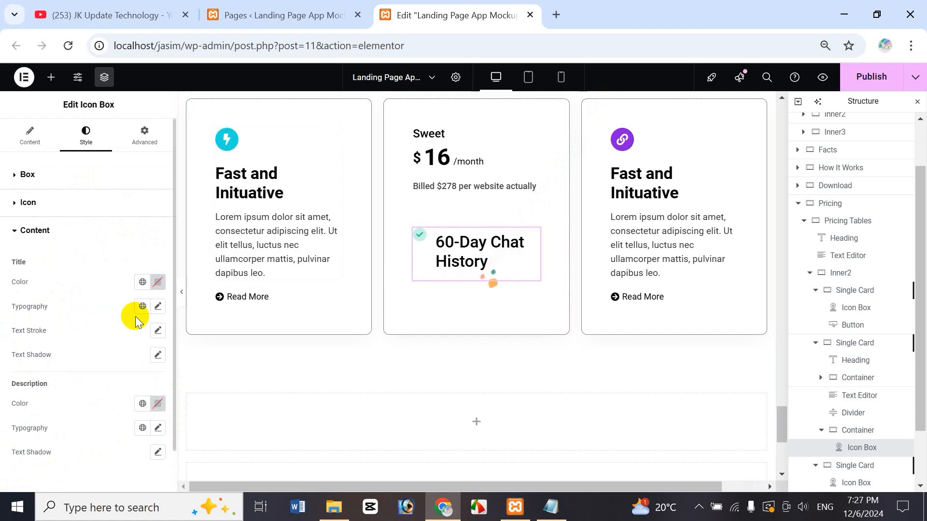
pyautogui.click(158, 306)
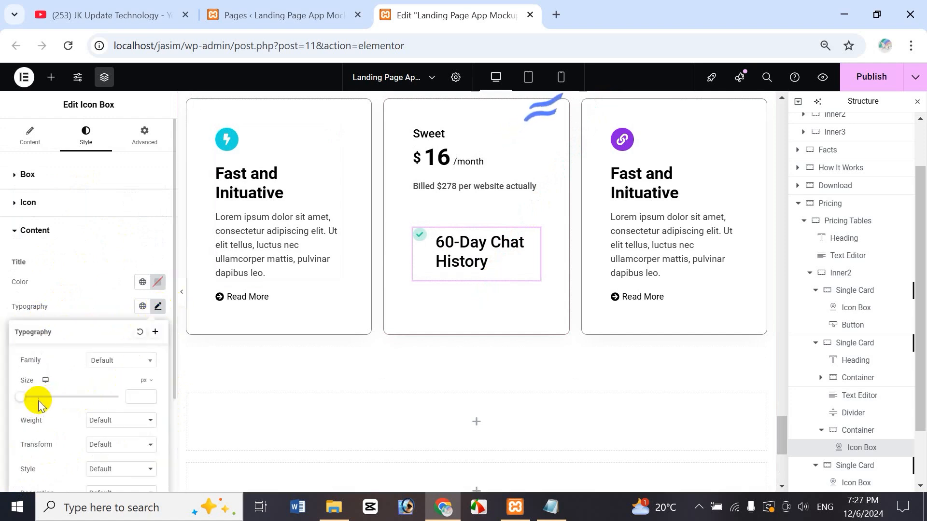
pyautogui.click(138, 402)
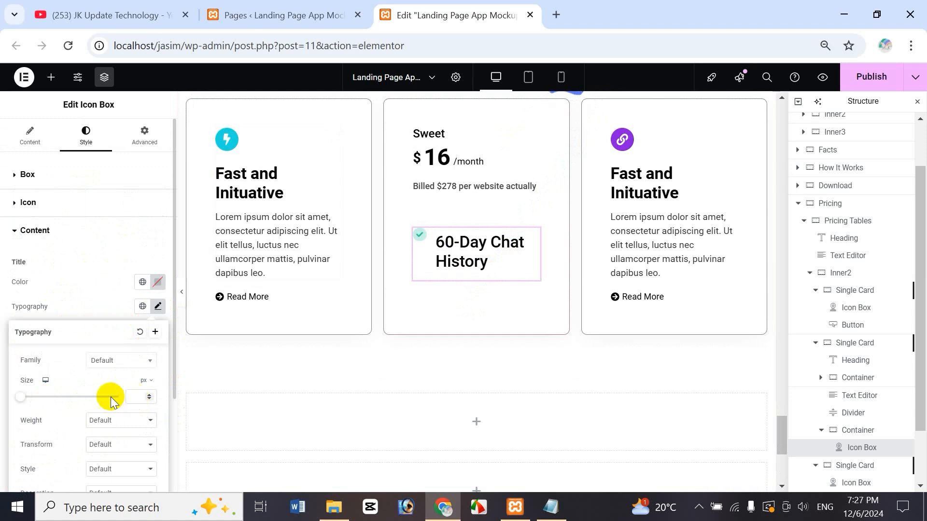
pyautogui.write('15')
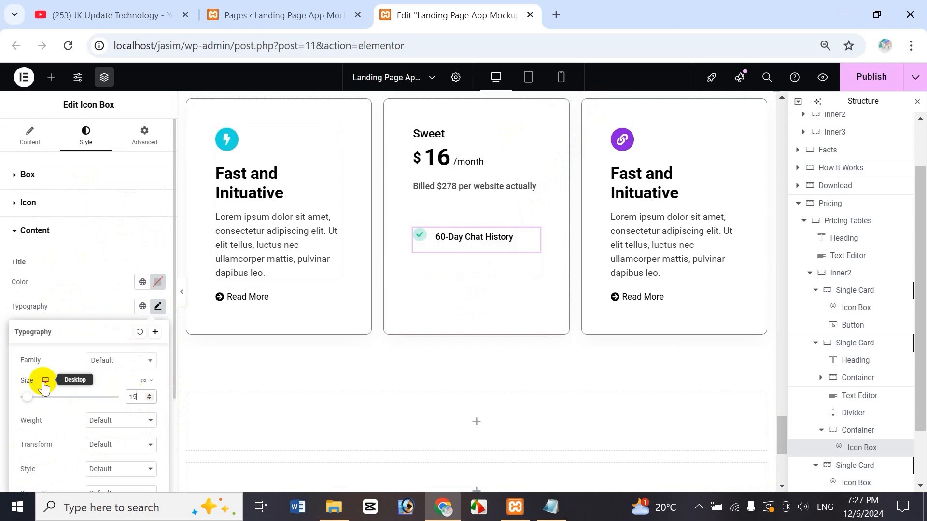
pyautogui.press('BackSpace')
pyautogui.press('BackSpace')
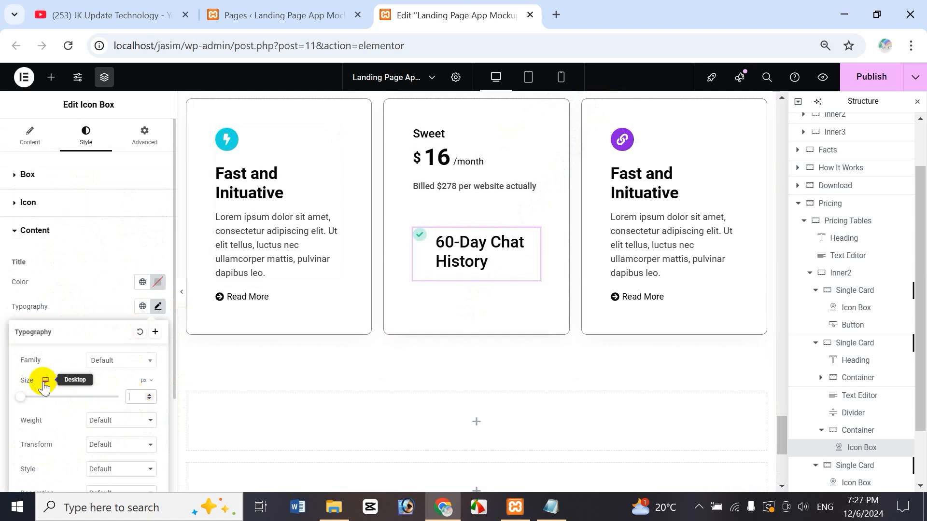
pyautogui.write('20')
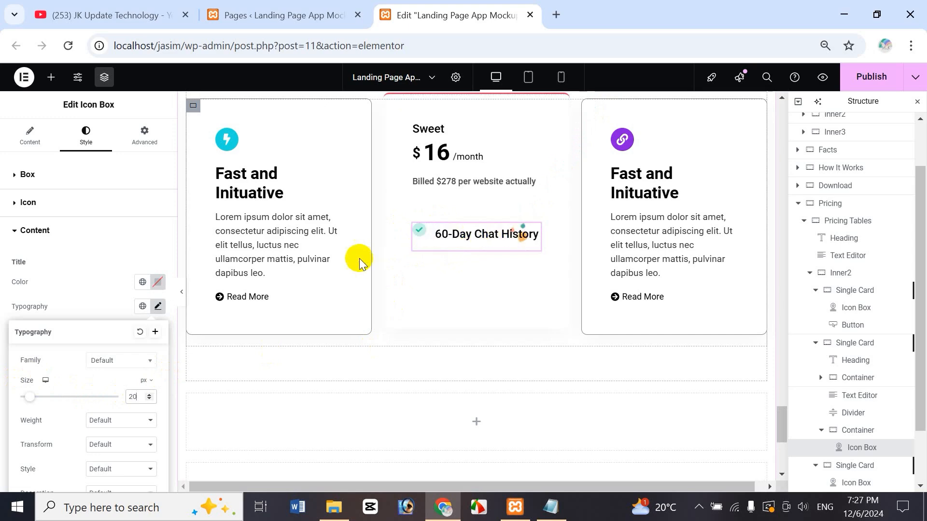
pyautogui.click(396, 253)
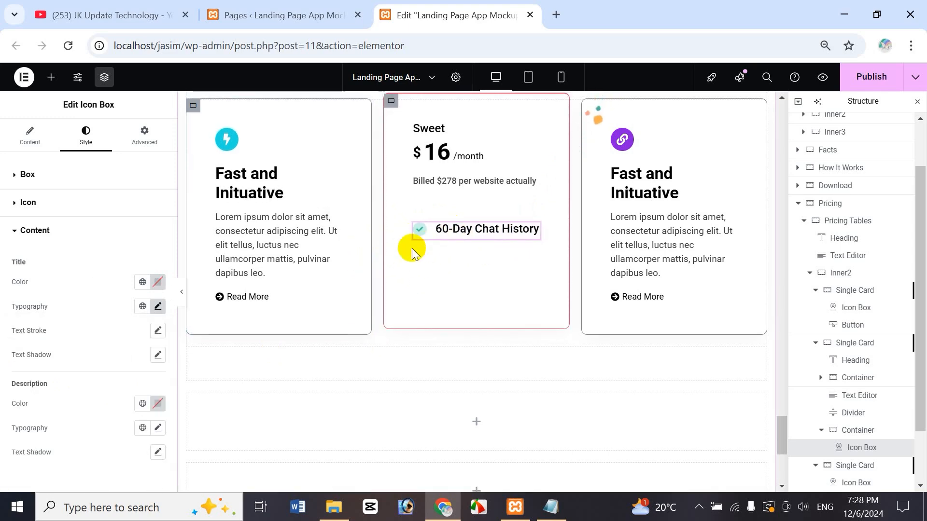
# Set the feature icon box's icon spacing to 7 px and its content spacing to 0.
pyautogui.click(23, 175)
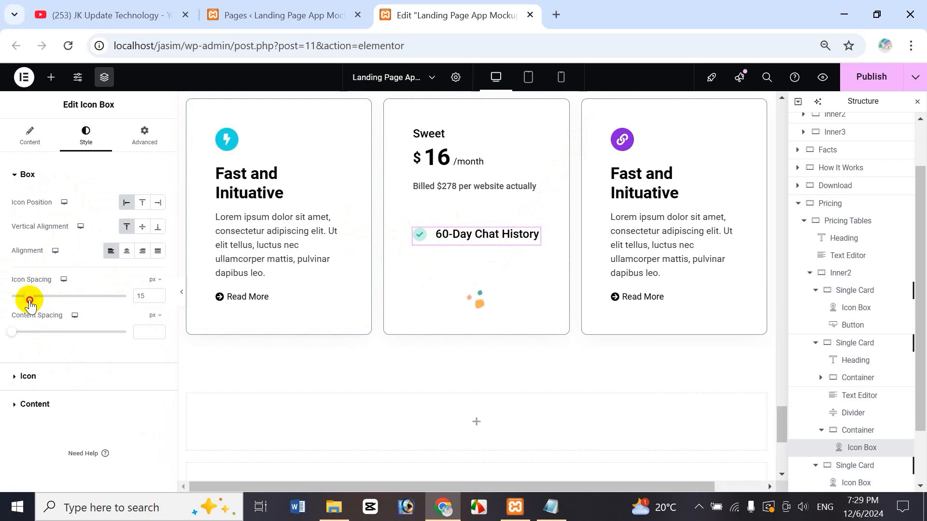
pyautogui.moveTo(30, 304)
pyautogui.mouseDown()
pyautogui.moveTo(40, 299)
pyautogui.moveTo(25, 299)
pyautogui.mouseUp()
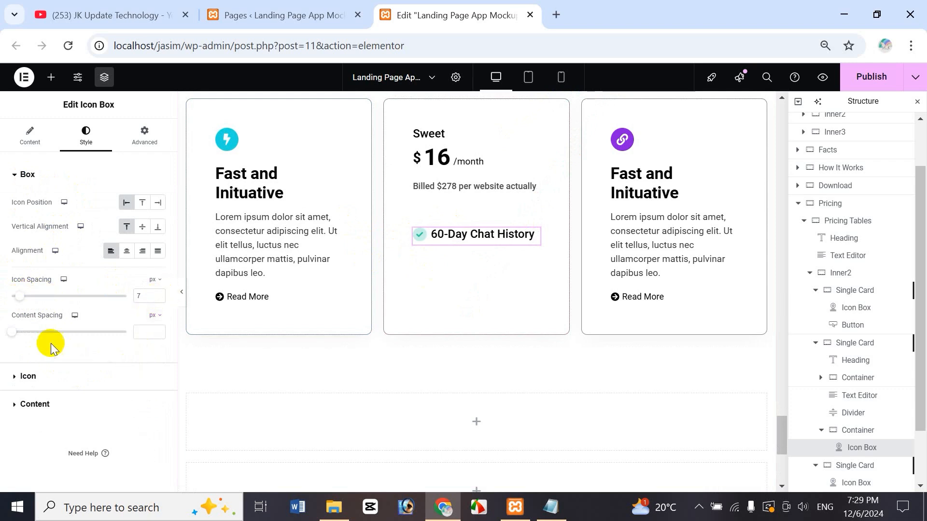
pyautogui.moveTo(19, 333); pyautogui.dragTo(11, 332)
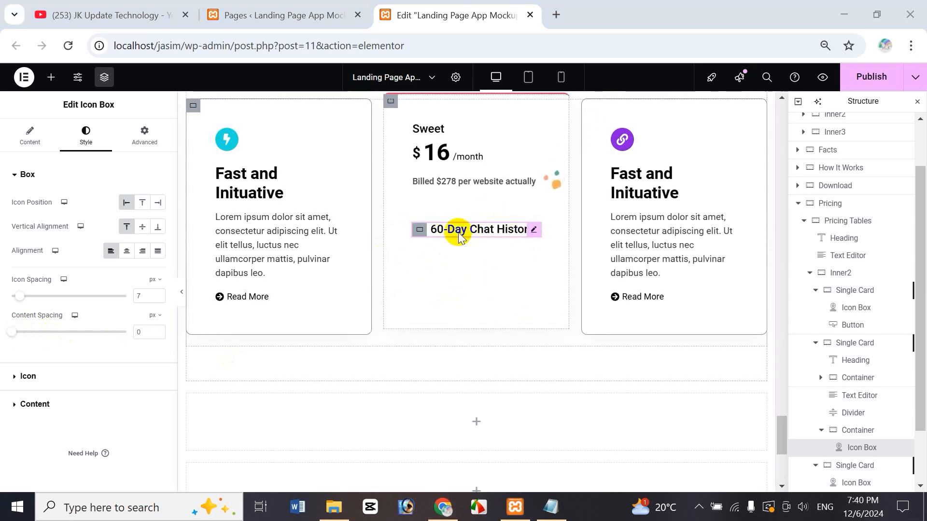
# Duplicate the 60-Day Chat History container twice to make three feature rows in the middle card.
pyautogui.moveTo(426, 237)
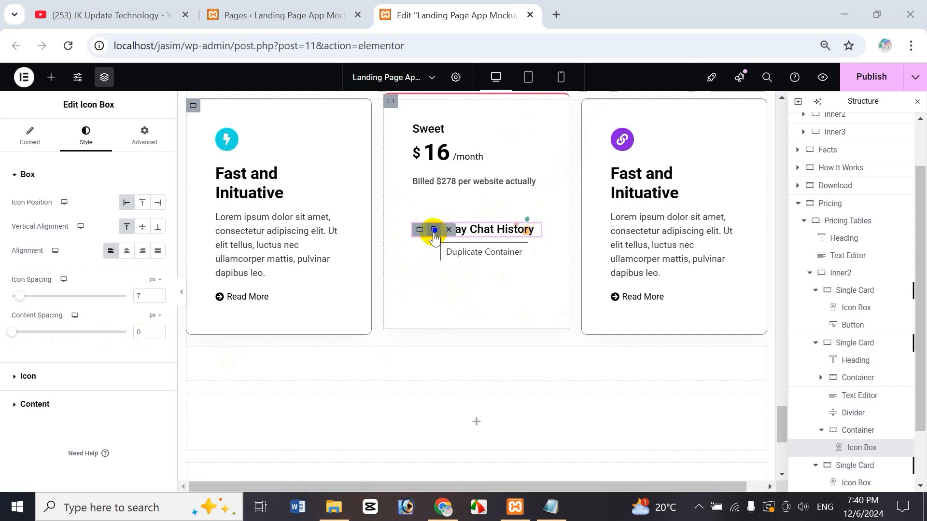
pyautogui.click(434, 231)
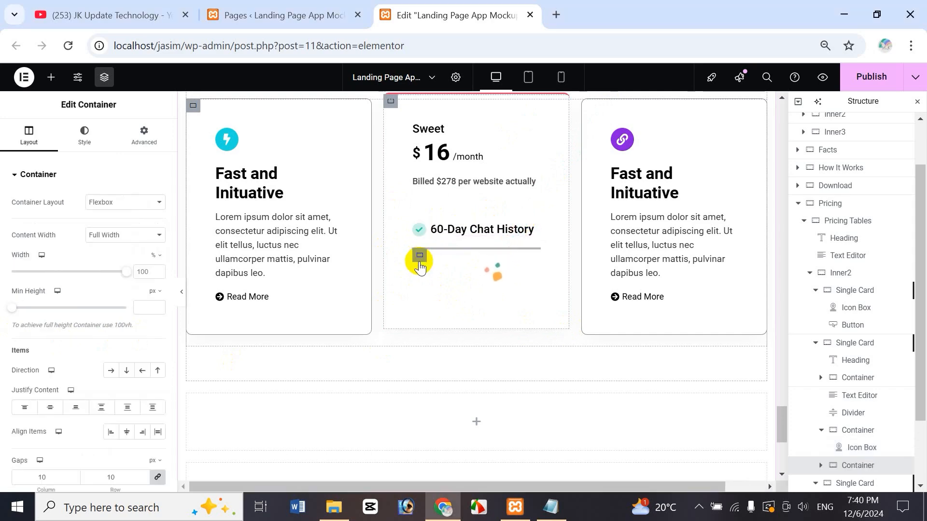
pyautogui.moveTo(421, 256)
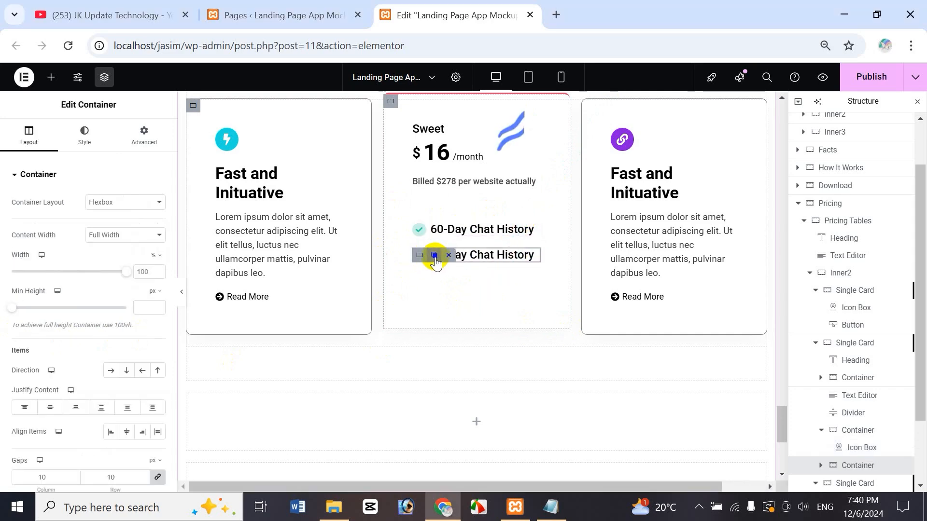
pyautogui.click(434, 256)
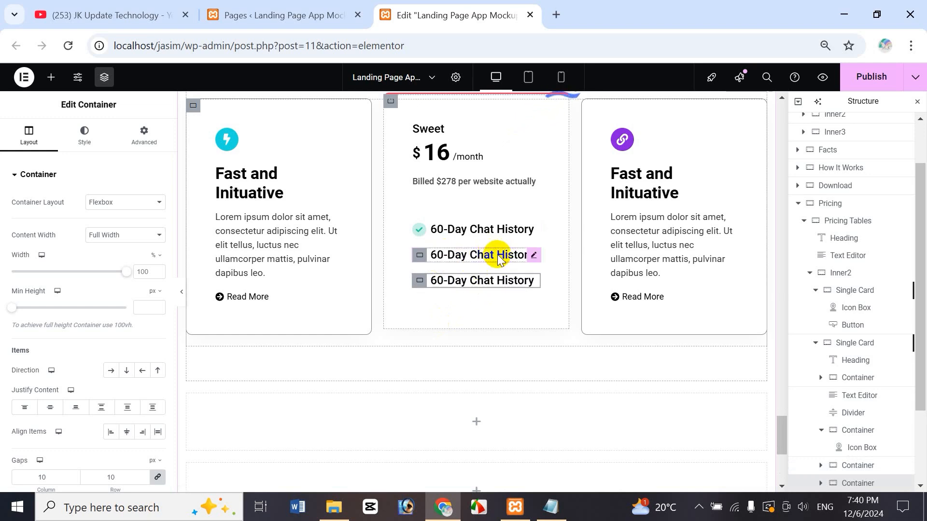
# Change the second feature row's title to "50GB Cloud Hosting".
pyautogui.click(532, 257)
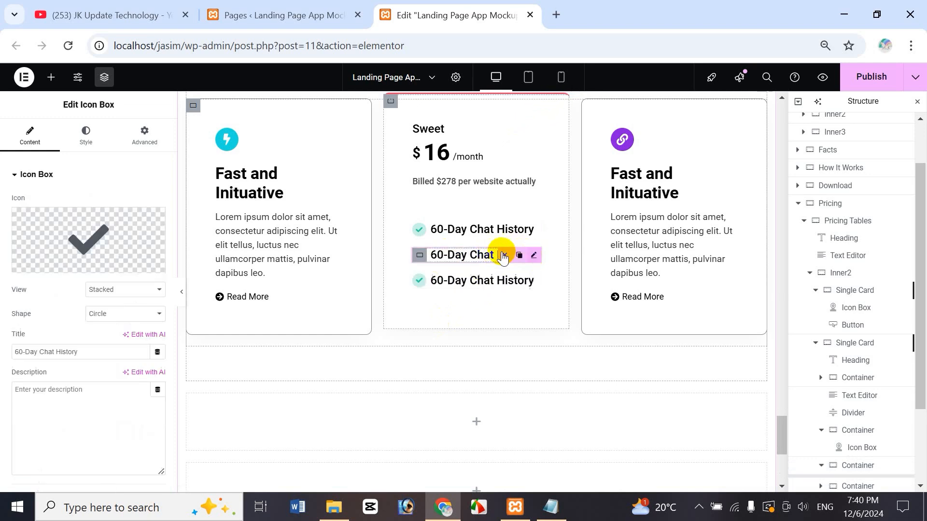
pyautogui.moveTo(109, 356); pyautogui.dragTo(2, 355)
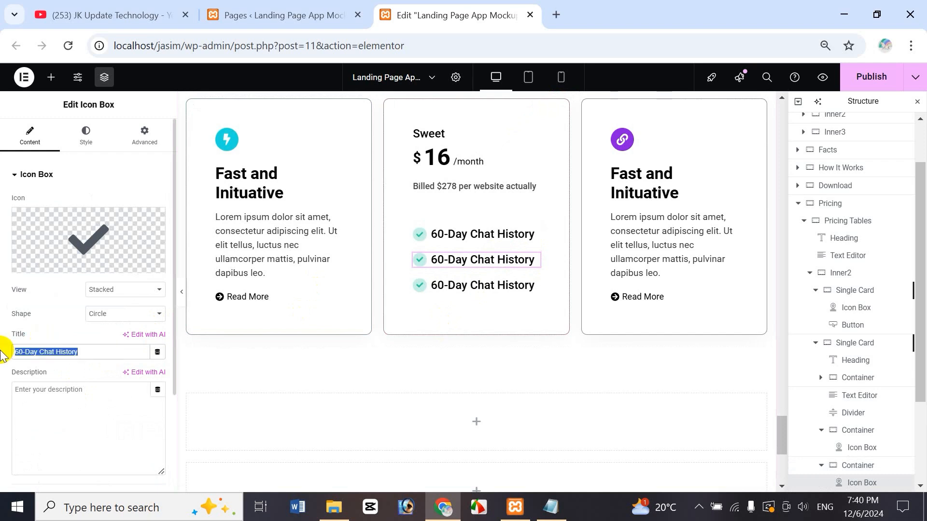
pyautogui.press('BackSpace')
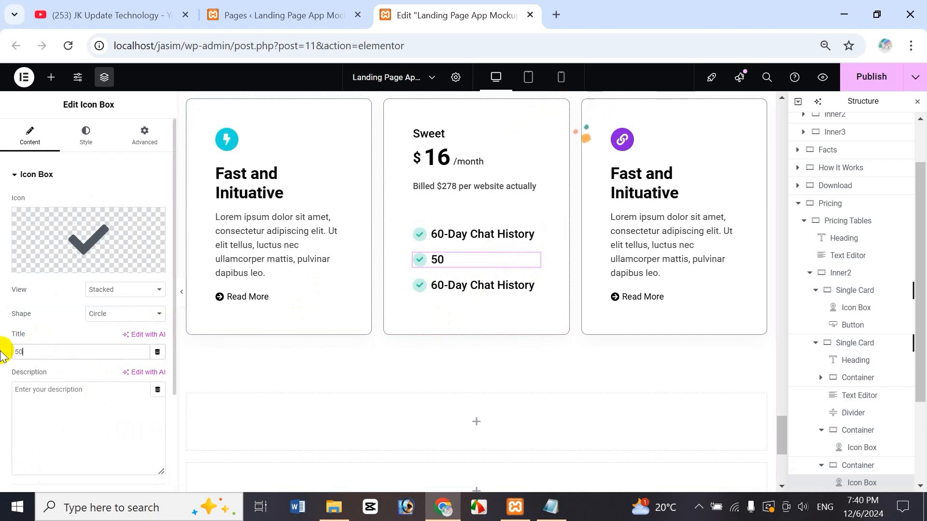
pyautogui.write('50Gb')
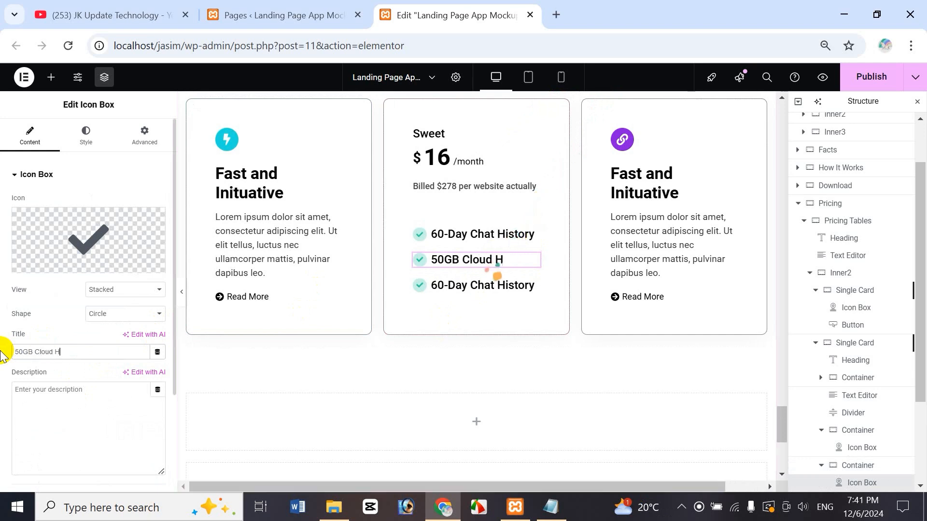
pyautogui.write('B Cloud Hosting')
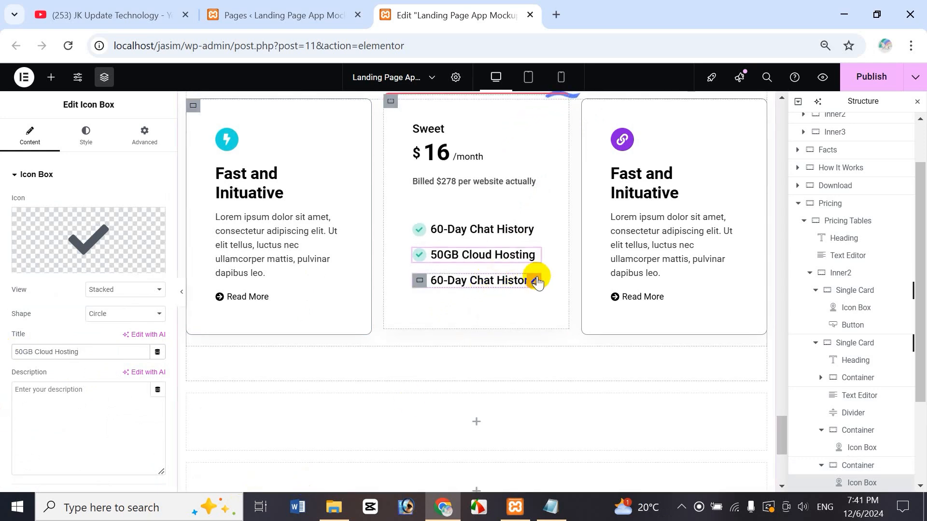
# Change the third feature row's title to "24/7 Hours Support".
pyautogui.click(533, 282)
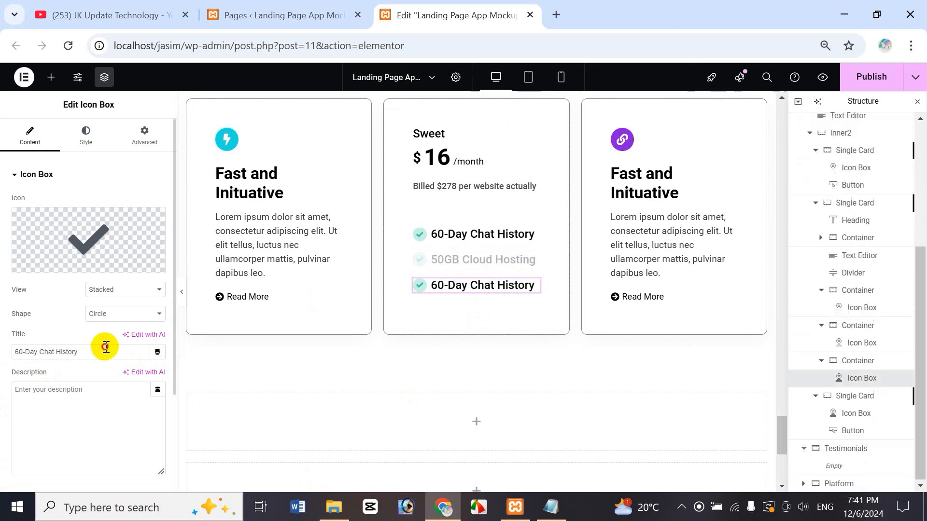
pyautogui.moveTo(104, 349); pyautogui.dragTo(3, 333)
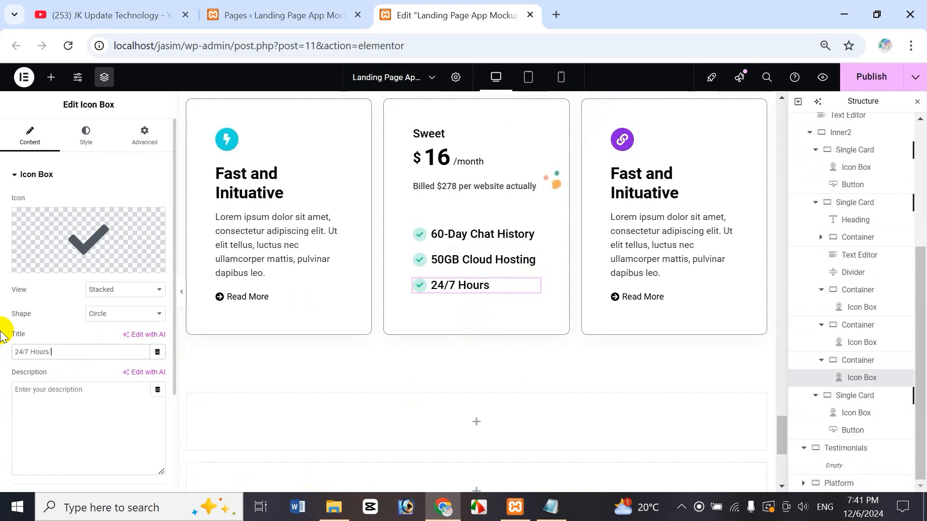
pyautogui.write('Support')
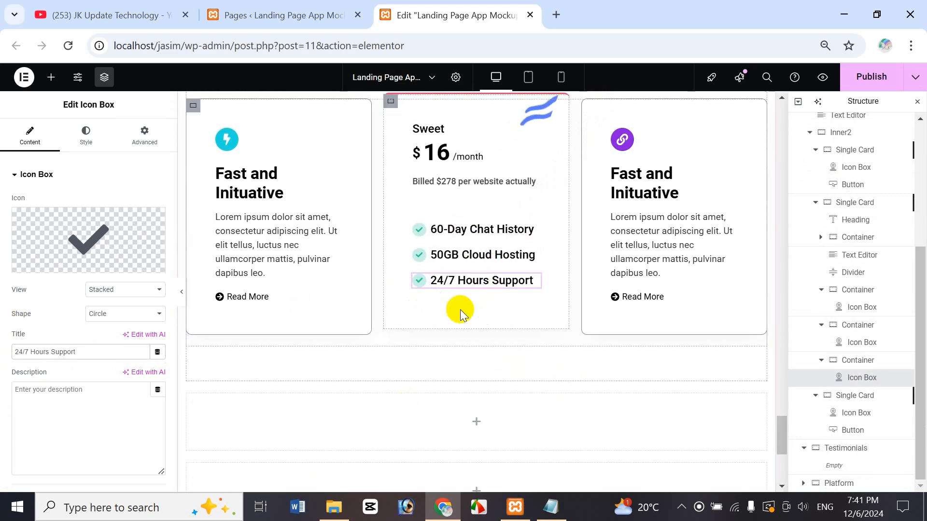
# Copy the View All Featuers button from the How Does It Works section and paste it into the middle pricing card.
pyautogui.moveTo(782, 430); pyautogui.dragTo(785, 162)
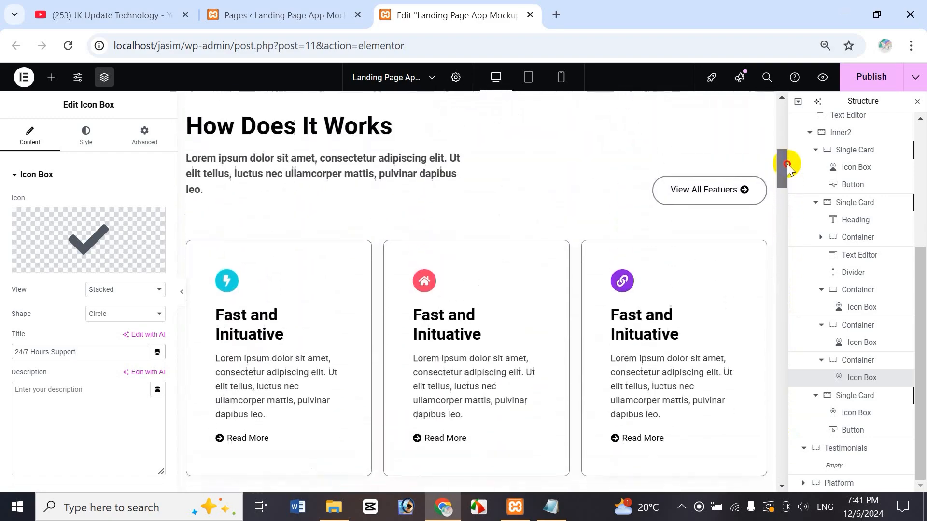
pyautogui.rightClick(715, 199)
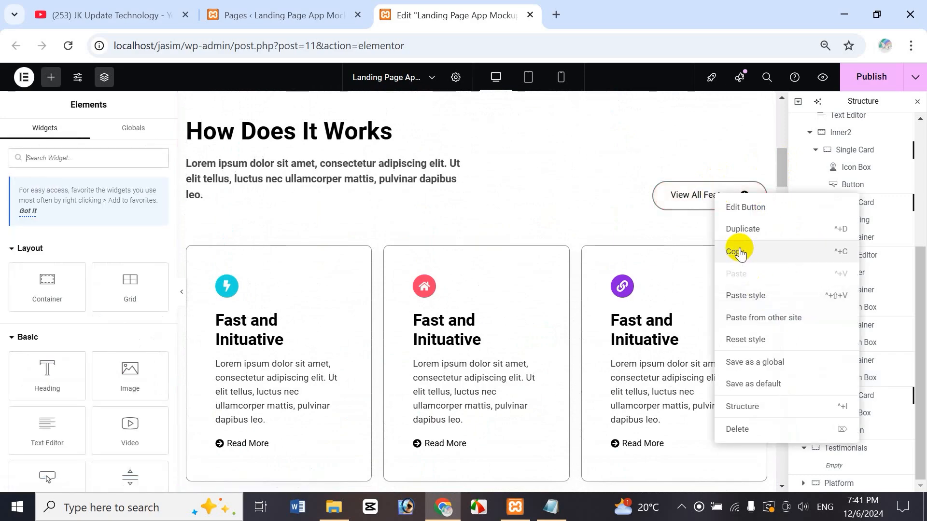
pyautogui.click(741, 246)
pyautogui.moveTo(782, 165); pyautogui.dragTo(804, 424)
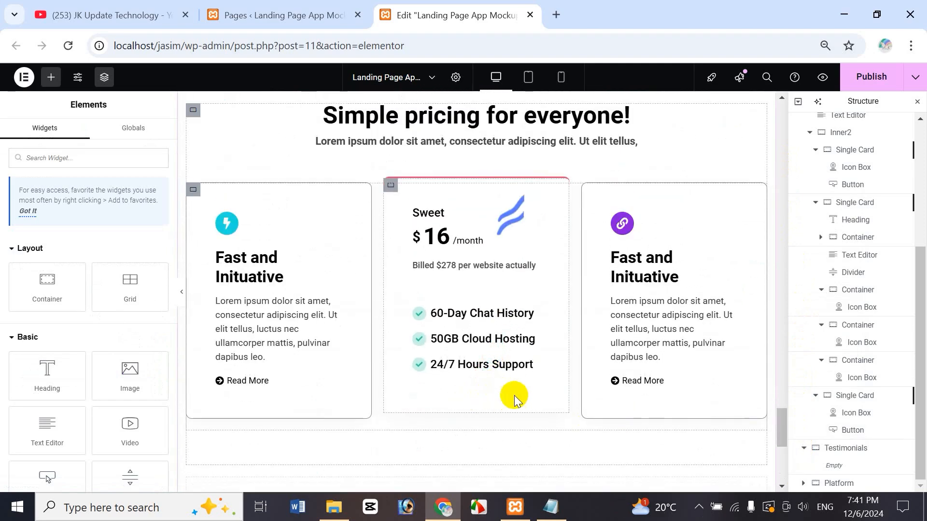
pyautogui.rightClick(491, 397)
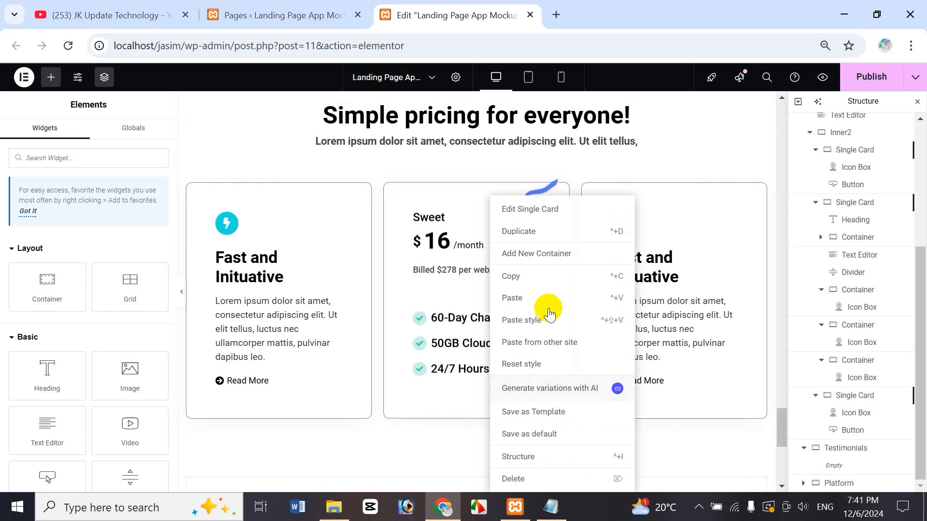
pyautogui.click(513, 296)
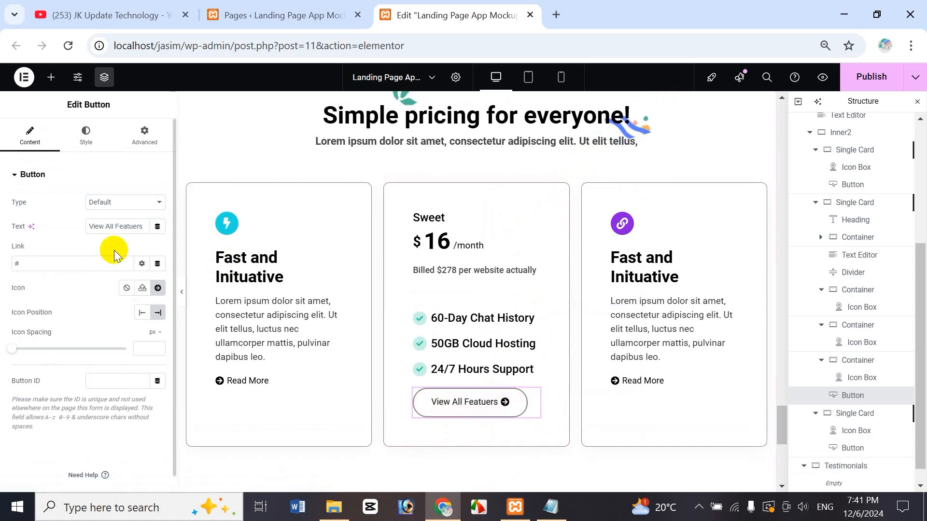
# Change the middle pricing card's button text to "Choose Plan" and set its icon to None.
pyautogui.click(122, 226)
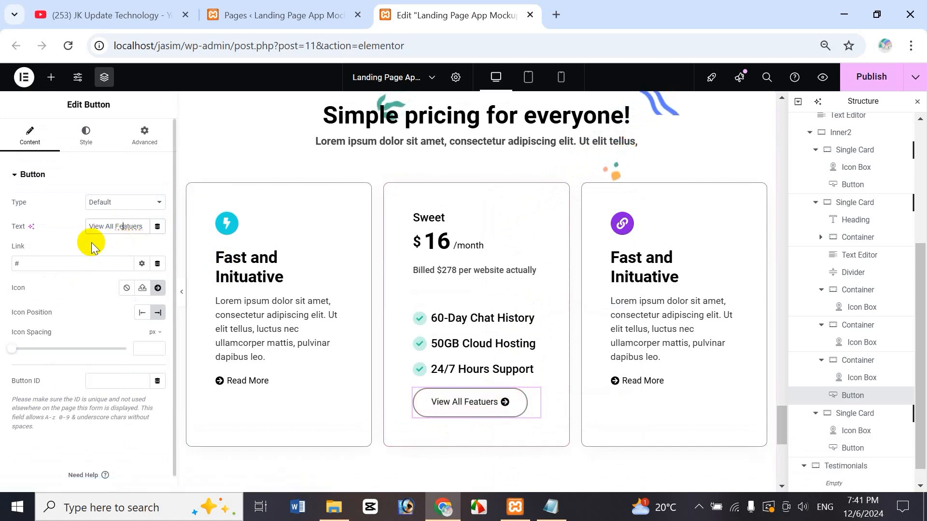
pyautogui.hotkey('ctrl', 'a')
pyautogui.press('BackSpace')
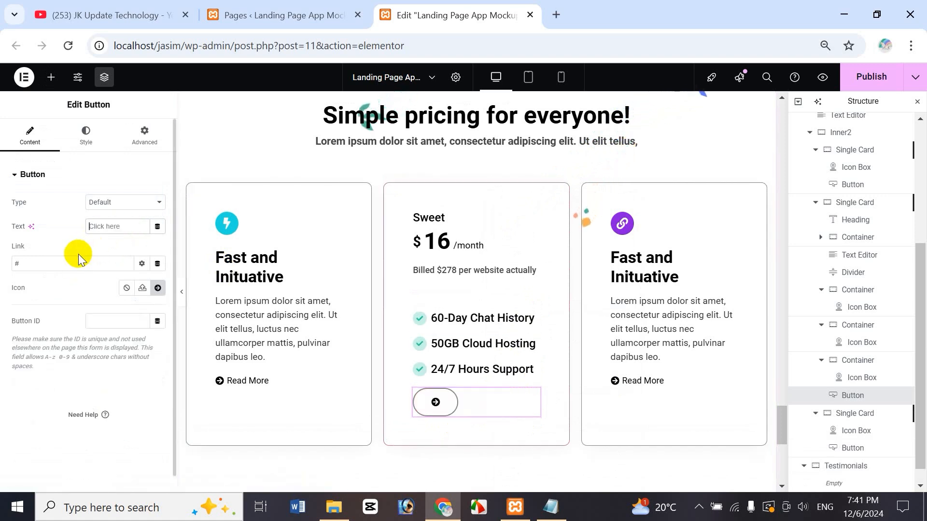
pyautogui.write('Cho')
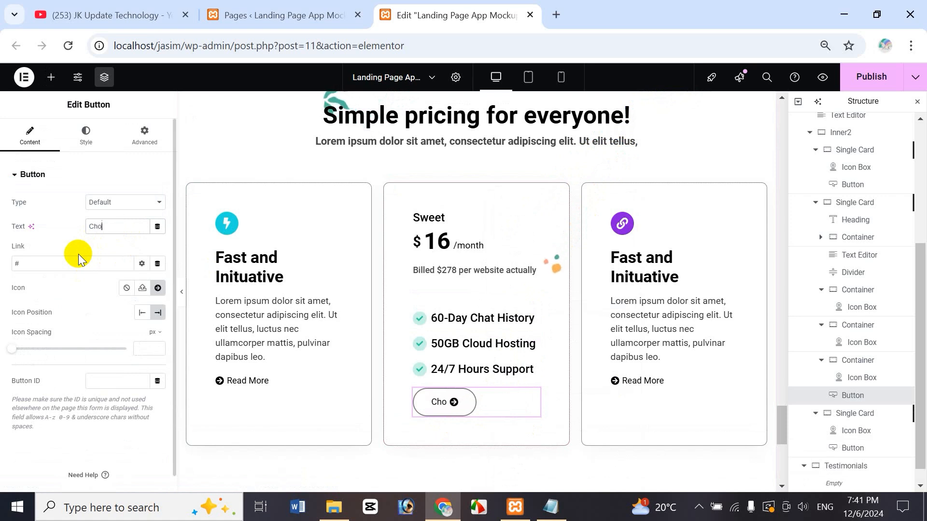
pyautogui.write('ose Plan')
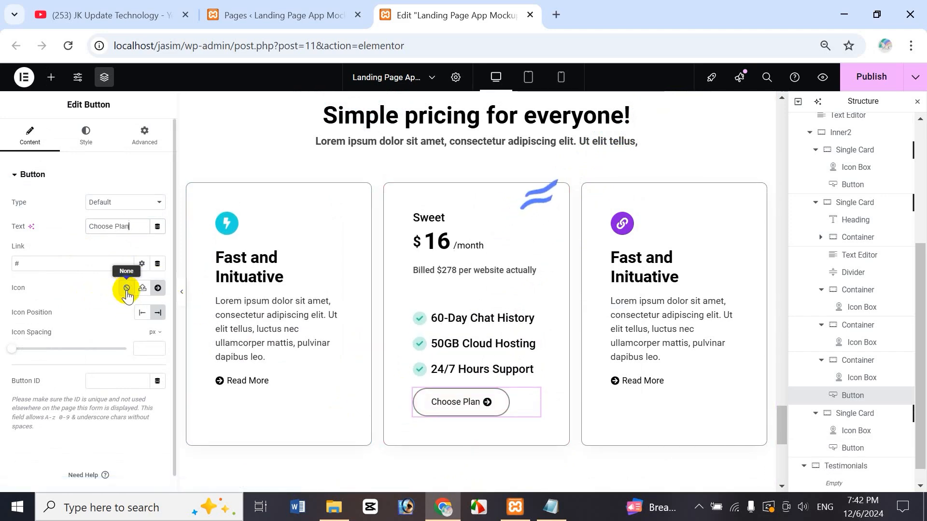
pyautogui.click(125, 289)
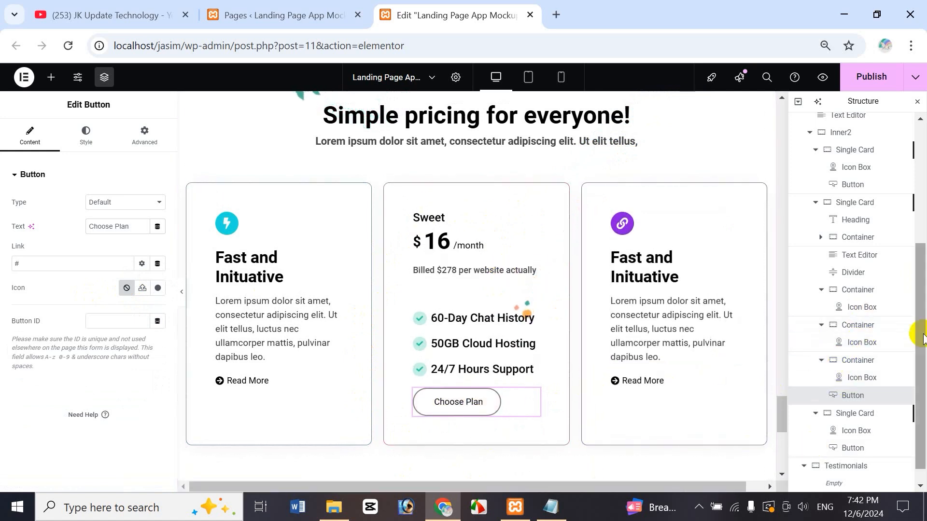
# Duplicate the middle Sweet pricing card's Single Card container twice within the Pricing section.
pyautogui.click(859, 360)
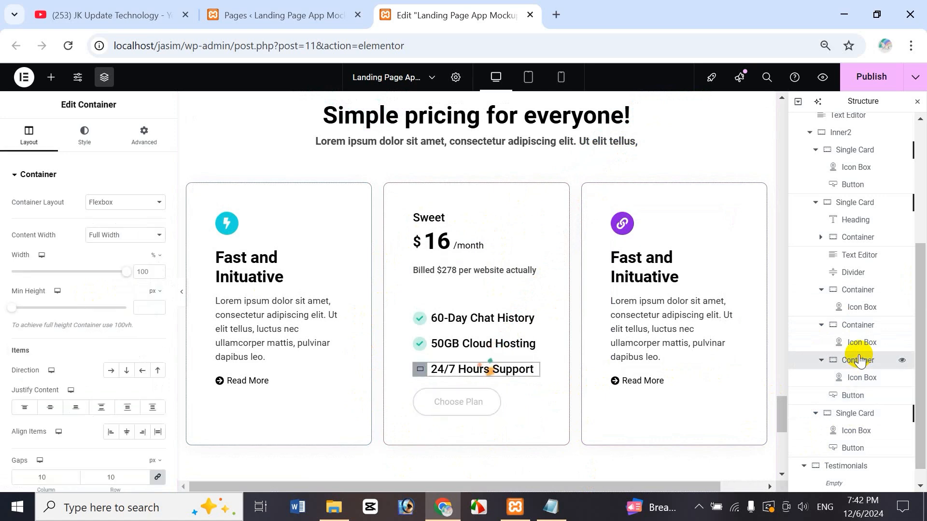
pyautogui.click(858, 325)
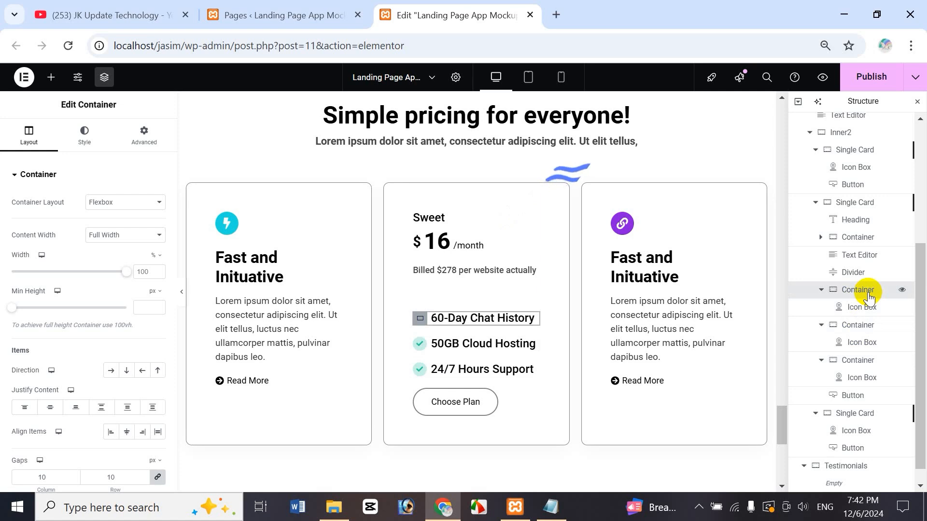
pyautogui.click(851, 240)
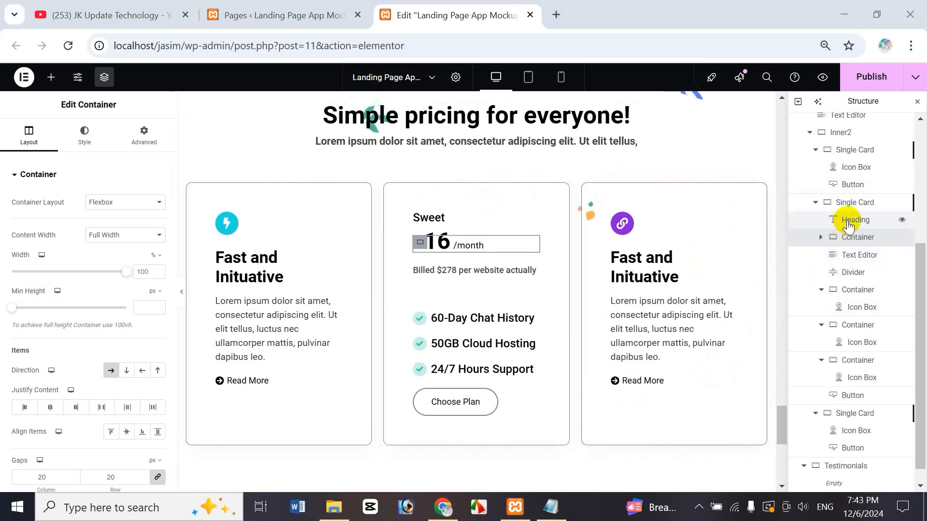
pyautogui.click(857, 203)
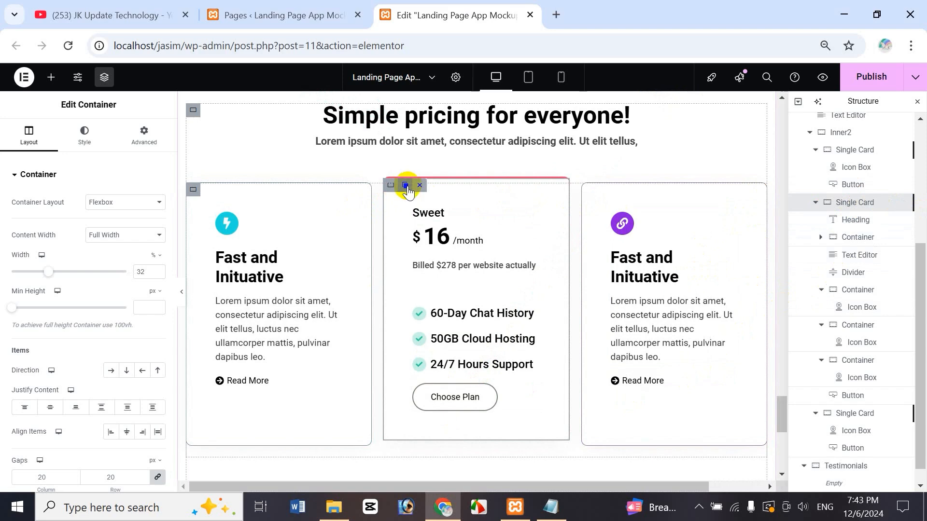
pyautogui.click(405, 186)
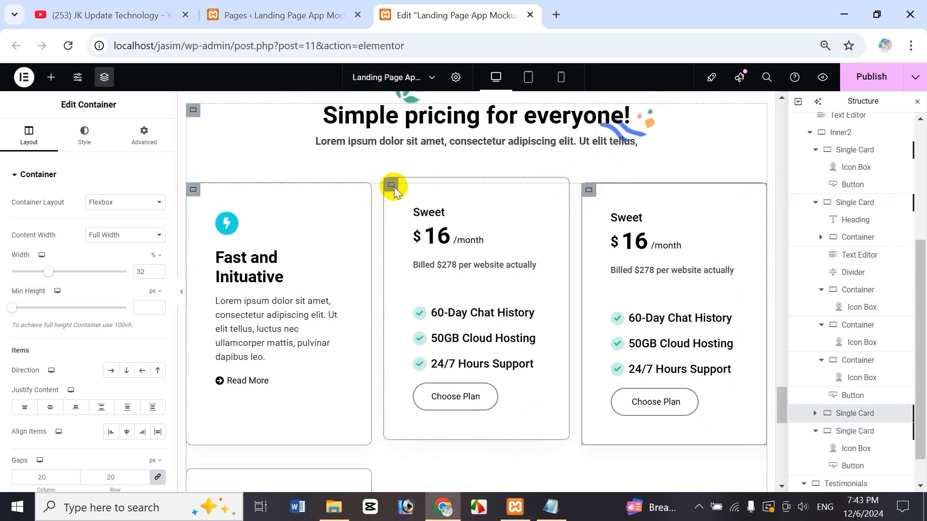
pyautogui.moveTo(406, 187)
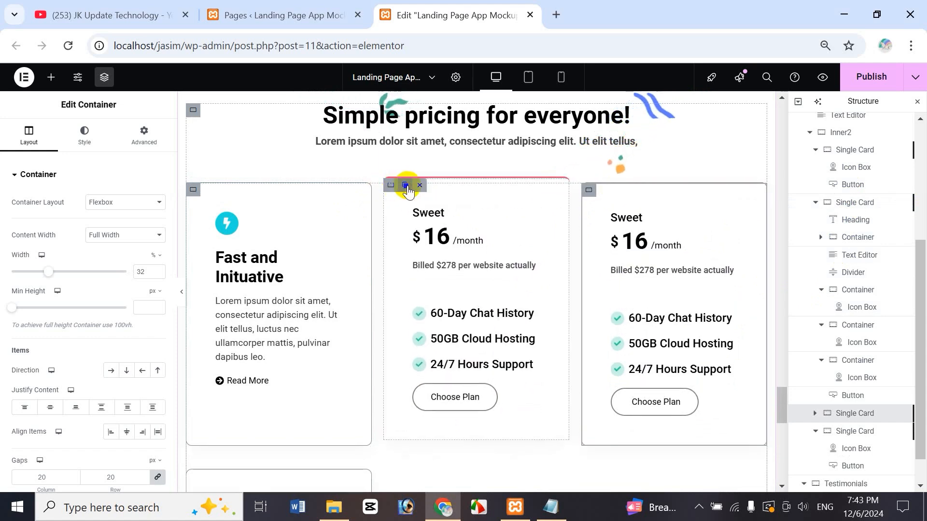
pyautogui.click(406, 186)
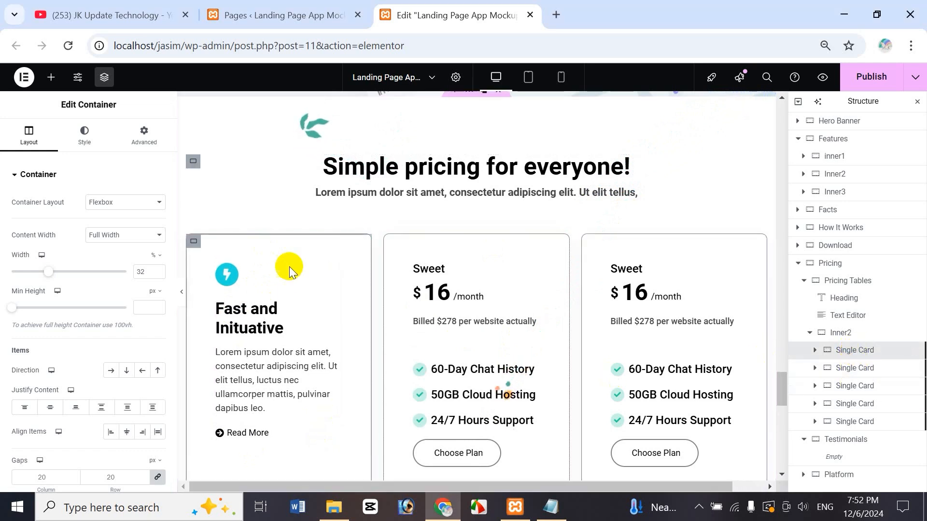
# Open the available actions for the first Single Card, the old Fast and Inituative feature card in the Pricing section.
pyautogui.rightClick(858, 354)
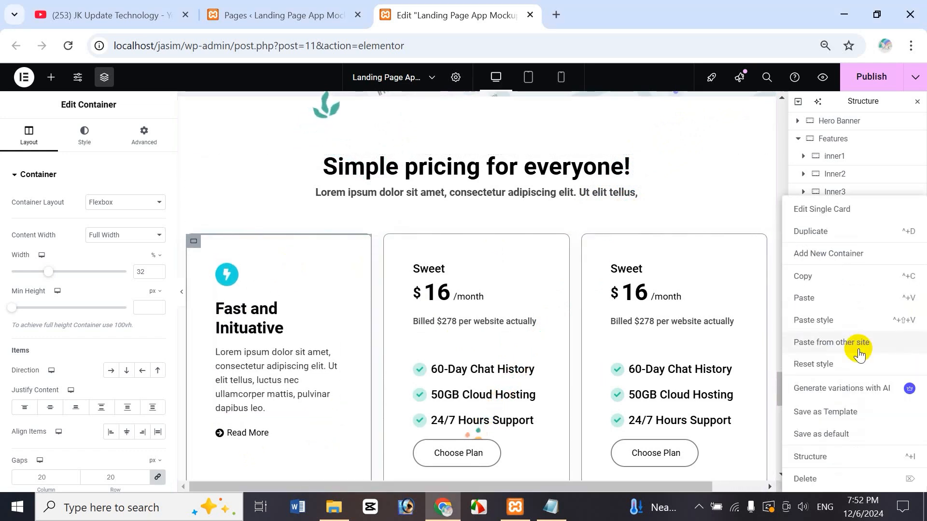
# Delete the two leftover "Fast and Inituative" feature cards from the pricing row.
pyautogui.click(807, 472)
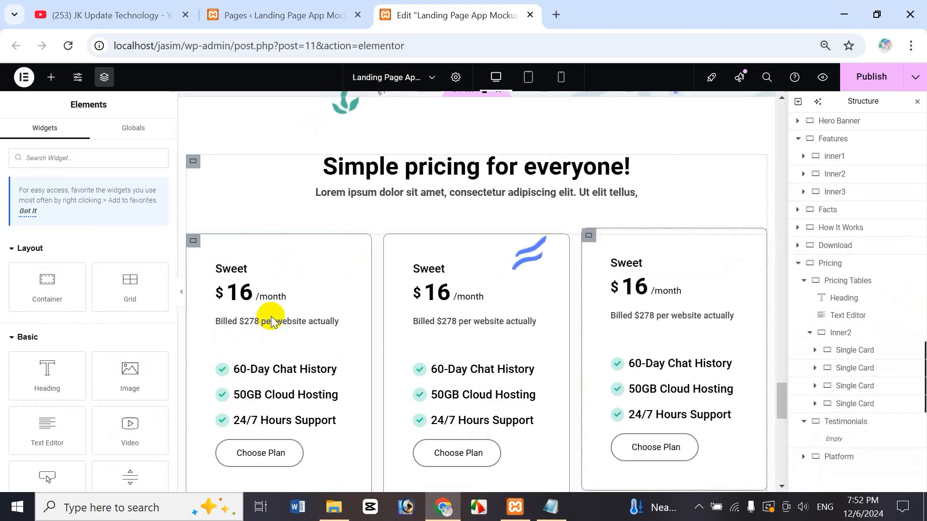
pyautogui.moveTo(786, 399); pyautogui.dragTo(781, 421)
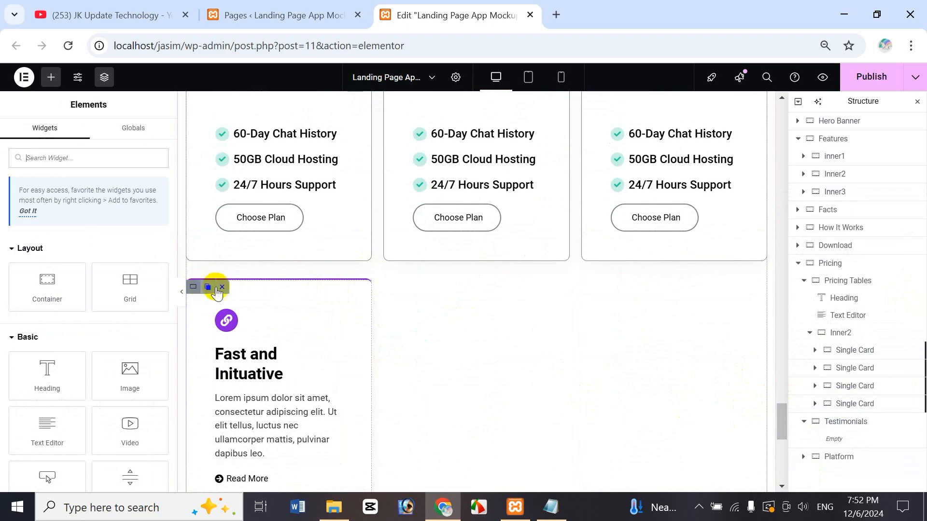
pyautogui.click(223, 289)
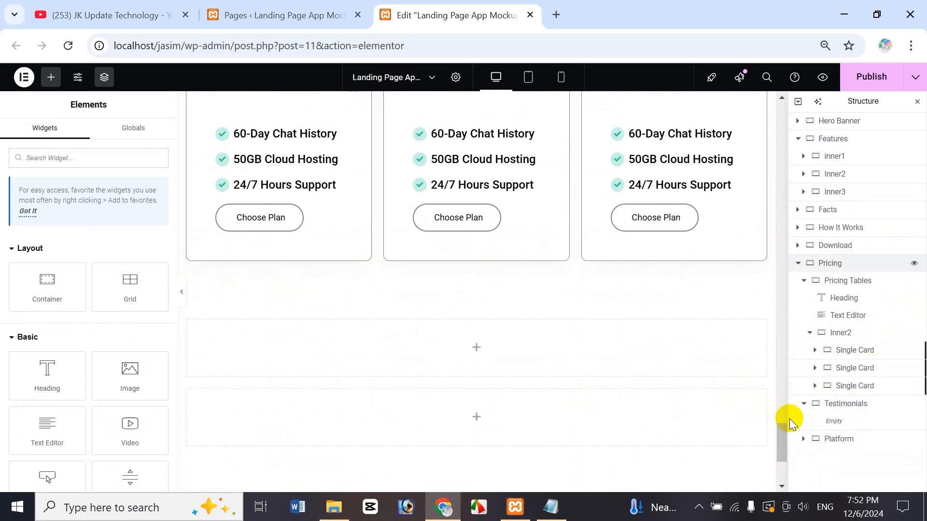
pyautogui.moveTo(782, 430)
pyautogui.mouseDown()
pyautogui.moveTo(787, 415)
pyautogui.moveTo(782, 425)
pyautogui.mouseUp()
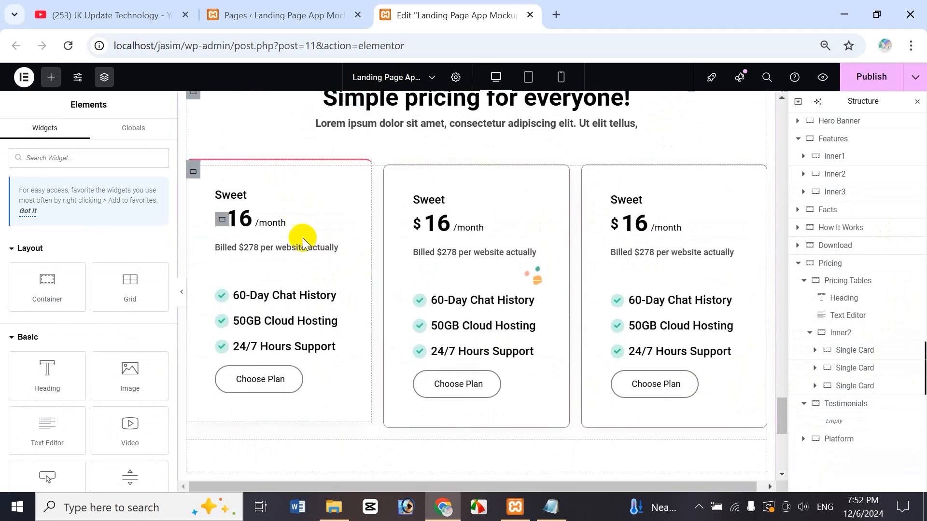
# Change the first pricing card's heading to "Fresh".
pyautogui.click(240, 197)
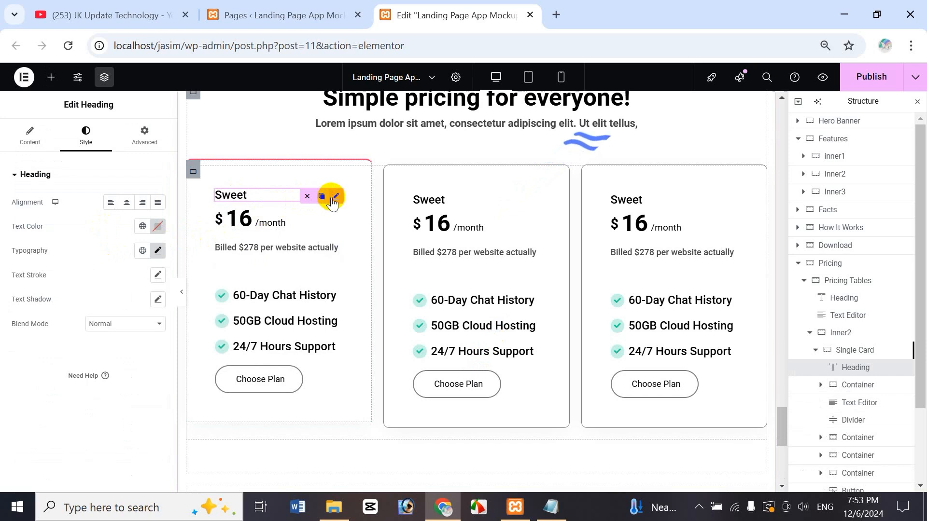
pyautogui.click(31, 141)
pyautogui.click(40, 215)
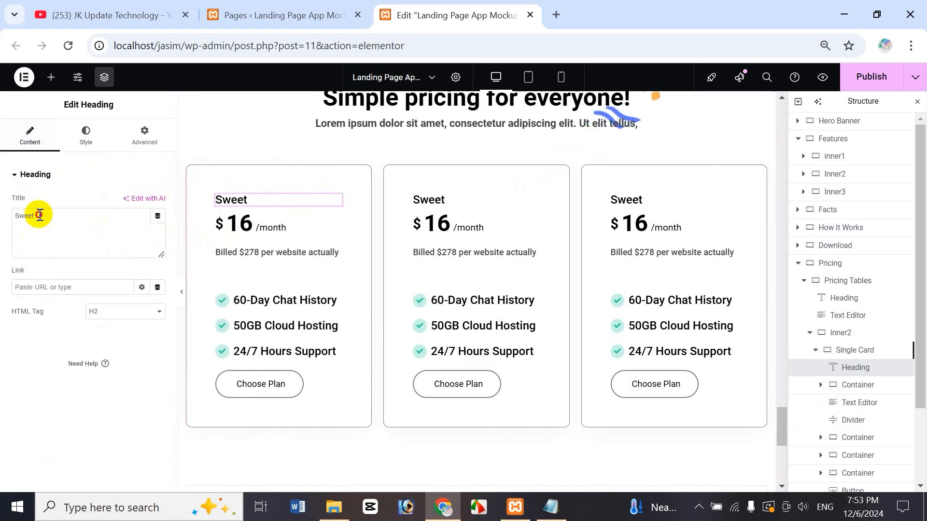
pyautogui.hotkey('ctrl', 'a')
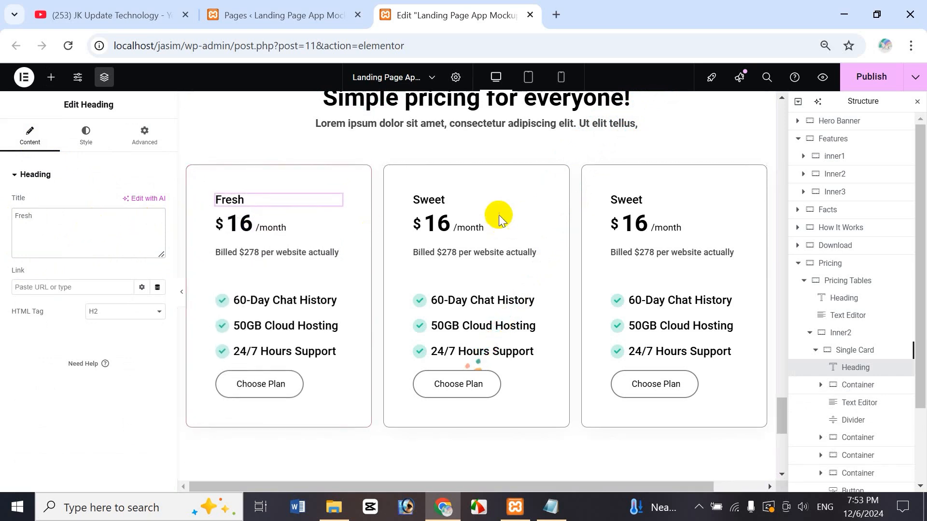
# Change the third pricing card's heading to "Juicy".
pyautogui.click(639, 197)
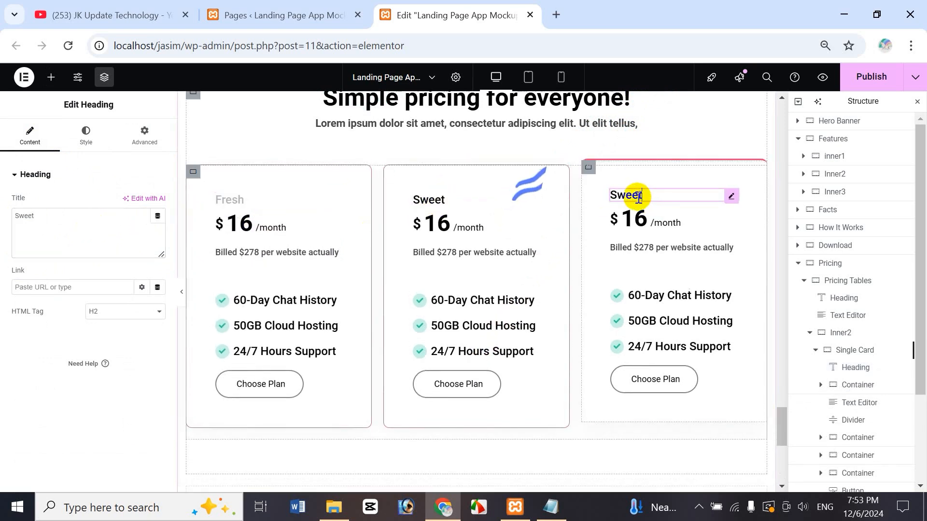
pyautogui.moveTo(55, 215); pyautogui.dragTo(3, 218)
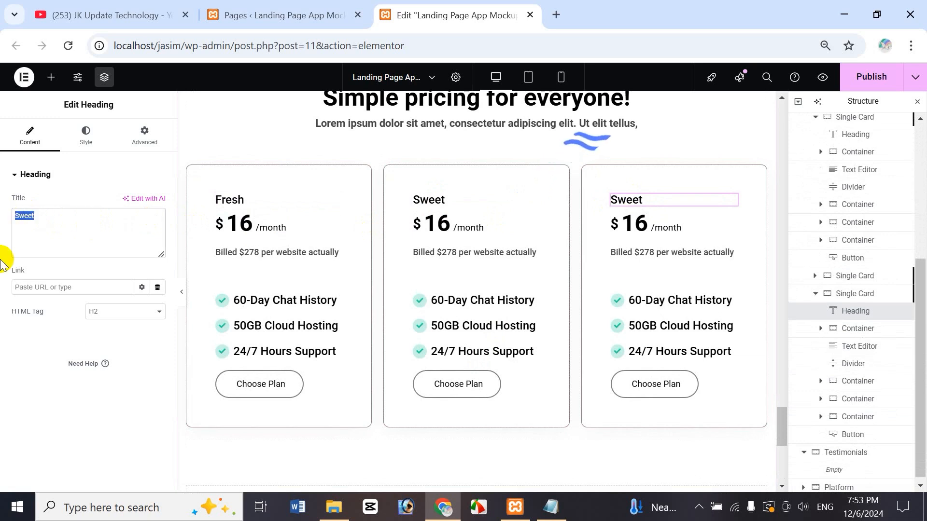
pyautogui.write('Uc')
pyautogui.press('BackSpace')
pyautogui.press('BackSpace')
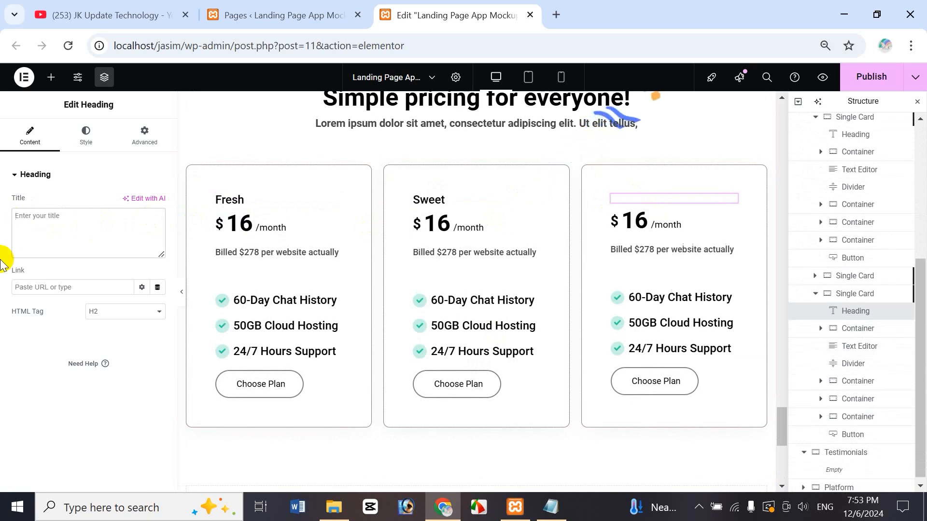
pyautogui.write('Juicy')
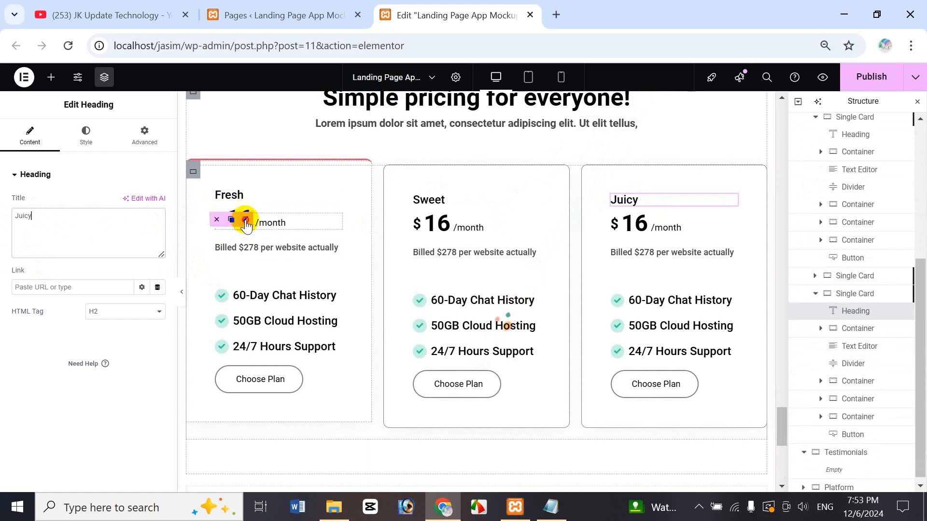
# Set the monthly price to 5 on the Fresh card and 28 on the Juicy card.
pyautogui.click(246, 224)
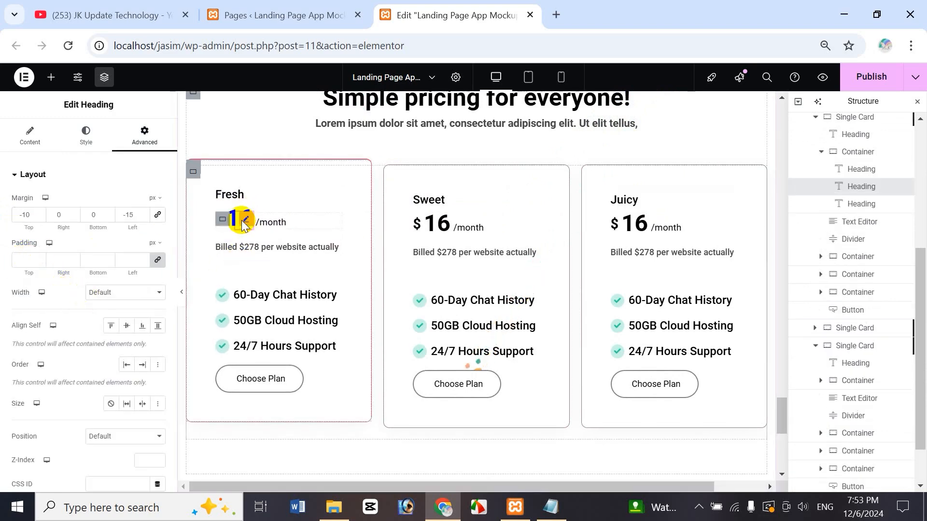
pyautogui.click(30, 137)
pyautogui.moveTo(38, 222); pyautogui.dragTo(2, 208)
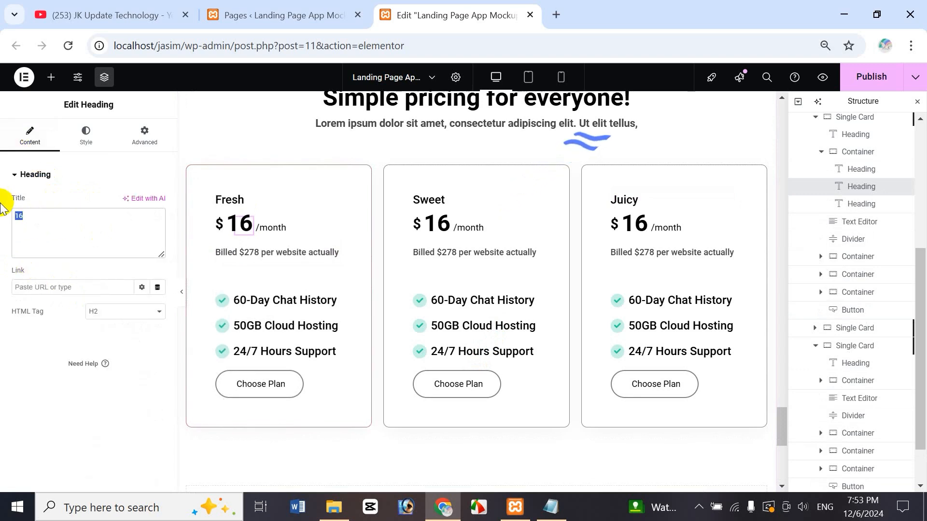
pyautogui.write('5')
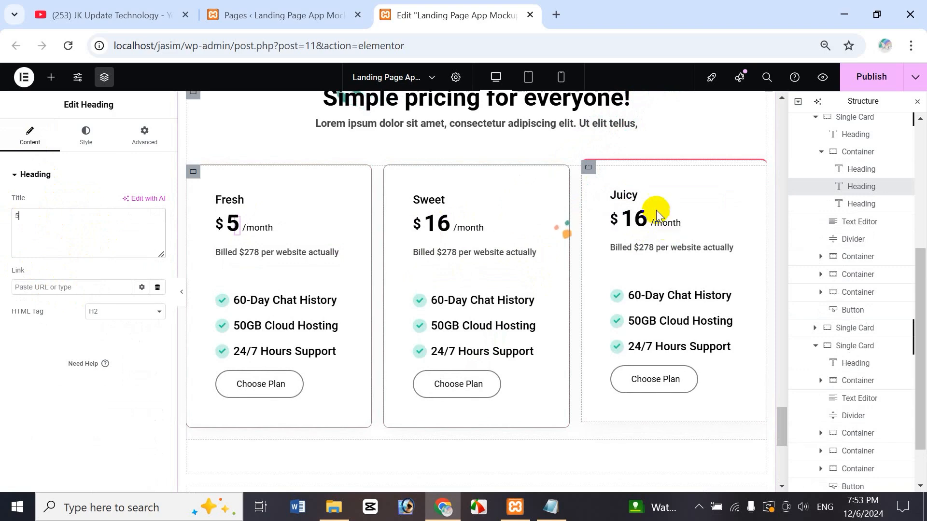
pyautogui.click(640, 223)
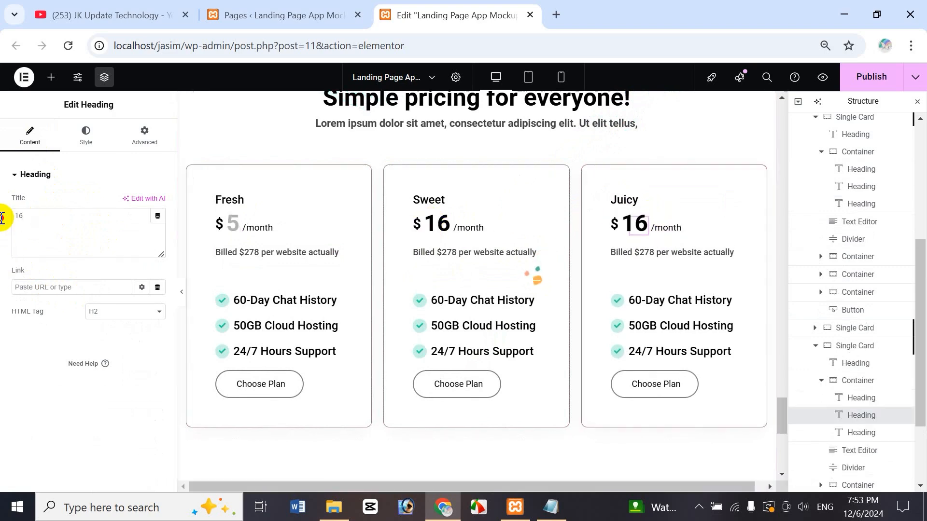
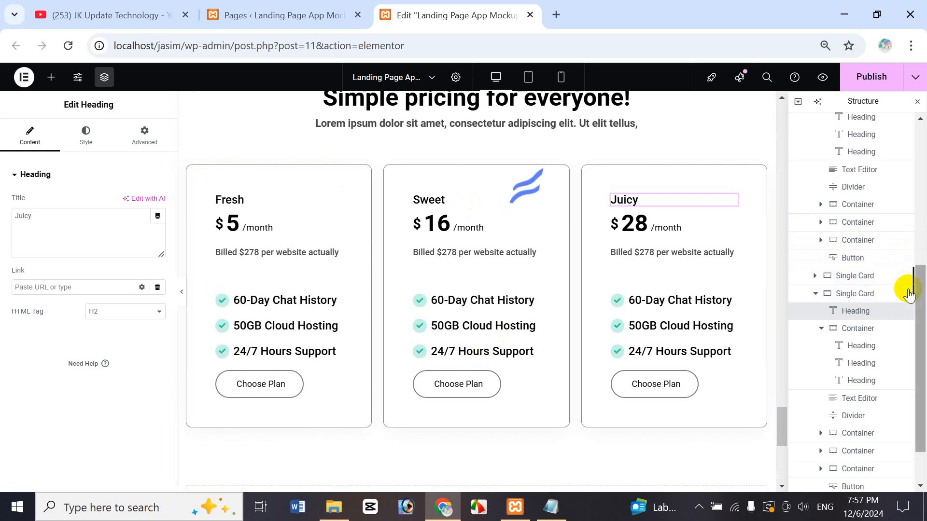
# Copy the hex code #FF3E66 from the hover border color of the Fresh card's container.
pyautogui.moveTo(913, 296); pyautogui.dragTo(911, 232)
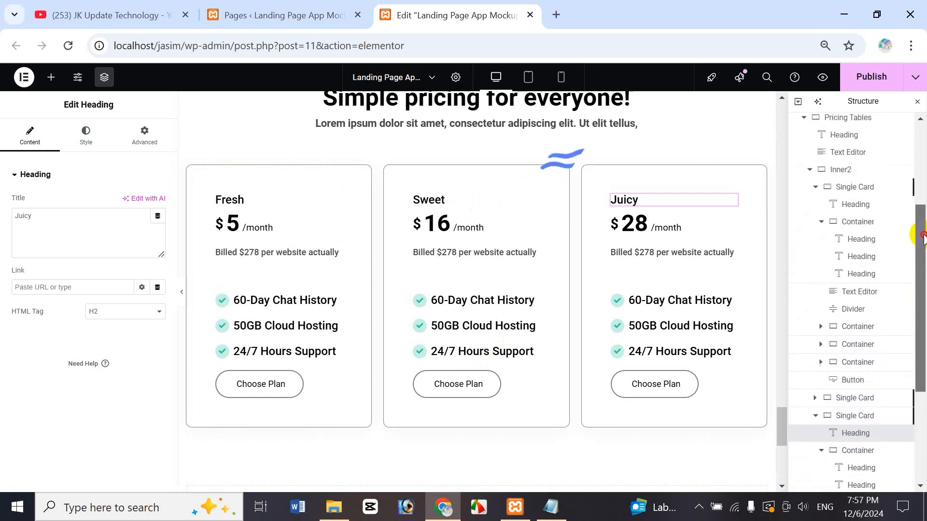
pyautogui.click(849, 190)
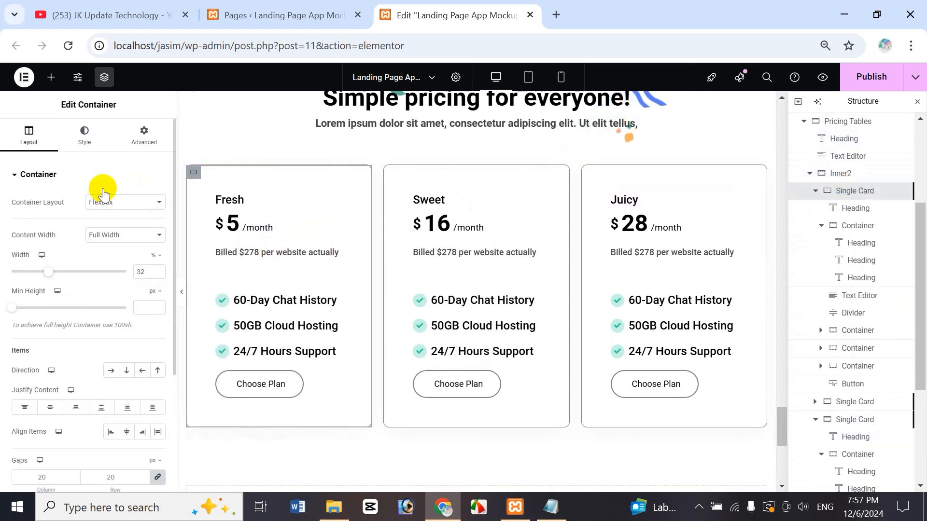
pyautogui.click(86, 141)
pyautogui.click(34, 300)
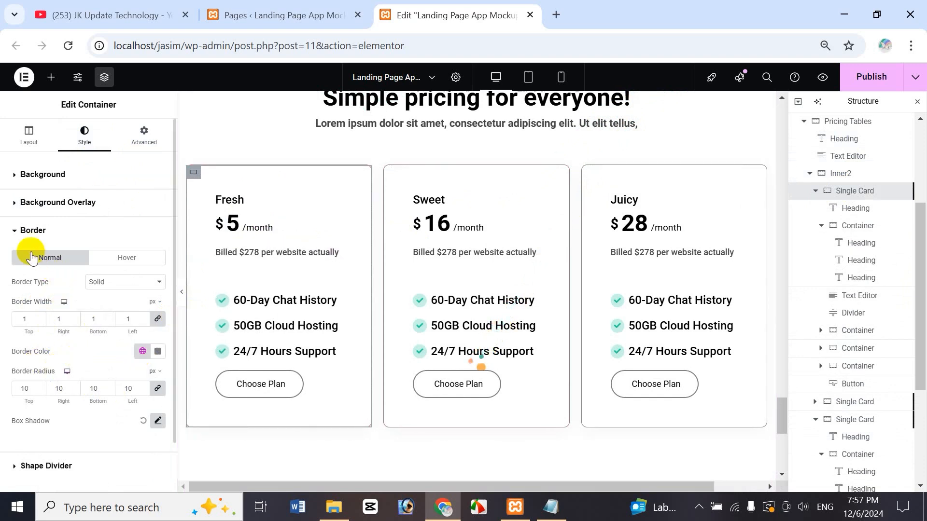
pyautogui.click(136, 263)
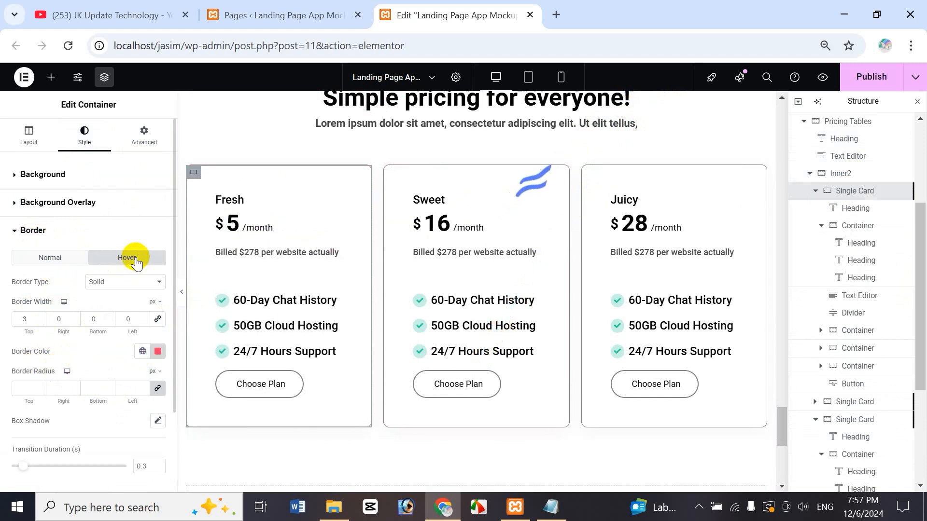
pyautogui.click(157, 355)
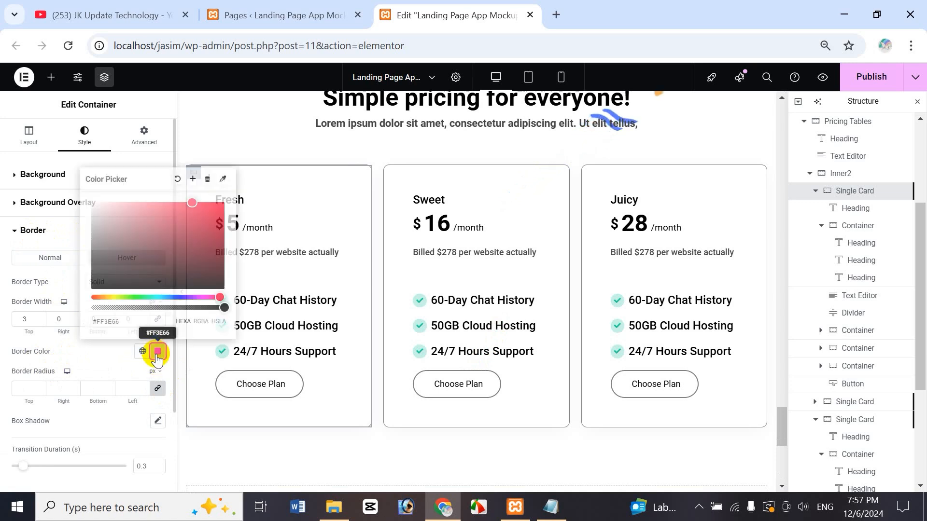
pyautogui.click(103, 355)
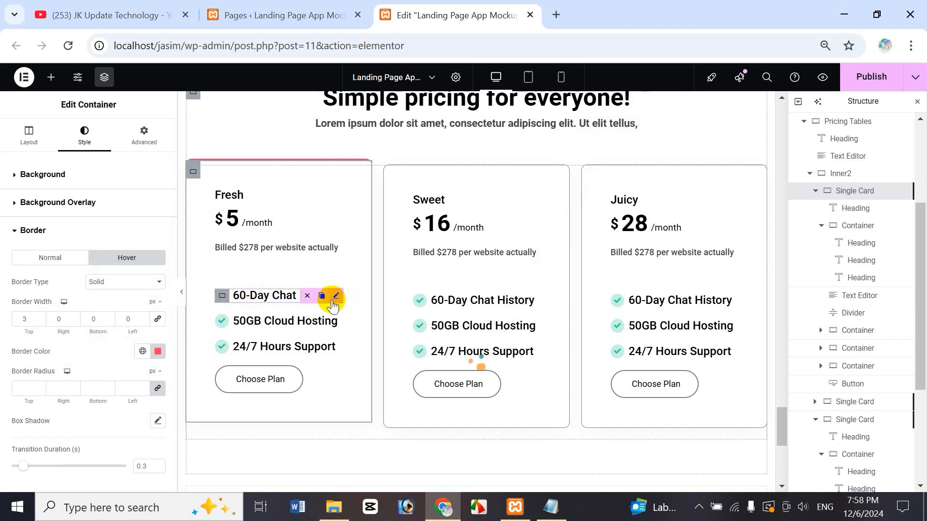
# Set both the primary and secondary icon colors of the Fresh card's "60-Day Chat History" item to #FF3E66.
pyautogui.click(335, 299)
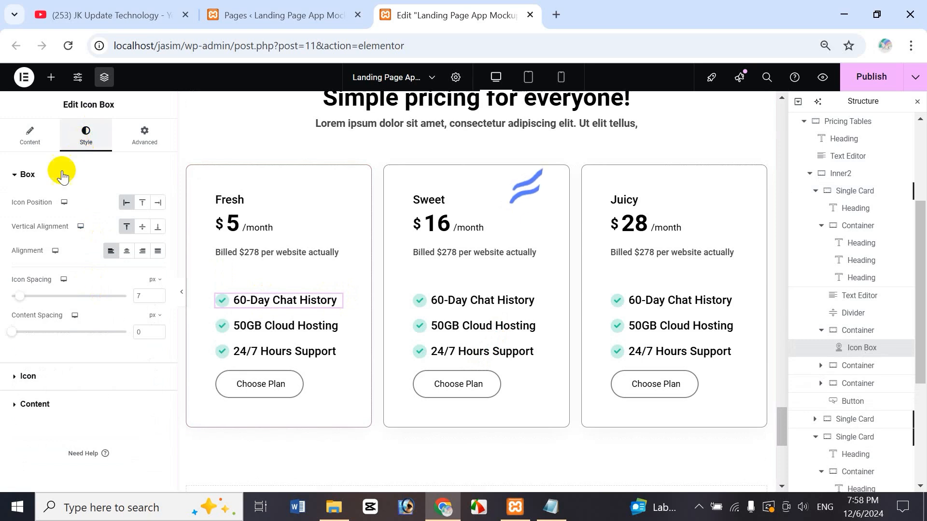
pyautogui.click(20, 378)
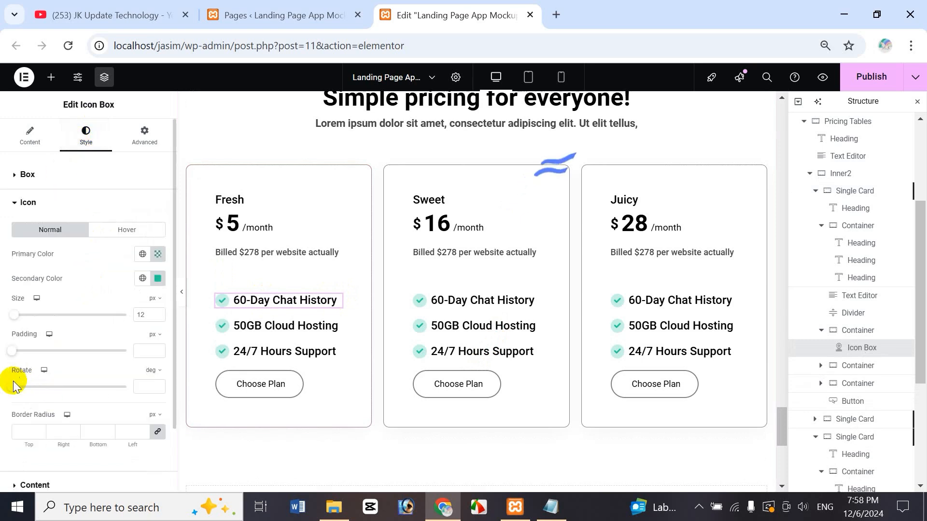
pyautogui.click(157, 256)
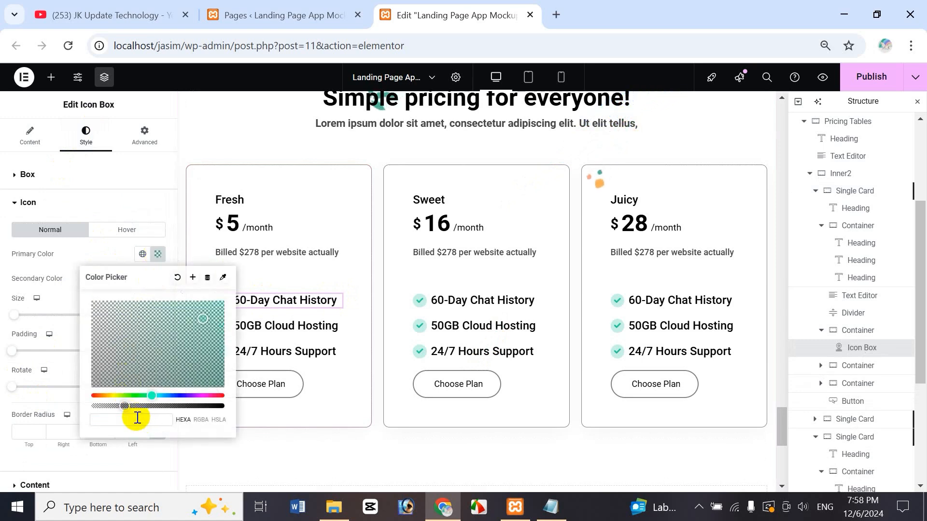
pyautogui.write('#FF3E66')
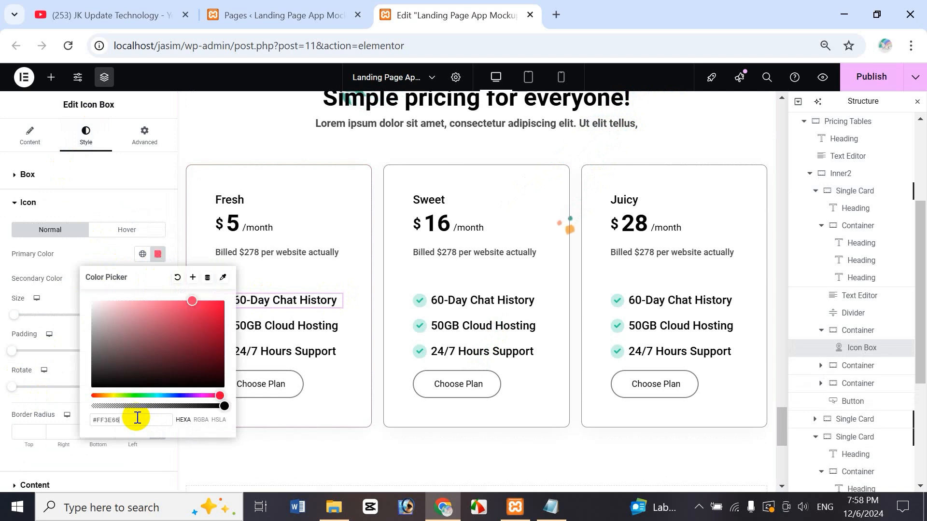
pyautogui.click(114, 255)
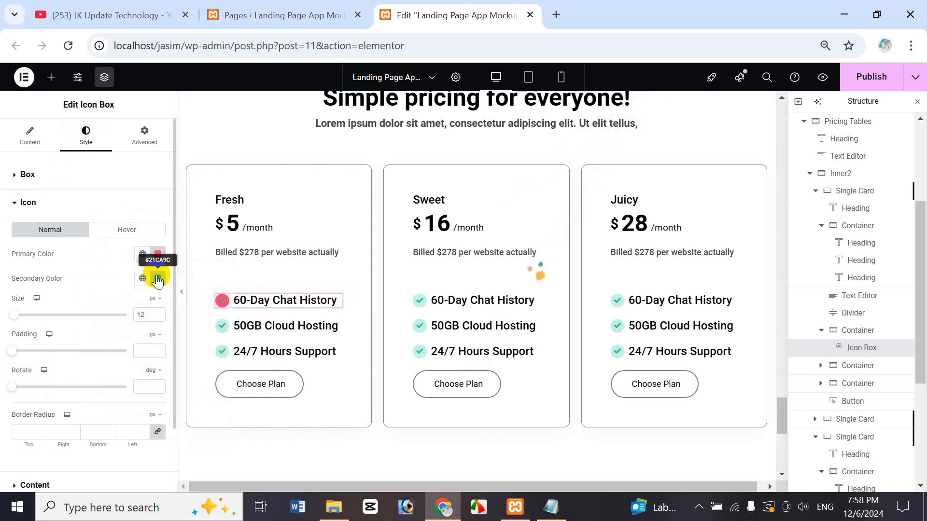
pyautogui.click(158, 278)
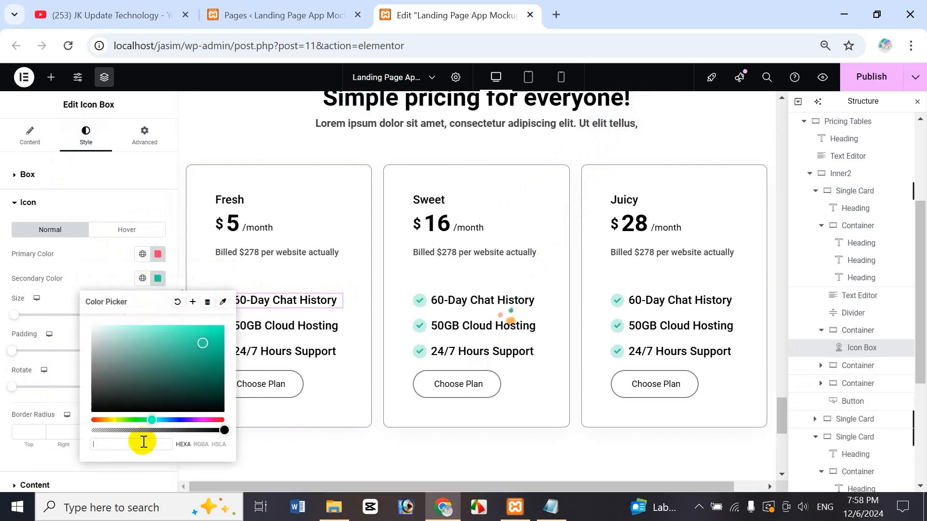
pyautogui.write('#FF3E66')
pyautogui.click(112, 266)
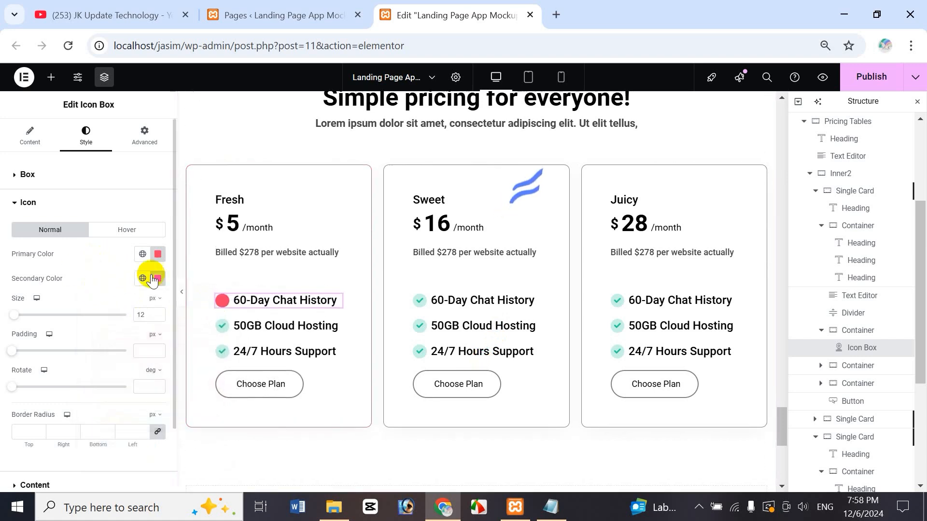
# Lower the opacity of that icon's primary color, making it #FF3E6666.
pyautogui.click(158, 255)
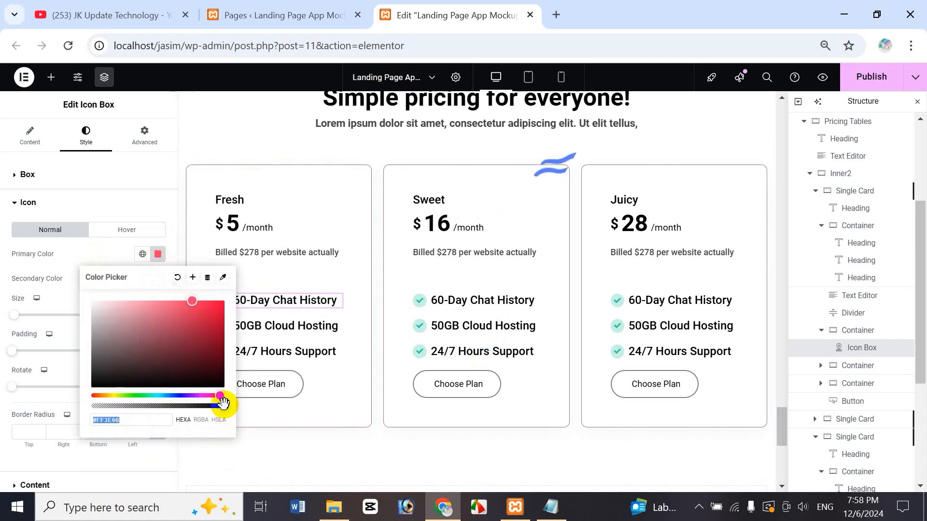
pyautogui.moveTo(222, 407); pyautogui.dragTo(144, 408)
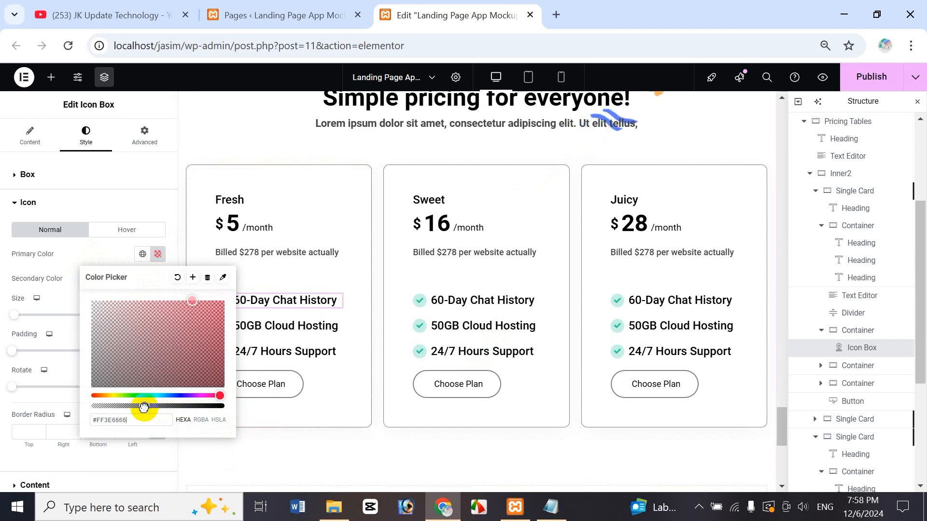
pyautogui.click(107, 257)
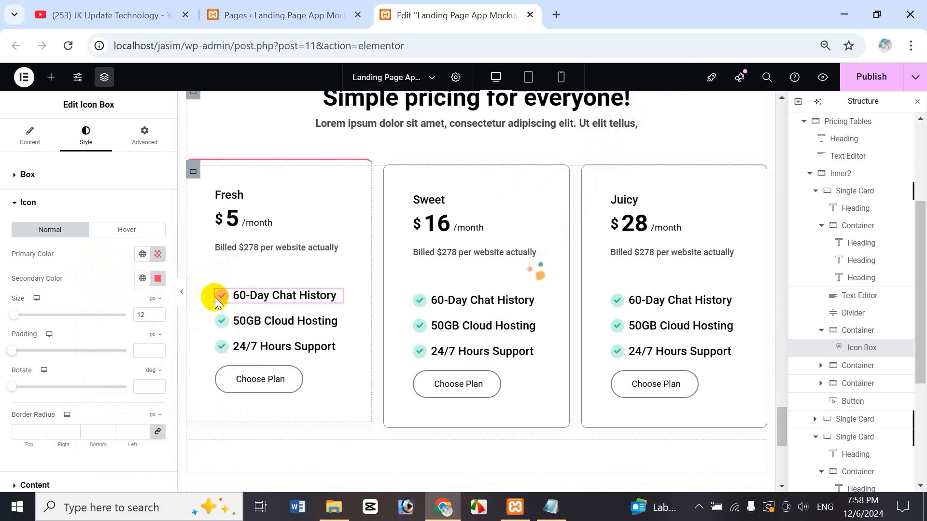
# Copy the Fresh card's "60-Day Chat History" icon box and paste its style onto the "50GB Cloud Hosting" and "24/7 Hours Support" items.
pyautogui.moveTo(217, 300)
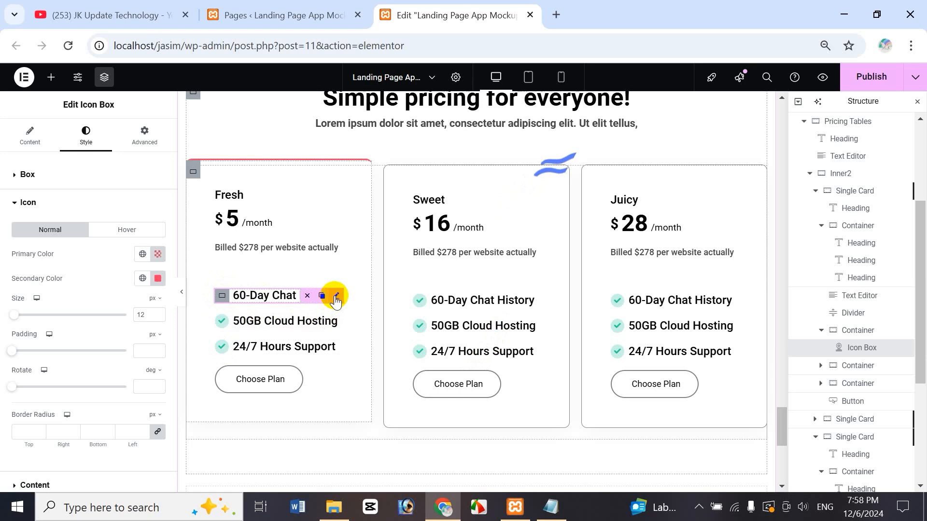
pyautogui.rightClick(335, 297)
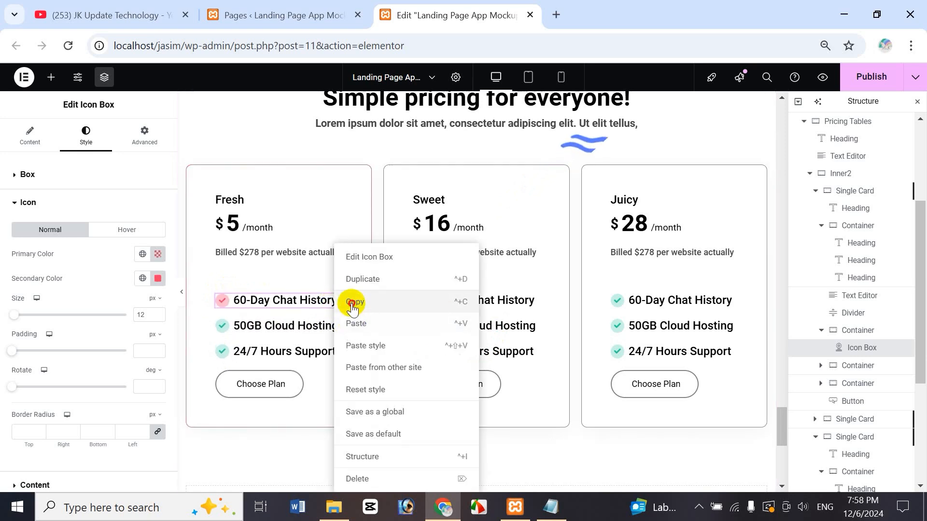
pyautogui.click(352, 303)
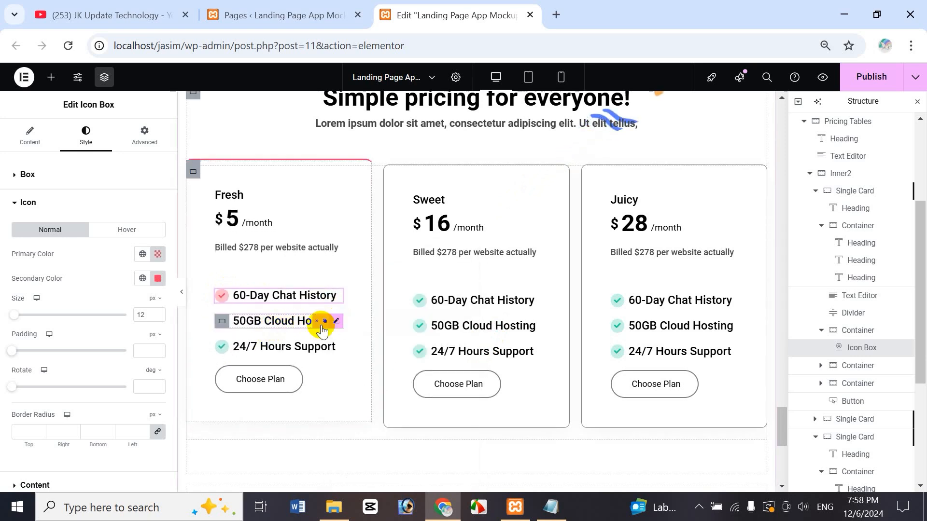
pyautogui.rightClick(272, 327)
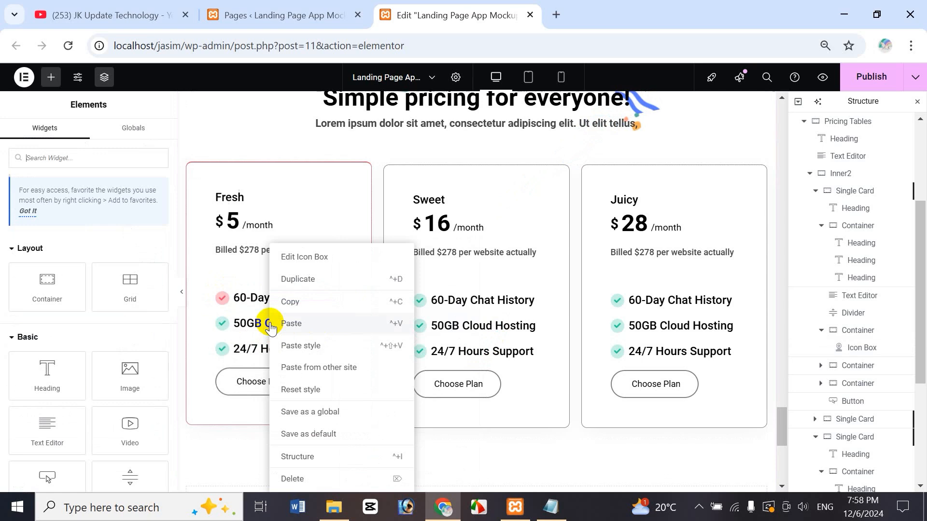
pyautogui.click(297, 344)
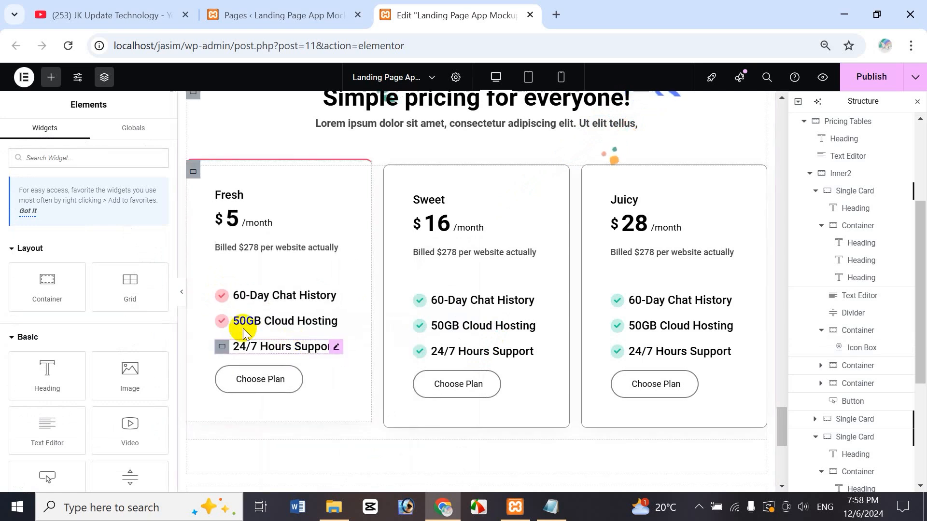
pyautogui.rightClick(263, 348)
pyautogui.click(296, 345)
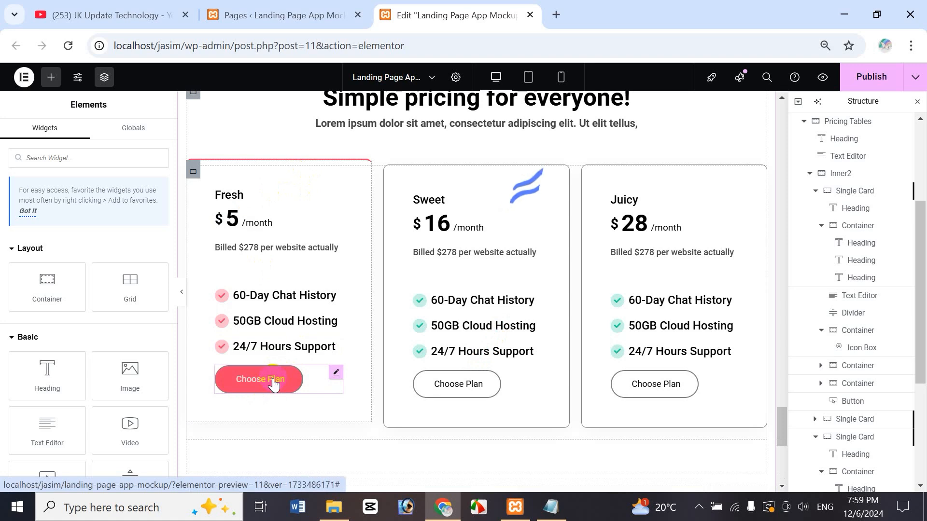
# Set the background color of the Fresh card's "Choose Plan" button to #FF3E66.
pyautogui.click(336, 372)
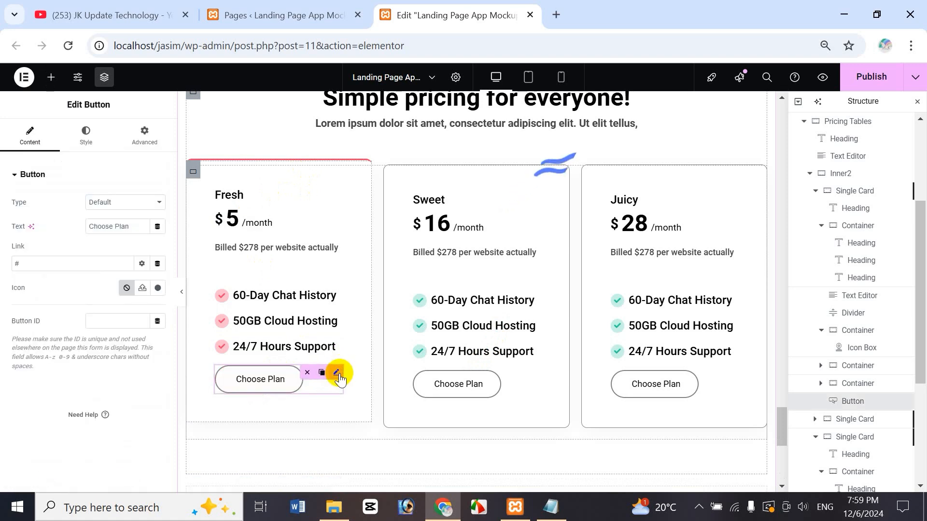
pyautogui.click(86, 135)
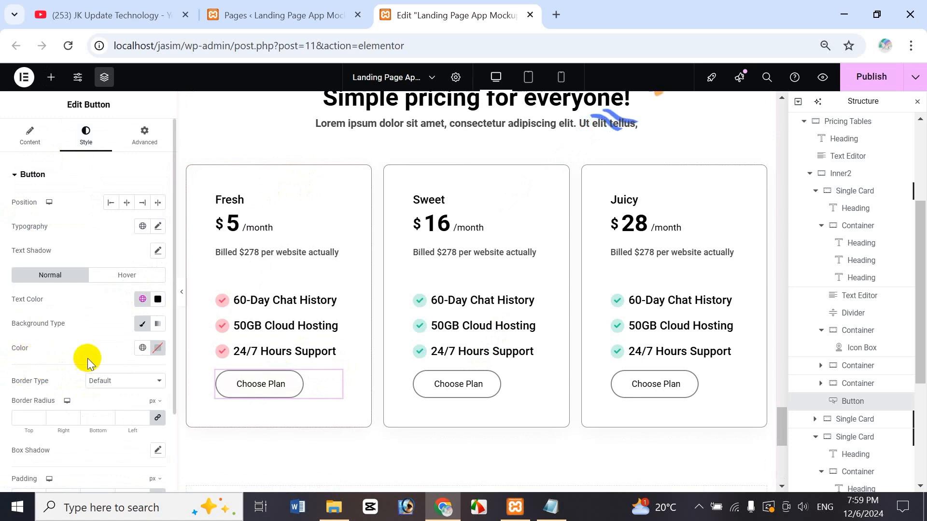
pyautogui.click(158, 349)
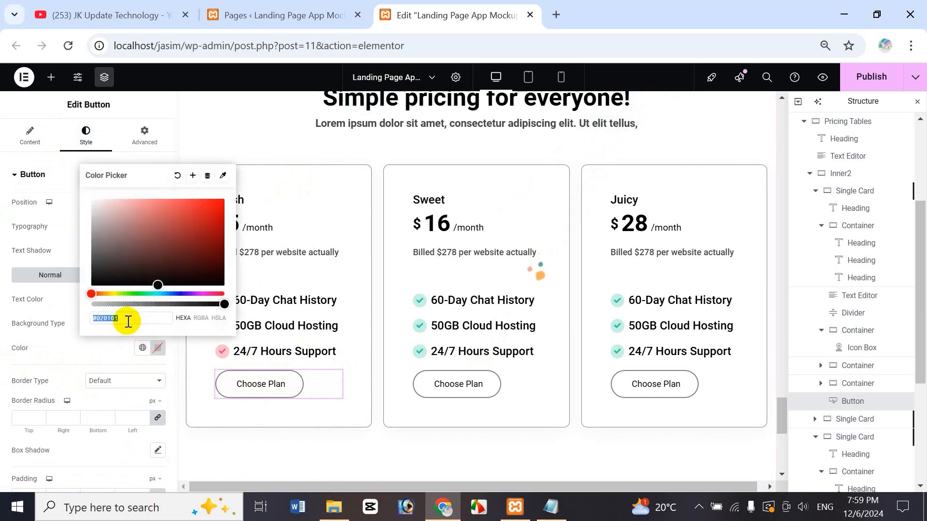
pyautogui.click(142, 347)
pyautogui.click(58, 307)
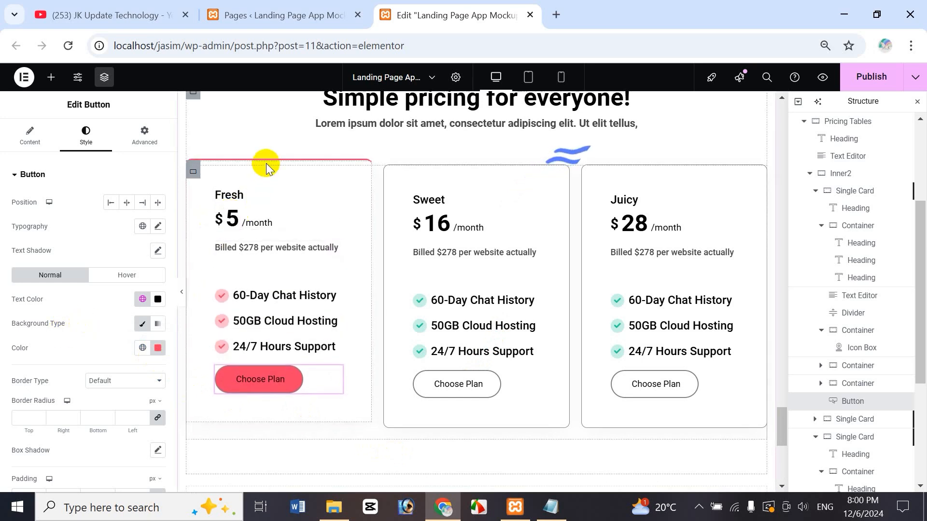
# Compare the hover border color of the Fresh card's container with the "Choose Plan" button's background color and the global colors.
pyautogui.click(849, 199)
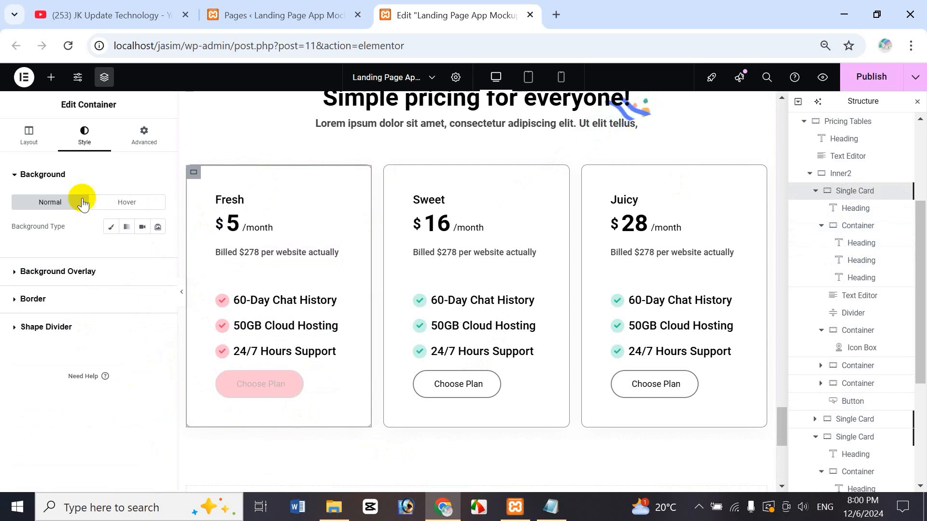
pyautogui.click(43, 303)
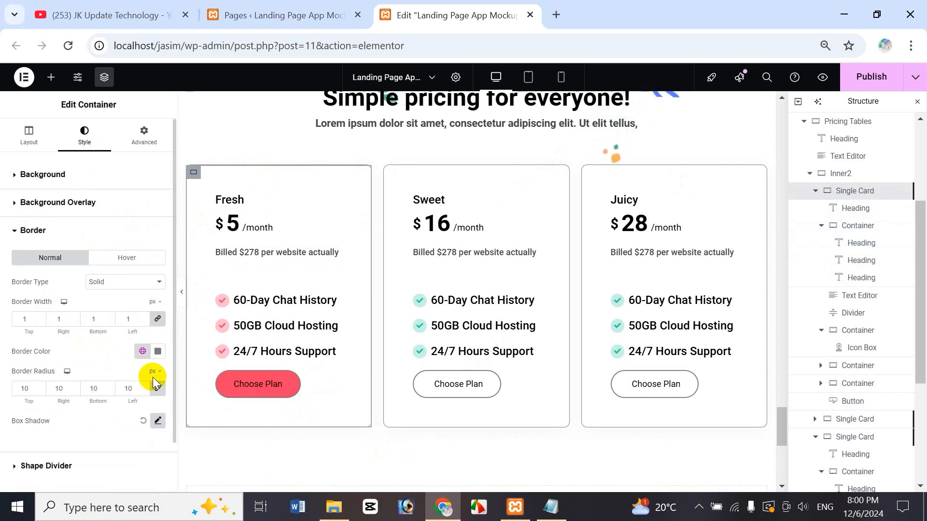
pyautogui.click(131, 258)
pyautogui.click(158, 352)
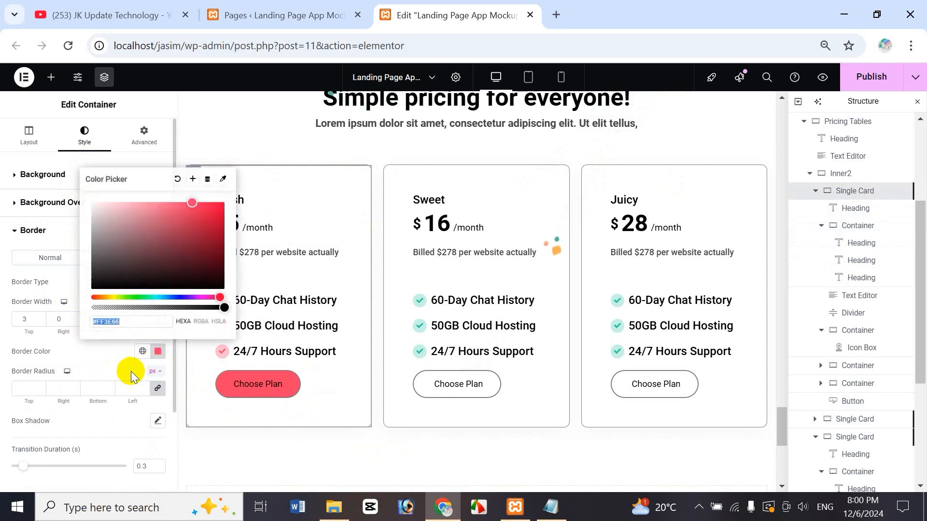
pyautogui.click(257, 384)
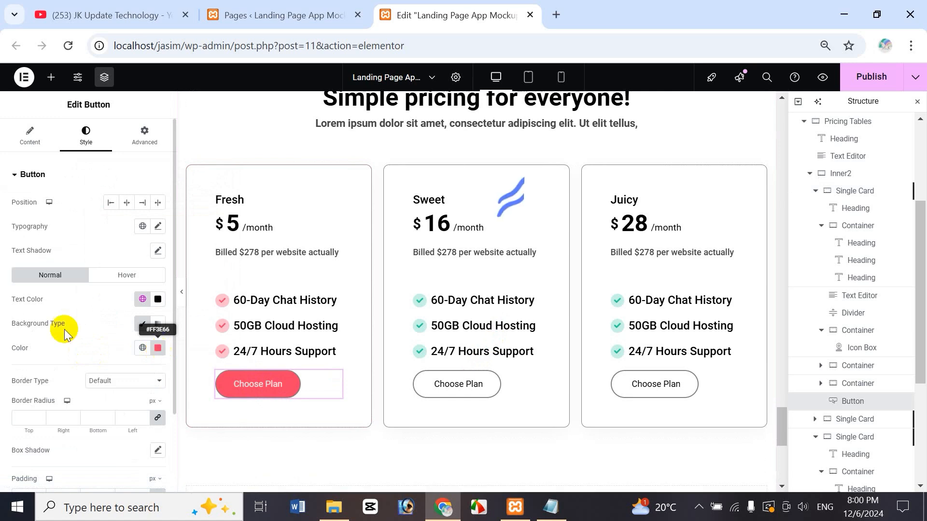
pyautogui.click(142, 348)
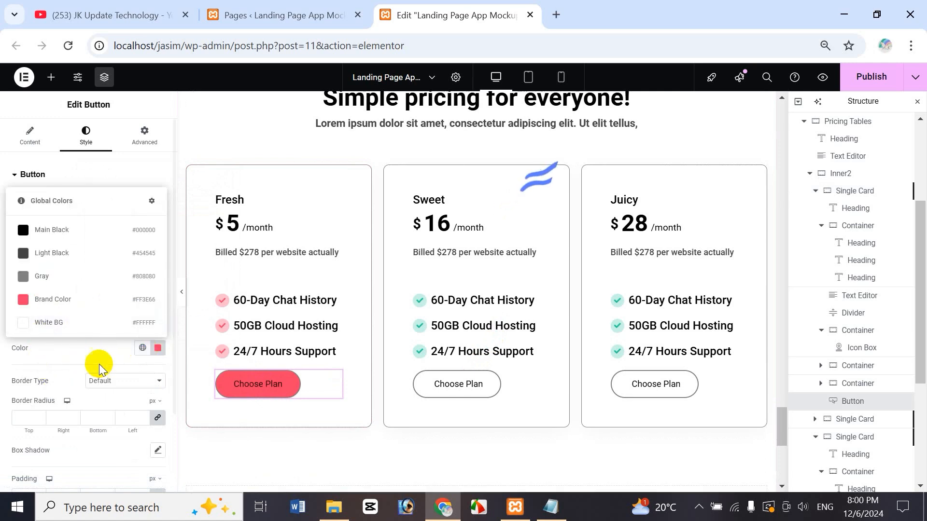
pyautogui.click(158, 347)
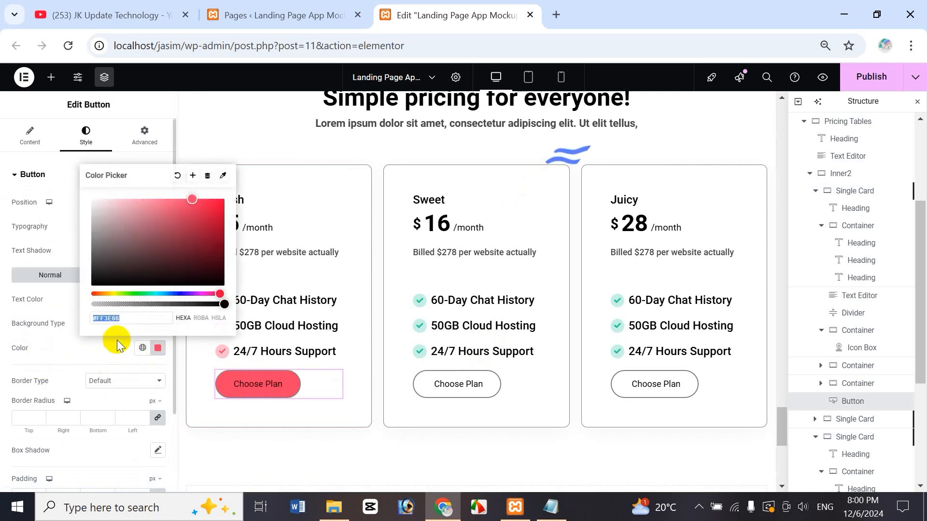
pyautogui.click(96, 350)
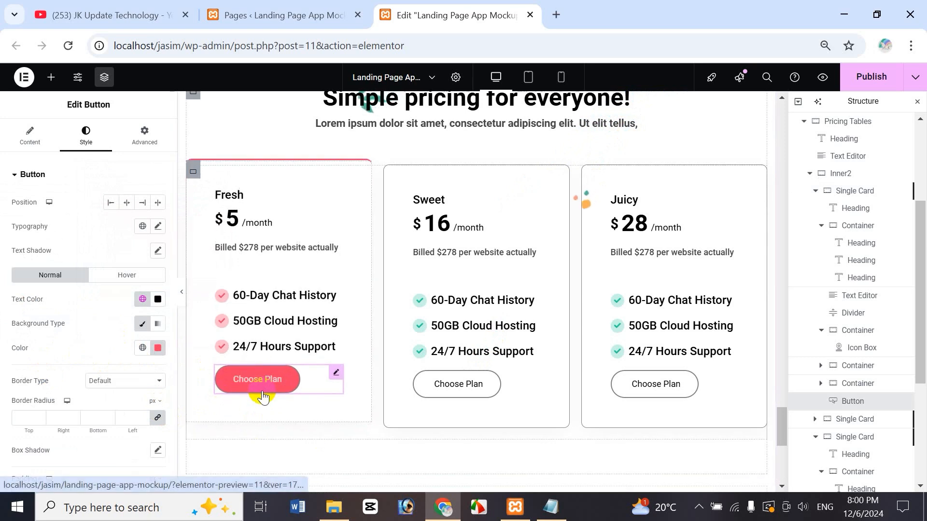
# Set the Fresh card's "Choose Plan" button text to the global White BG color and its hover text color to green #22B949.
pyautogui.click(141, 300)
pyautogui.click(54, 441)
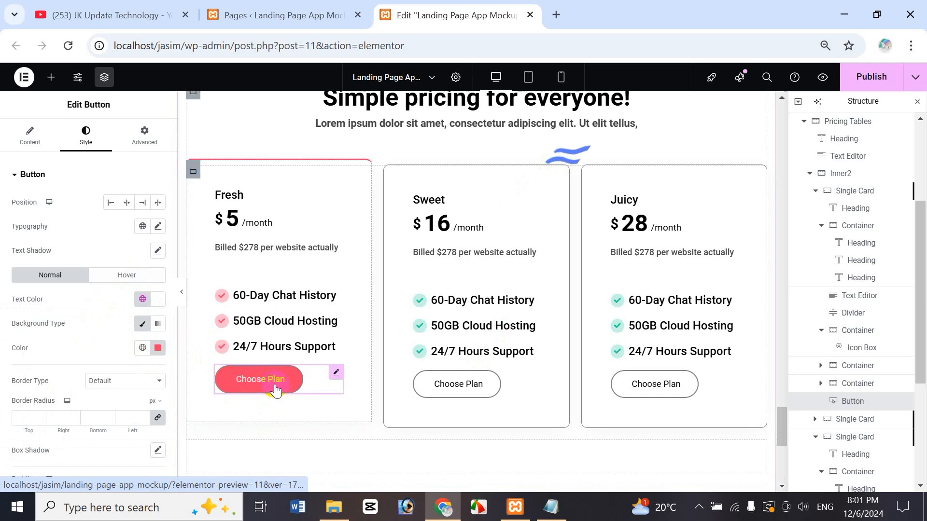
pyautogui.click(127, 275)
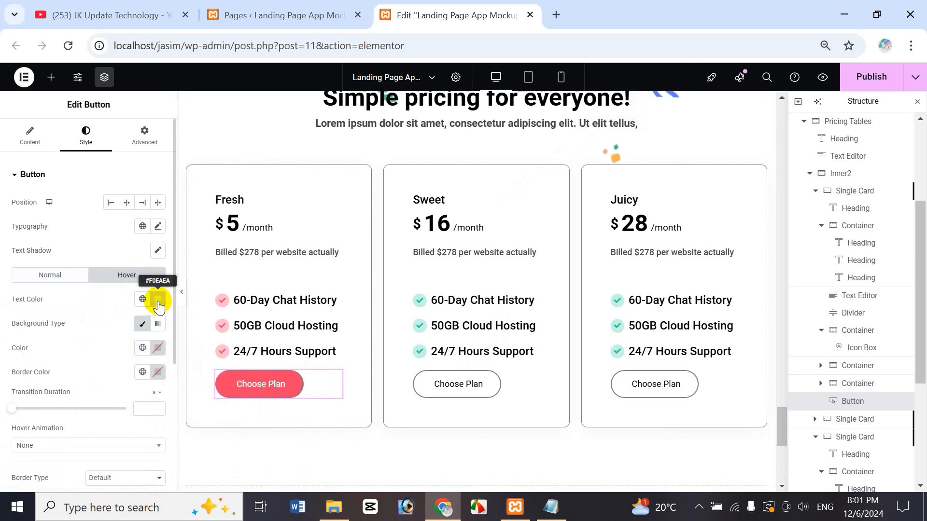
pyautogui.click(159, 300)
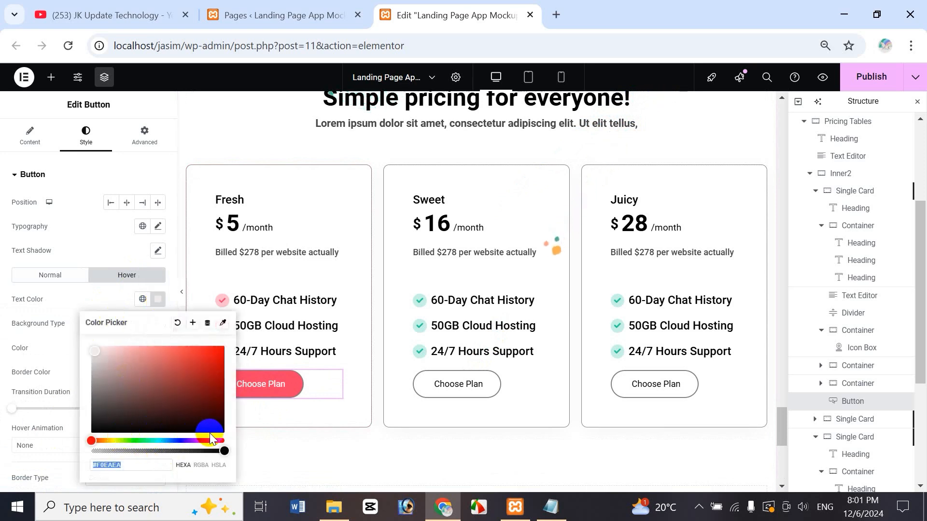
pyautogui.click(141, 441)
pyautogui.click(103, 298)
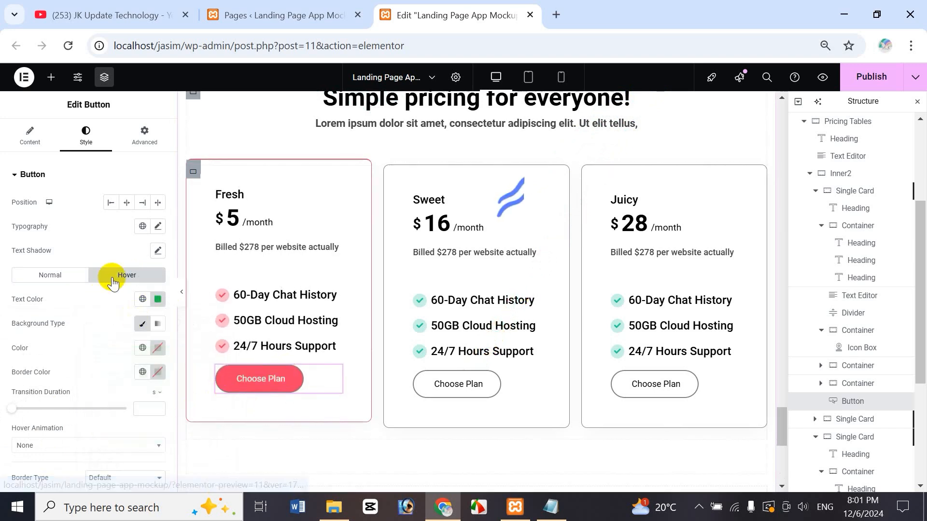
# Change the hover text color of the Fresh card's "Choose Plan" button to blue #2231B9.
pyautogui.click(158, 299)
pyautogui.tripleClick(175, 465)
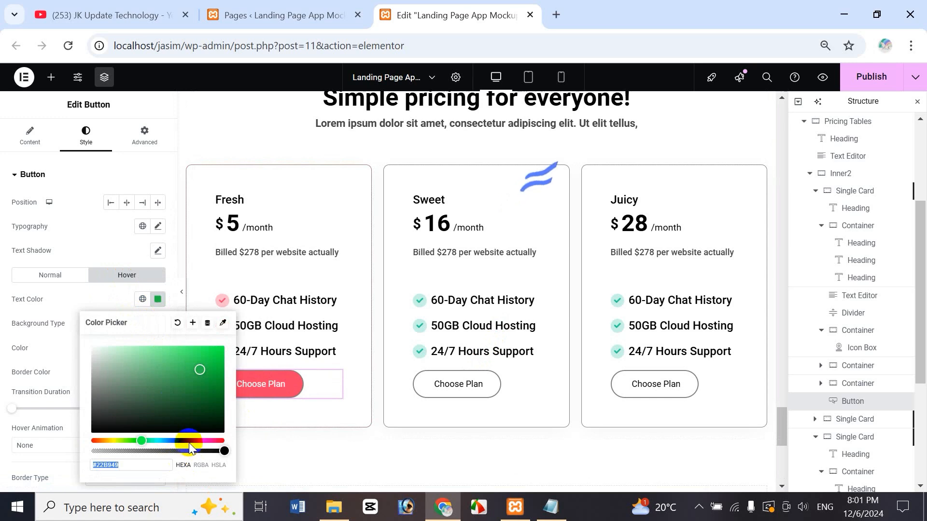
pyautogui.click(178, 441)
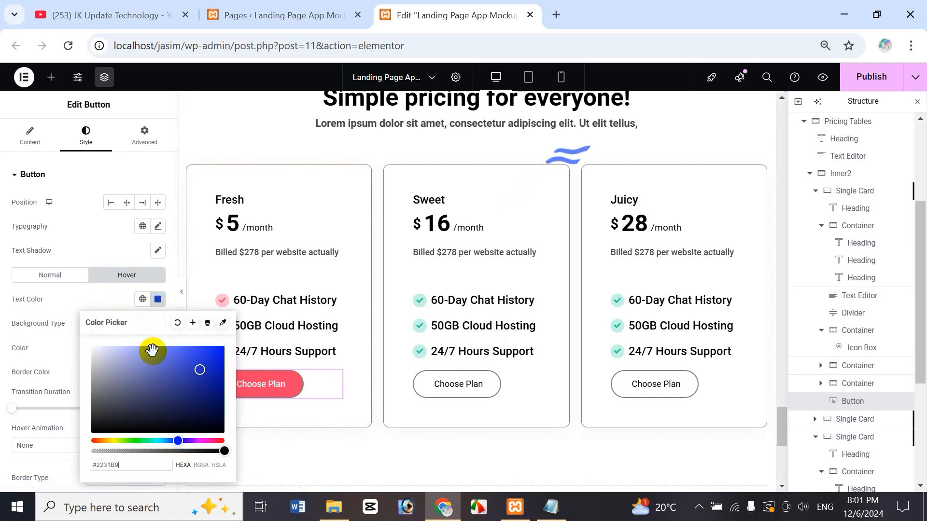
pyautogui.click(97, 298)
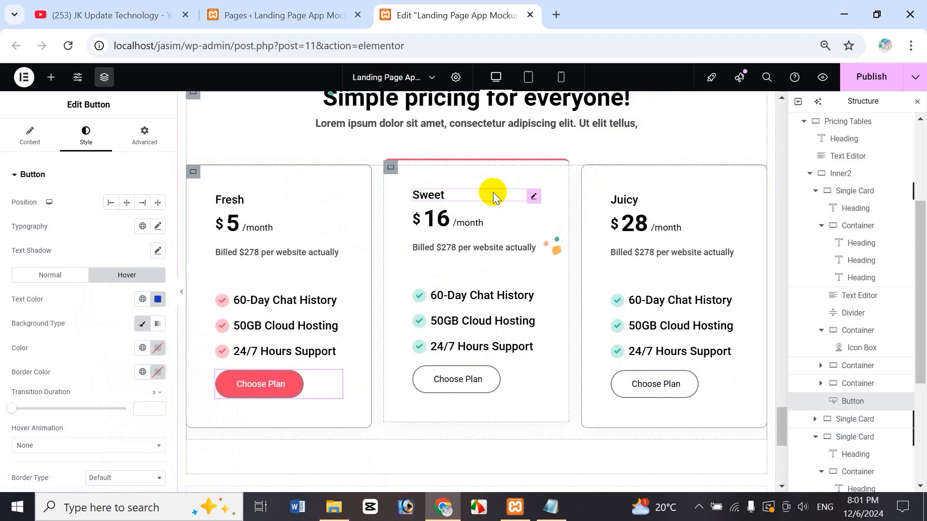
# Set the hover border color of the Sweet card's container to dark blue #29306D and copy that hex code.
pyautogui.click(859, 420)
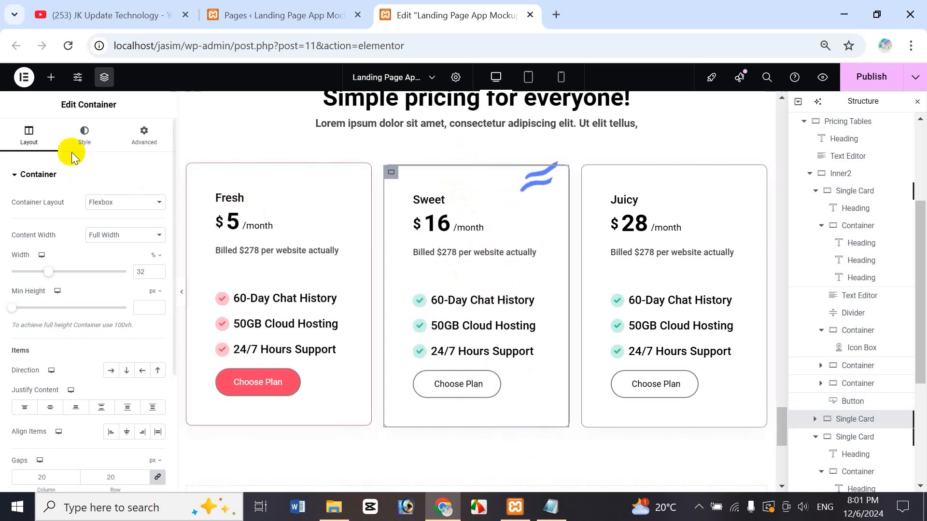
pyautogui.click(87, 142)
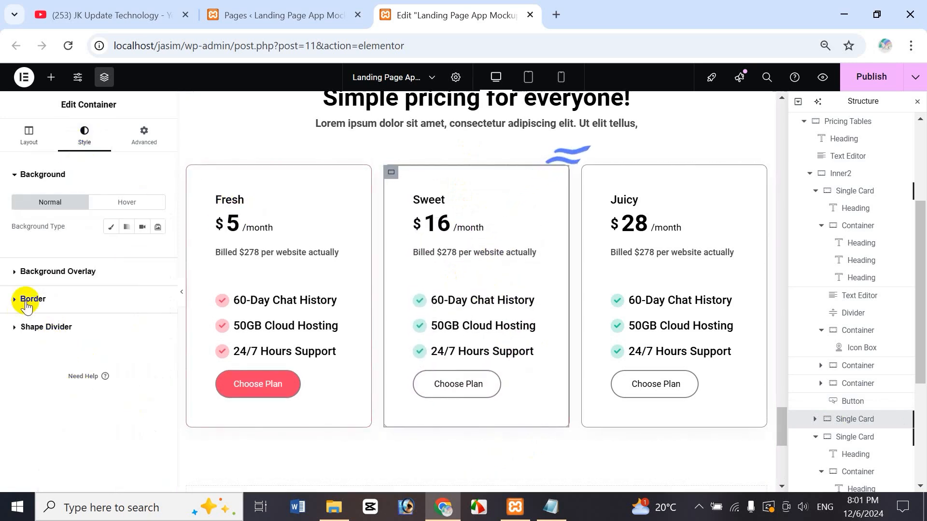
pyautogui.click(25, 302)
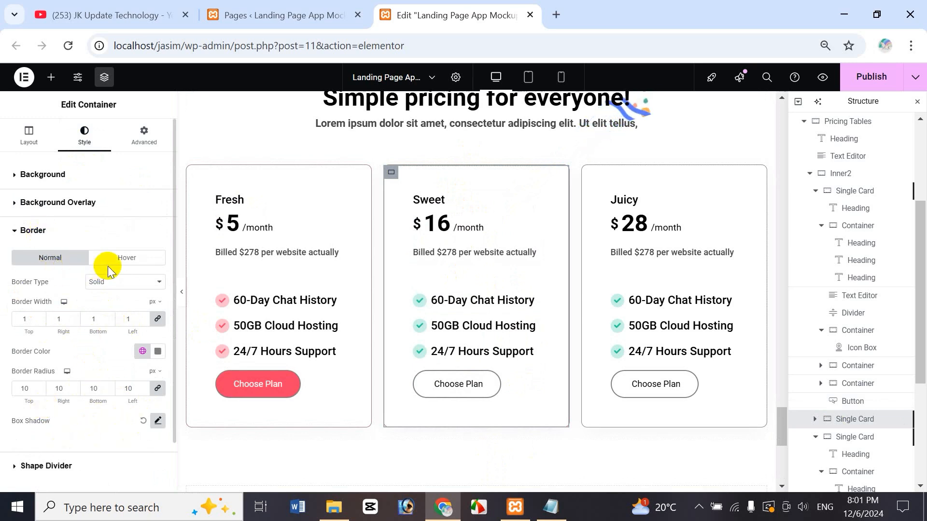
pyautogui.click(126, 261)
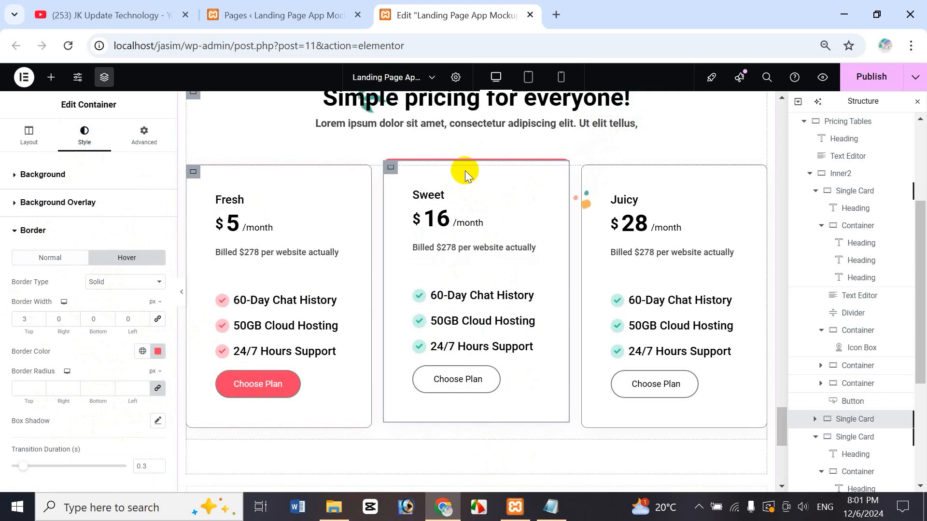
pyautogui.click(158, 353)
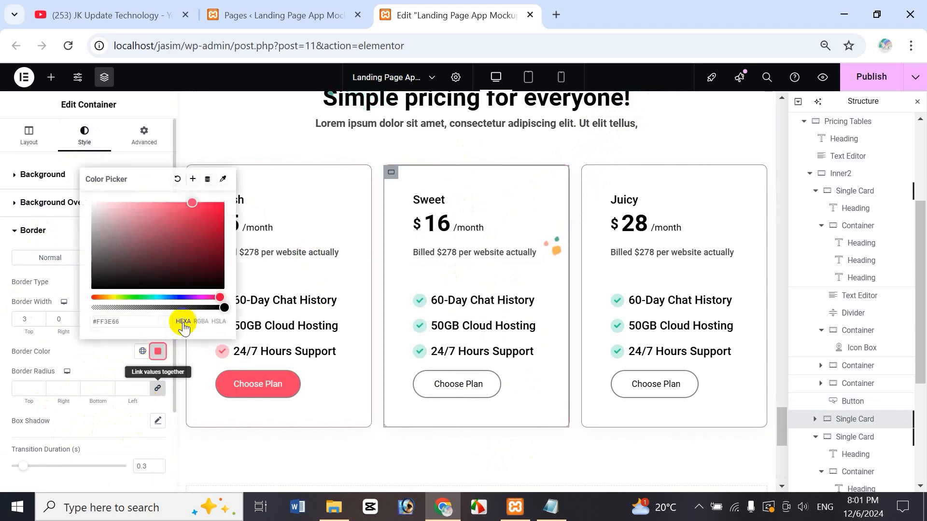
pyautogui.moveTo(217, 296); pyautogui.dragTo(178, 298)
pyautogui.click(174, 250)
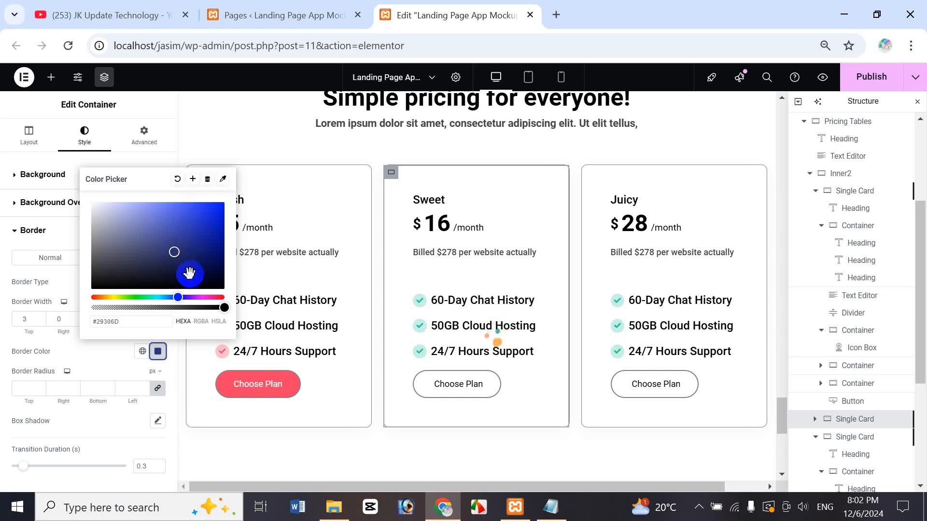
pyautogui.moveTo(137, 322); pyautogui.dragTo(57, 323)
pyautogui.hotkey('ctrl', 'c')
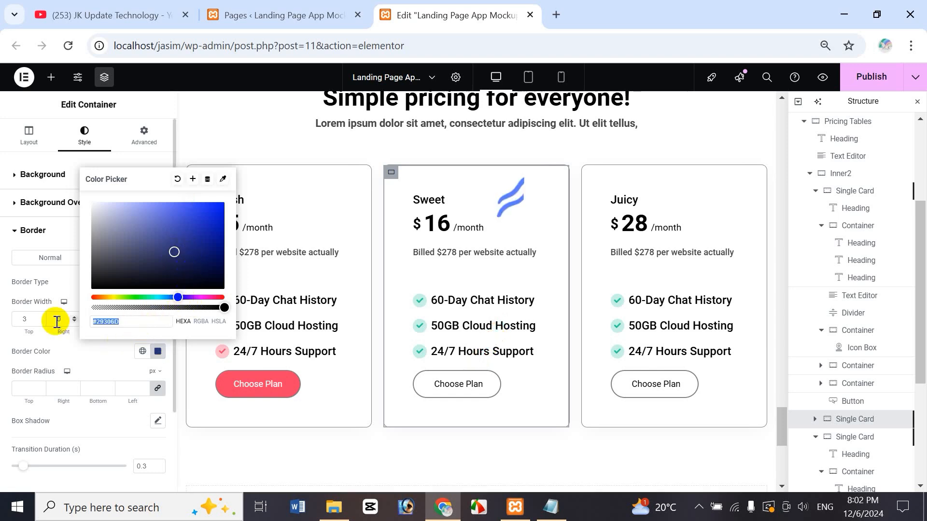
pyautogui.click(101, 355)
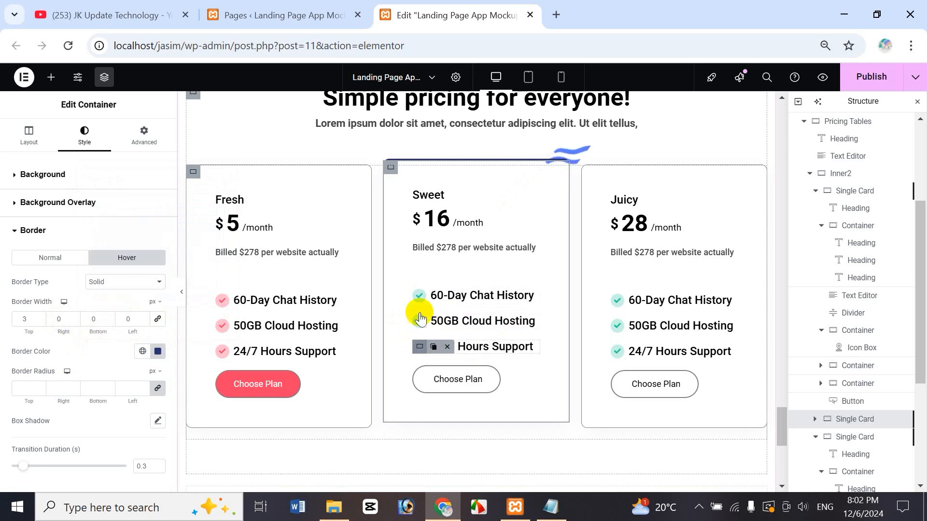
# Set the primary and secondary icon colors of the Sweet card's "60-Day Chat History" icon box to #29306D.
pyautogui.click(533, 296)
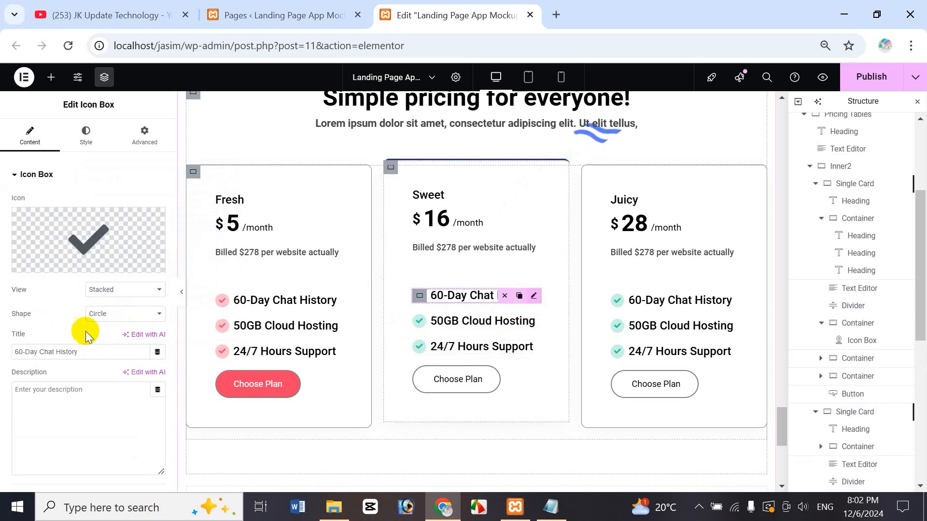
pyautogui.click(91, 135)
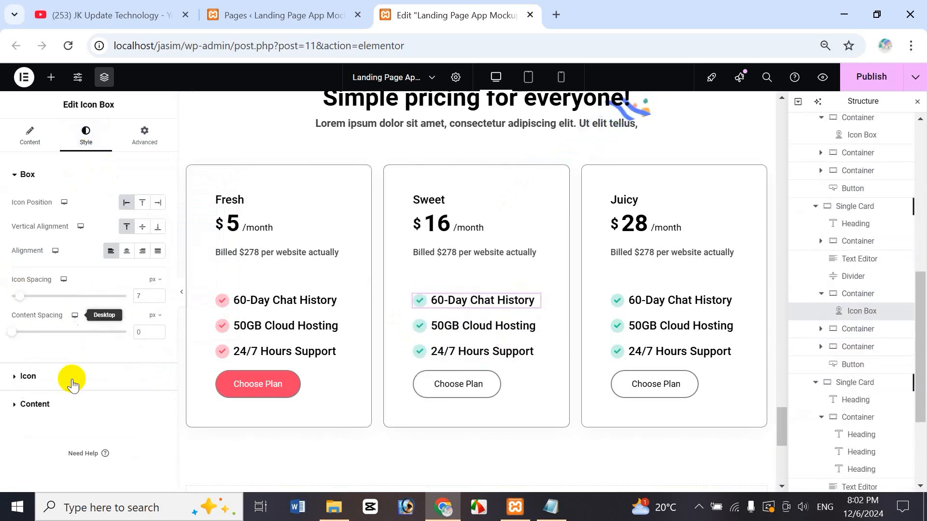
pyautogui.click(9, 377)
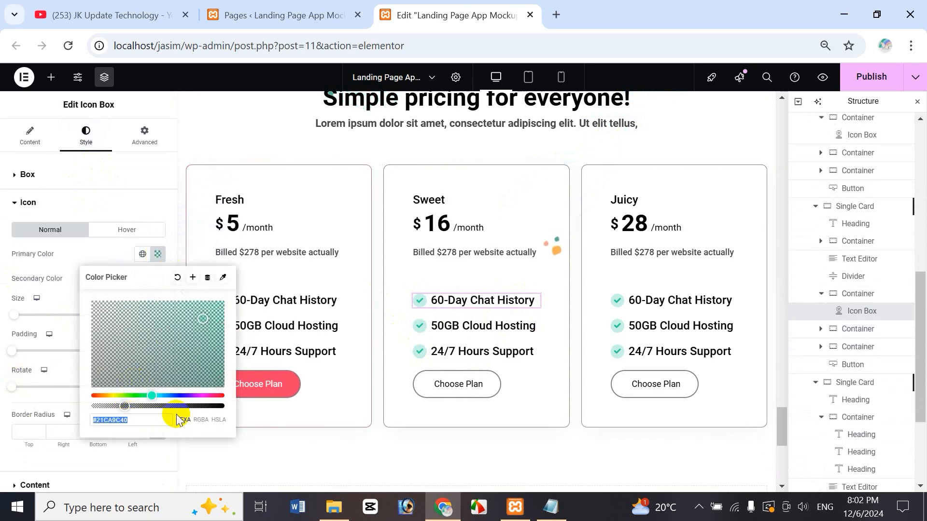
pyautogui.hotkey('ctrl', 'v')
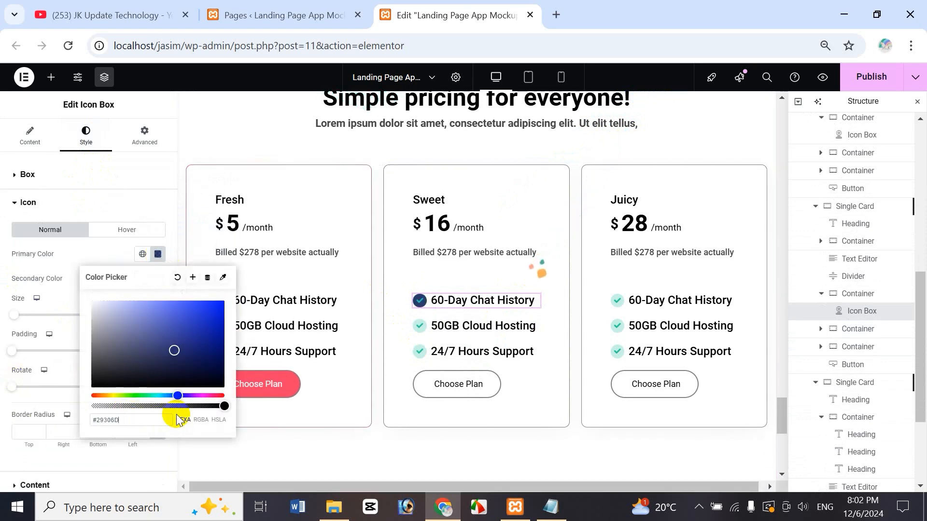
pyautogui.click(85, 260)
pyautogui.click(156, 280)
pyautogui.tripleClick(166, 454)
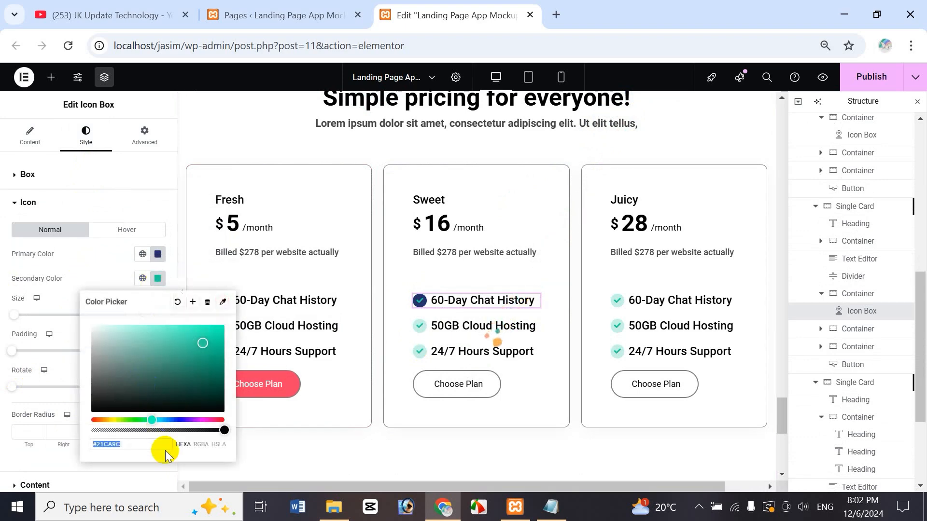
pyautogui.hotkey('ctrl', 'v')
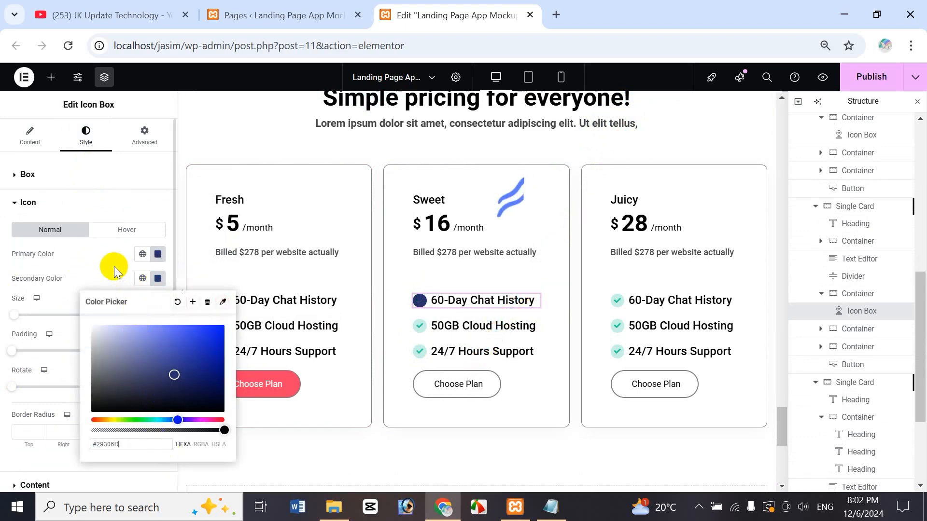
# Reduce the opacity of the "60-Day Chat History" icon's primary color in the Sweet card to give #29306D63.
pyautogui.click(115, 266)
pyautogui.click(158, 255)
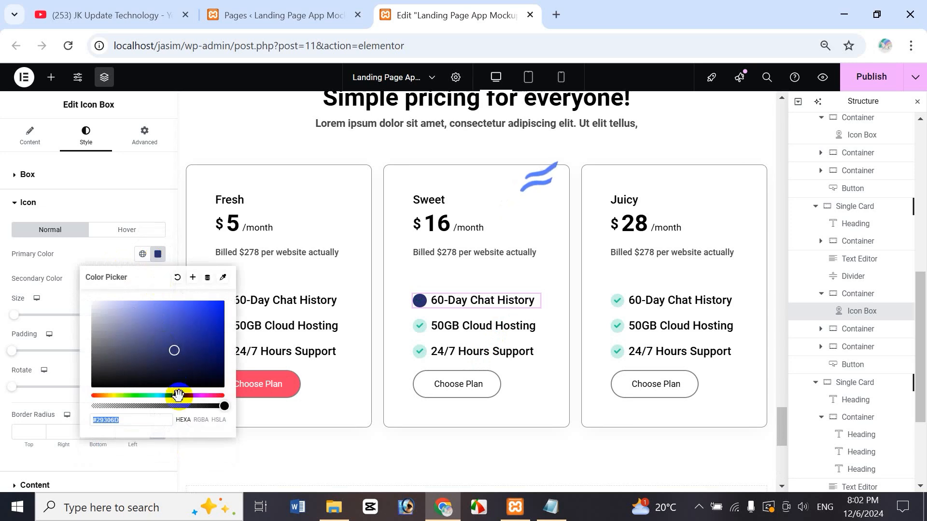
pyautogui.moveTo(223, 404); pyautogui.dragTo(145, 409)
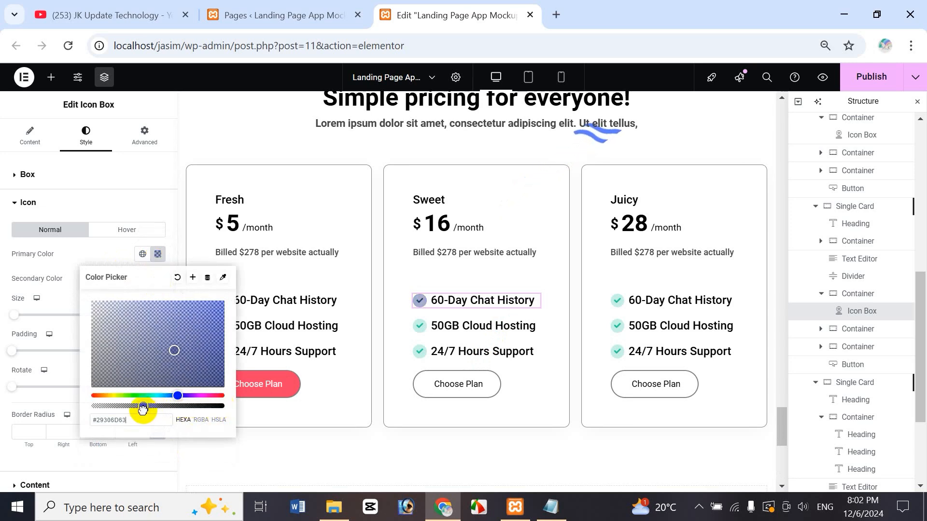
pyautogui.click(97, 256)
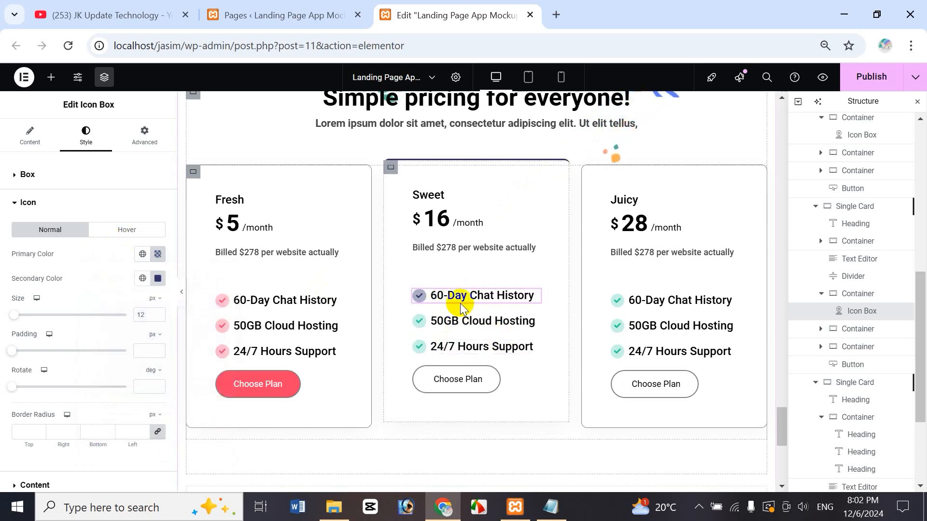
# Copy the Sweet card's "60-Day Chat History" icon box and paste its style onto the "50GB Cloud Hosting" and "24/7 Hours Support" icon boxes.
pyautogui.rightClick(485, 299)
pyautogui.click(523, 344)
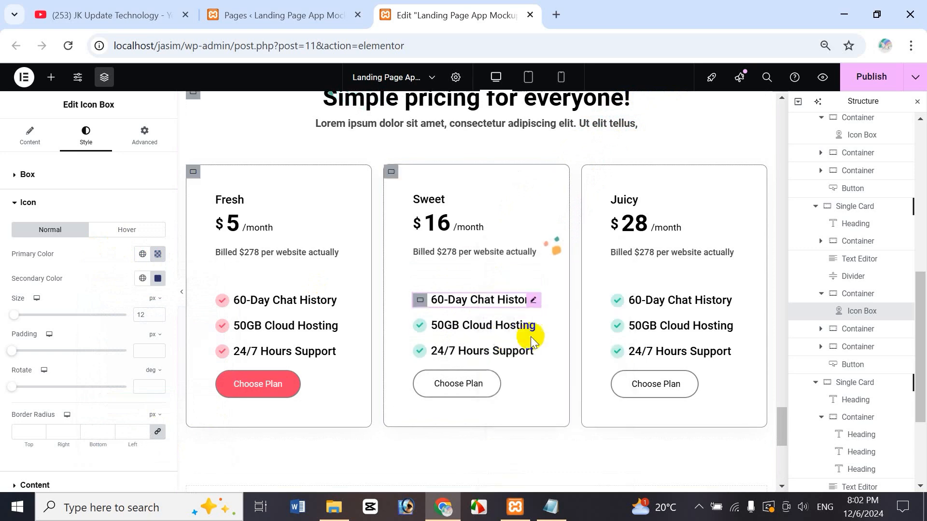
pyautogui.rightClick(498, 322)
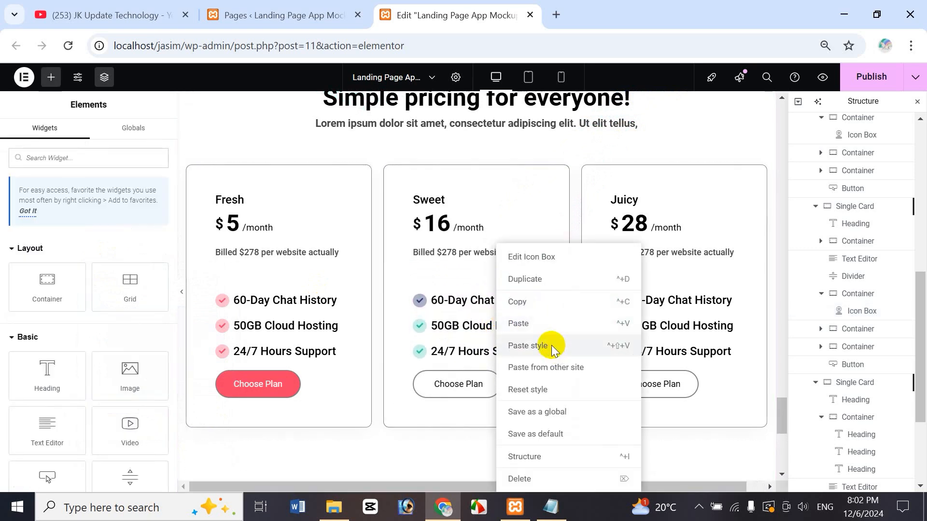
pyautogui.click(552, 348)
pyautogui.rightClick(480, 350)
pyautogui.click(517, 346)
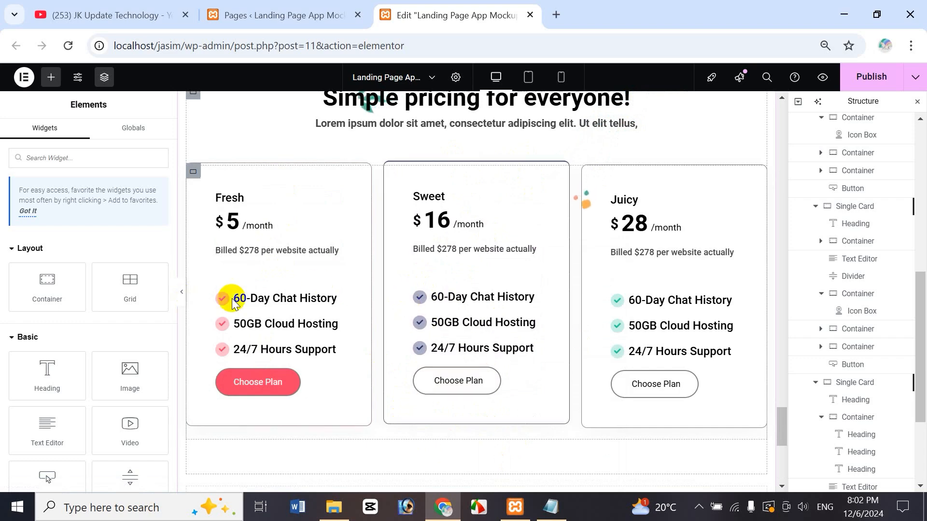
pyautogui.doubleClick(513, 297)
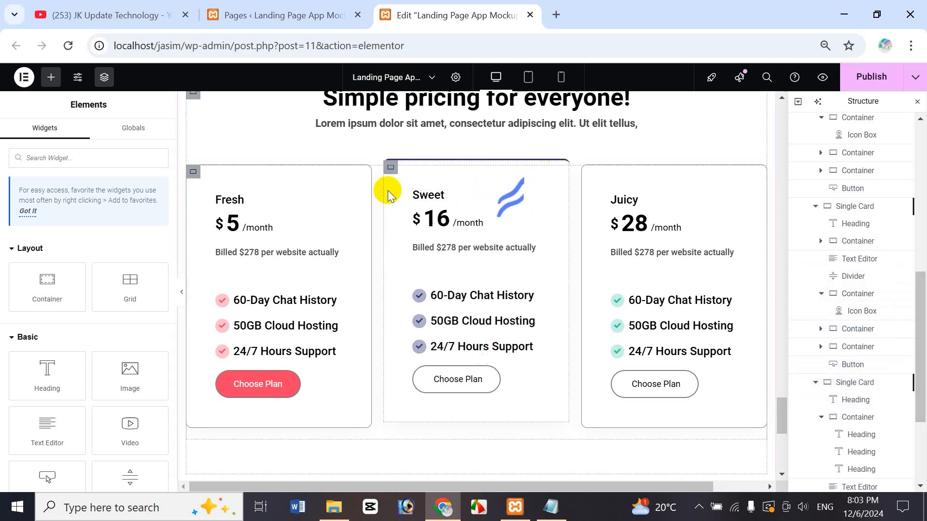
# Copy the hex code #29306D from the hover border color of the Sweet card's container.
pyautogui.moveTo(397, 169)
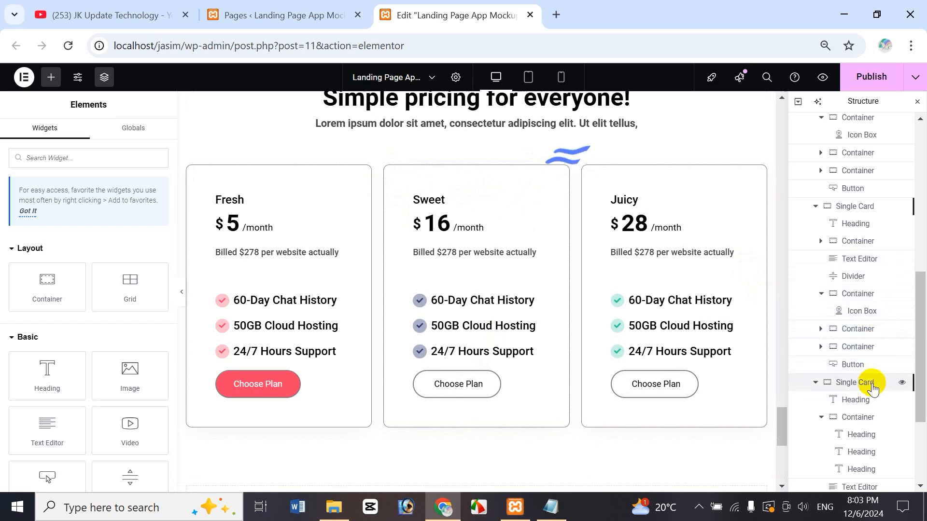
pyautogui.click(852, 365)
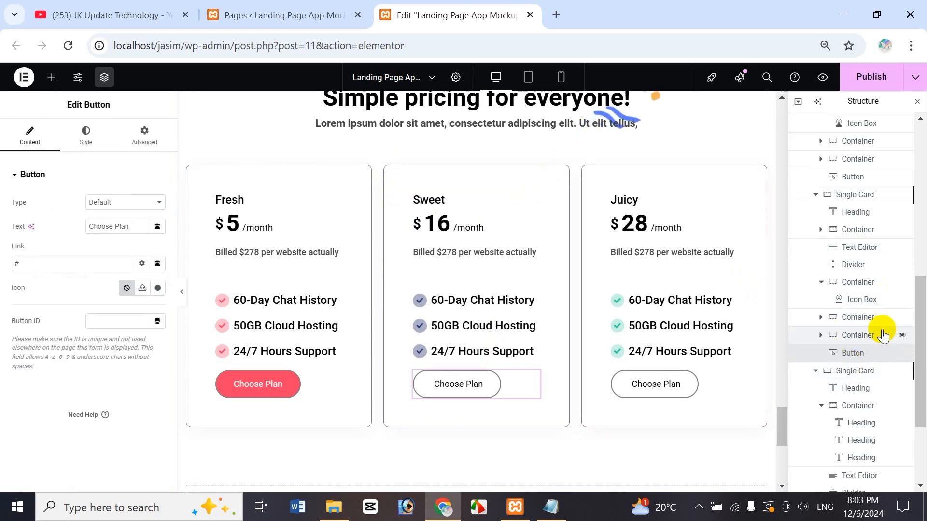
pyautogui.click(862, 198)
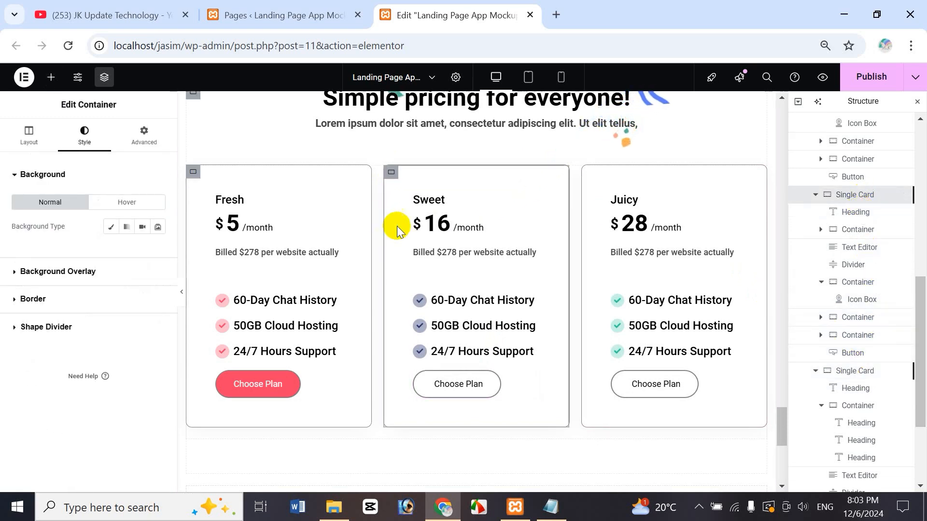
pyautogui.click(30, 300)
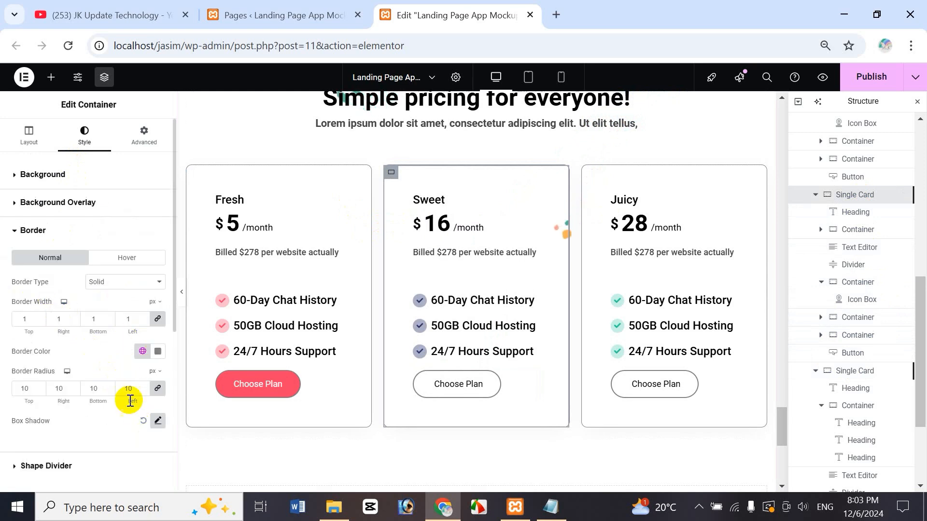
pyautogui.click(131, 259)
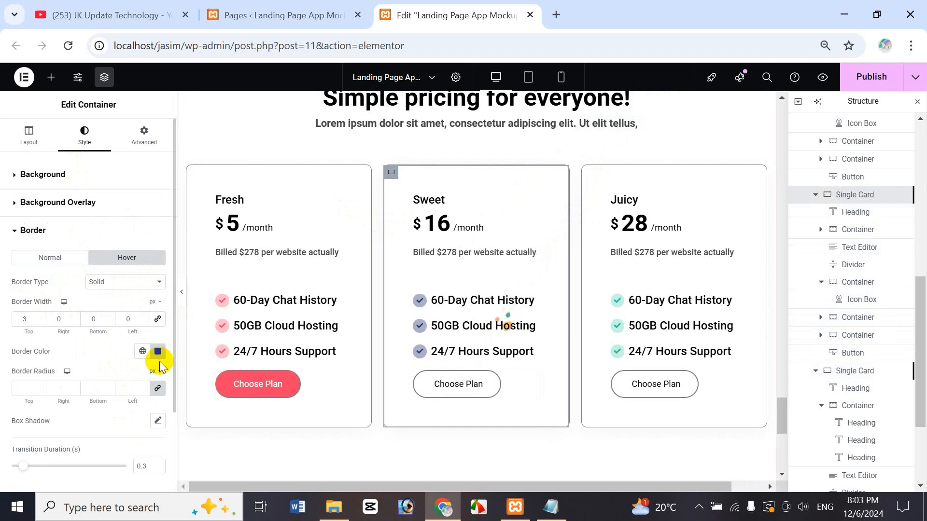
pyautogui.click(157, 352)
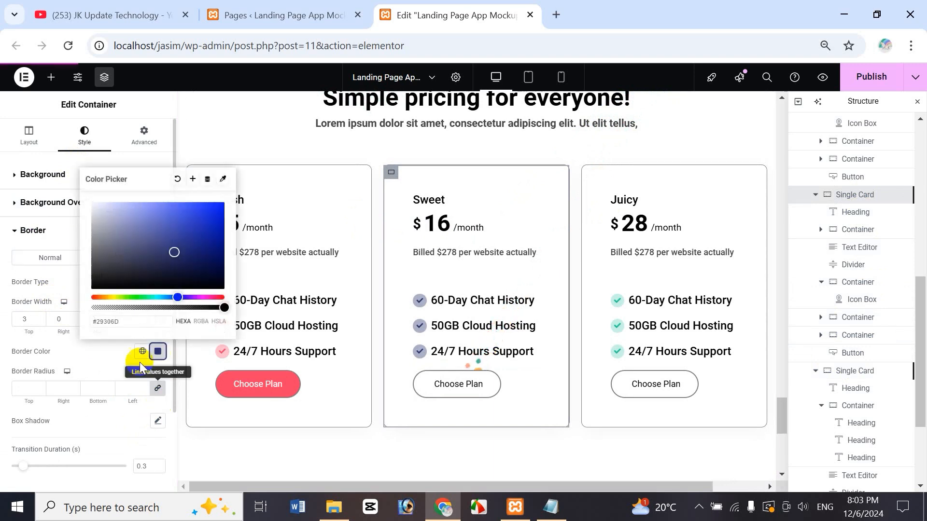
pyautogui.moveTo(130, 317); pyautogui.dragTo(59, 315)
pyautogui.hotkey('ctrl', 'c')
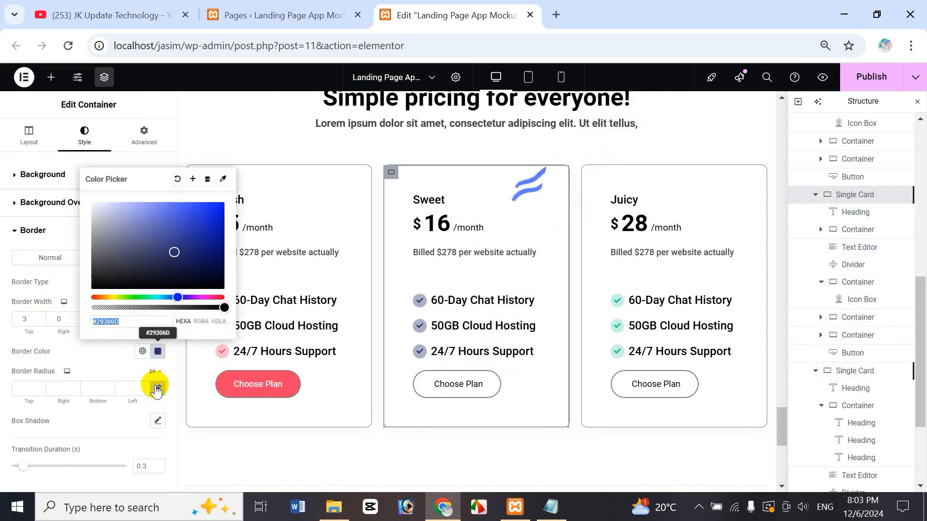
# Set the background color of the Sweet card's "Choose Plan" button to #29306D.
pyautogui.click(532, 374)
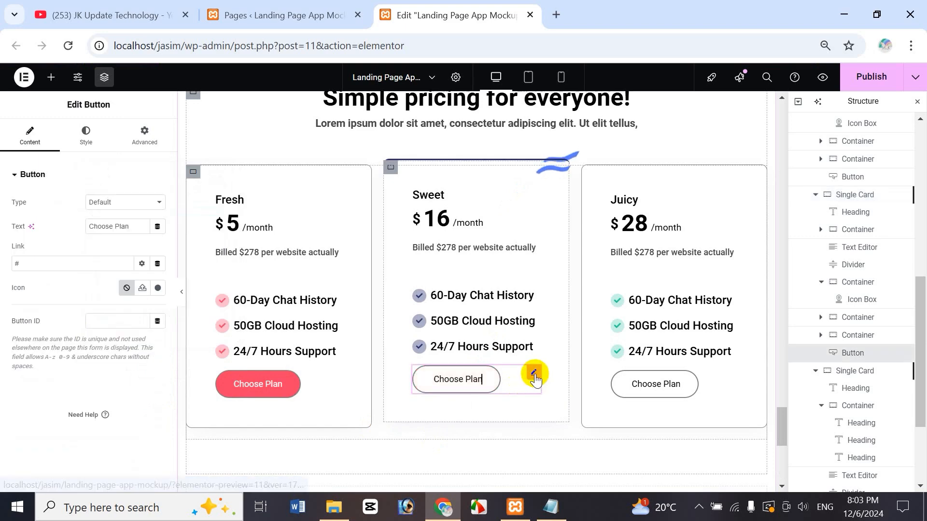
pyautogui.click(86, 135)
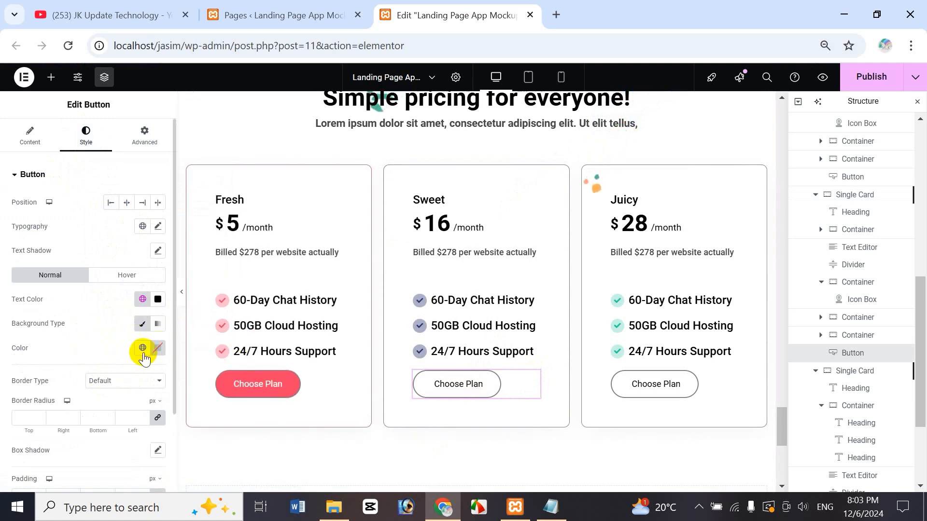
pyautogui.click(157, 348)
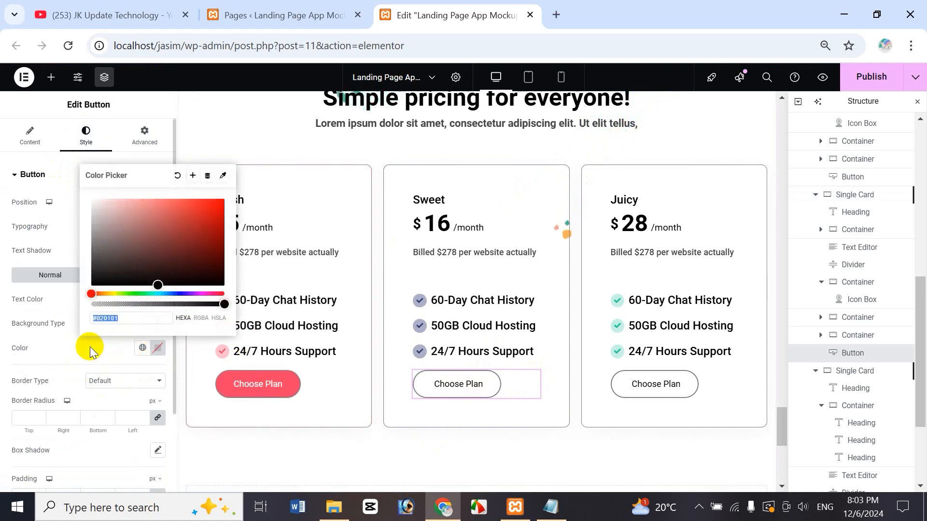
pyautogui.hotkey('ctrl', 'v')
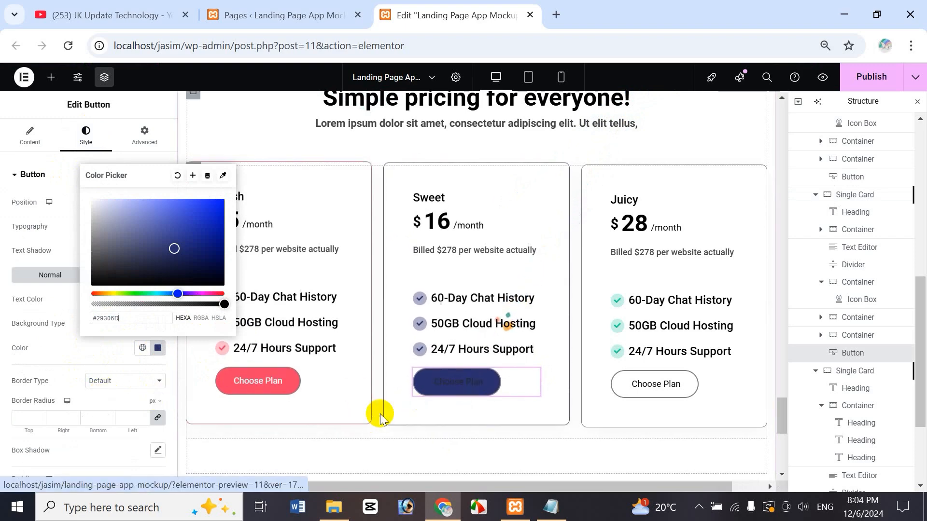
pyautogui.click(108, 350)
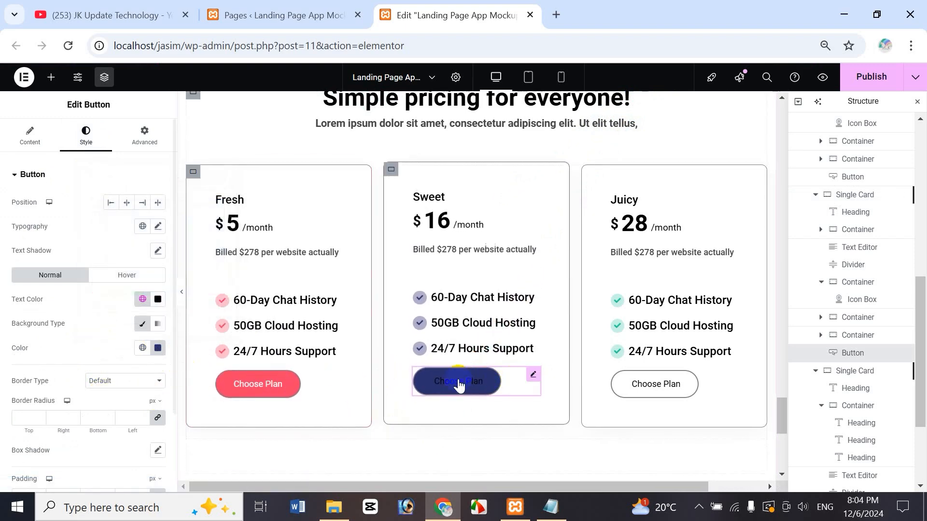
# Set the text color of the Sweet card's "Choose Plan" button to pale green #94B994.
pyautogui.click(158, 301)
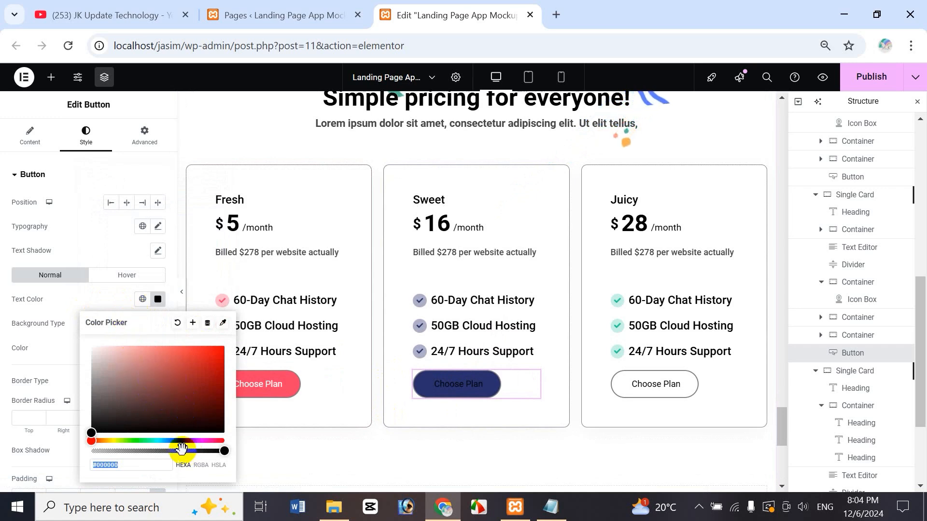
pyautogui.click(135, 440)
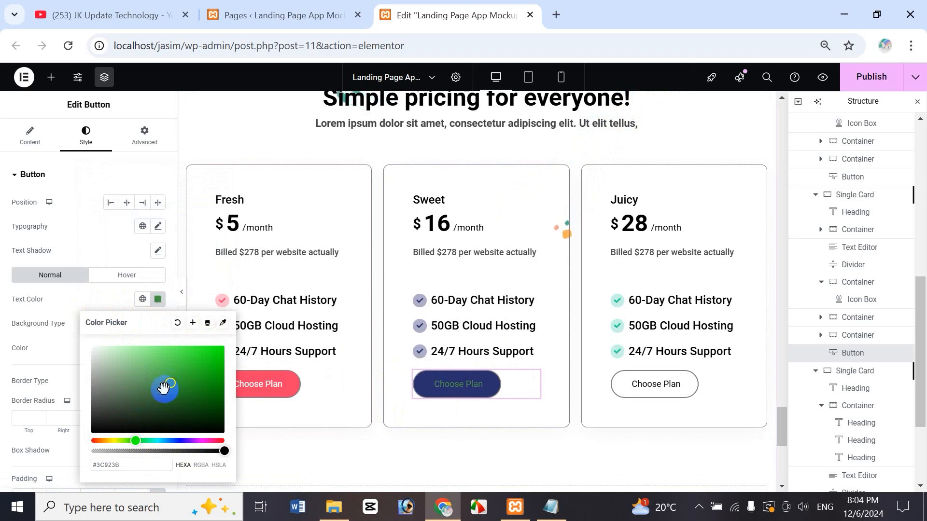
pyautogui.click(117, 368)
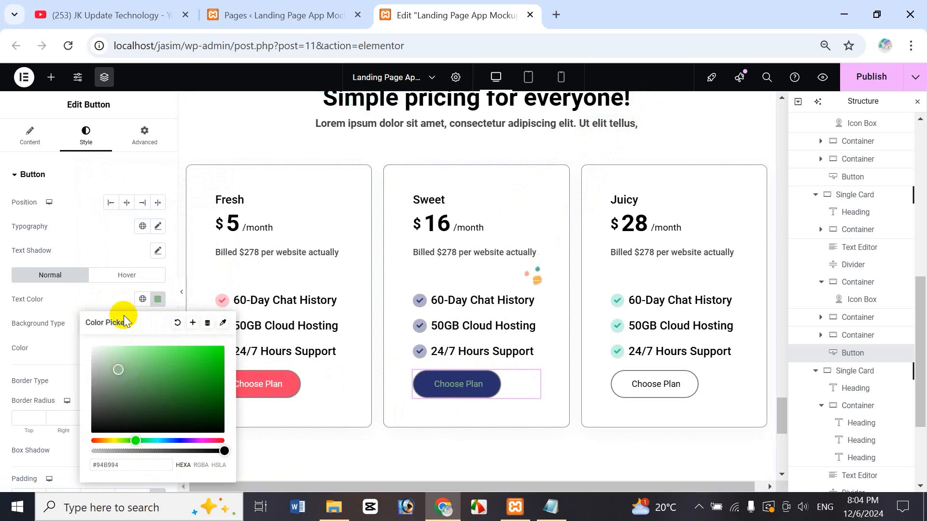
pyautogui.click(103, 303)
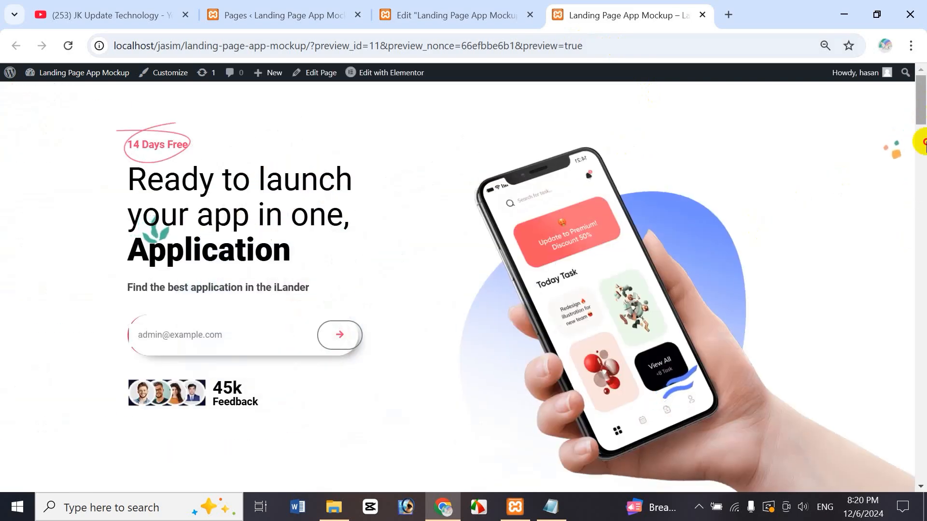
# Check the pricing section in the page preview and return to the Elementor editor.
pyautogui.moveTo(923, 142); pyautogui.dragTo(923, 436)
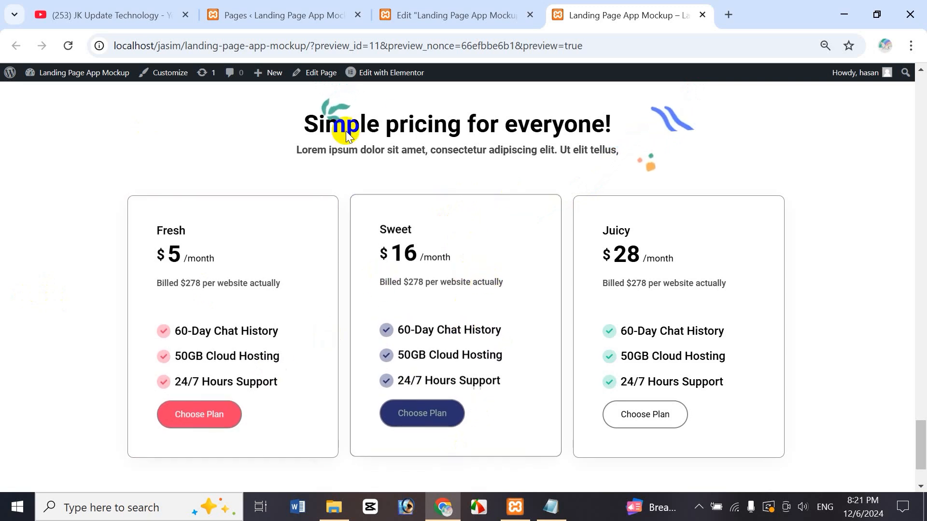
pyautogui.click(451, 19)
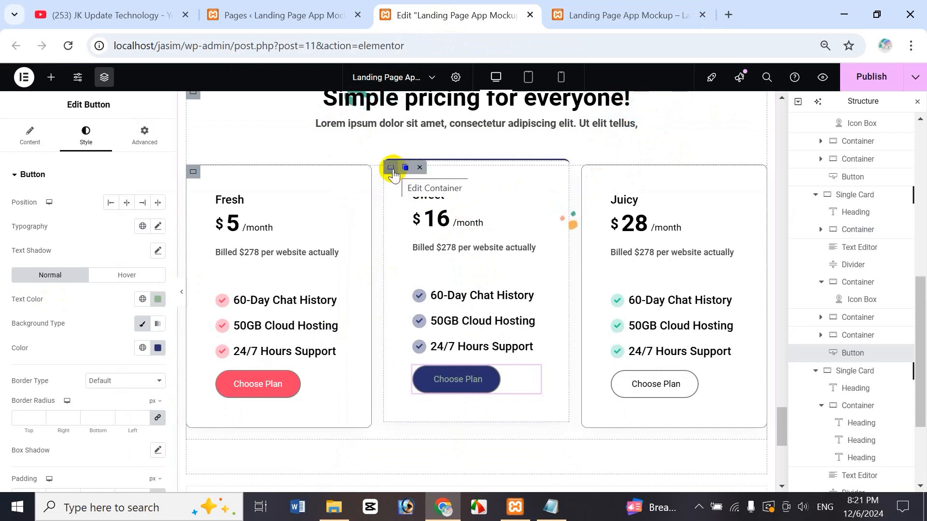
# Set the normal border color of the Sweet card's container to blue #1A26BA.
pyautogui.click(462, 202)
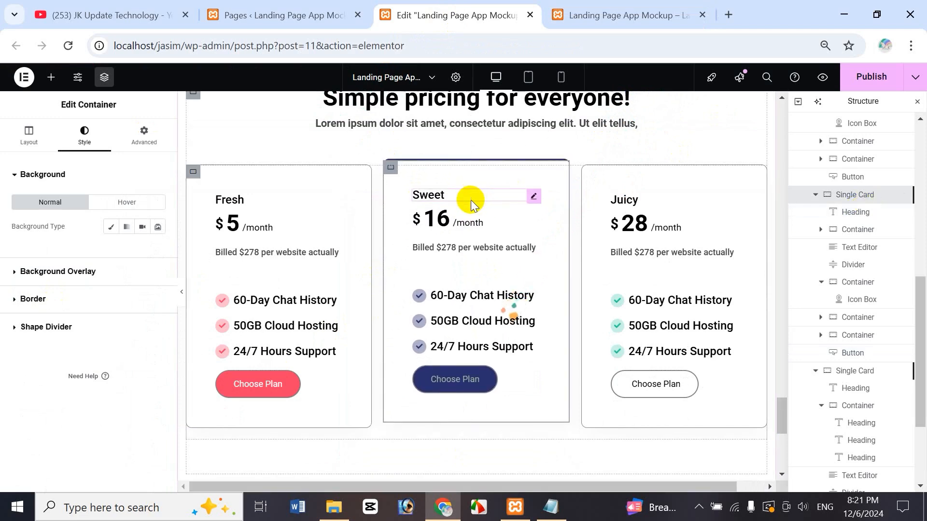
pyautogui.click(34, 302)
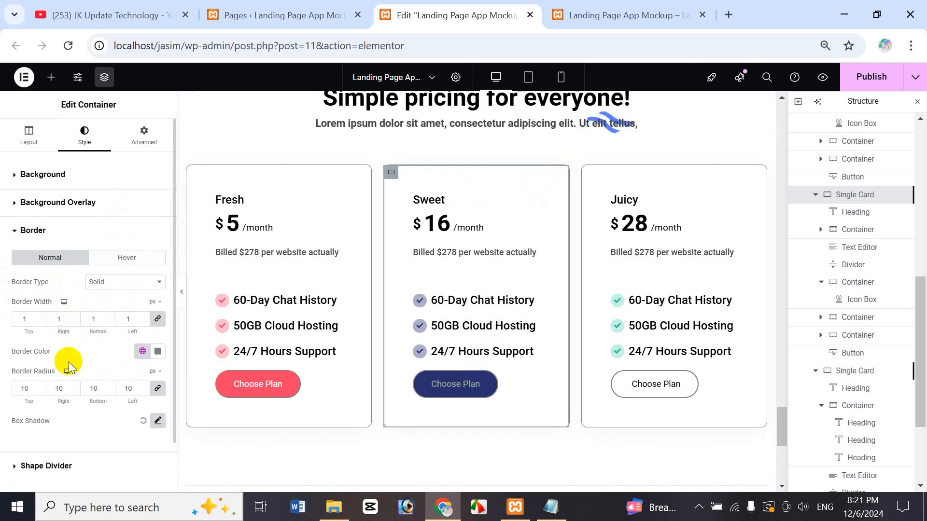
pyautogui.click(158, 351)
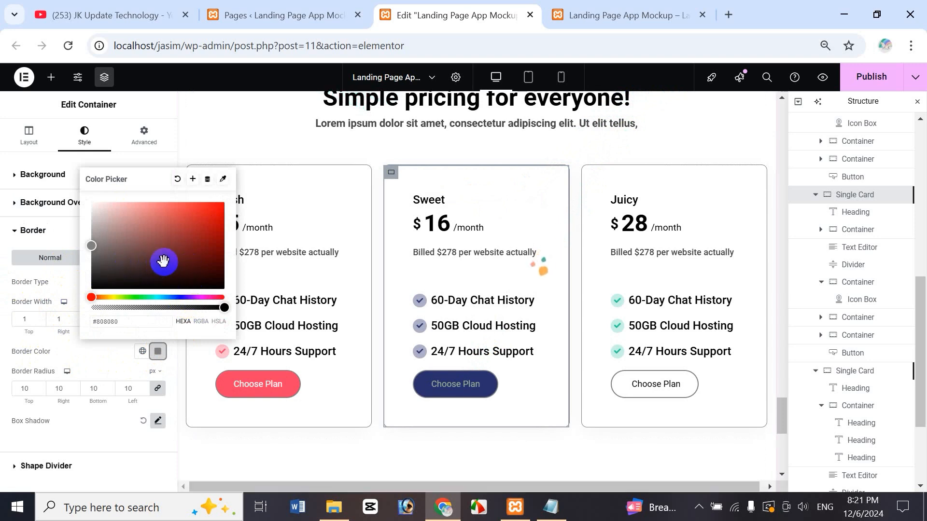
pyautogui.click(178, 300)
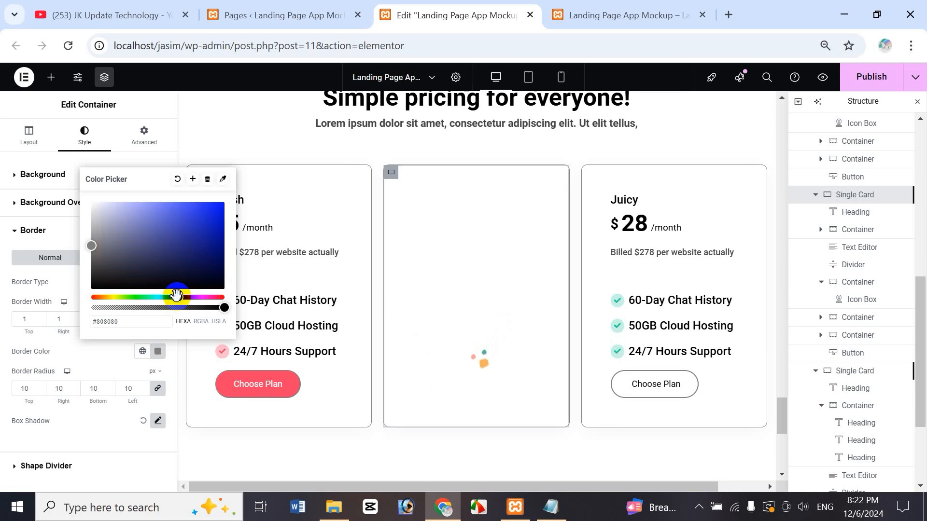
pyautogui.click(205, 227)
pyautogui.click(177, 296)
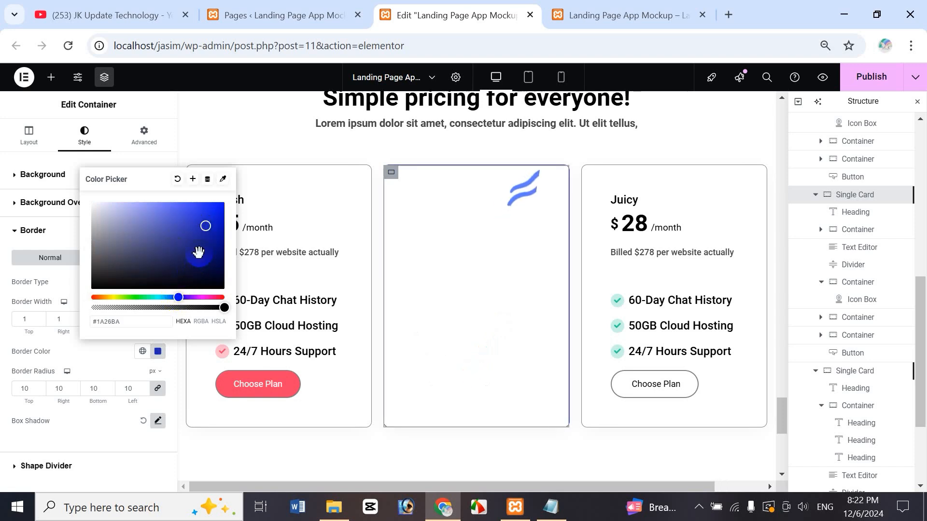
# Set the Sweet card's border width to 3 px at the top and 0 on the other sides, and check it in the page preview.
pyautogui.click(49, 326)
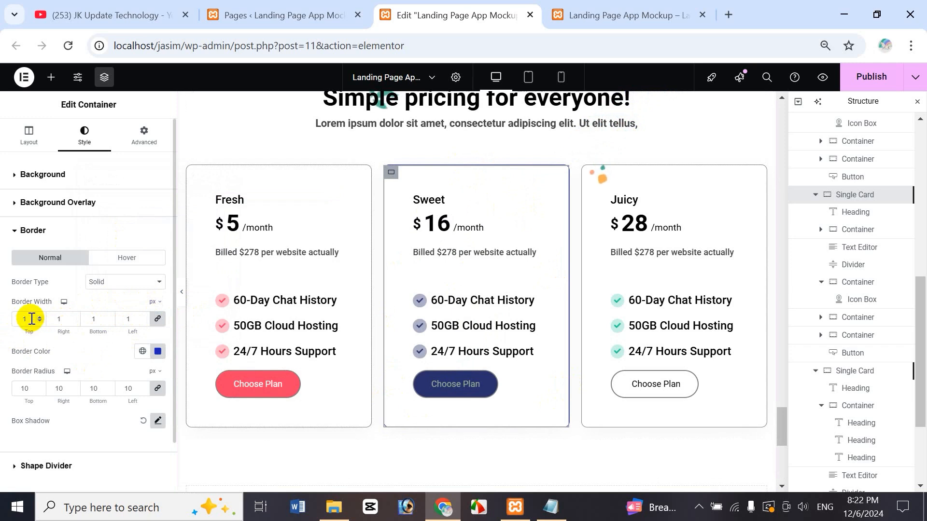
pyautogui.moveTo(31, 319); pyautogui.dragTo(3, 318)
pyautogui.write('0')
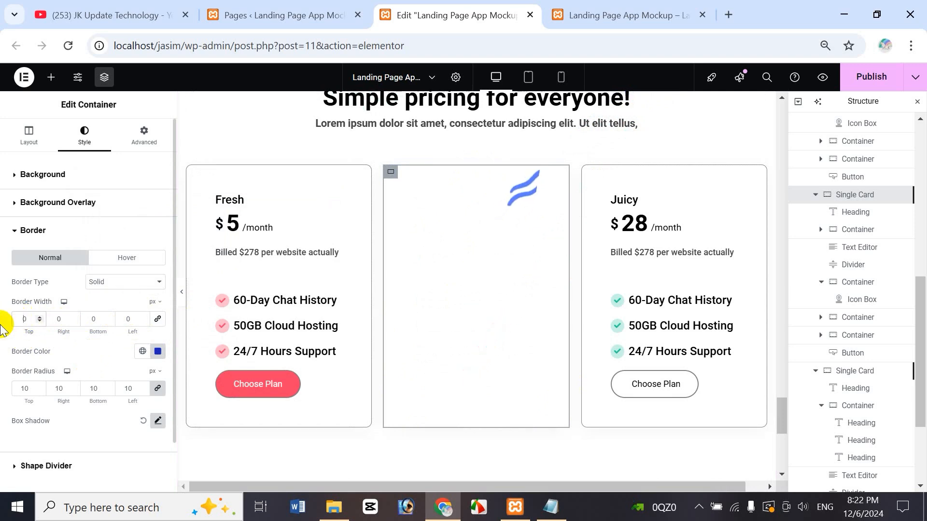
pyautogui.press('Delete')
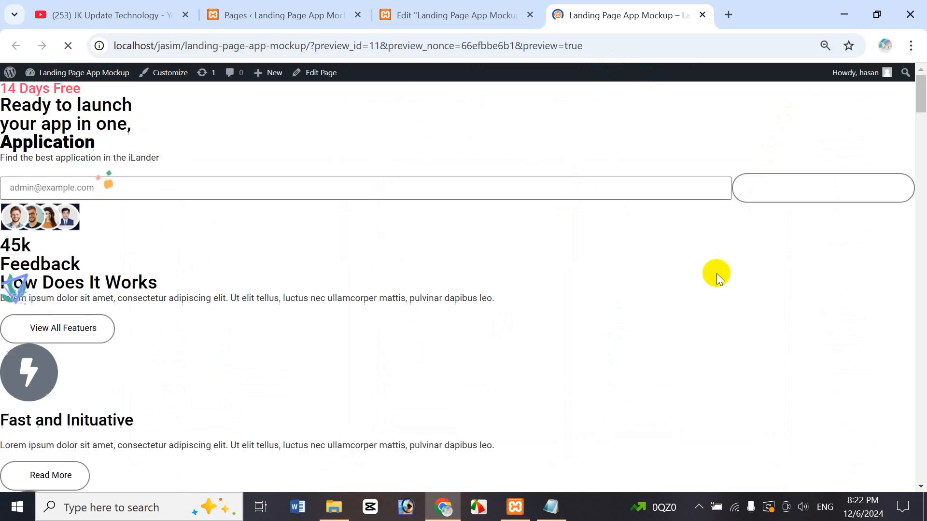
pyautogui.scroll(-6, 923, 224)
pyautogui.scroll(-20, 923, 225)
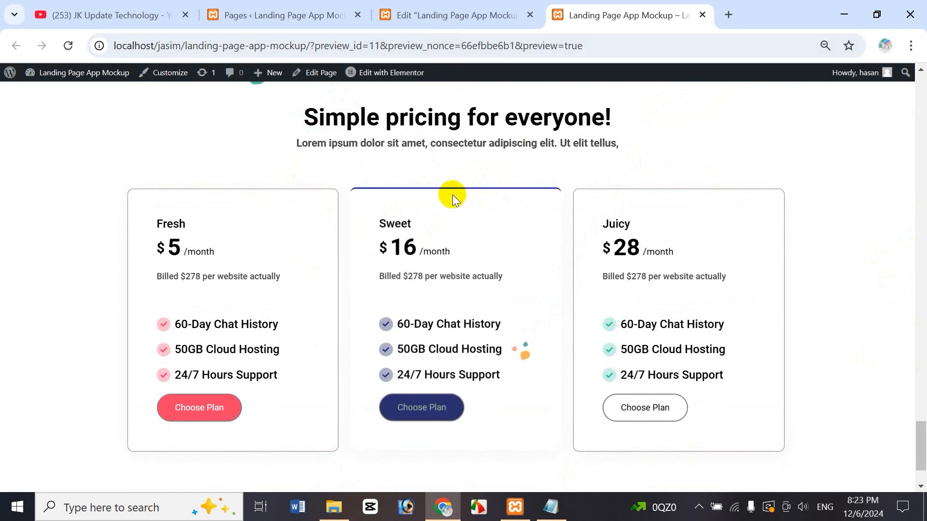
pyautogui.moveTo(405, 117); pyautogui.dragTo(392, 117)
pyautogui.click(445, 22)
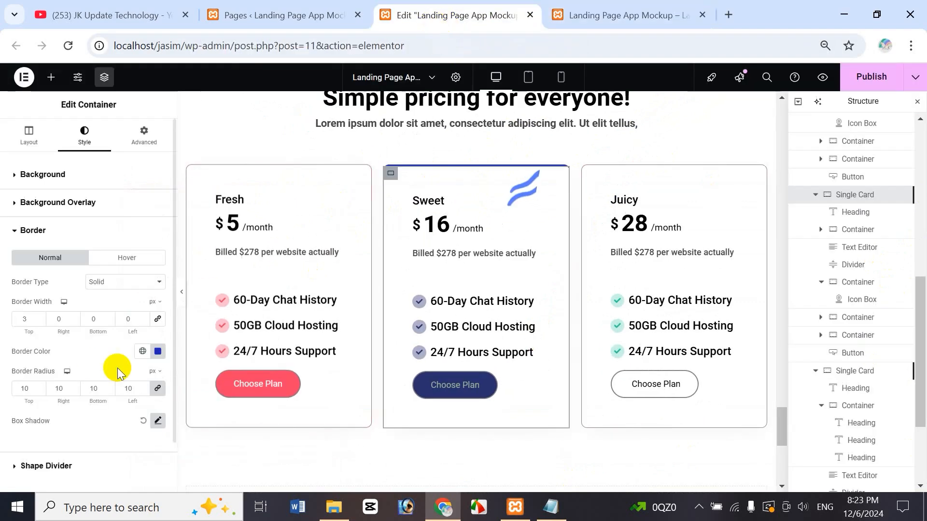
# Change the Sweet card's normal border color to green #1ABA1E and check the pricing section in the page preview.
pyautogui.click(148, 261)
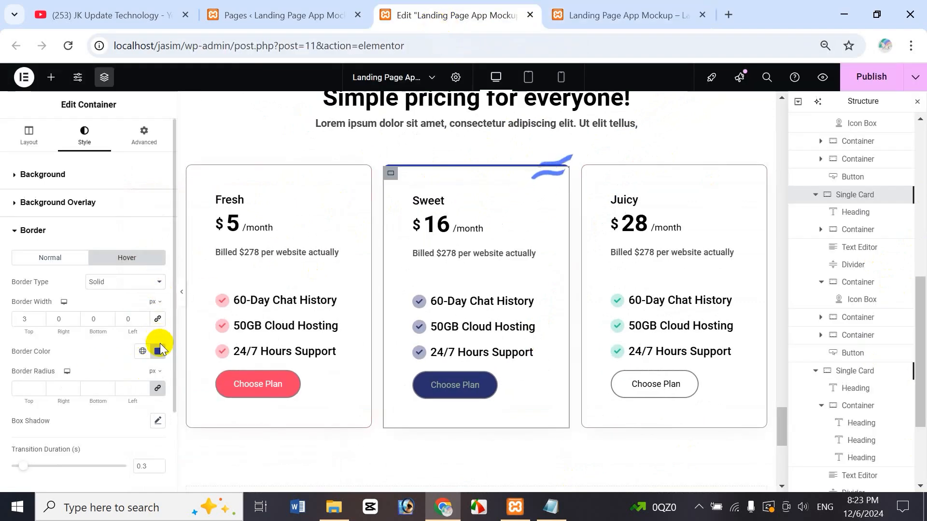
pyautogui.click(54, 257)
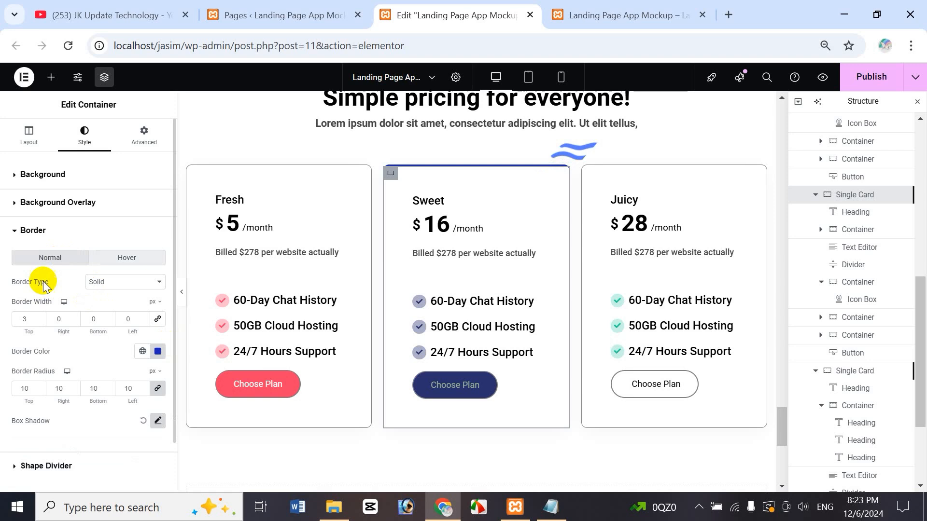
pyautogui.click(159, 352)
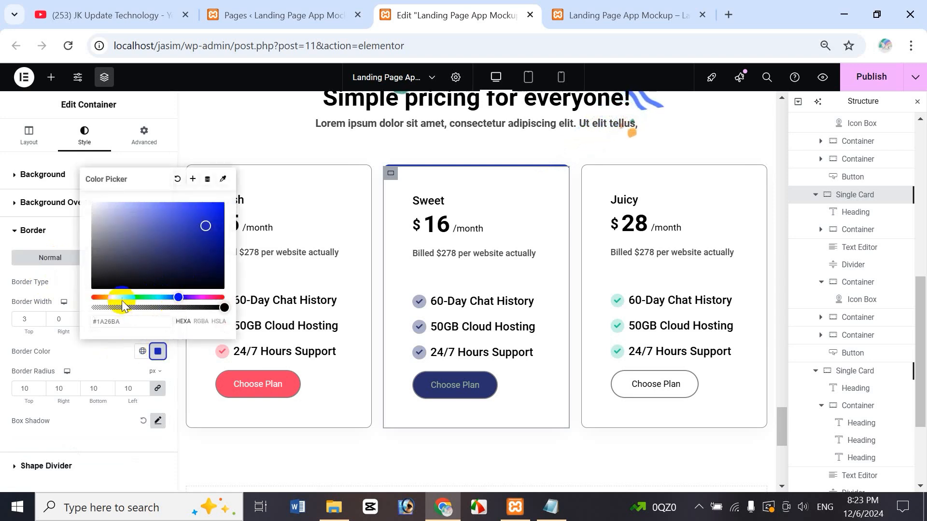
pyautogui.click(135, 297)
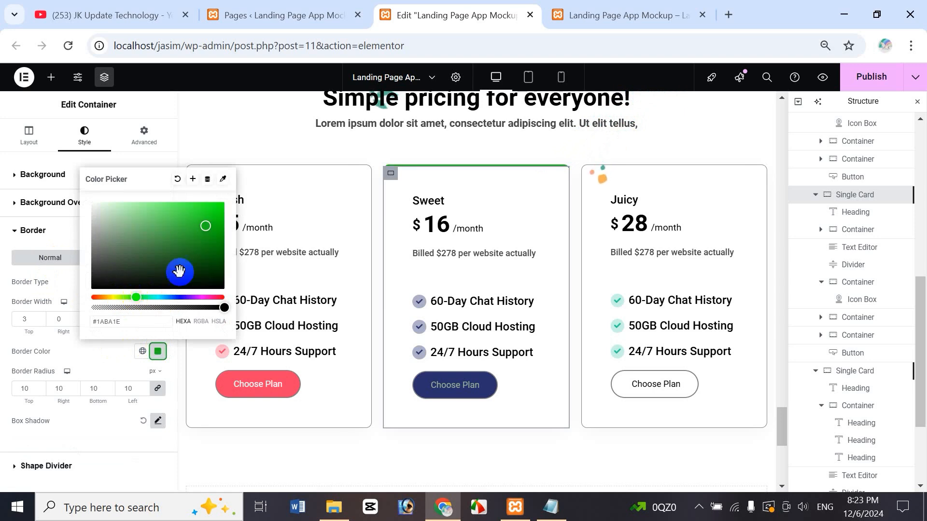
pyautogui.click(117, 355)
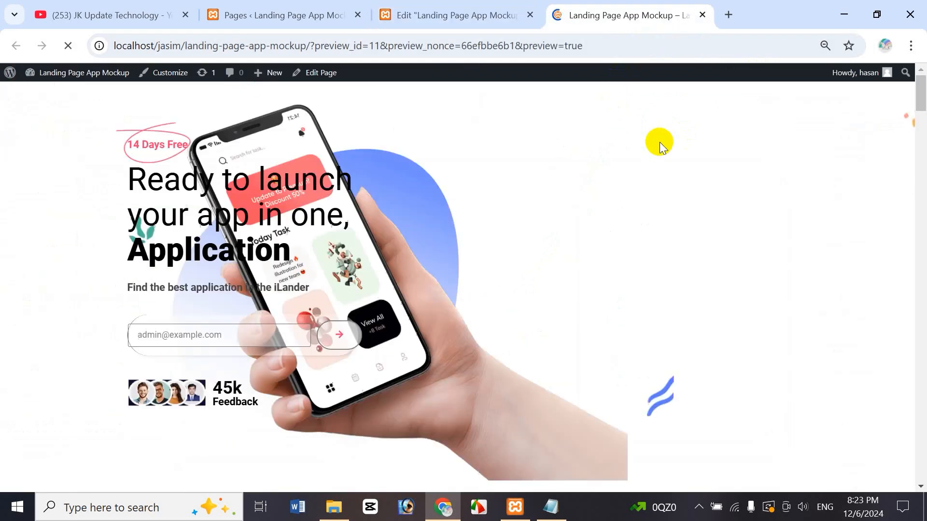
pyautogui.moveTo(919, 97); pyautogui.dragTo(903, 447)
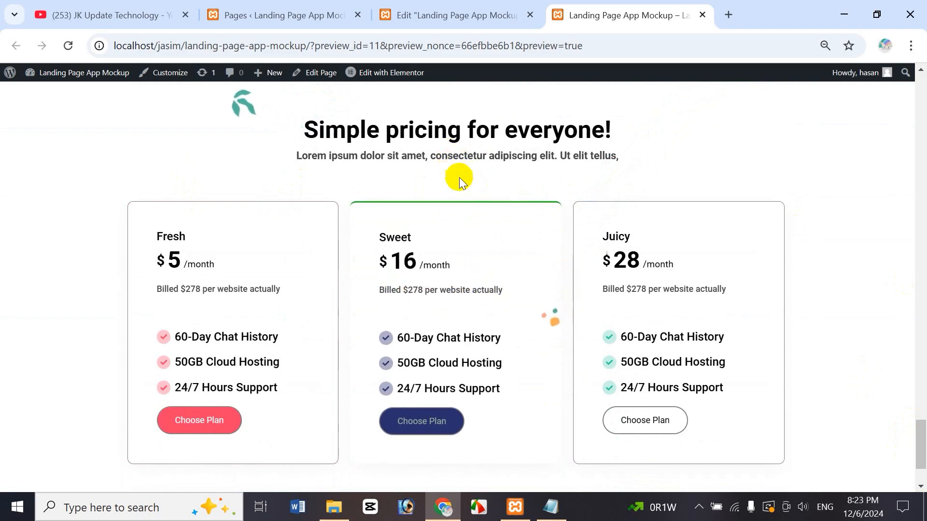
pyautogui.click(491, 15)
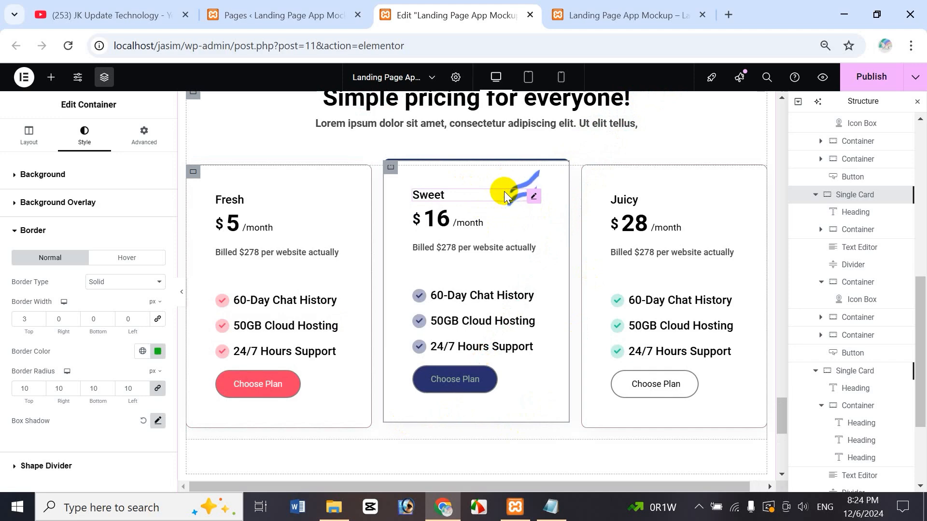
# Find the Card Badge CSS section of Custom CSS Code in Notepad and view the App Mockup-iLander-Images folder in File Explorer.
pyautogui.click(552, 513)
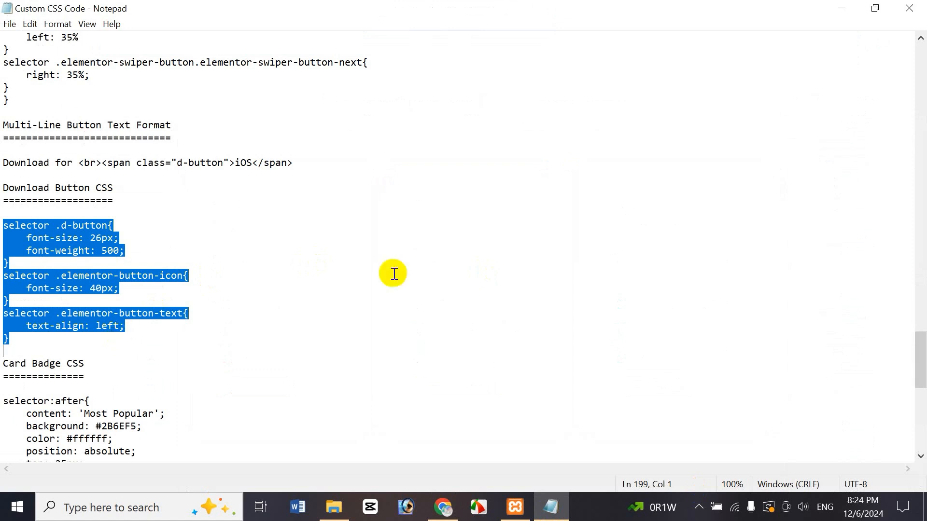
pyautogui.moveTo(922, 359); pyautogui.dragTo(922, 371)
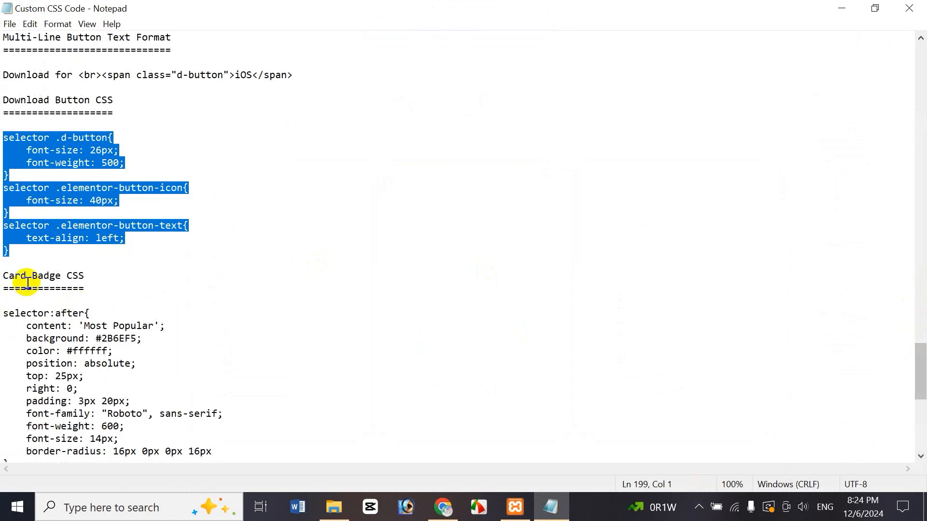
pyautogui.click(54, 275)
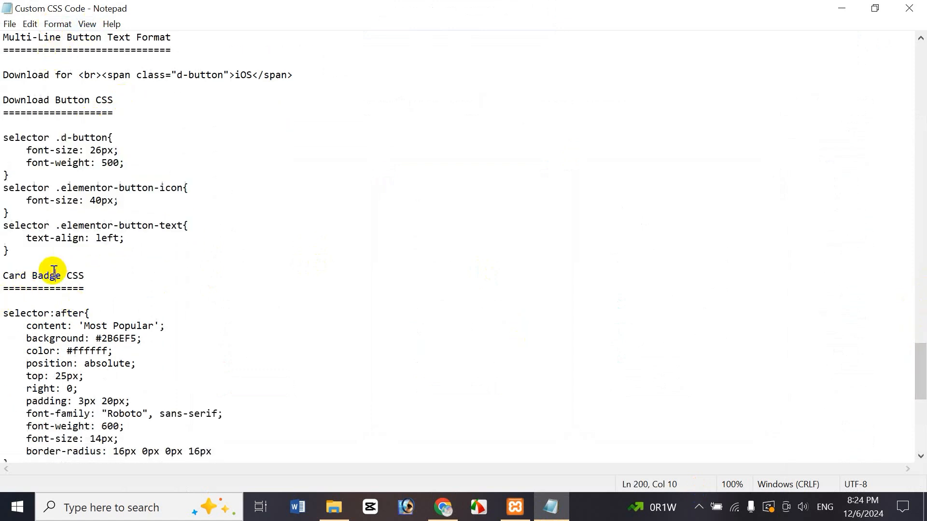
pyautogui.click(99, 289)
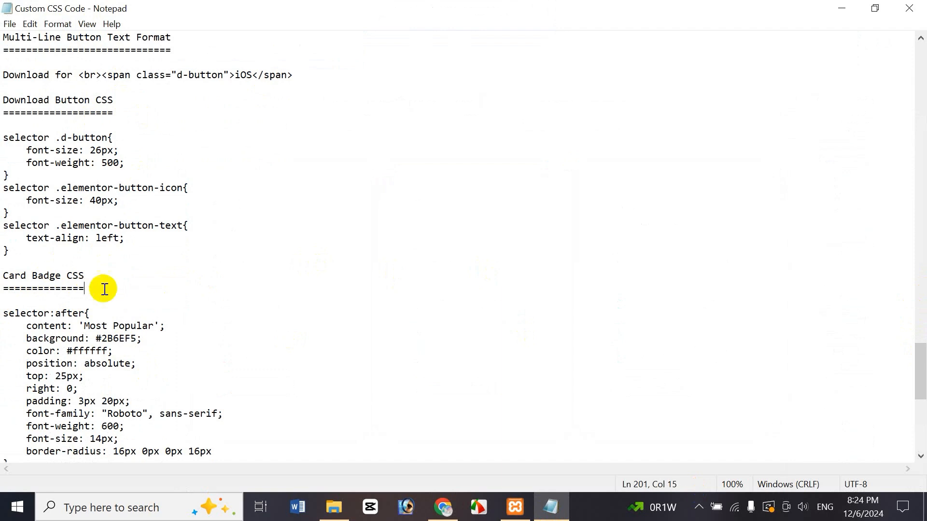
pyautogui.click(334, 507)
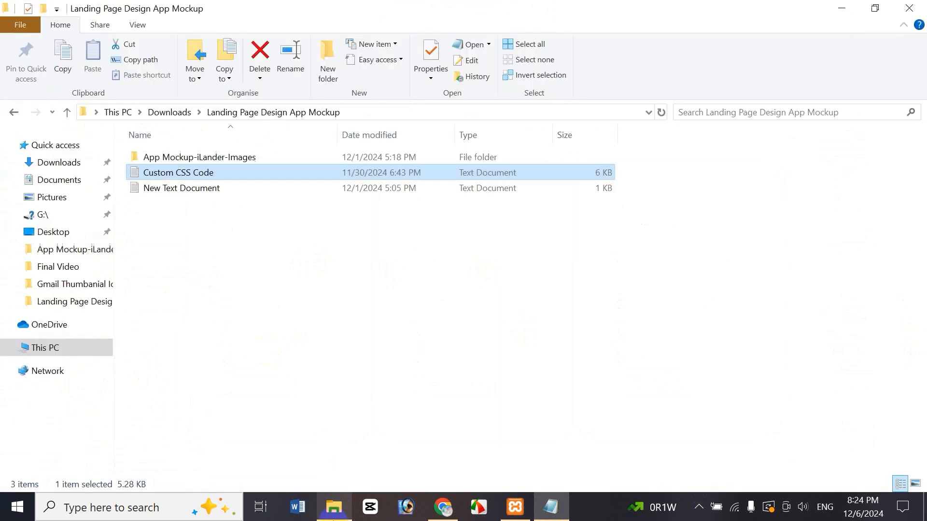
pyautogui.doubleClick(237, 158)
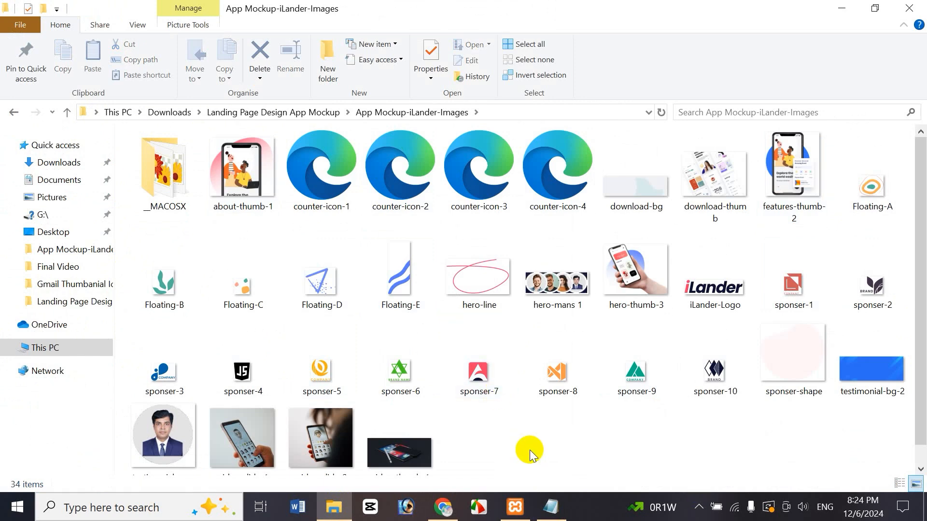
# Copy the Card Badge CSS block, selector:after with the content 'Most Popular', from the Custom CSS Code file in Notepad.
pyautogui.click(551, 507)
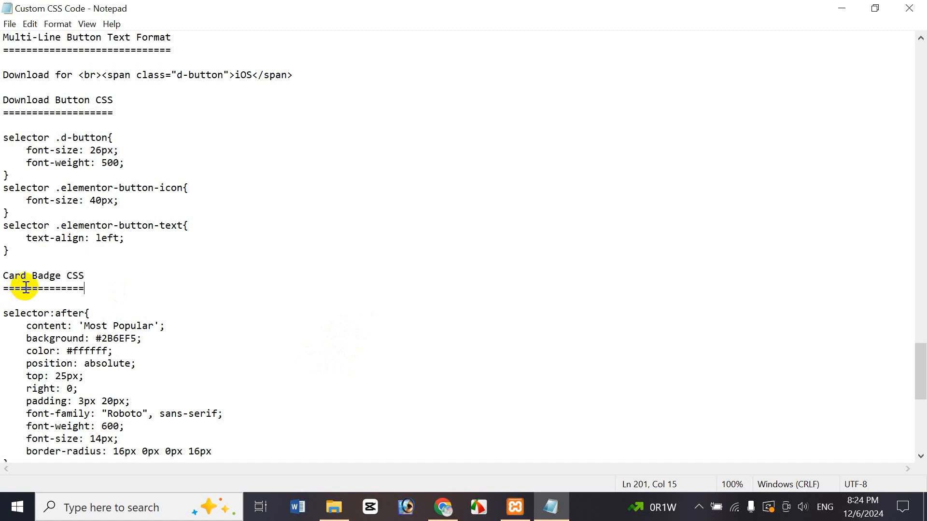
pyautogui.moveTo(919, 368); pyautogui.dragTo(923, 377)
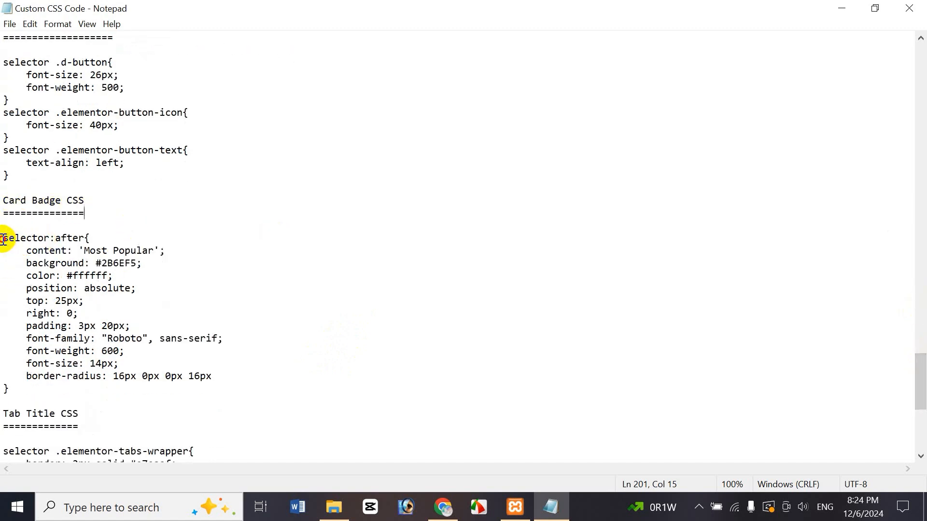
pyautogui.moveTo(3, 239); pyautogui.dragTo(87, 385)
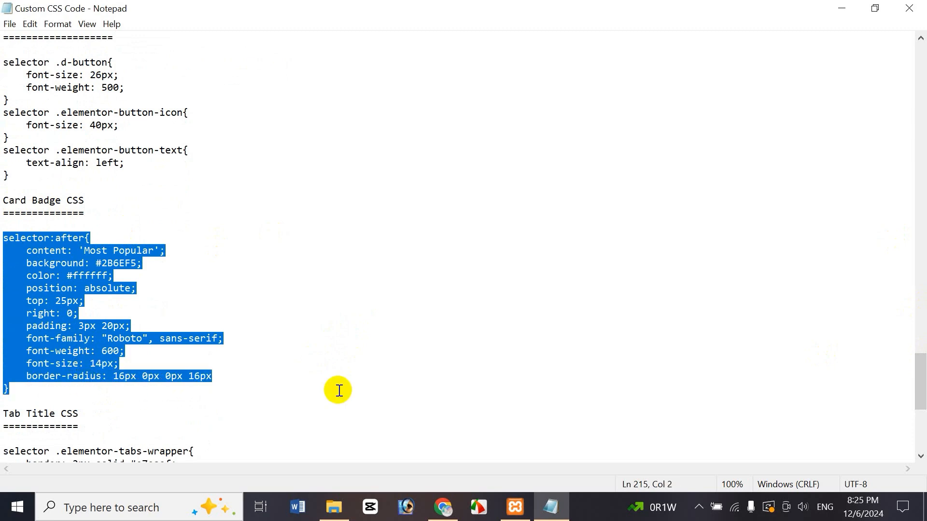
# Return to the Elementor editor and paste the badge code into the Sweet card container's custom CSS below the hover lift animation.
pyautogui.click(441, 515)
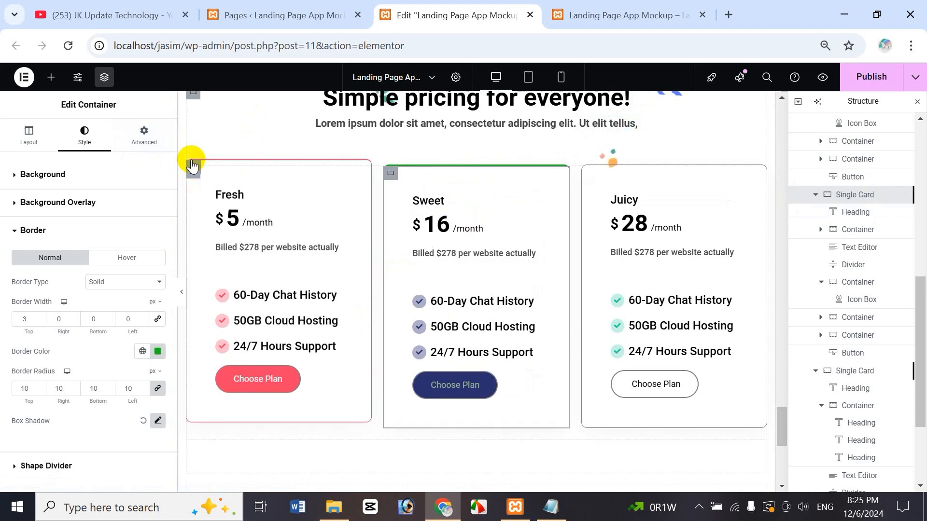
pyautogui.click(162, 145)
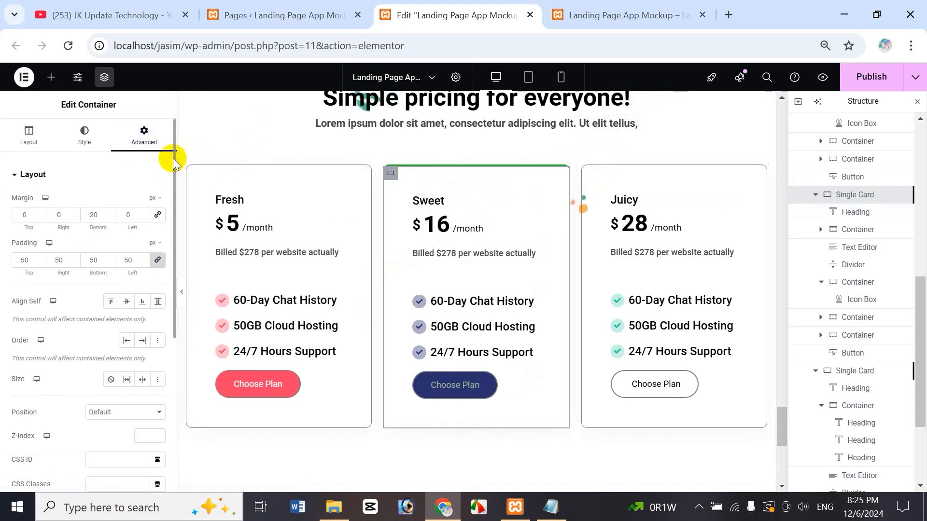
pyautogui.moveTo(173, 279); pyautogui.dragTo(174, 402)
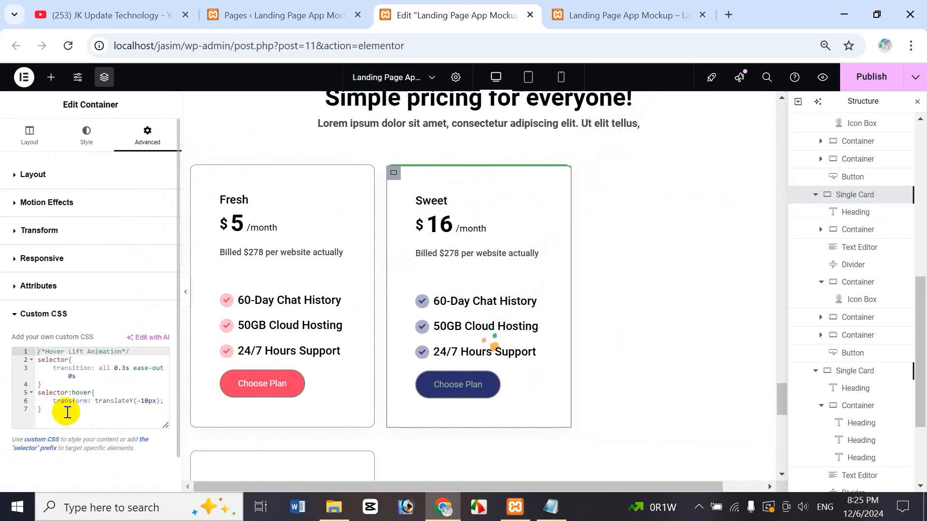
pyautogui.click(59, 414)
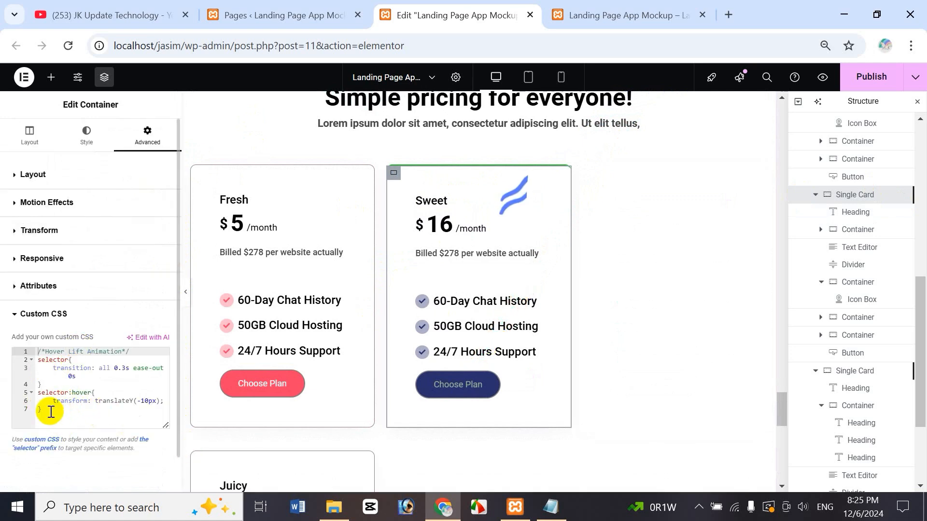
pyautogui.press('Return')
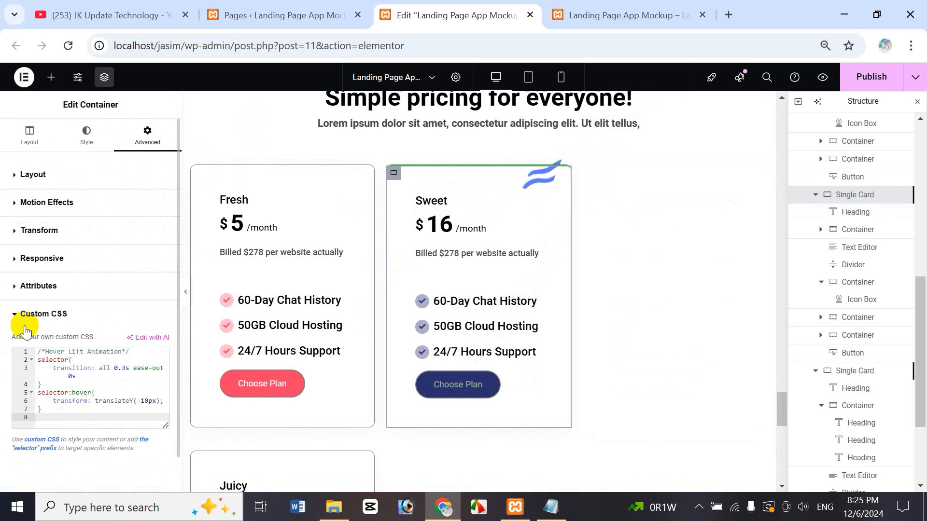
pyautogui.hotkey('ctrl', 'v')
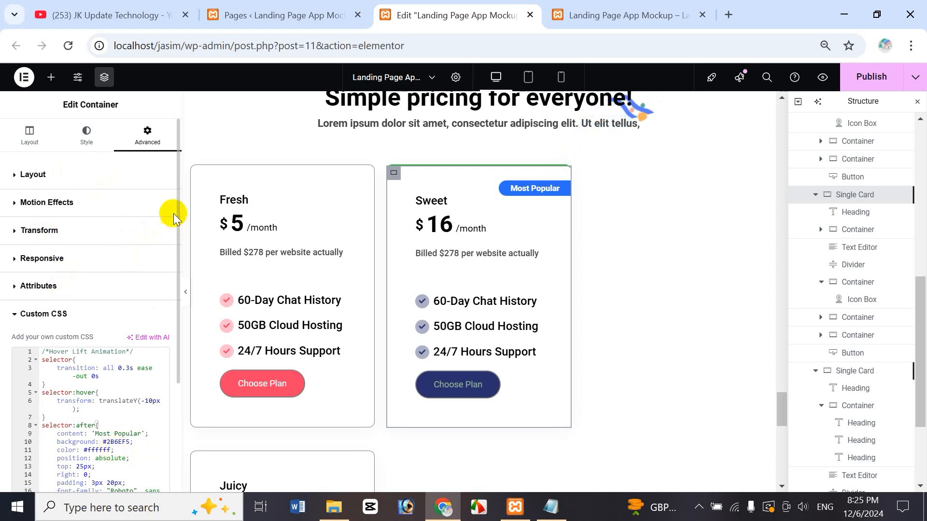
# Copy the hex code #1ABA1E from the Sweet card container's normal border color.
pyautogui.click(87, 142)
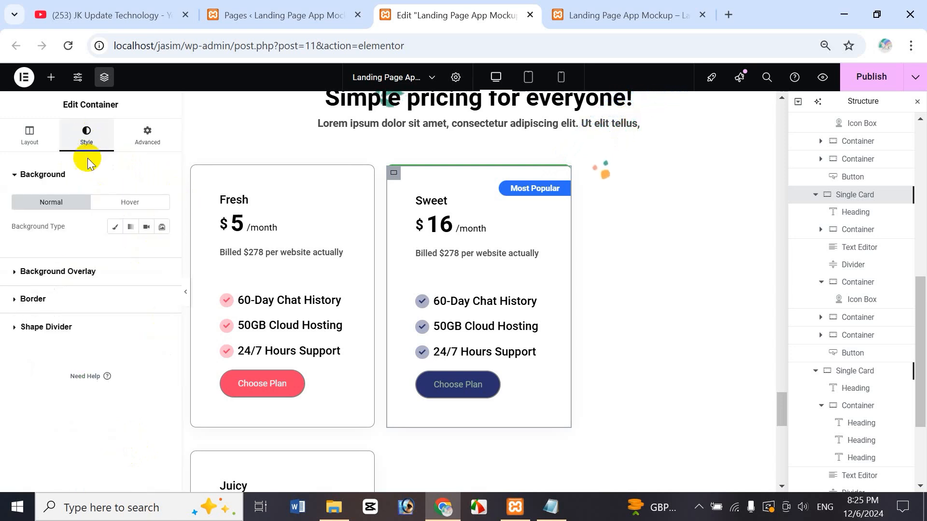
pyautogui.click(32, 300)
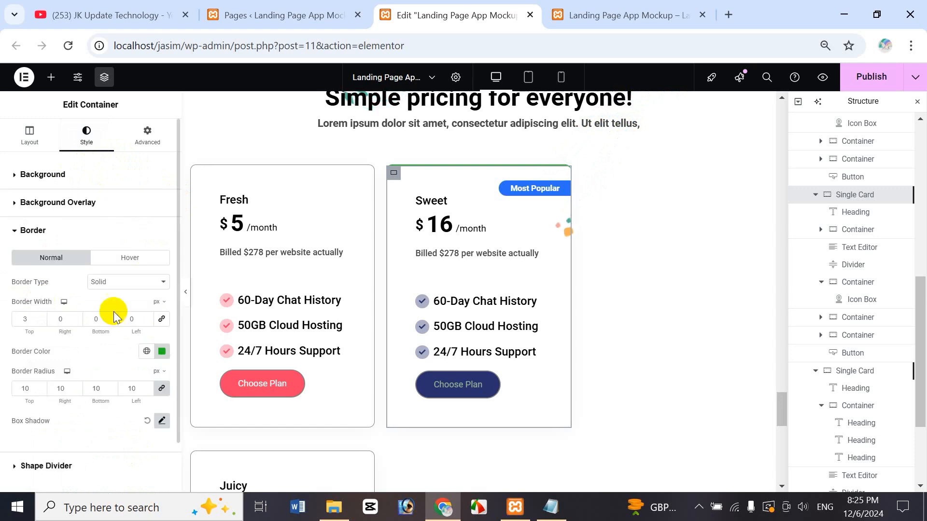
pyautogui.click(160, 351)
pyautogui.moveTo(134, 321); pyautogui.dragTo(101, 324)
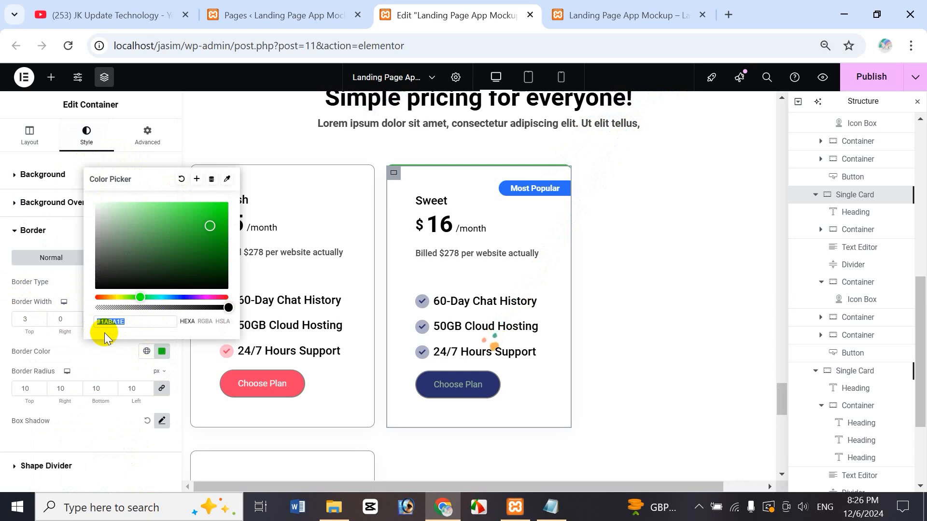
# Set the Most Popular badge's background to #1ABA1E in the Sweet card's custom CSS and check it in the page preview.
pyautogui.click(148, 137)
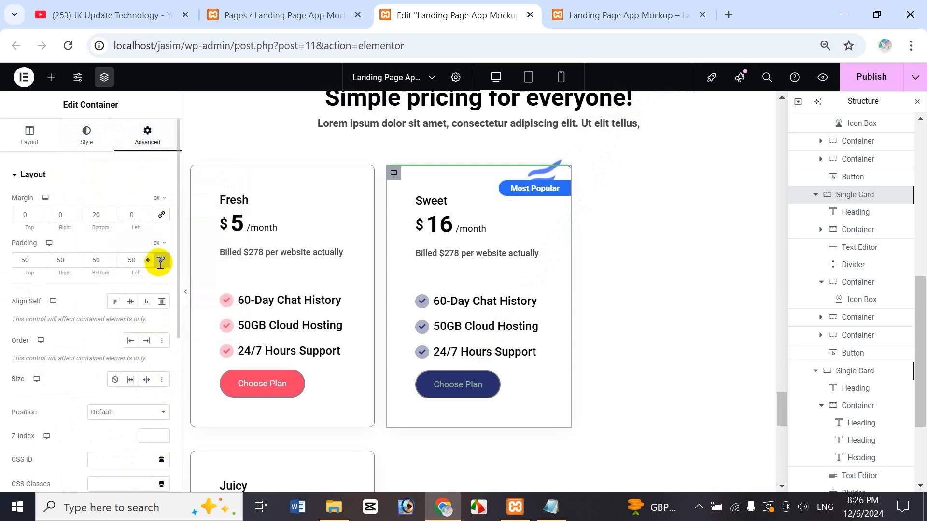
pyautogui.click(161, 260)
pyautogui.scroll(-5, 161, 345)
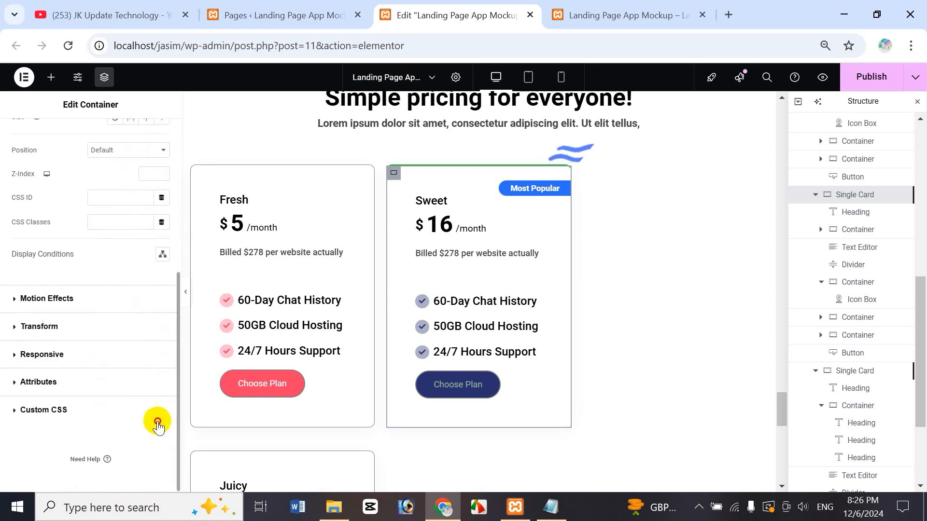
pyautogui.click(66, 466)
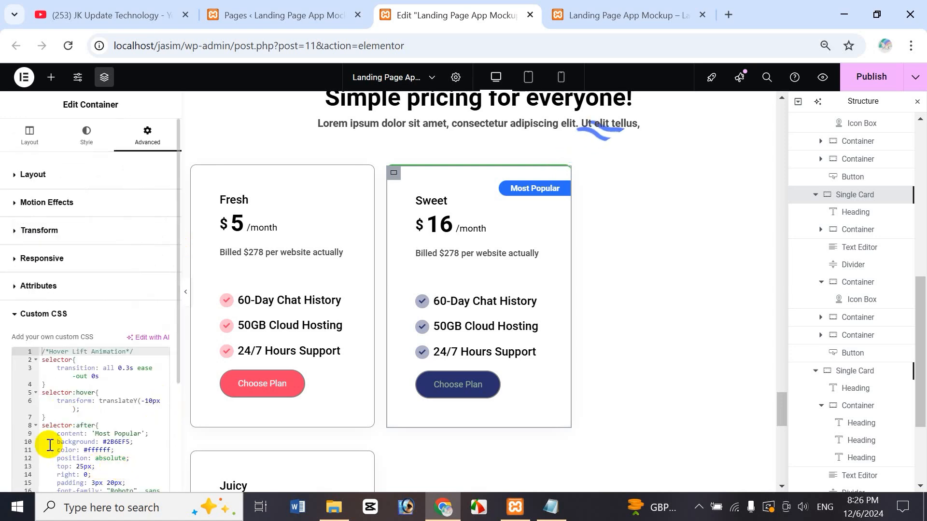
pyautogui.click(104, 442)
pyautogui.moveTo(560, 507)
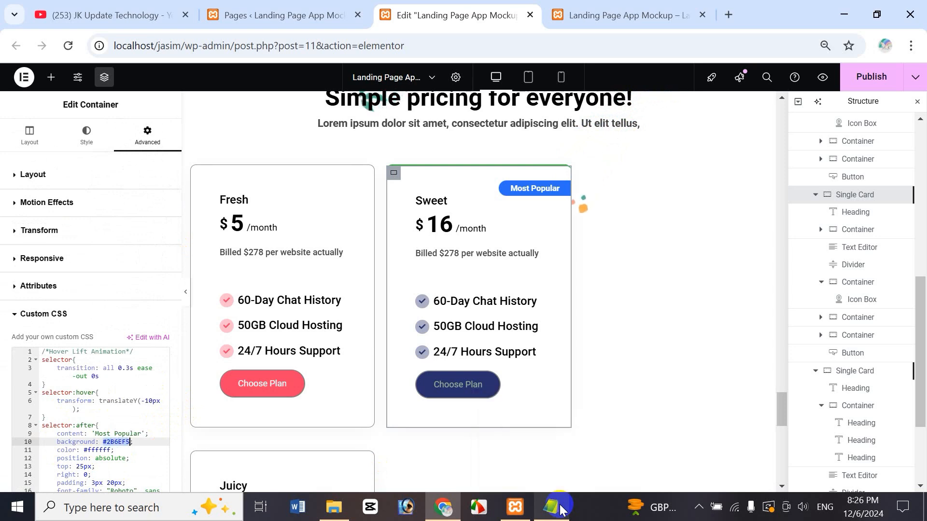
pyautogui.press('BackSpace')
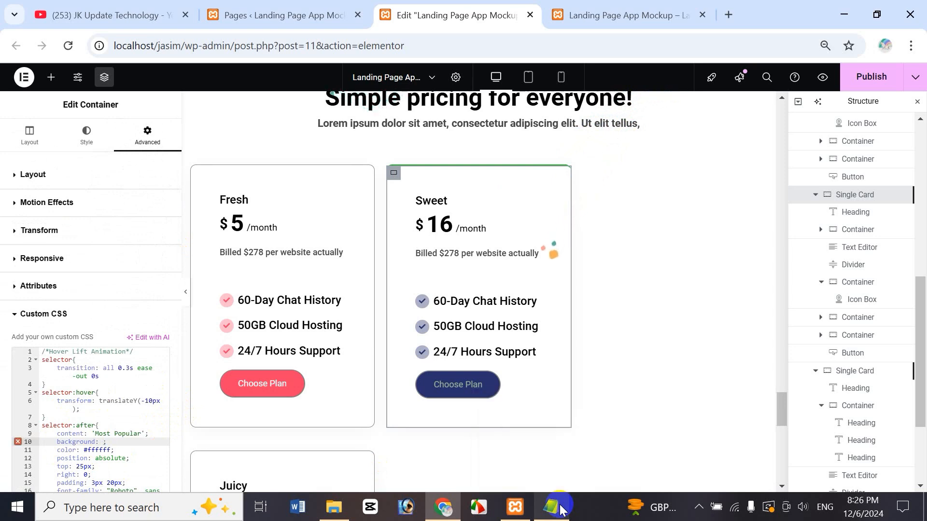
pyautogui.write('#1ABA1E')
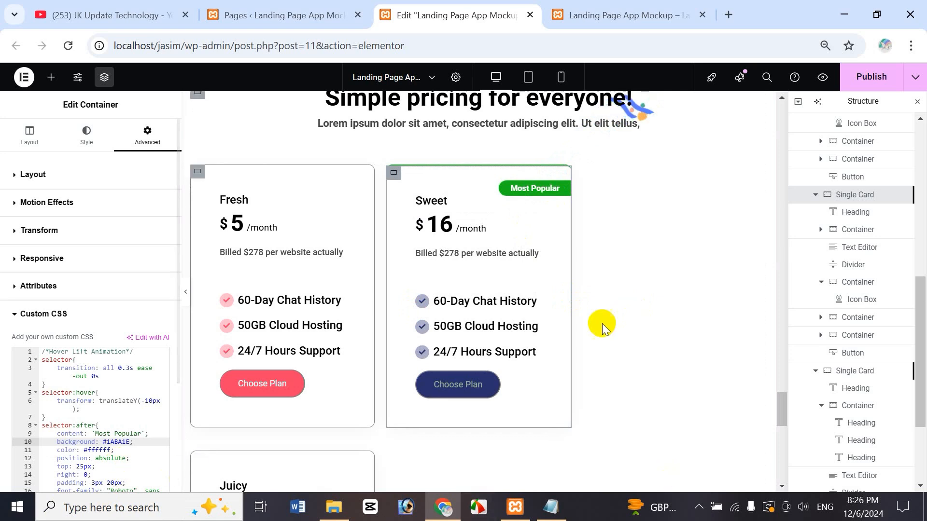
pyautogui.click(823, 81)
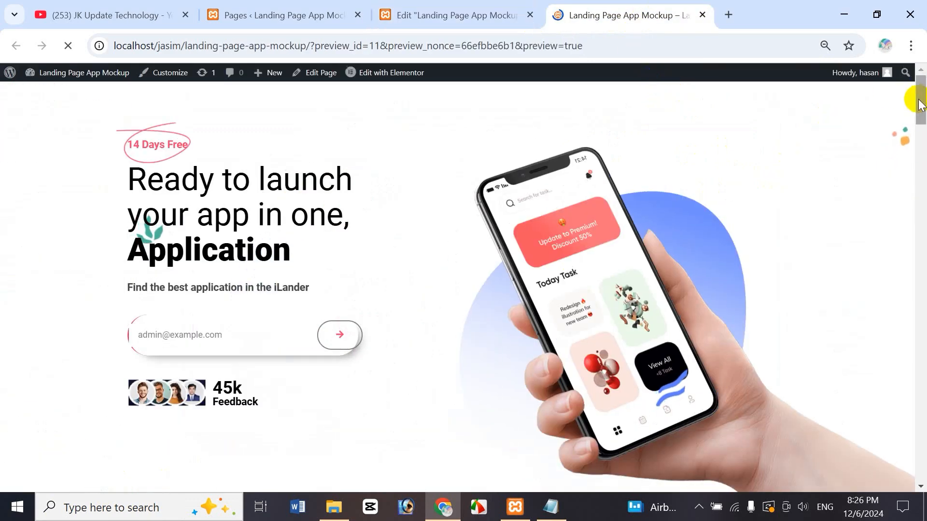
pyautogui.moveTo(921, 103); pyautogui.dragTo(923, 432)
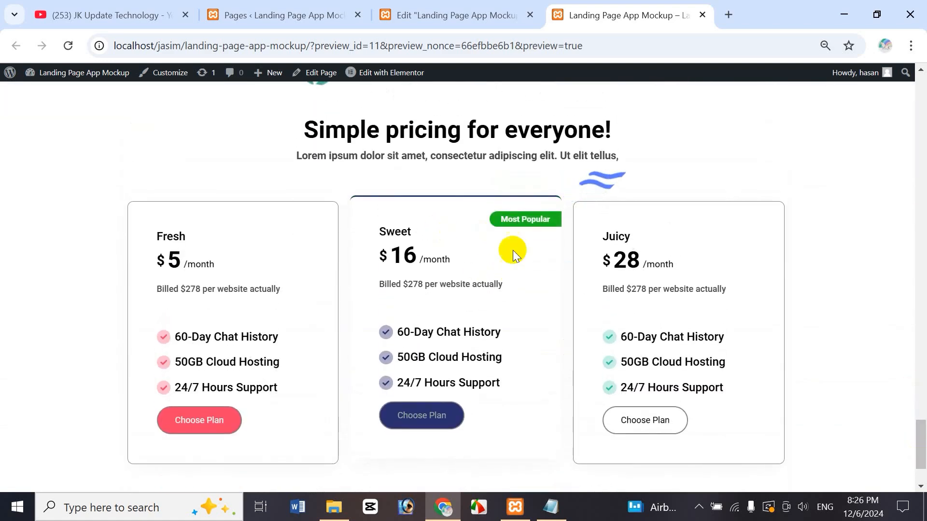
# Back in the Elementor editor, set the Inner2 container's column and row gaps to 15 px and check the pricing cards in the page preview.
pyautogui.click(456, 18)
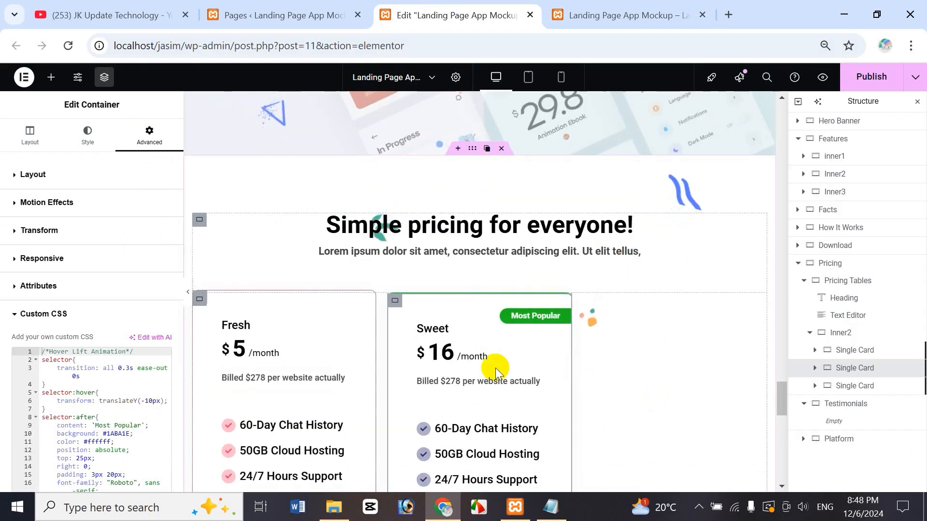
pyautogui.moveTo(782, 397)
pyautogui.mouseDown()
pyautogui.moveTo(785, 427)
pyautogui.moveTo(777, 410)
pyautogui.mouseUp()
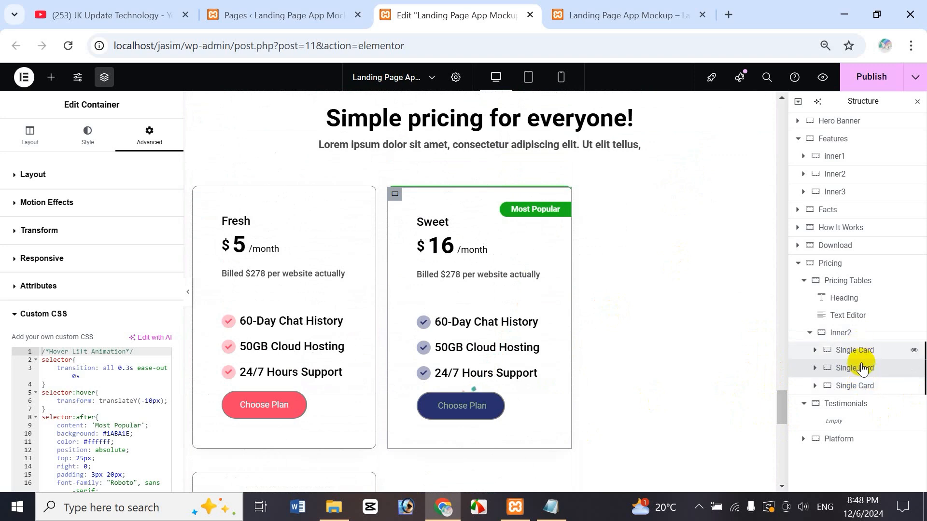
pyautogui.click(852, 333)
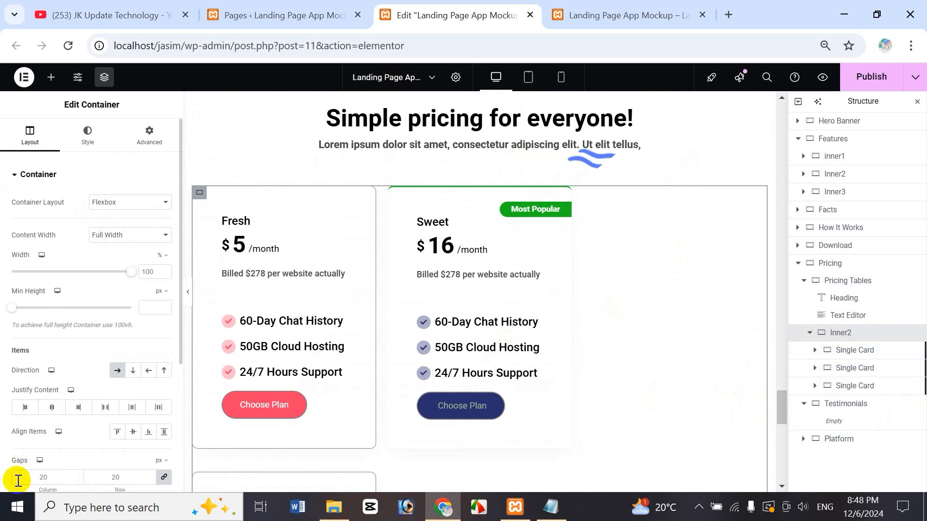
pyautogui.click(43, 477)
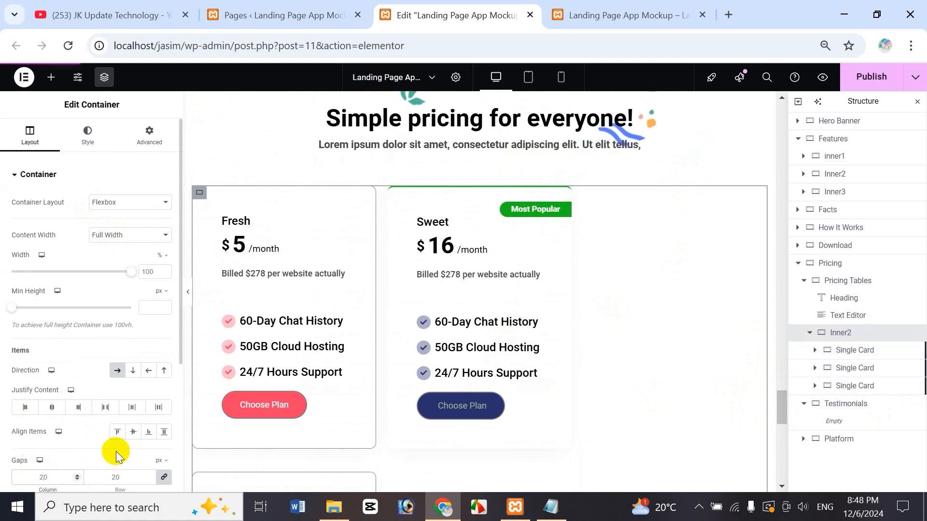
pyautogui.press('Down')
pyautogui.press('Down')
pyautogui.press('Down')
pyautogui.press('Down')
pyautogui.press('Down')
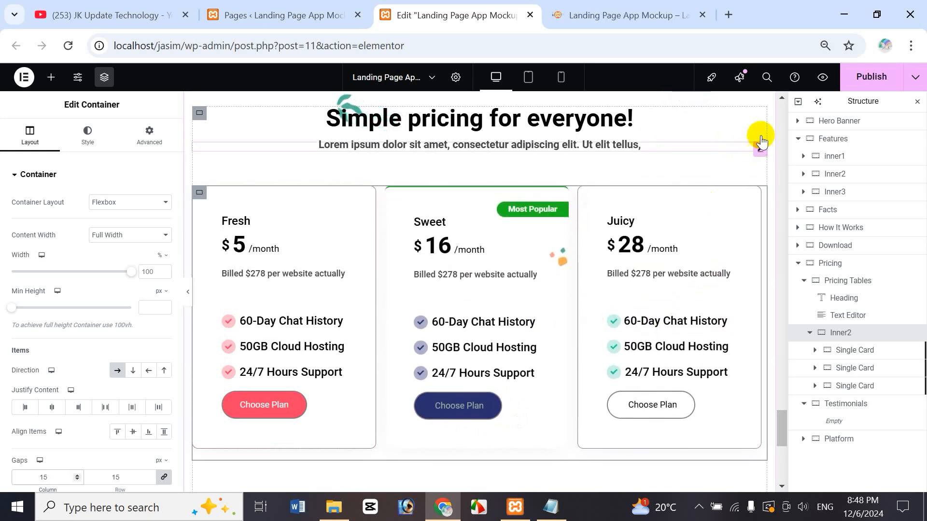
pyautogui.click(825, 79)
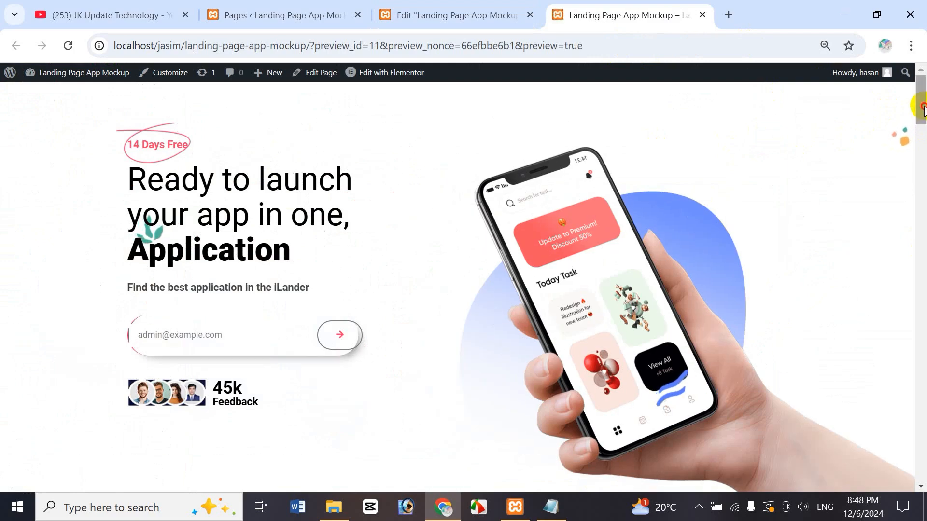
pyautogui.moveTo(924, 111); pyautogui.dragTo(925, 455)
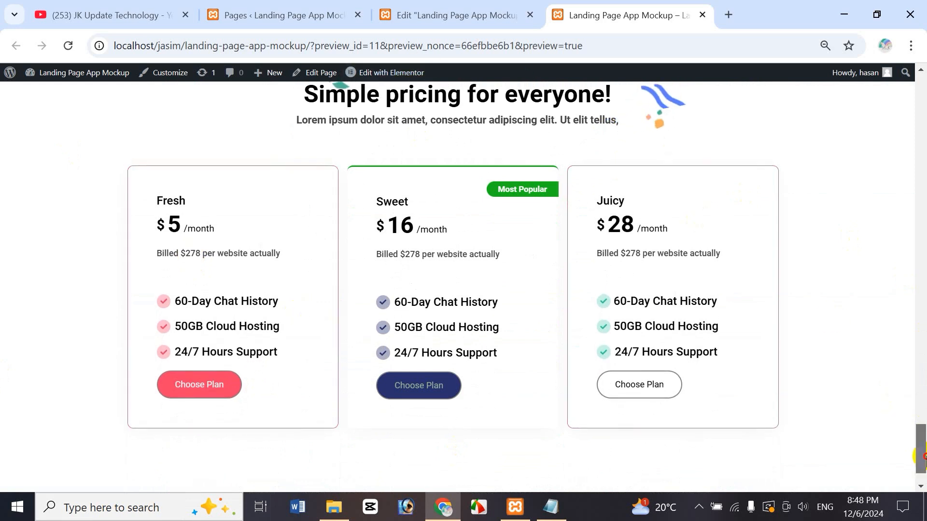
# Return to the editor, switch to the tablet portrait view and set the Inner2 container's column and row gaps to 10 px.
pyautogui.click(465, 17)
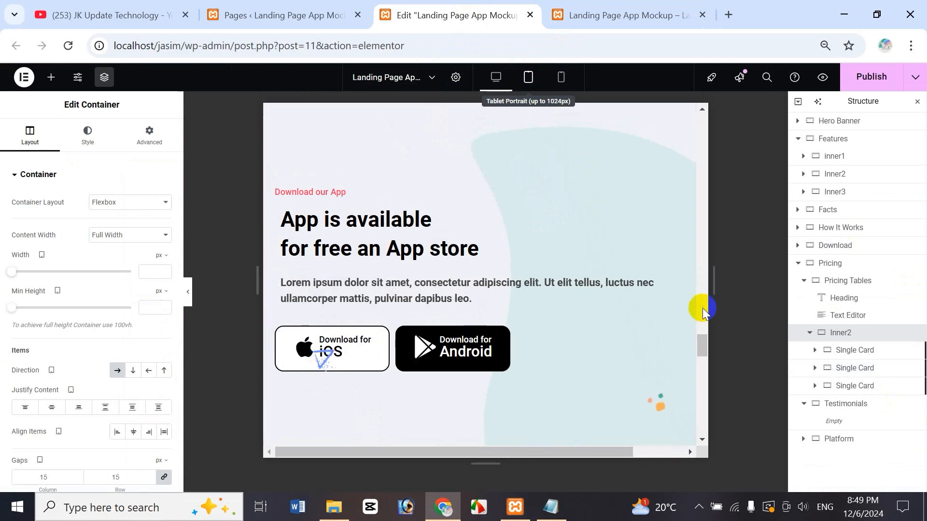
pyautogui.moveTo(705, 355)
pyautogui.mouseDown()
pyautogui.moveTo(697, 392)
pyautogui.moveTo(705, 372)
pyautogui.moveTo(701, 384)
pyautogui.mouseUp()
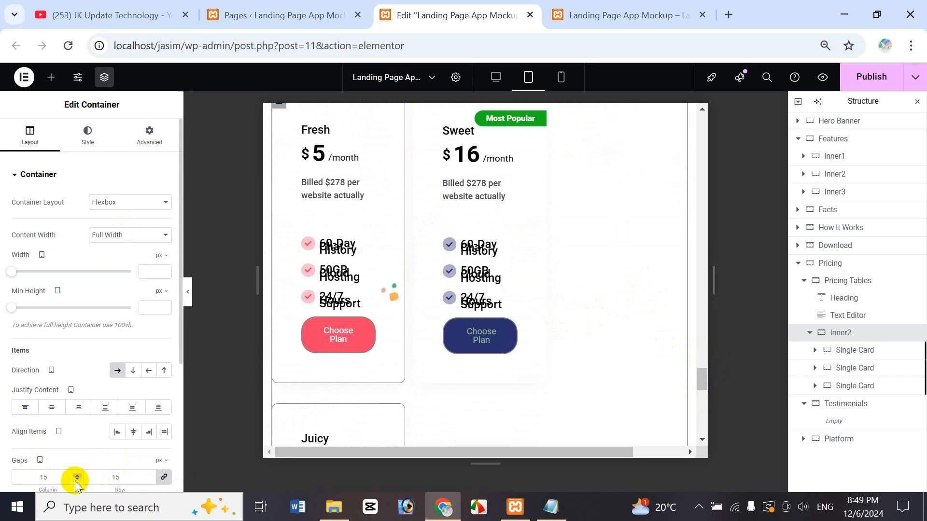
pyautogui.click(56, 478)
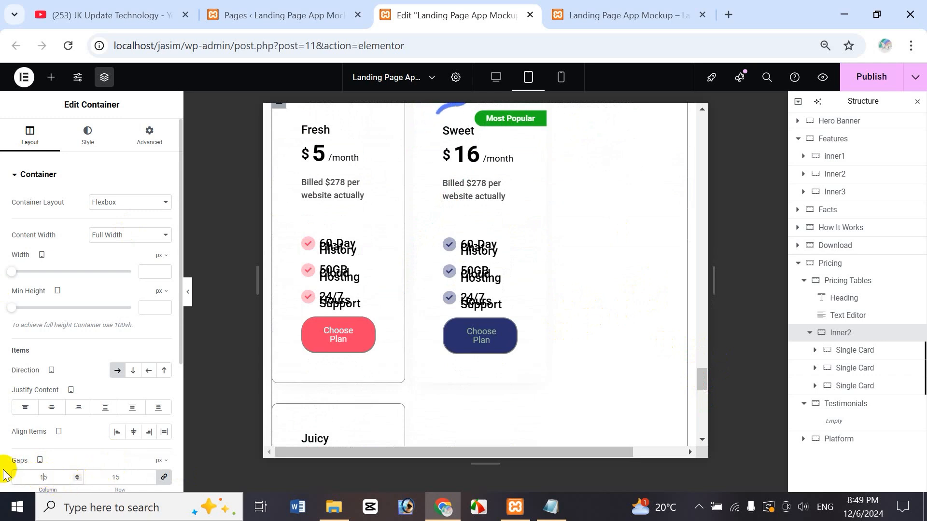
pyautogui.press('BackSpace')
pyautogui.write('0')
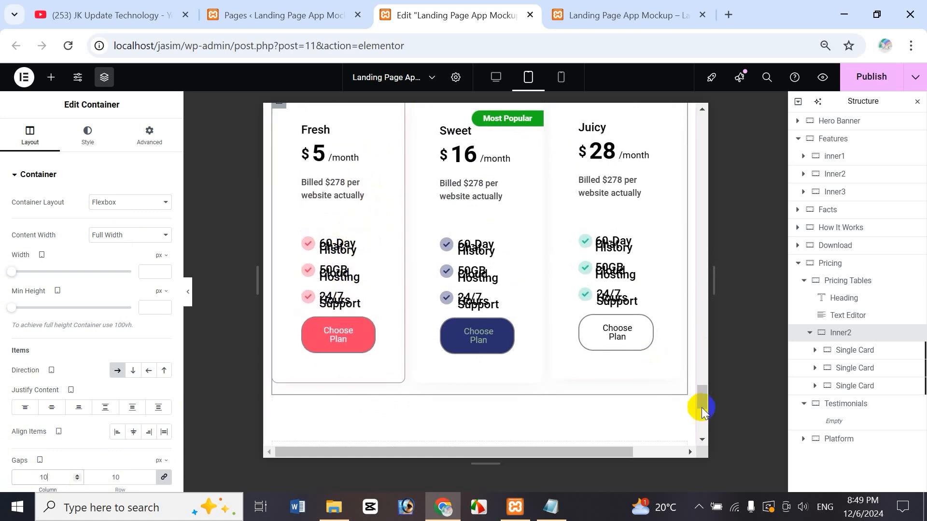
# Reduce the tablet font size of the Fresh card's "Billed $278 per website actually" text to 8 px.
pyautogui.scroll(1, 703, 399)
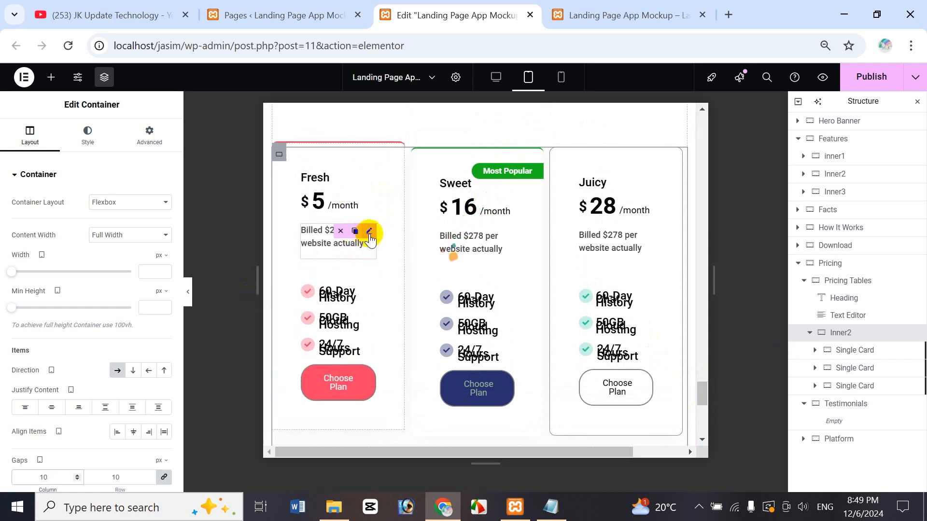
pyautogui.click(370, 240)
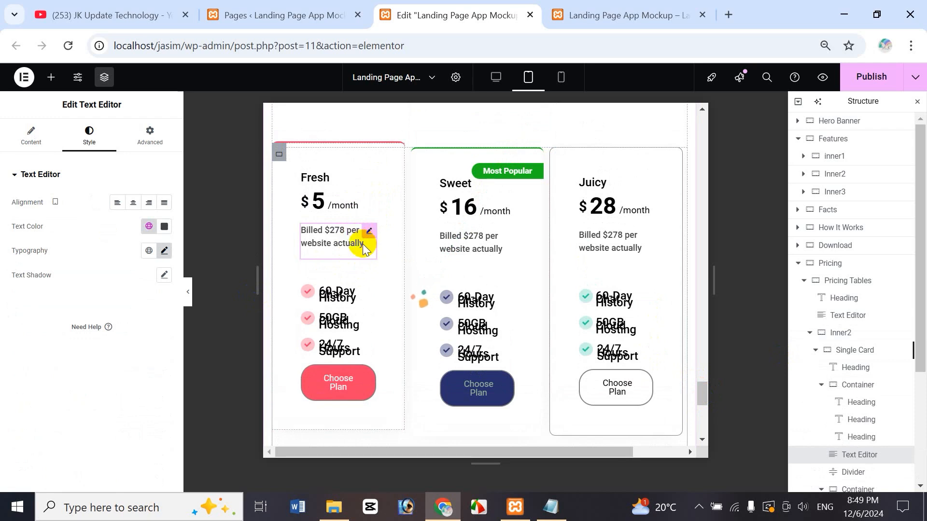
pyautogui.click(163, 253)
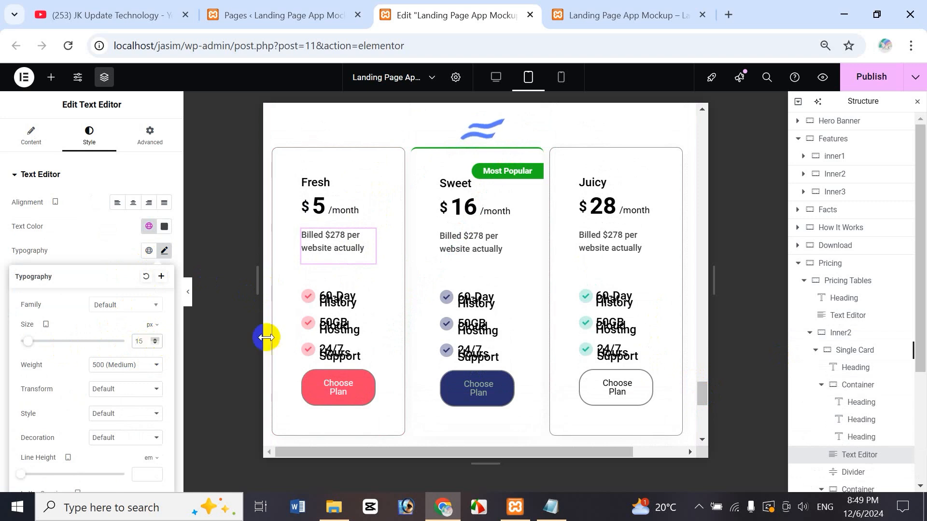
pyautogui.press('Down')
pyautogui.press('Down')
pyautogui.press('Down')
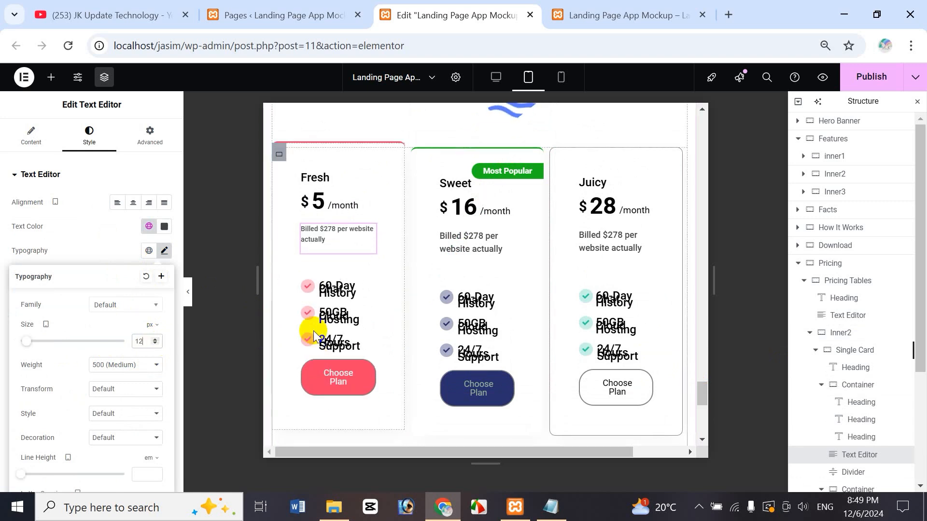
pyautogui.press('Down')
pyautogui.press('Down')
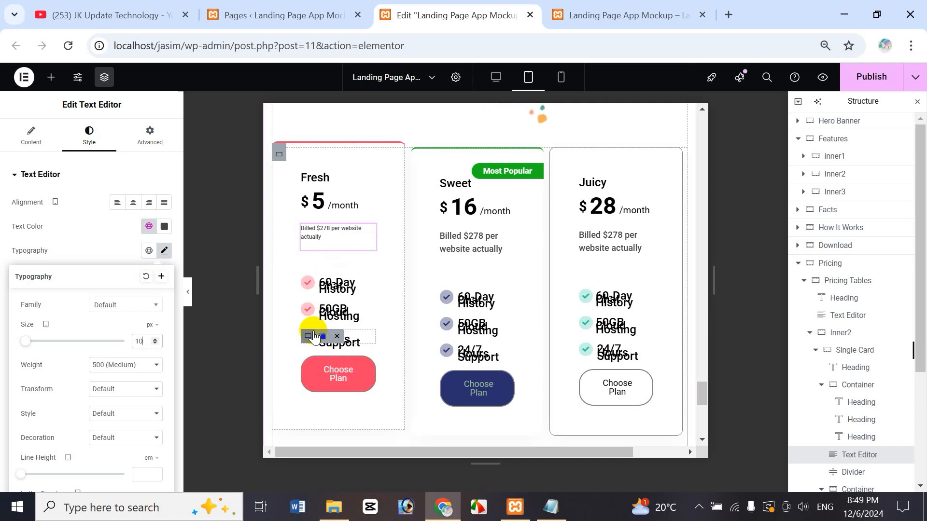
pyautogui.press('Down')
pyautogui.press('Down')
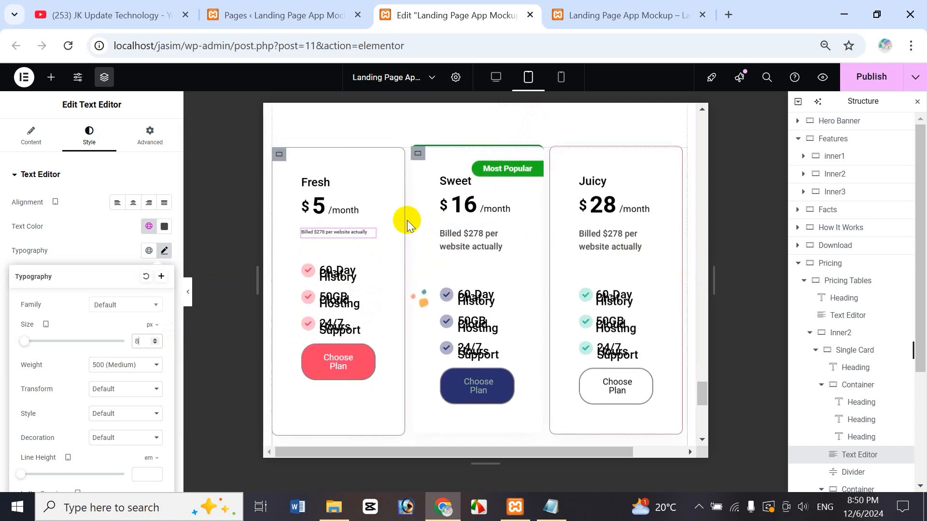
# Copy the Fresh card's billing text and paste its style onto the billing texts of the Sweet and Juicy cards.
pyautogui.rightClick(369, 235)
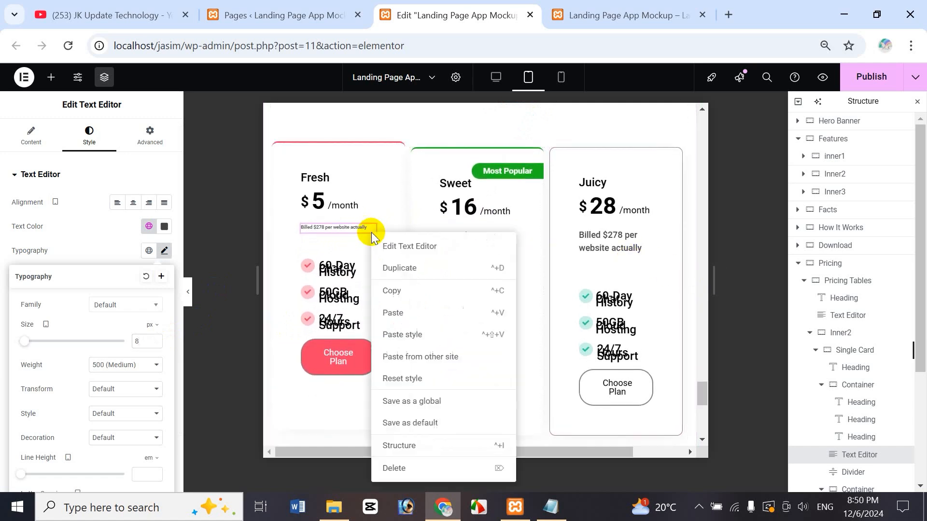
pyautogui.click(404, 292)
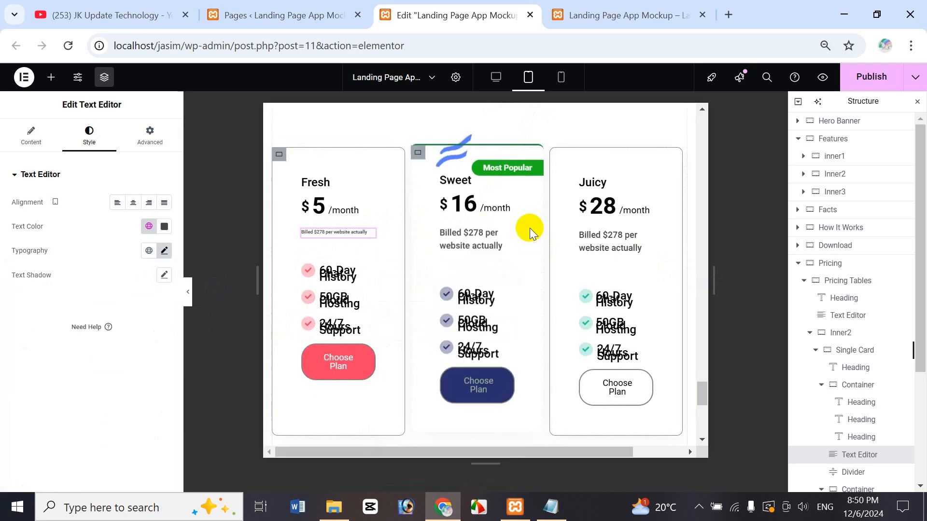
pyautogui.rightClick(454, 245)
pyautogui.click(509, 345)
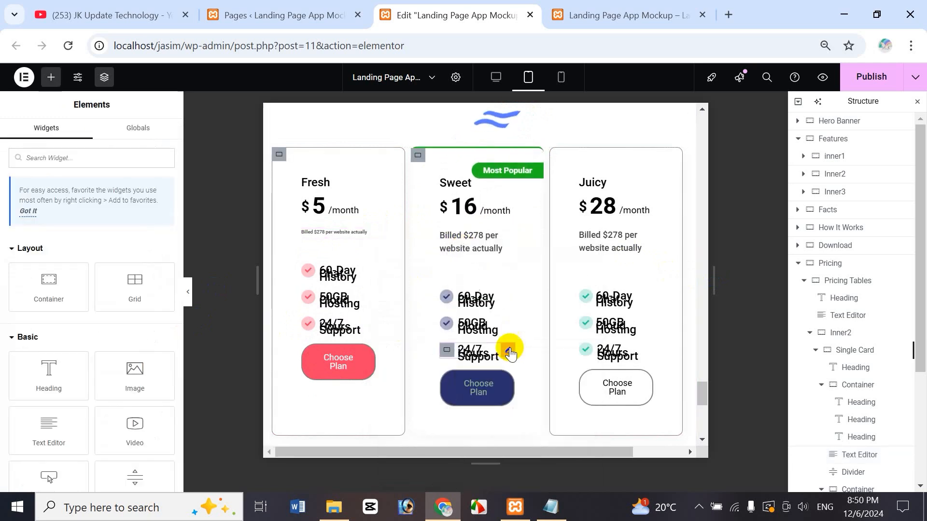
pyautogui.rightClick(601, 245)
pyautogui.click(627, 346)
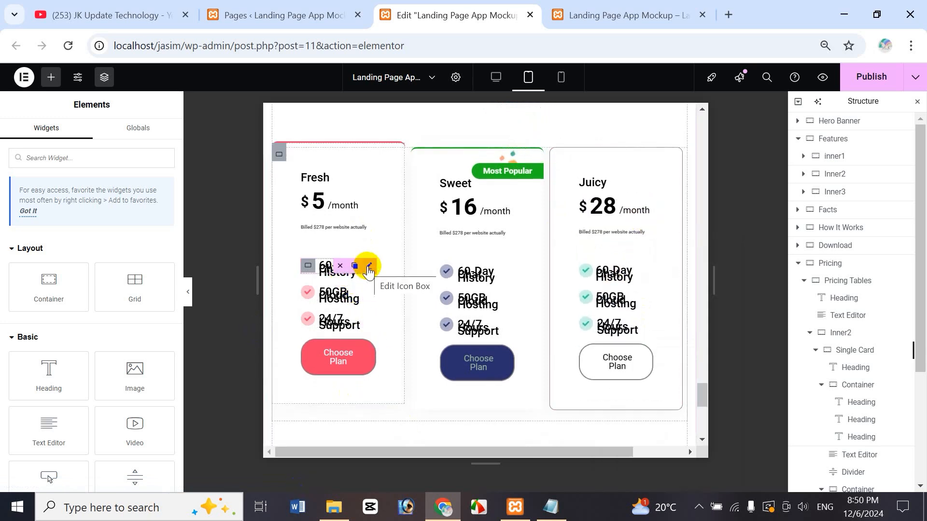
# Reduce the tablet title font size of the Fresh card's "60-Day Chat History" icon box so the text fits on one line.
pyautogui.click(369, 267)
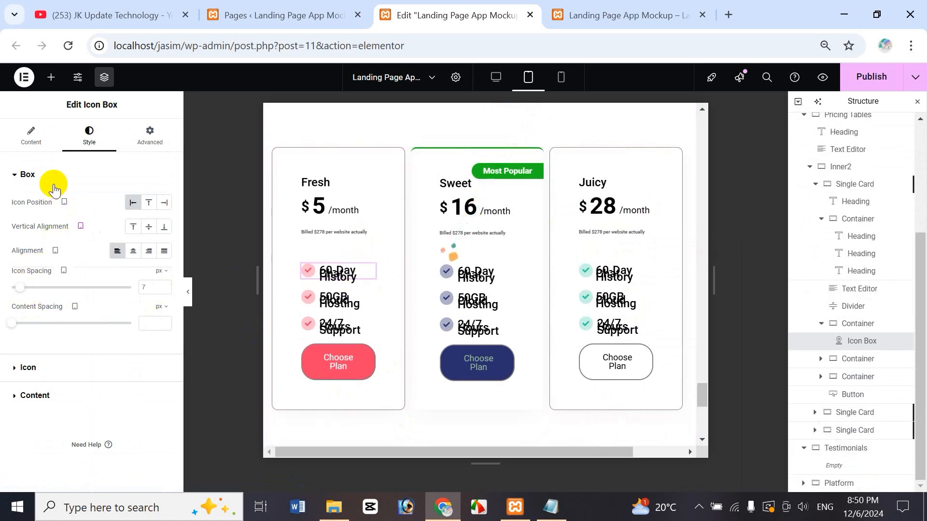
pyautogui.click(34, 395)
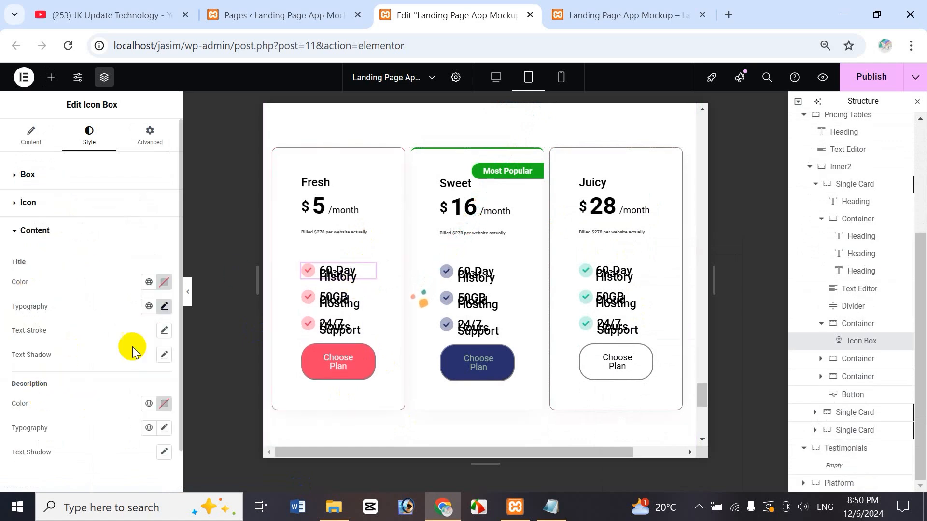
pyautogui.click(164, 306)
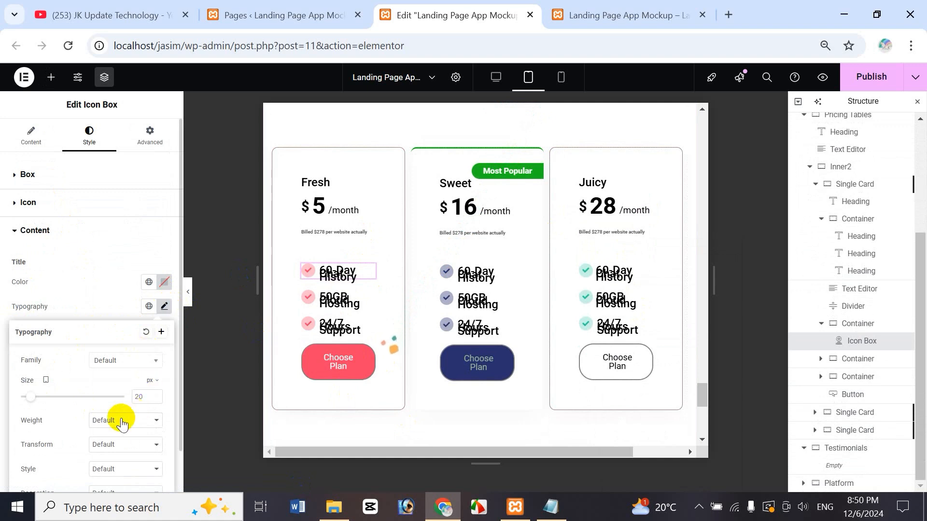
pyautogui.moveTo(31, 397); pyautogui.dragTo(29, 397)
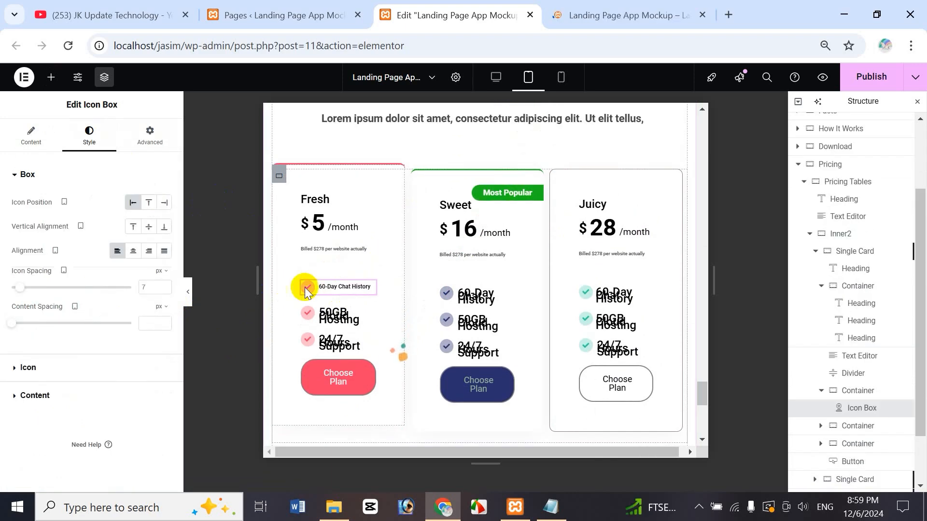
# Copy the Fresh card's "60-Day Chat History" icon box and paste its style onto the "50GB Cloud Hosting" and "24/7 Hours Support" icon boxes.
pyautogui.rightClick(367, 292)
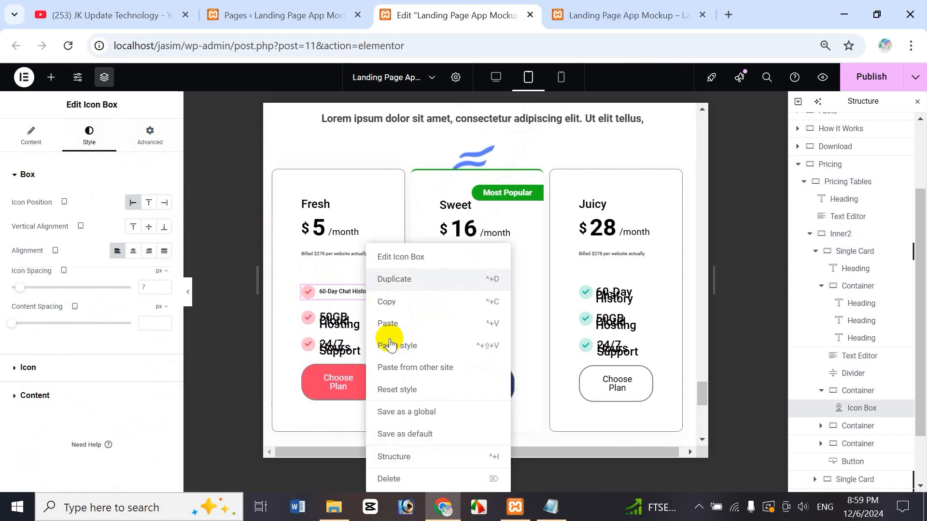
pyautogui.click(393, 300)
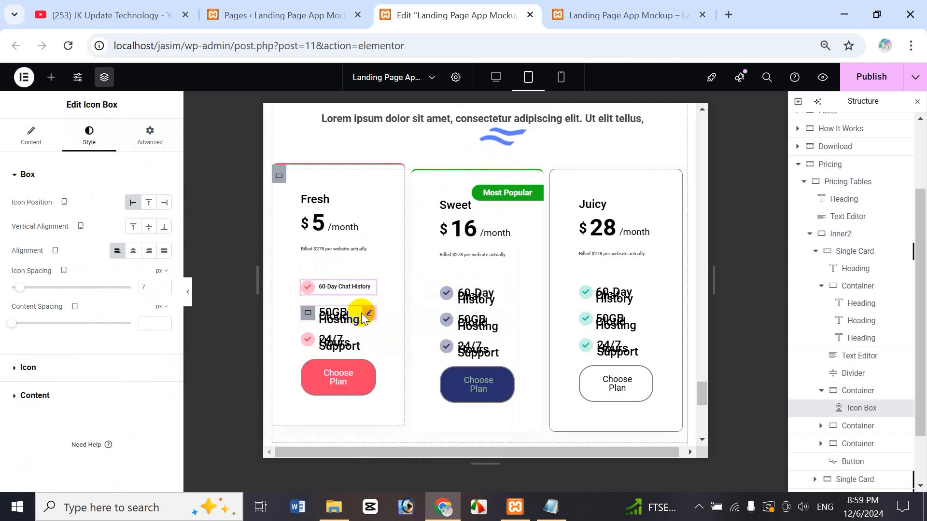
pyautogui.rightClick(357, 318)
pyautogui.click(378, 343)
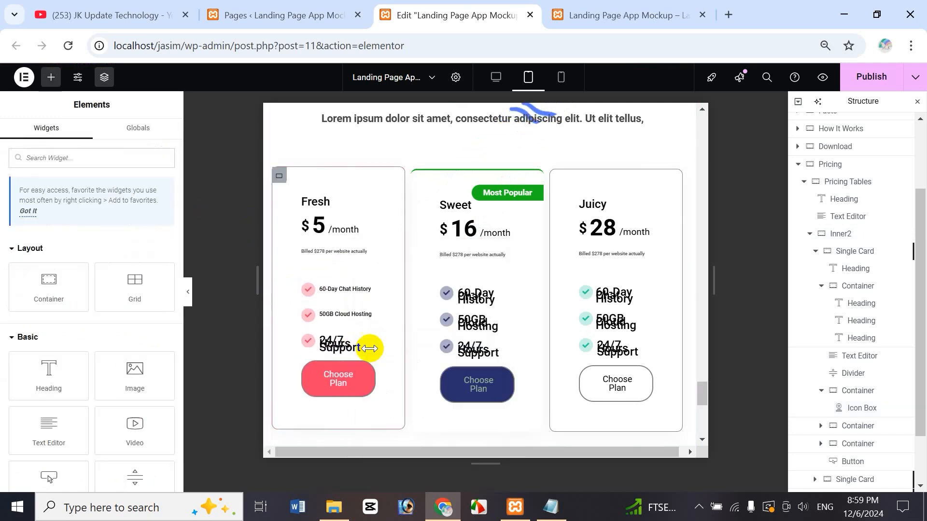
pyautogui.rightClick(341, 341)
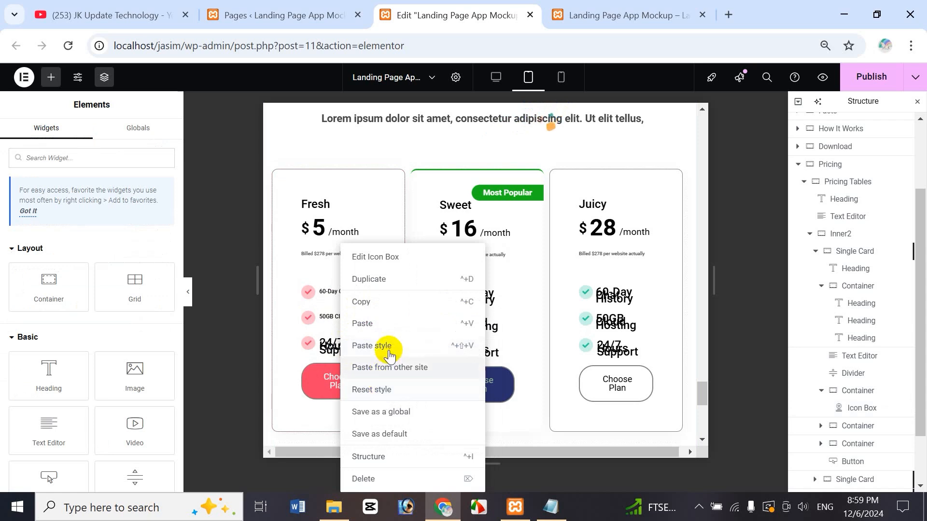
pyautogui.click(388, 346)
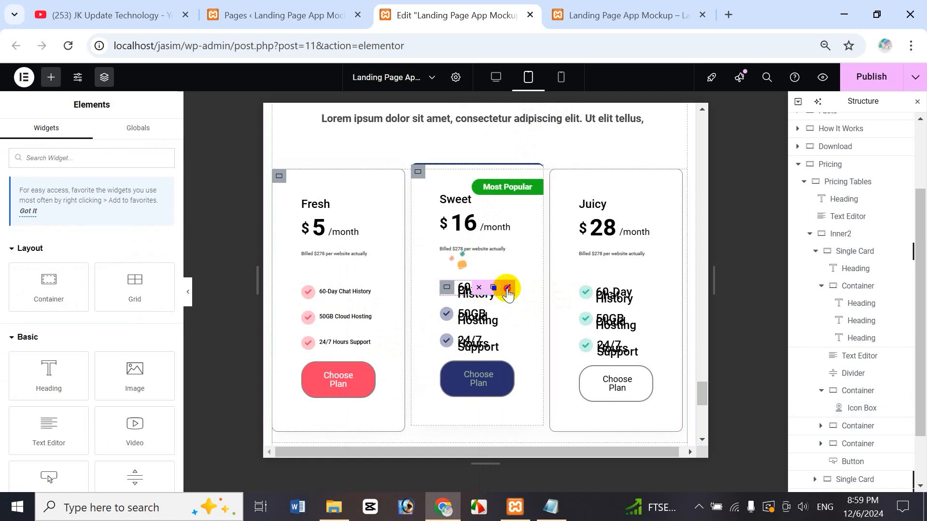
# Set the tablet title font size of the Sweet card's "60-Day Chat History" icon box to 10 px.
pyautogui.click(507, 289)
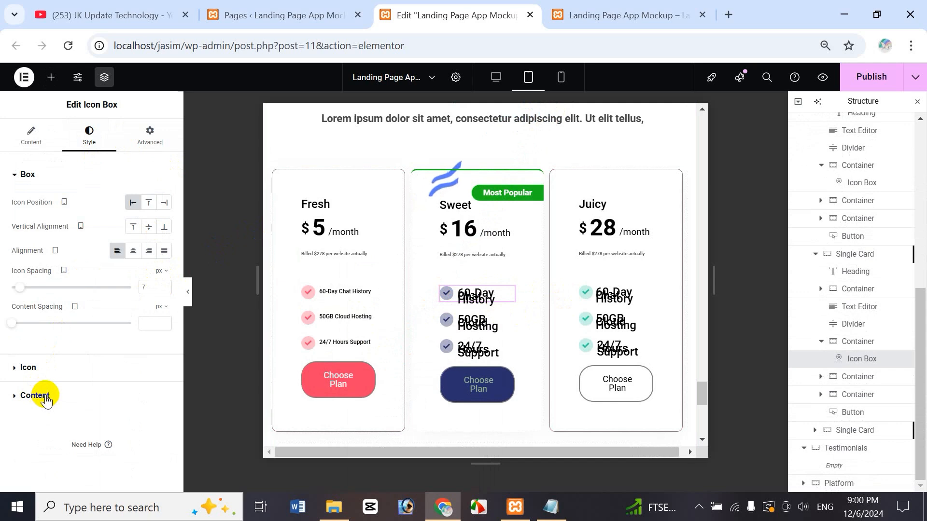
pyautogui.click(34, 396)
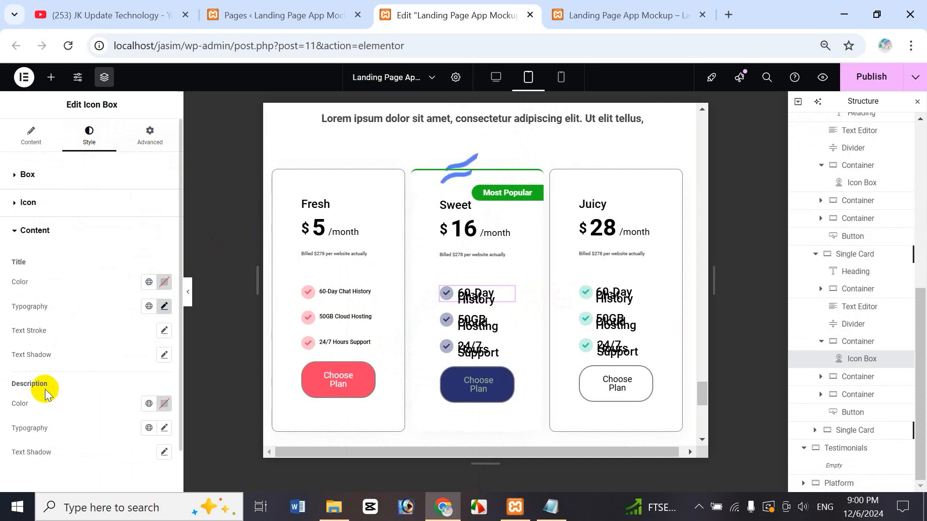
pyautogui.click(158, 312)
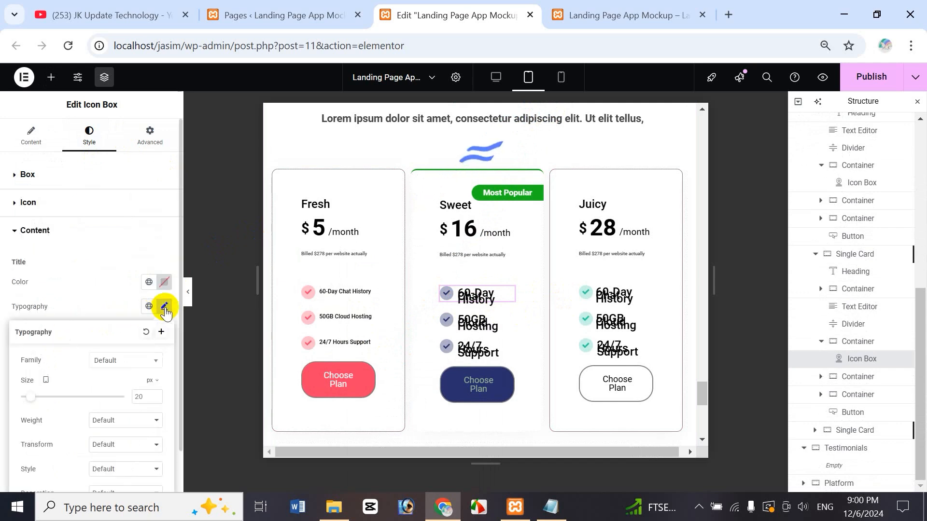
pyautogui.click(145, 396)
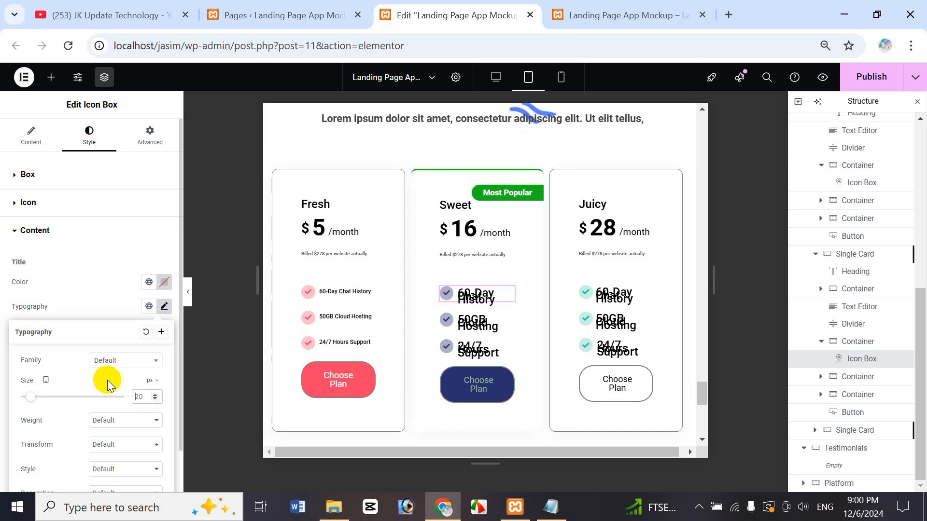
pyautogui.write('10')
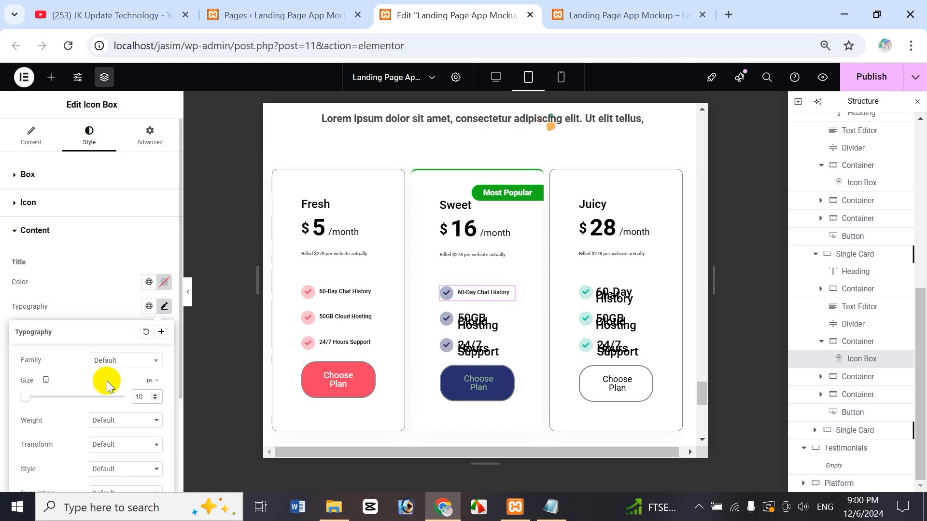
pyautogui.press('BackSpace')
pyautogui.write('2')
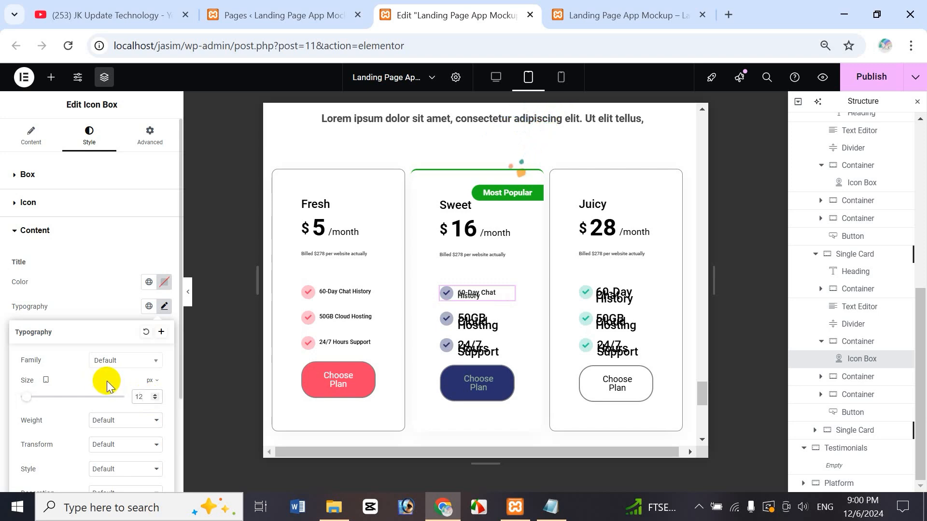
pyautogui.press('BackSpace')
pyautogui.write('0')
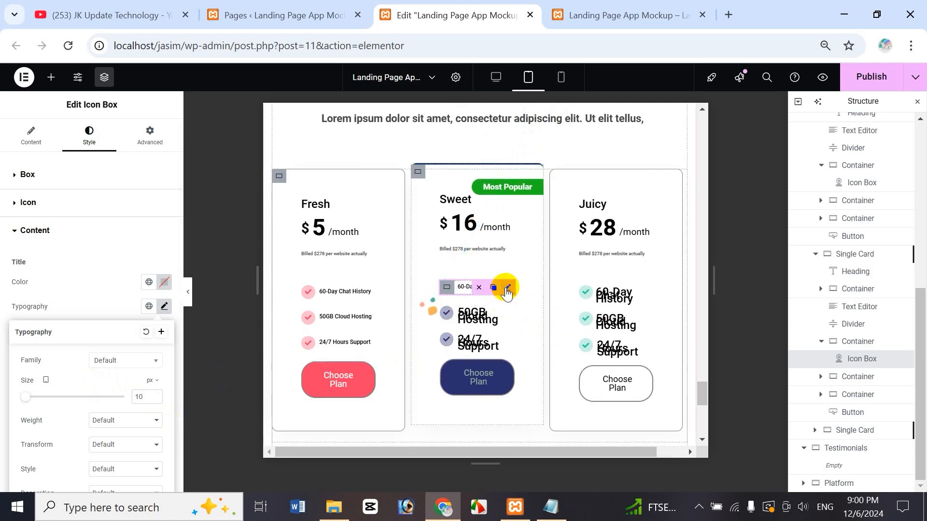
# Copy the Sweet card's "60-Day Chat History" icon box and paste its style onto that card's other two feature icon boxes.
pyautogui.rightClick(506, 293)
pyautogui.click(526, 345)
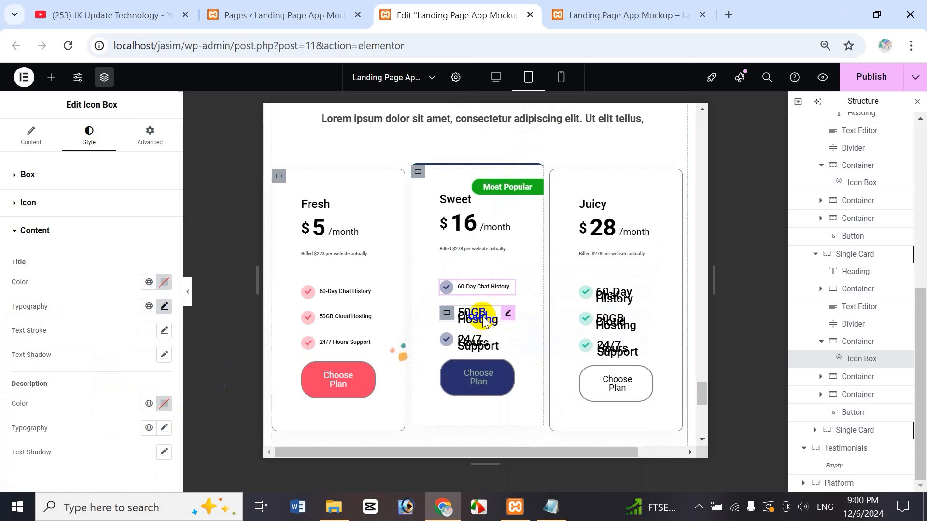
pyautogui.rightClick(485, 320)
pyautogui.click(517, 346)
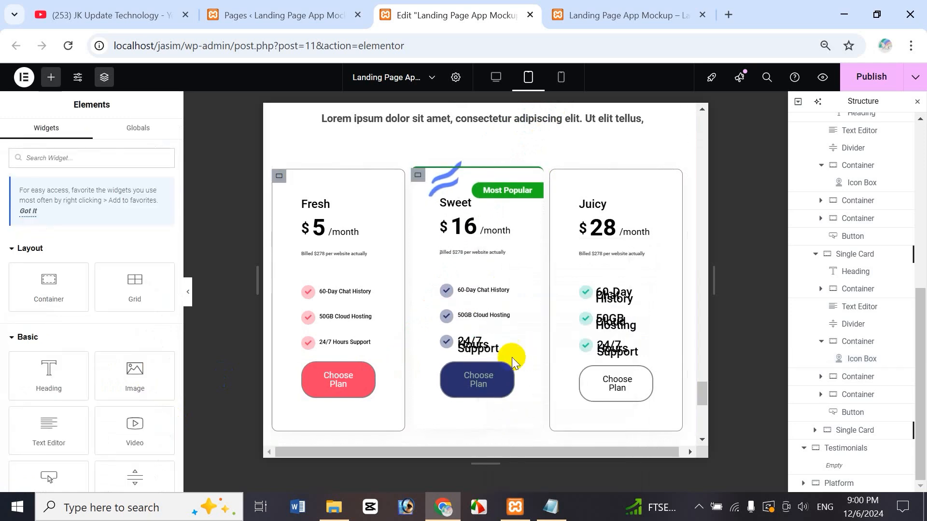
pyautogui.rightClick(477, 346)
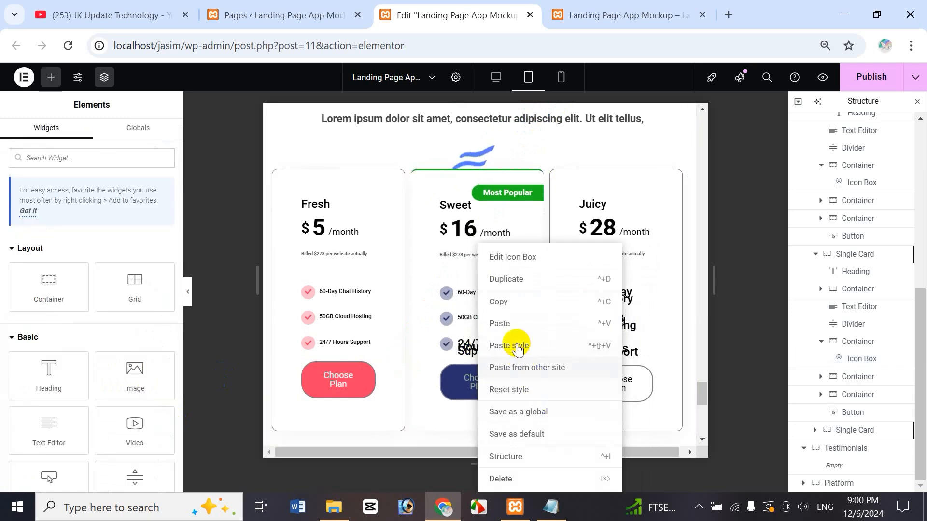
pyautogui.click(517, 346)
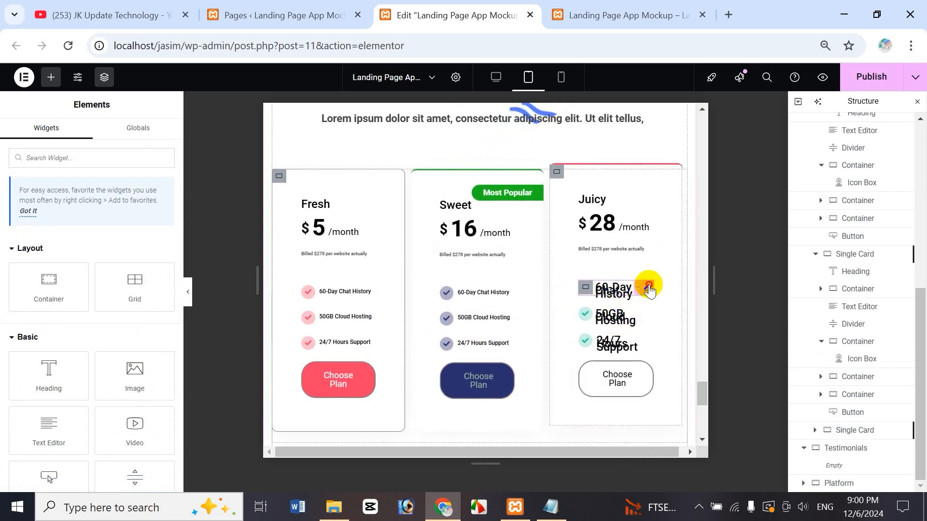
# Set the tablet title font size of the Juicy card's "60-Day Chat History" icon box to 10 px.
pyautogui.click(646, 286)
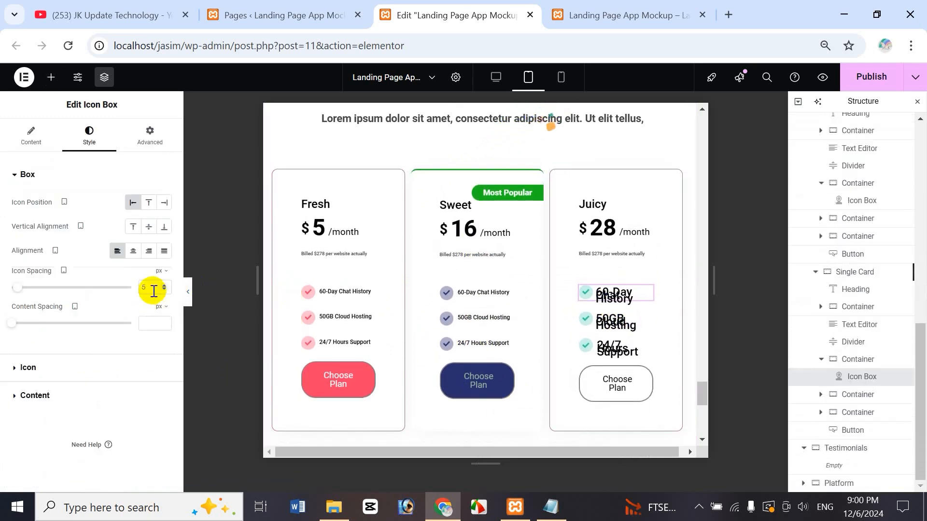
pyautogui.click(35, 396)
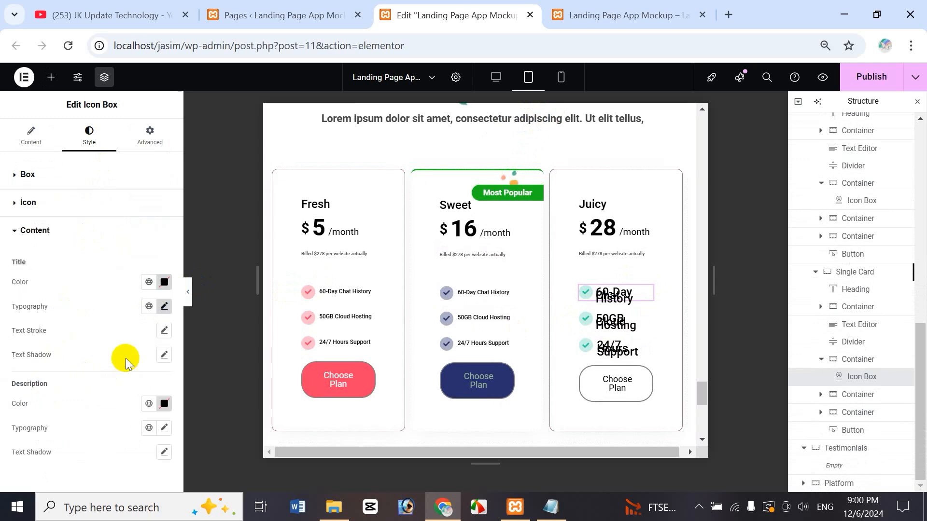
pyautogui.click(164, 307)
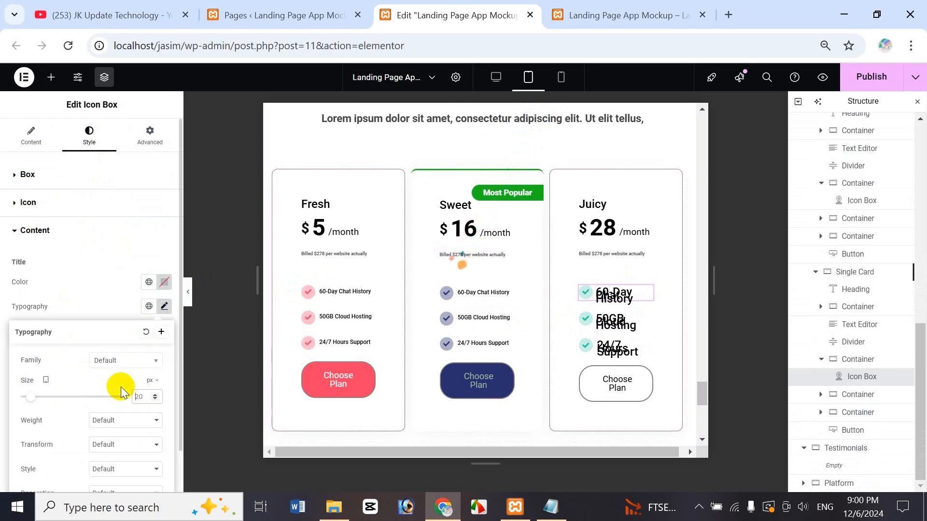
pyautogui.write('10')
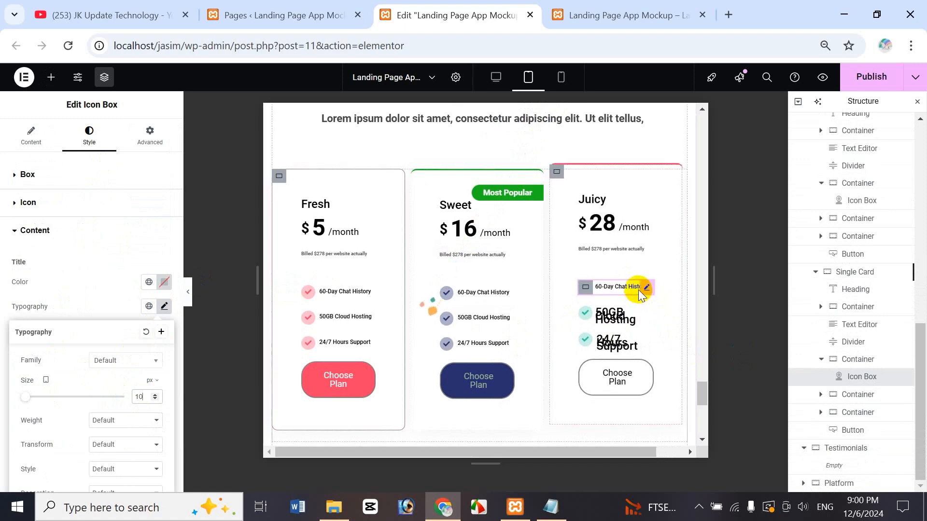
# Copy the Juicy card's "60-Day Chat History" icon box and paste its style onto that card's "50GB Cloud Hosting" and "24/7 Hours Support" icon boxes.
pyautogui.rightClick(640, 291)
pyautogui.click(673, 304)
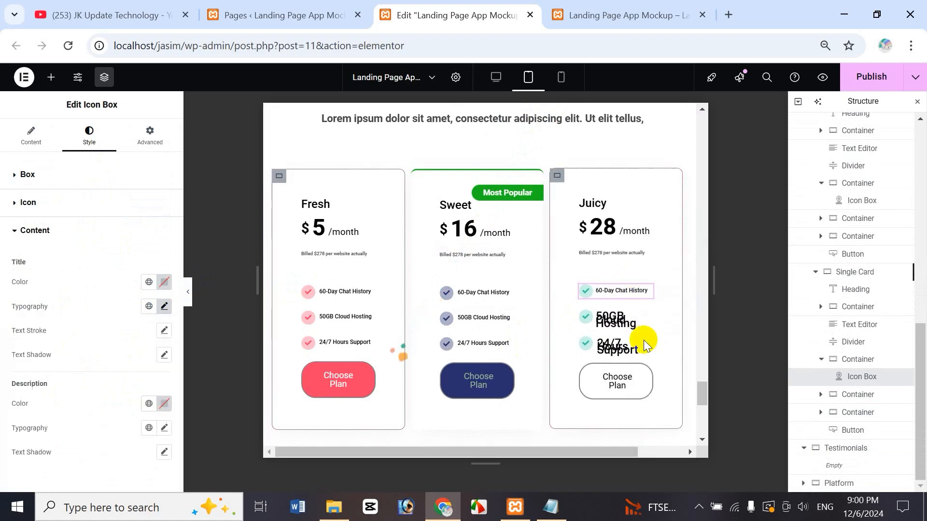
pyautogui.rightClick(633, 327)
pyautogui.click(657, 346)
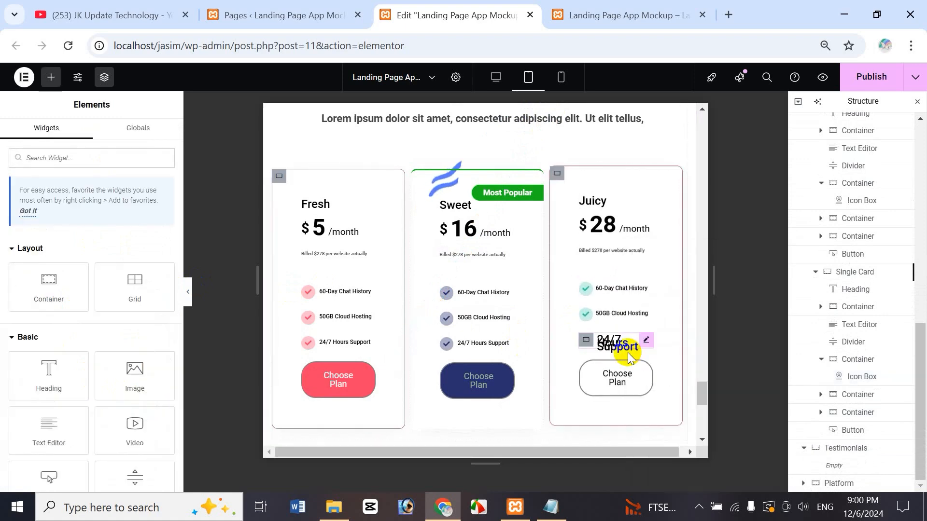
pyautogui.rightClick(621, 344)
pyautogui.click(673, 346)
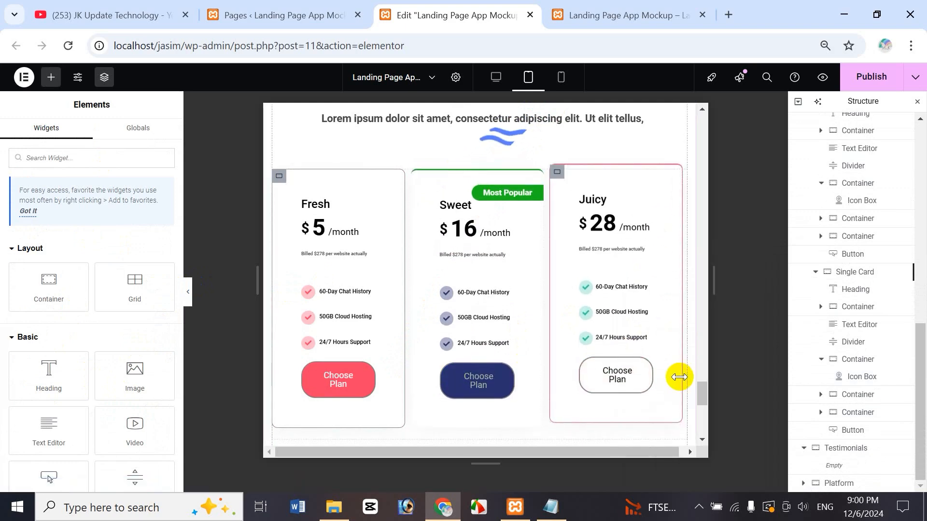
# Set the tablet font size of the Fresh card's "Choose Plan" button text to 11 px.
pyautogui.moveTo(700, 397); pyautogui.dragTo(703, 393)
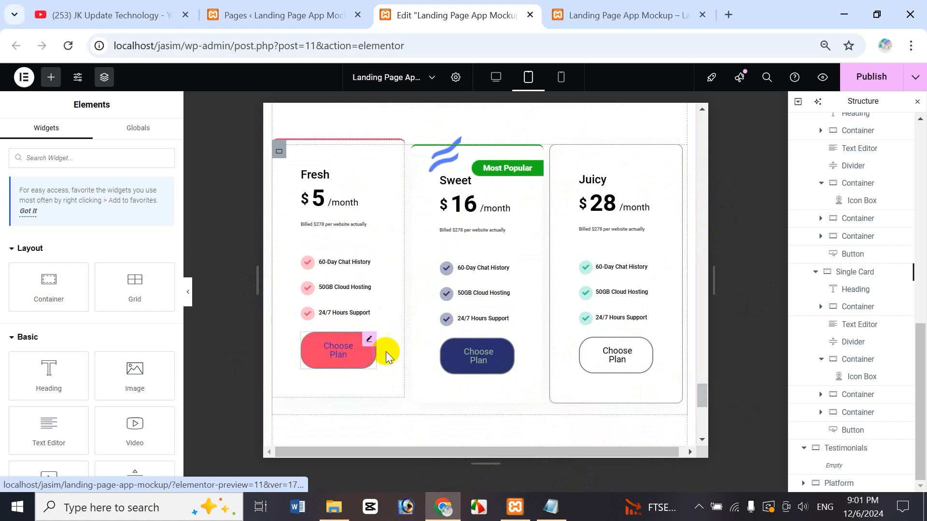
pyautogui.moveTo(367, 342)
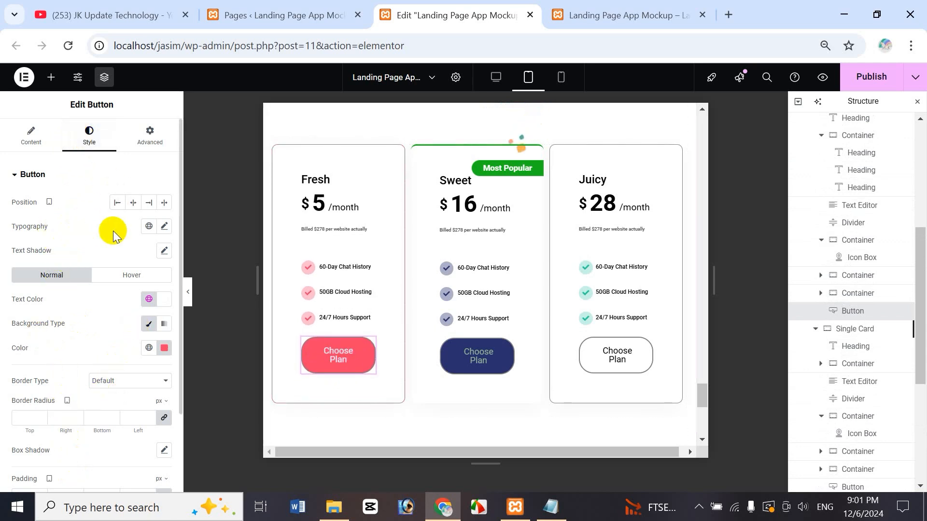
pyautogui.click(164, 226)
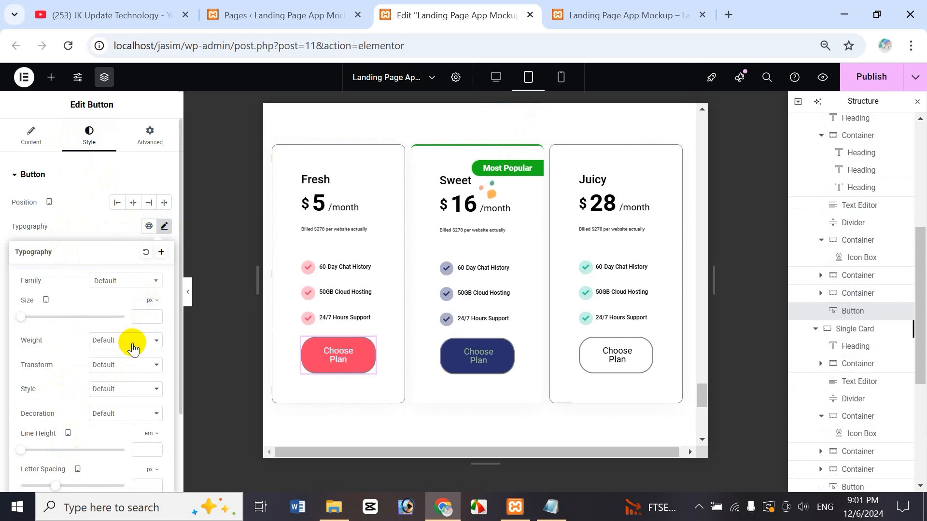
pyautogui.click(137, 313)
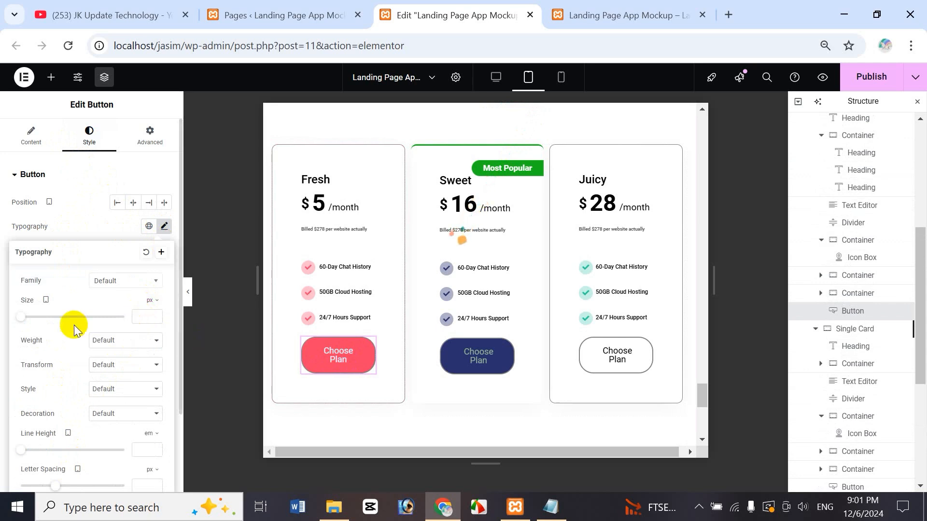
pyautogui.moveTo(19, 319); pyautogui.dragTo(24, 317)
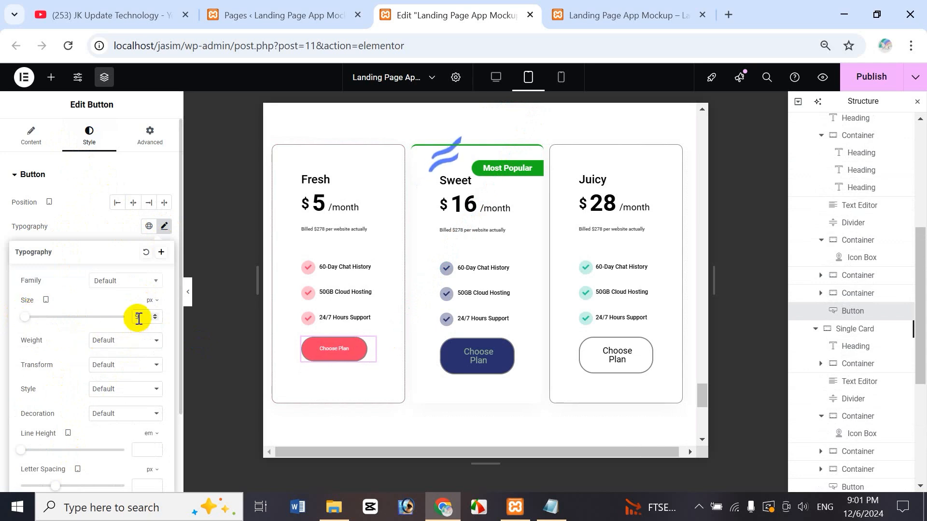
pyautogui.moveTo(139, 319); pyautogui.dragTo(88, 300)
pyautogui.write('12')
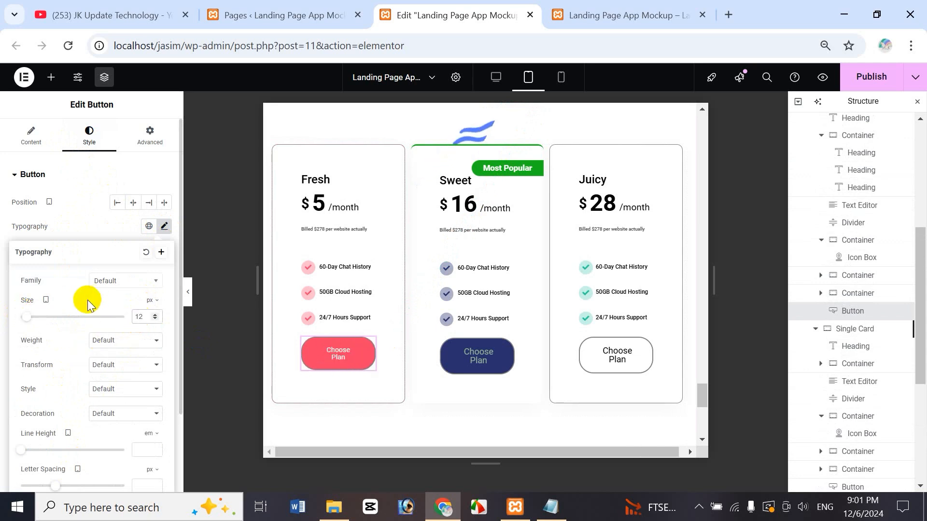
pyautogui.press('BackSpace')
pyautogui.write('1')
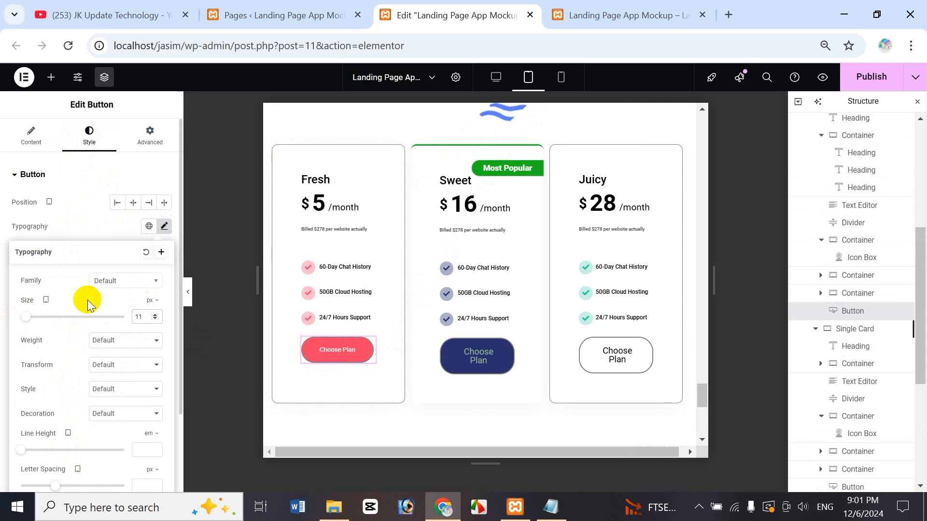
pyautogui.click(340, 350)
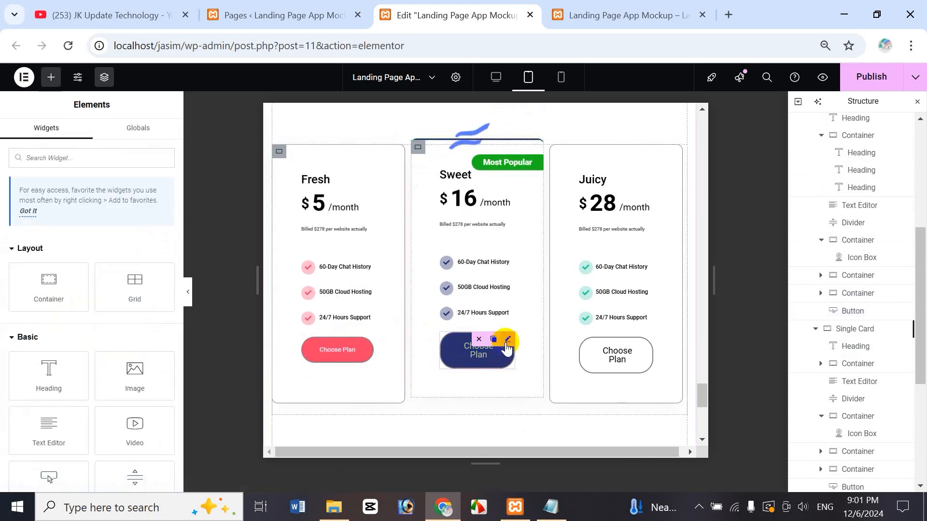
# Set the tablet font size of the Sweet card's "Choose Plan" button text to 10 px.
pyautogui.click(506, 343)
pyautogui.click(89, 136)
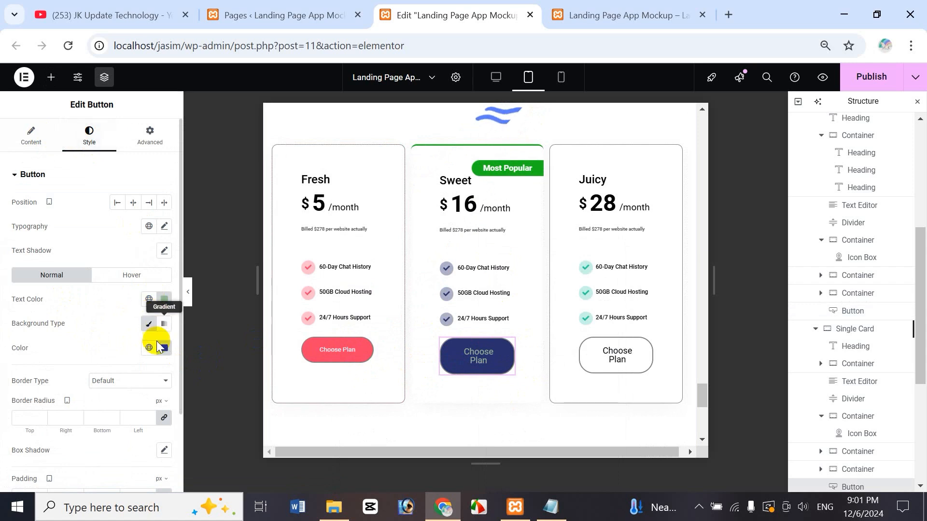
pyautogui.click(164, 227)
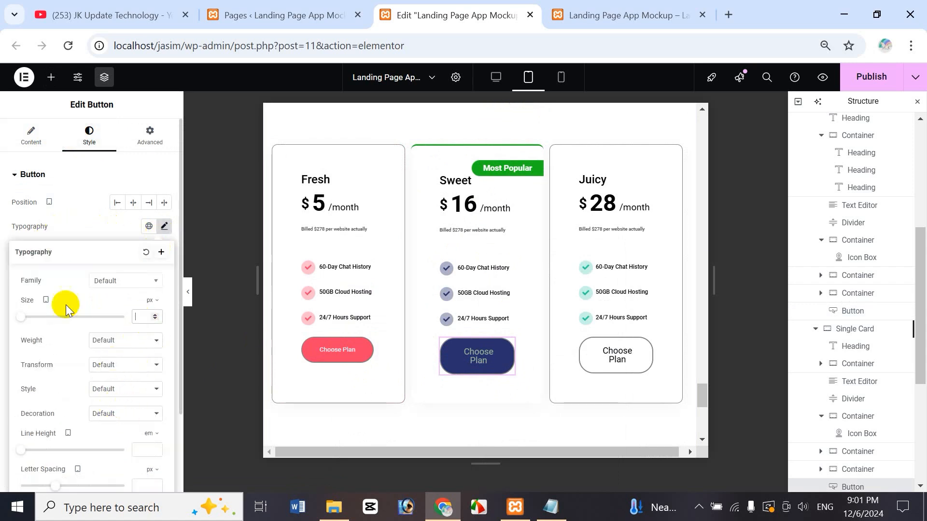
pyautogui.write('10')
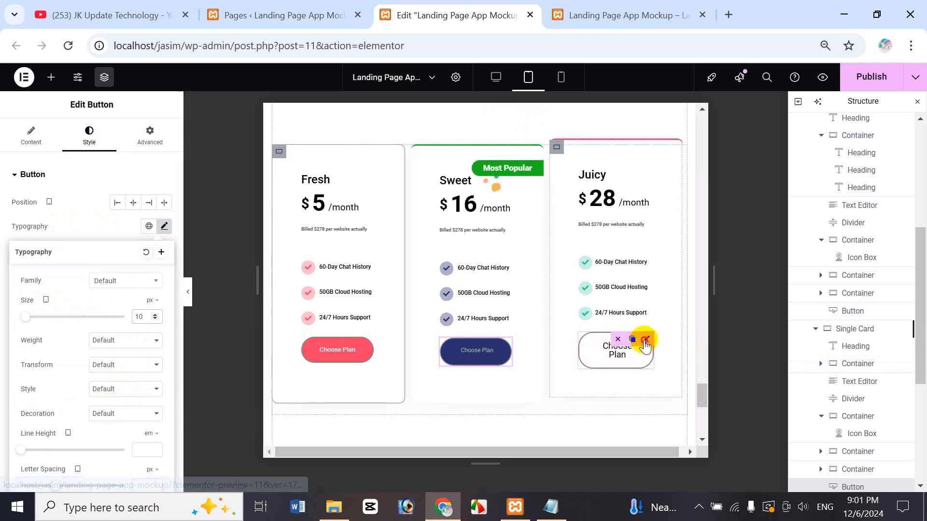
# Set the tablet font size of the Juicy card's "Choose Plan" button text to 10 px.
pyautogui.click(645, 341)
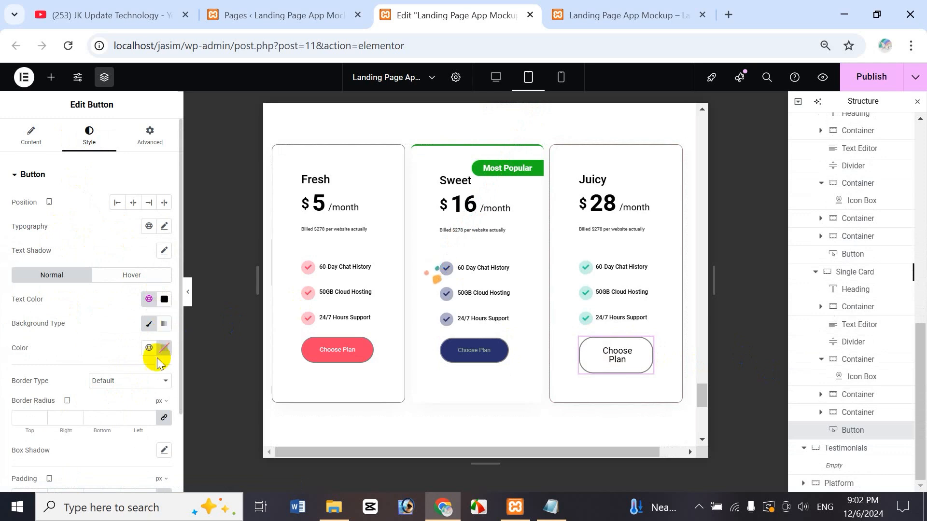
pyautogui.click(165, 227)
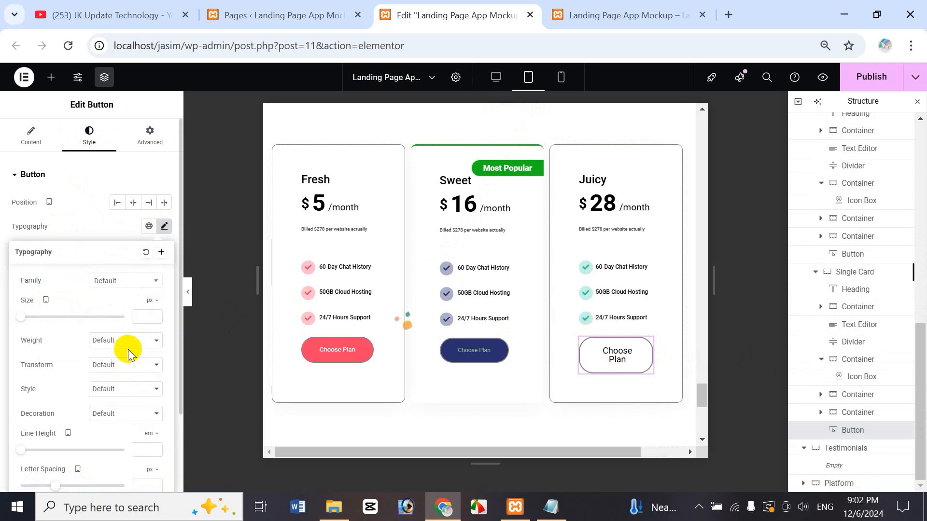
pyautogui.write('10')
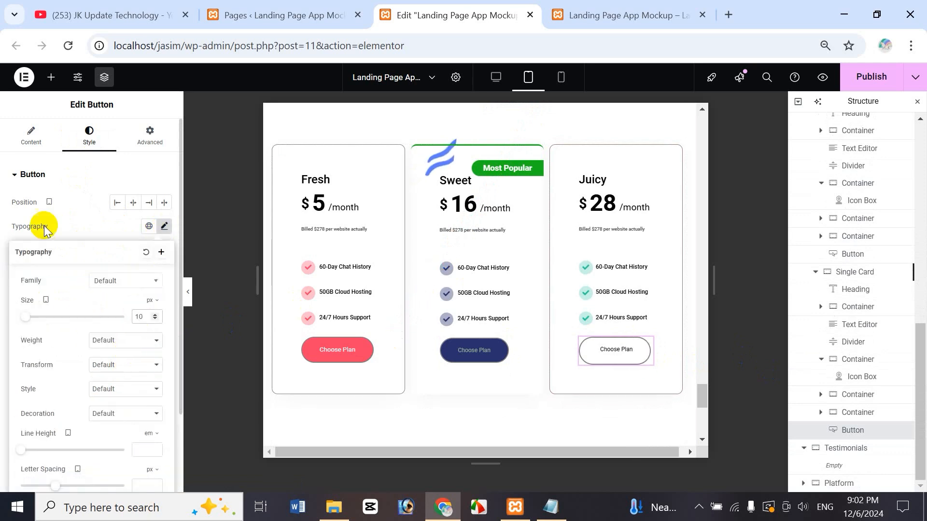
pyautogui.click(71, 171)
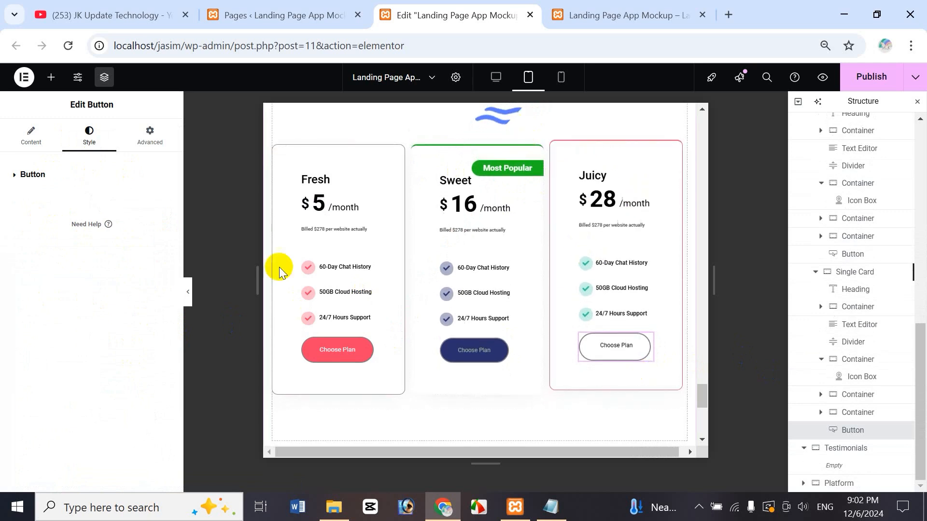
# Switch the preview to mobile portrait and set the "Simple pricing for everyone!" heading's font size to 28 px.
pyautogui.click(565, 80)
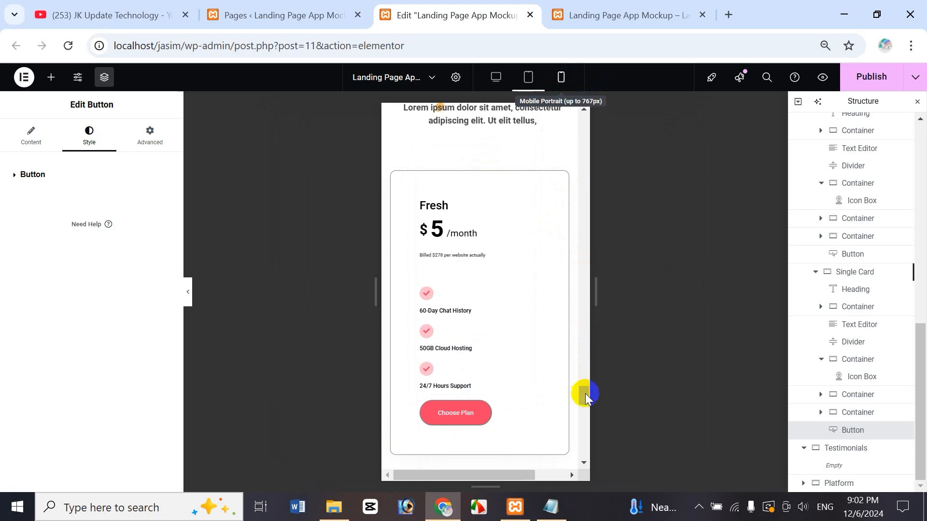
pyautogui.scroll(-10, 587, 385)
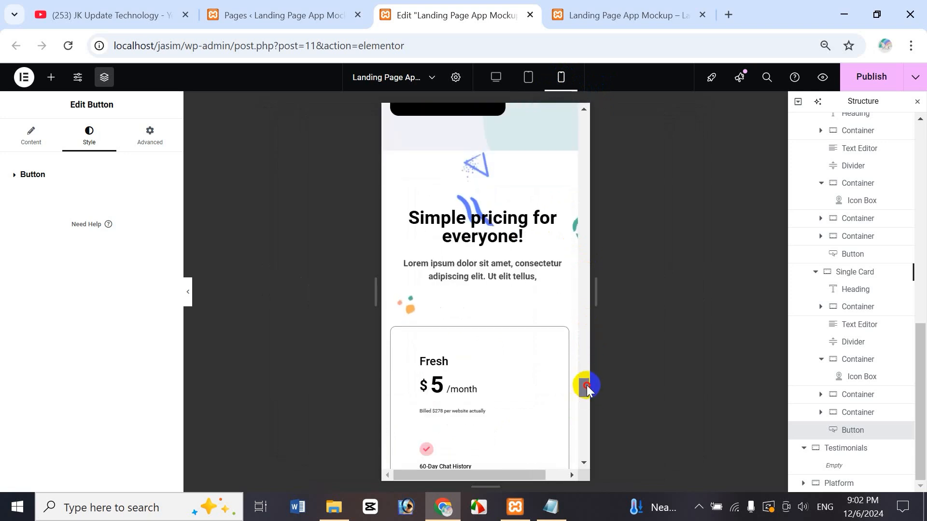
pyautogui.scroll(-3, 565, 385)
pyautogui.moveTo(586, 427); pyautogui.dragTo(582, 385)
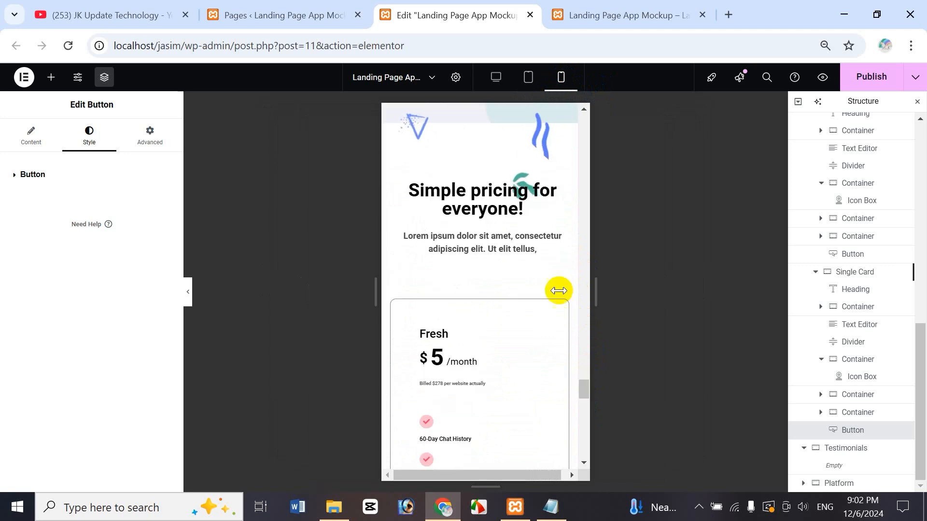
pyautogui.click(563, 193)
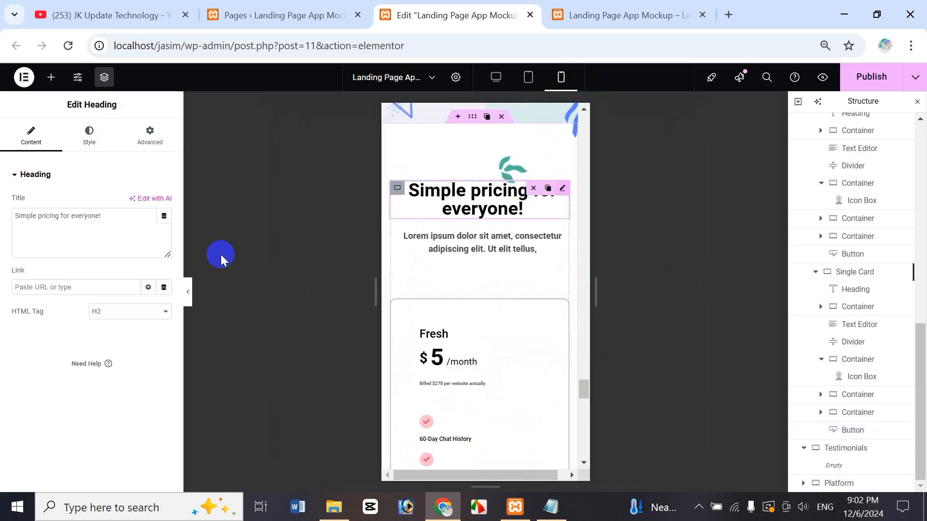
pyautogui.click(97, 137)
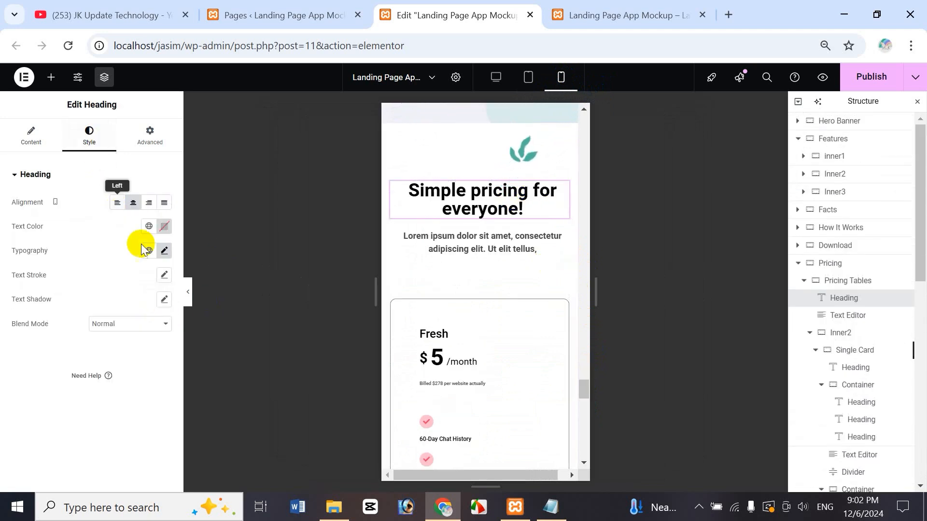
pyautogui.click(165, 251)
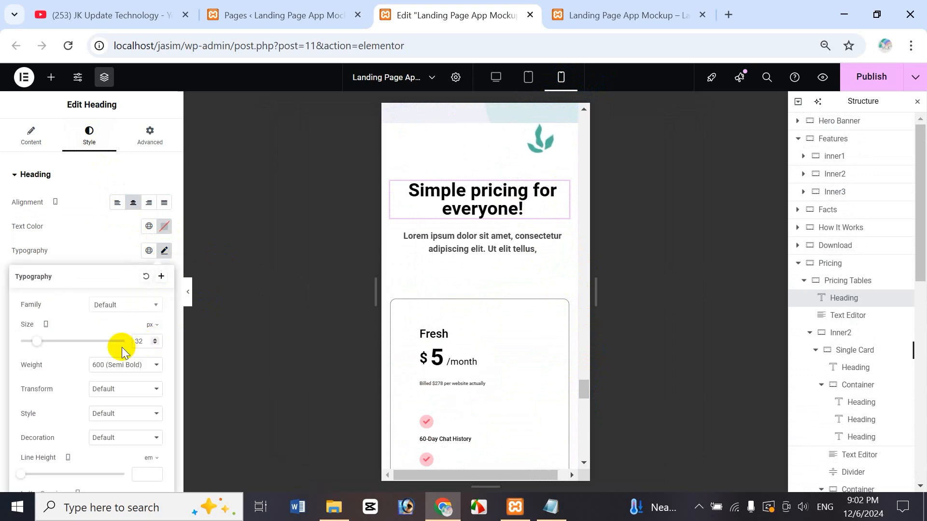
pyautogui.moveTo(37, 344); pyautogui.dragTo(33, 344)
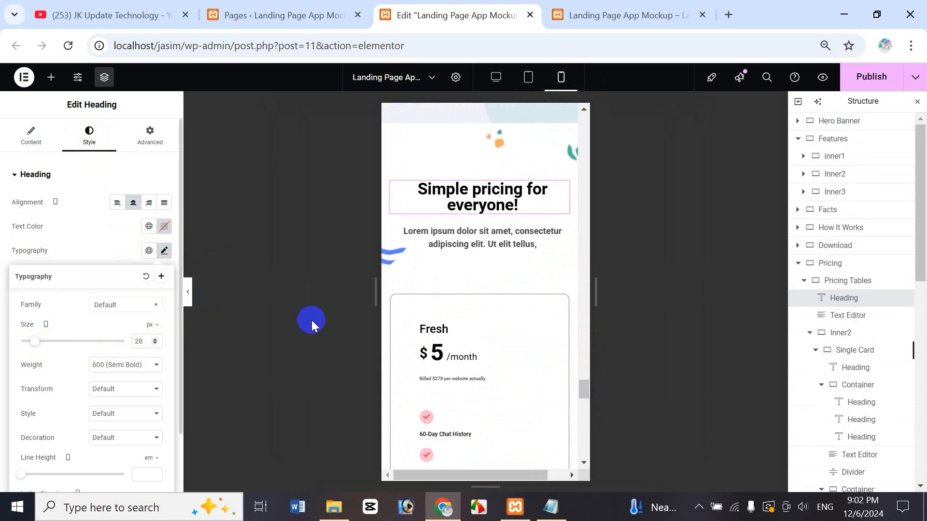
# Set the mobile font size of the lorem ipsum text below the pricing heading to 13 px.
pyautogui.click(483, 244)
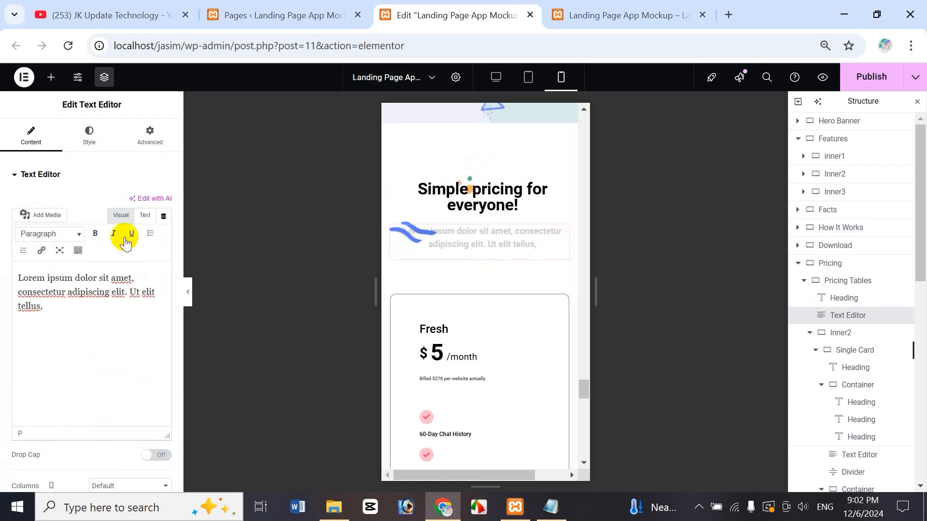
pyautogui.click(89, 136)
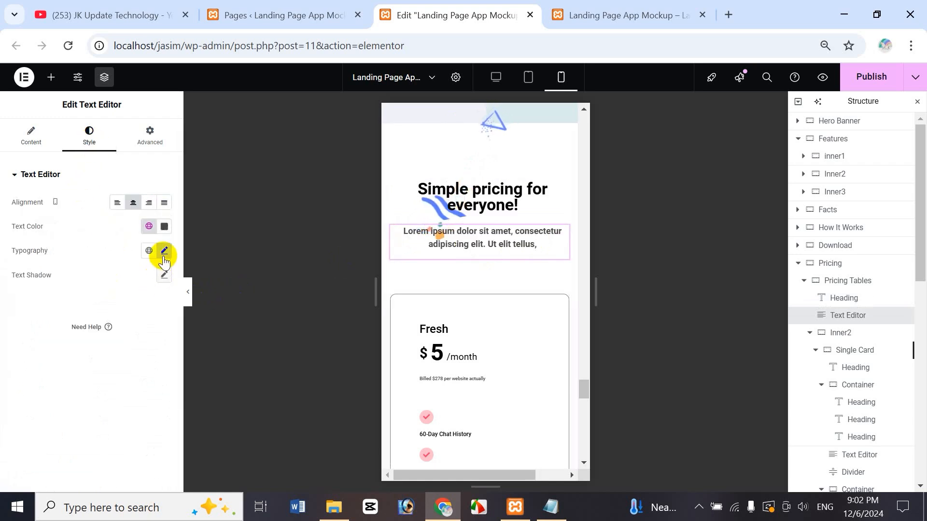
pyautogui.click(165, 251)
pyautogui.doubleClick(140, 341)
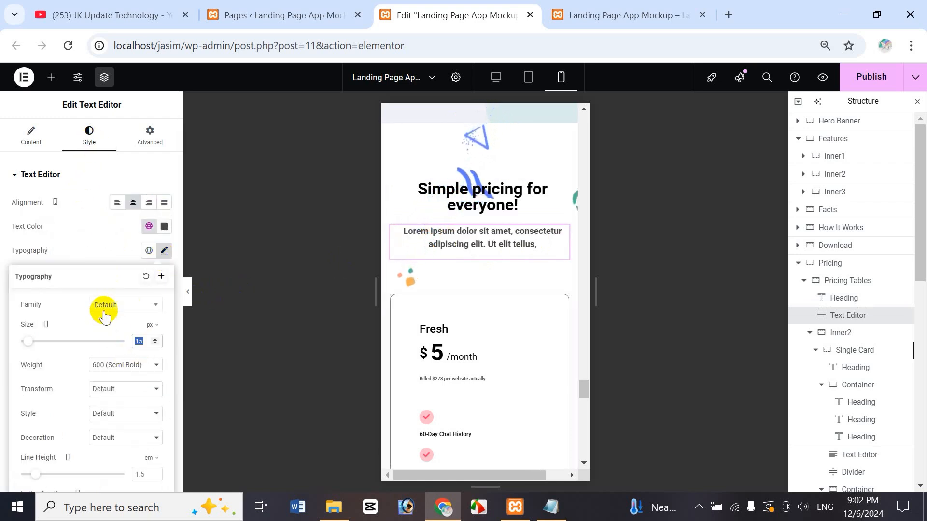
pyautogui.write('13')
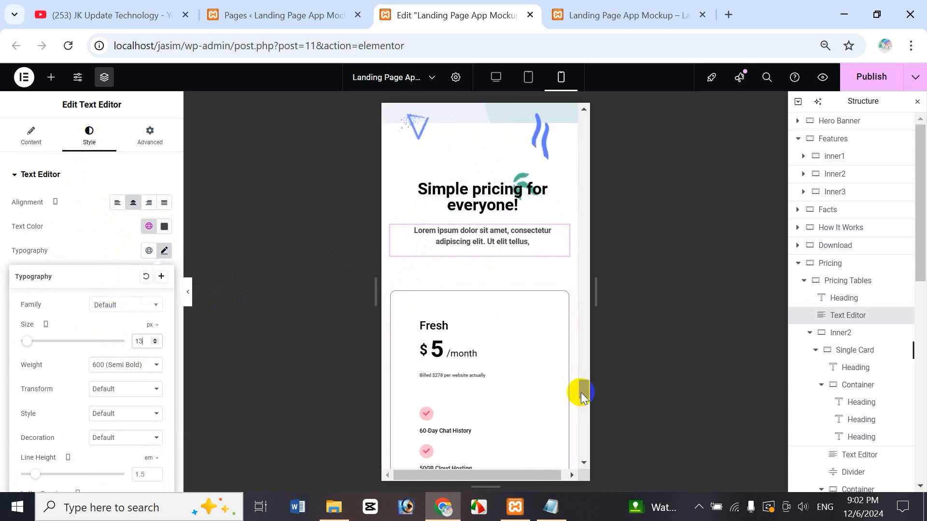
# Set the mobile icon position of the Fresh card's "60-Day Chat History" icon box to Left.
pyautogui.moveTo(581, 393); pyautogui.dragTo(589, 394)
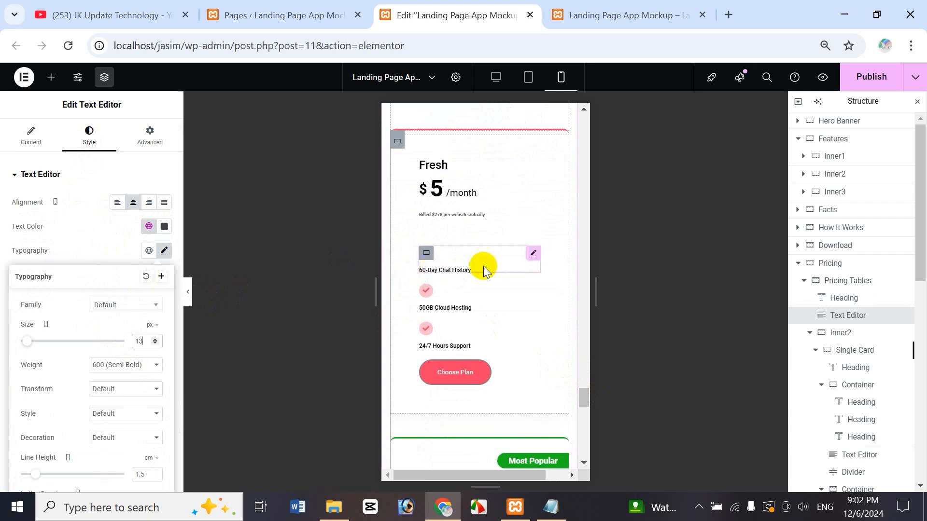
pyautogui.click(534, 254)
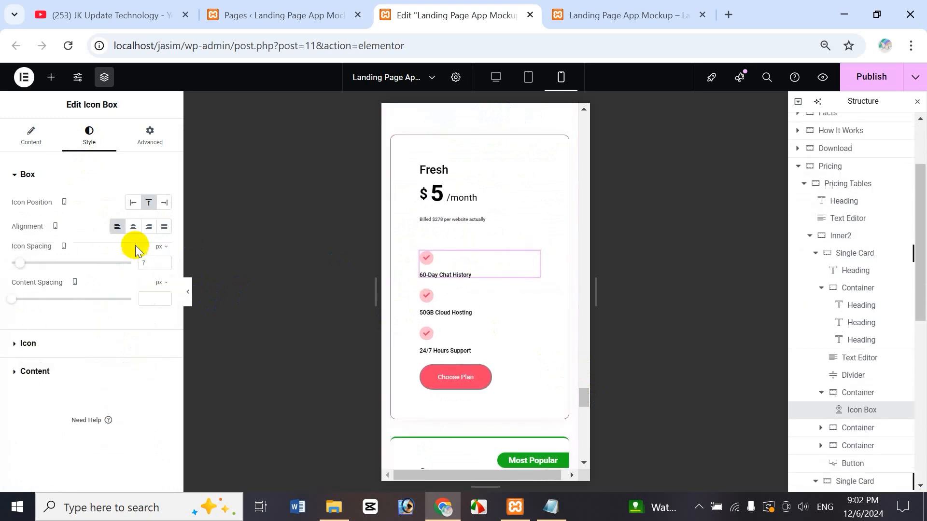
pyautogui.click(133, 203)
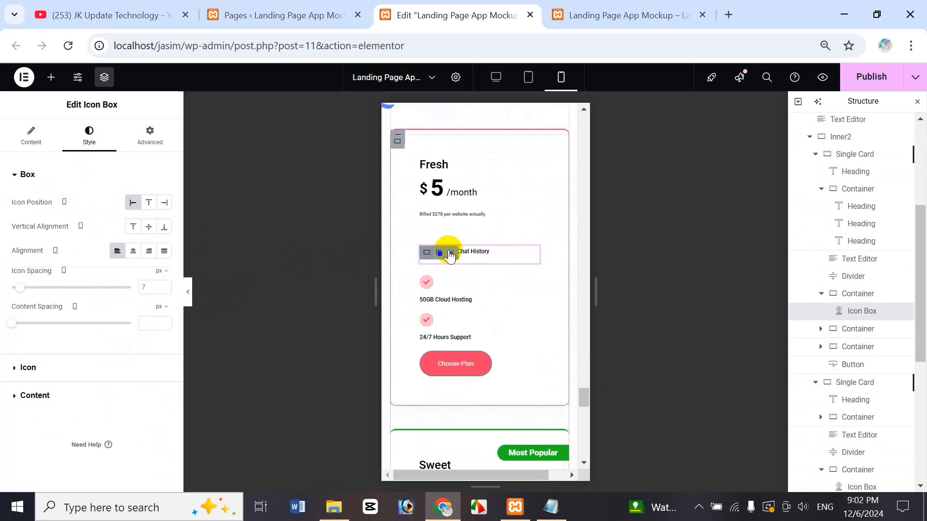
# Copy the Fresh card's "60-Day Chat History" icon box and paste its style onto that card's "50GB Cloud Hosting" and "24/7 Hours Support" icon boxes.
pyautogui.rightClick(491, 256)
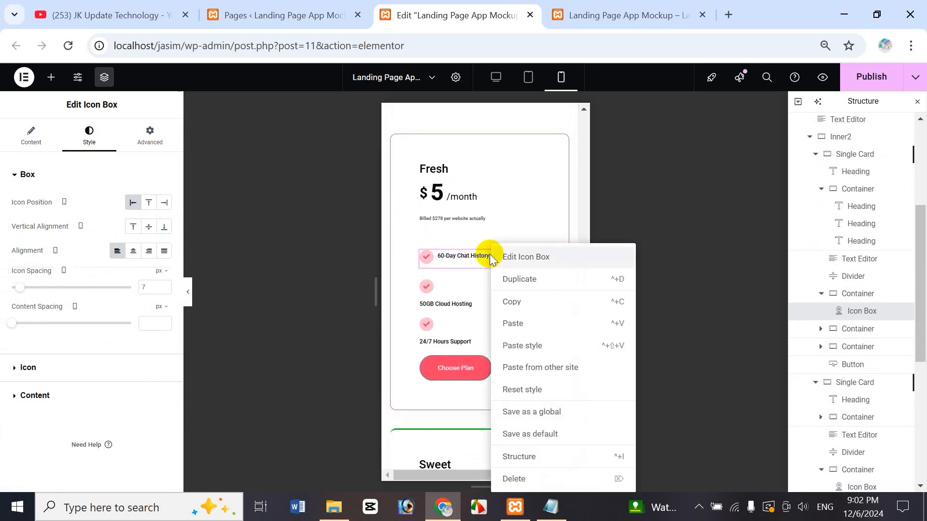
pyautogui.click(519, 301)
pyautogui.rightClick(457, 299)
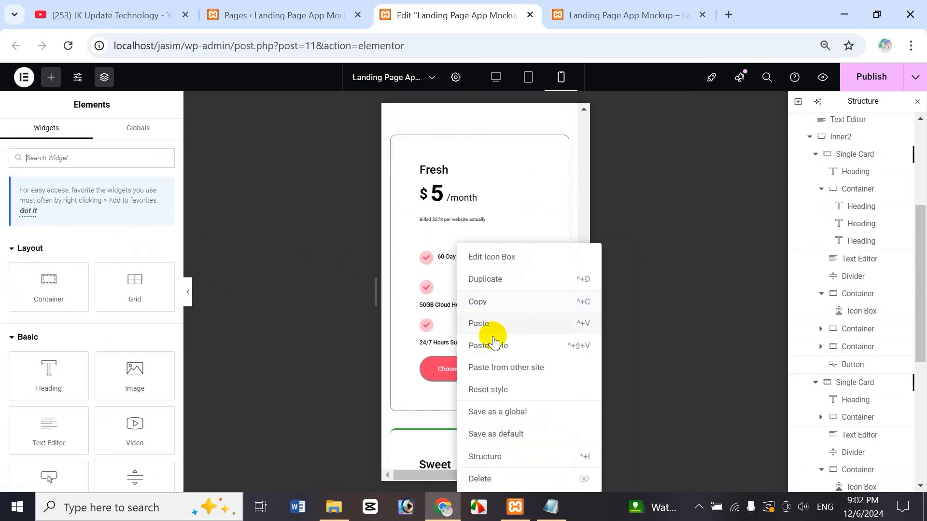
pyautogui.click(485, 324)
pyautogui.rightClick(443, 319)
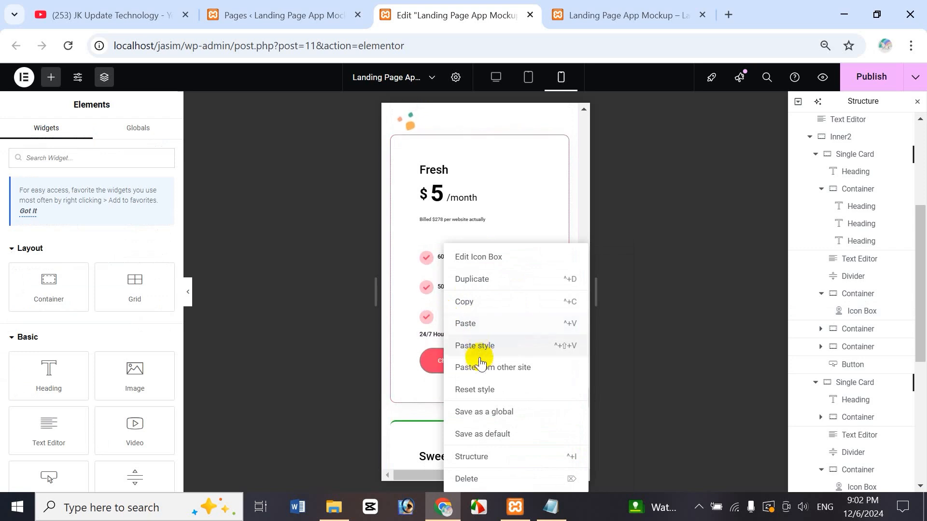
pyautogui.click(481, 354)
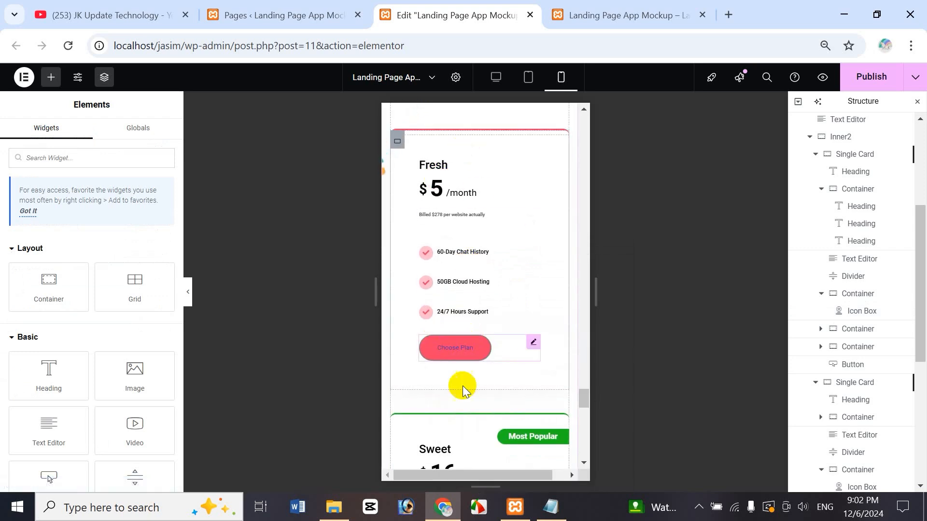
# Set the mobile icon position of the Sweet card's "60-Day Chat History" icon box to Left.
pyautogui.moveTo(581, 393); pyautogui.dragTo(583, 407)
pyautogui.scroll(-2, 582, 406)
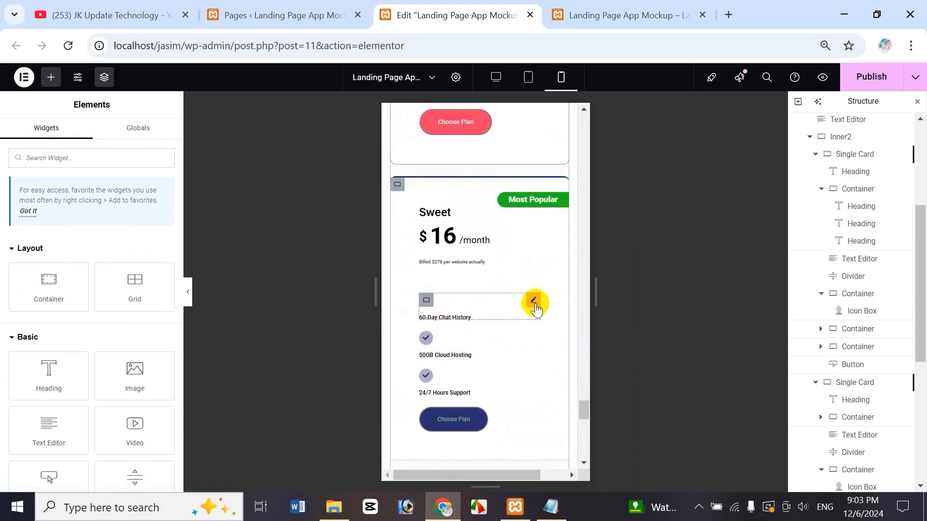
pyautogui.click(532, 301)
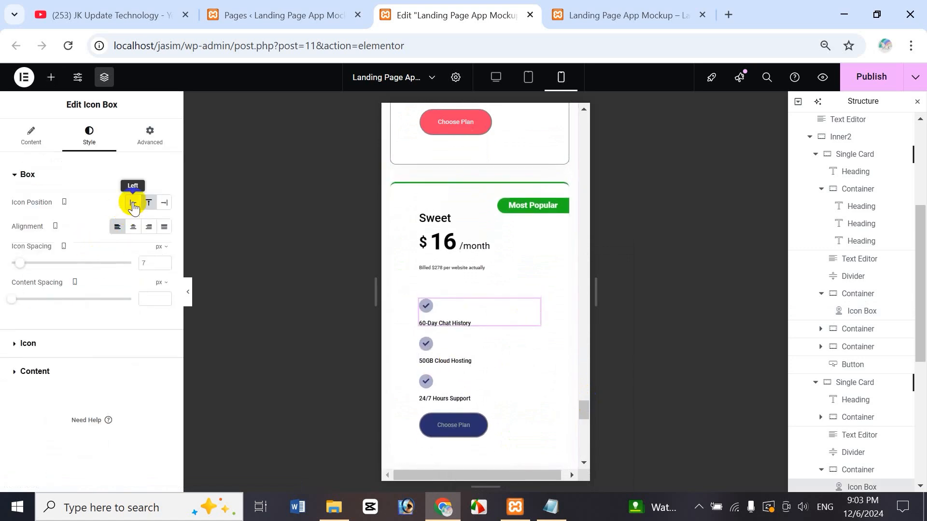
pyautogui.click(132, 203)
# Copy the Sweet card's "60-Day Chat History" icon box and paste its style onto that card's "50GB Cloud Hosting" and "24/7 Hours Support" icon boxes.
pyautogui.rightClick(473, 302)
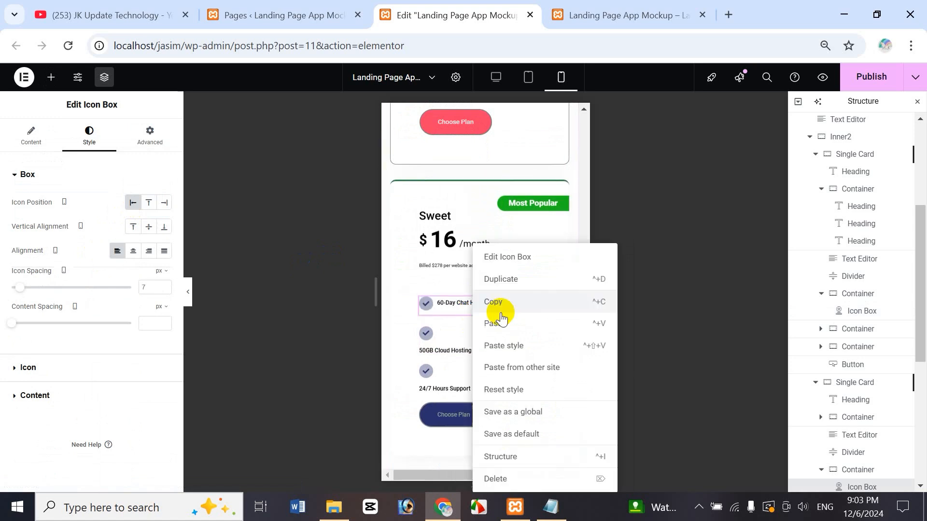
pyautogui.click(504, 300)
pyautogui.rightClick(473, 334)
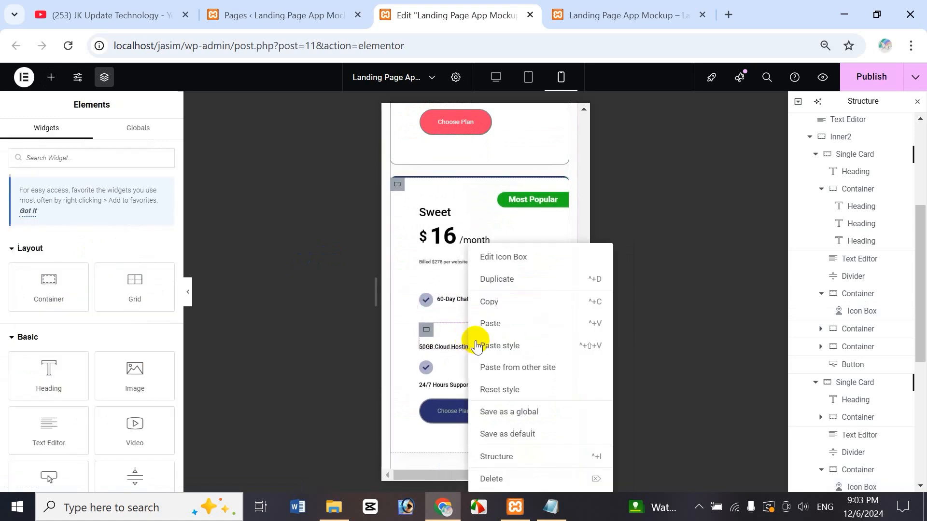
pyautogui.click(502, 349)
pyautogui.rightClick(466, 374)
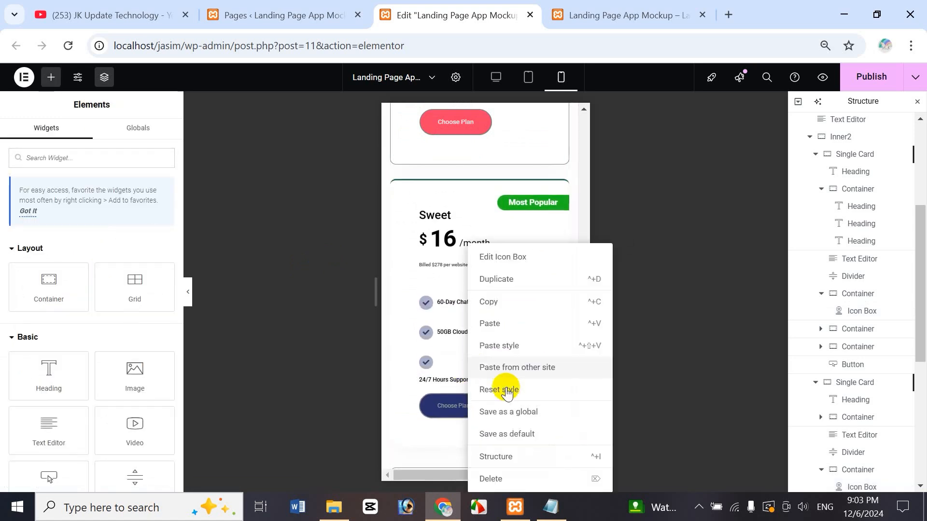
pyautogui.click(503, 347)
# Set the mobile icon position of the Juicy card's "60-Day Chat History" icon box to Left.
pyautogui.moveTo(584, 407); pyautogui.dragTo(583, 433)
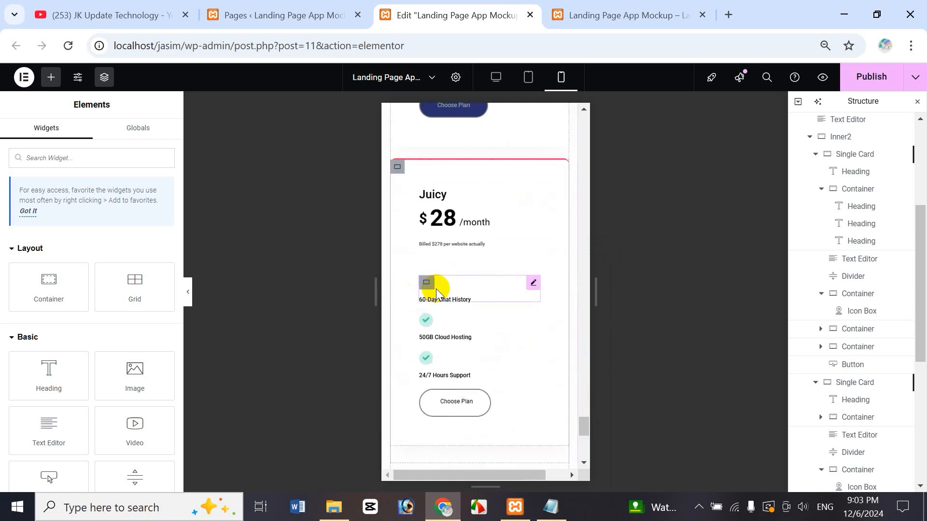
pyautogui.click(535, 289)
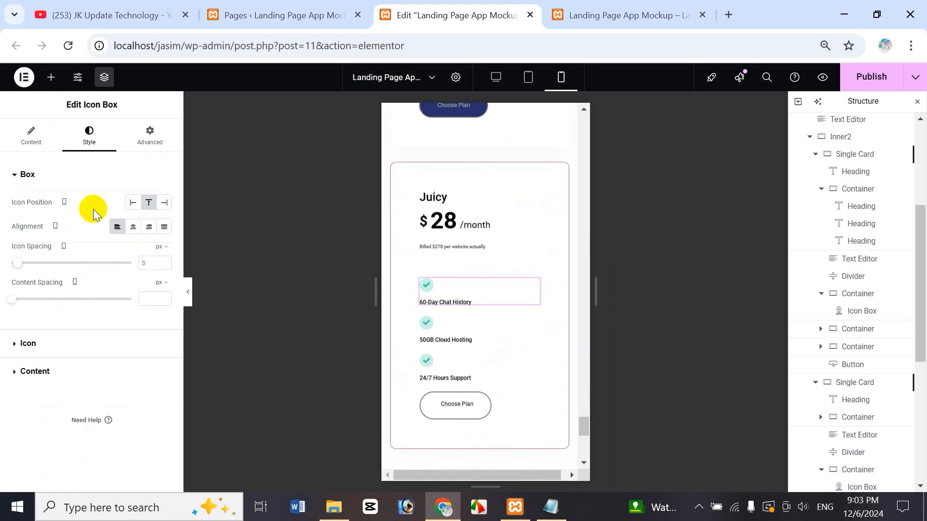
pyautogui.click(133, 202)
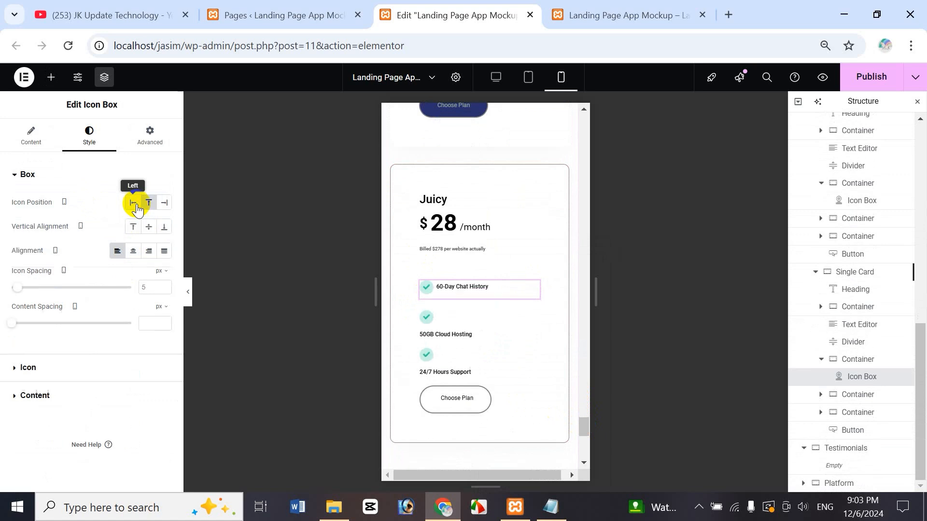
# Copy the Juicy card's "60-Day Chat History" icon box and paste its style onto that card's "50GB Cloud Hosting" and "24/7 Hours Support" icon boxes.
pyautogui.rightClick(480, 290)
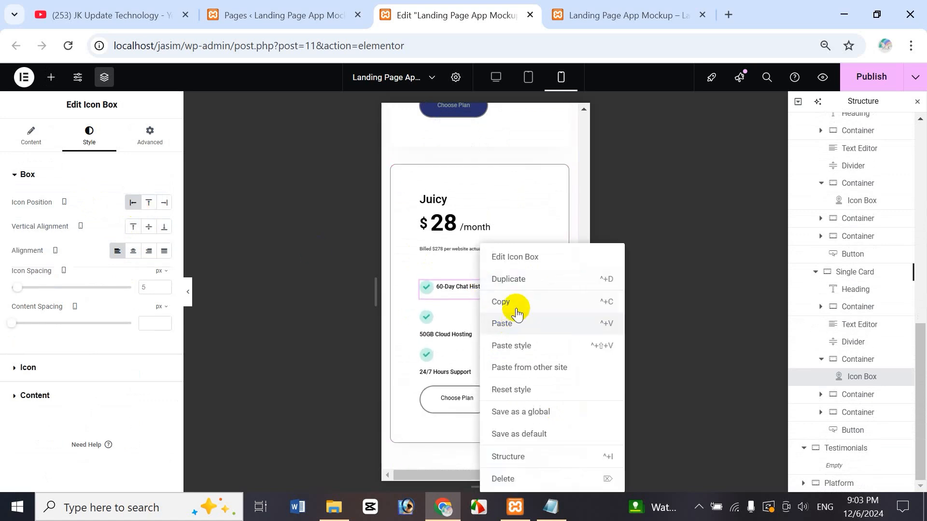
pyautogui.click(511, 328)
pyautogui.rightClick(466, 314)
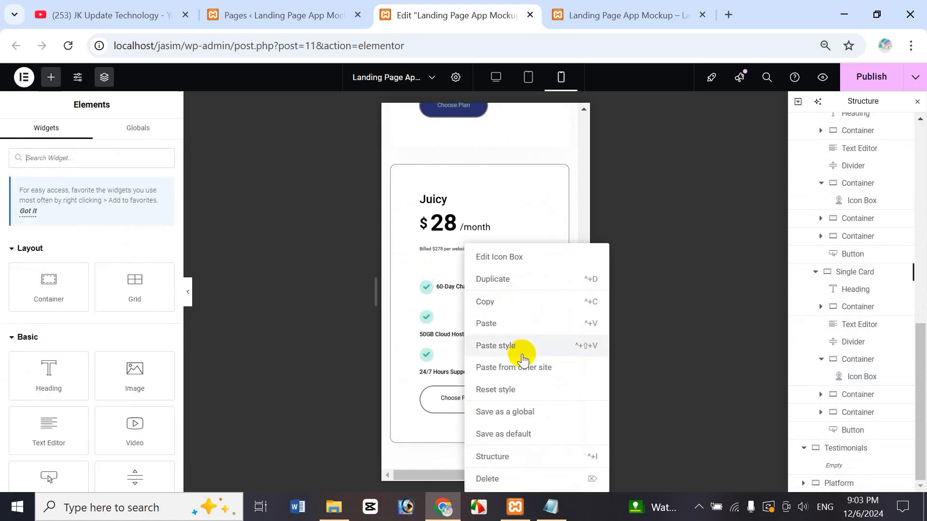
pyautogui.click(480, 347)
pyautogui.rightClick(466, 346)
pyautogui.click(507, 345)
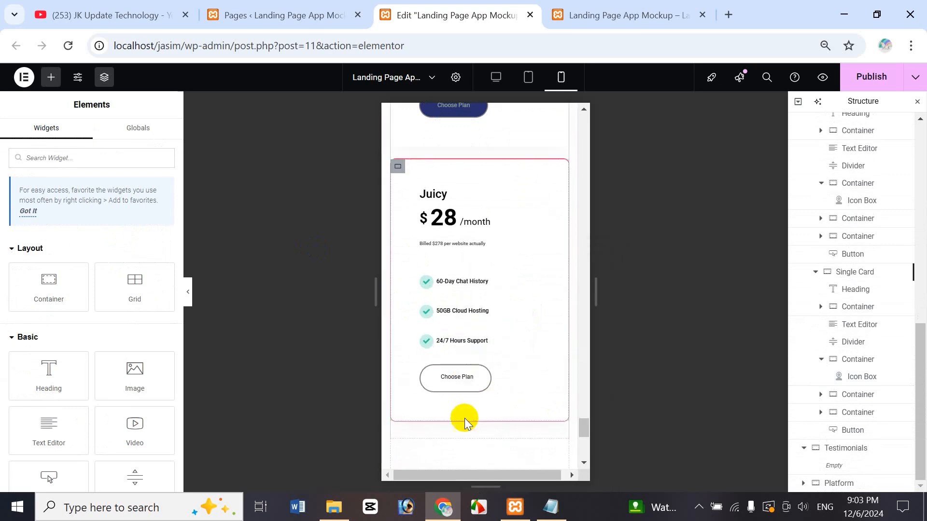
pyautogui.moveTo(583, 427)
pyautogui.mouseDown()
pyautogui.moveTo(578, 392)
pyautogui.moveTo(582, 430)
pyautogui.moveTo(585, 419)
pyautogui.mouseUp()
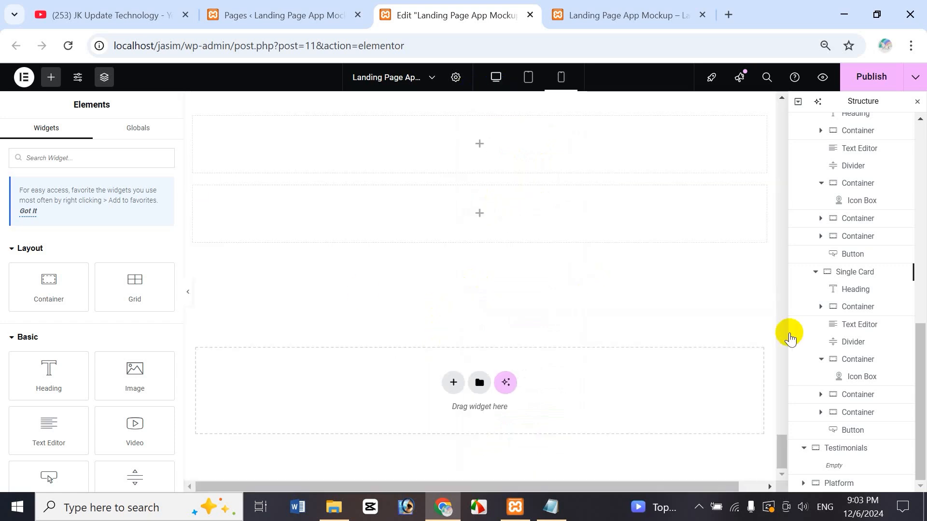
# Rename the Inner2 container that holds the three pricing cards as "Monlhly Price Table".
pyautogui.moveTo(781, 446); pyautogui.dragTo(781, 410)
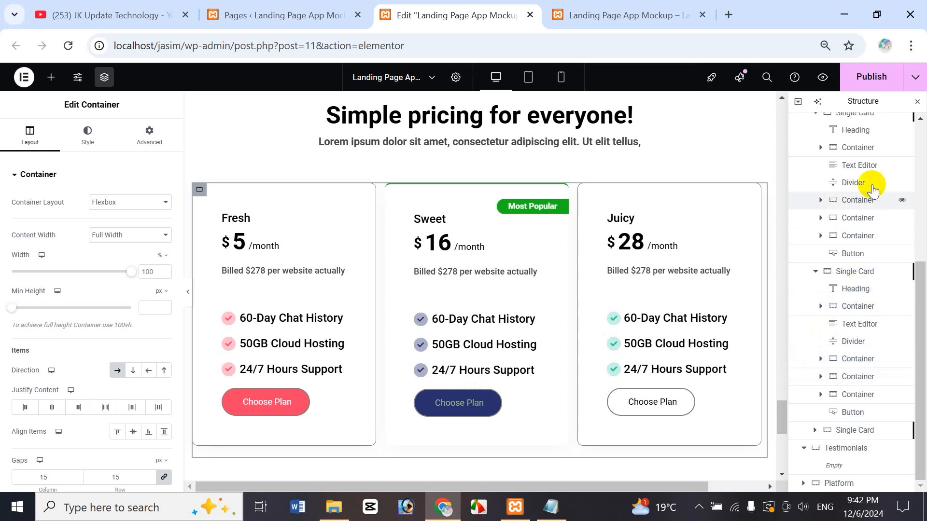
pyautogui.moveTo(922, 301); pyautogui.dragTo(918, 203)
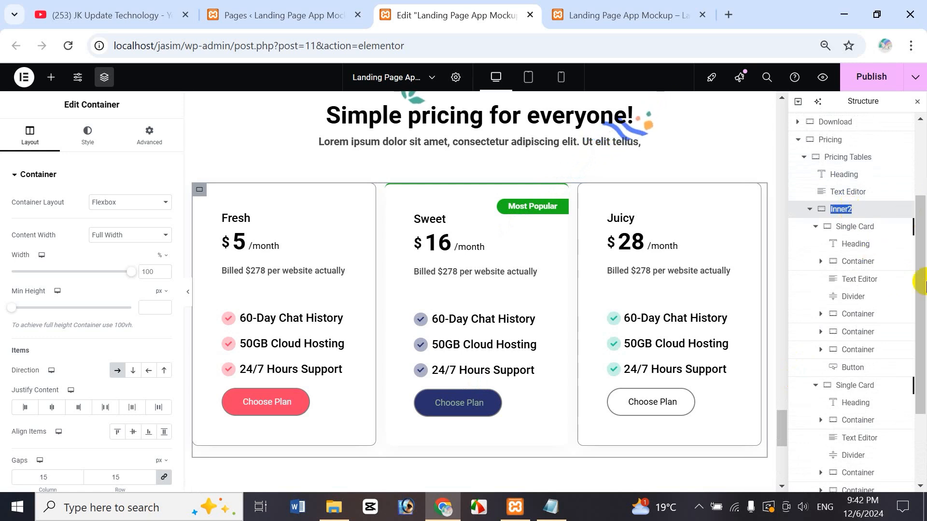
pyautogui.write('Morlty')
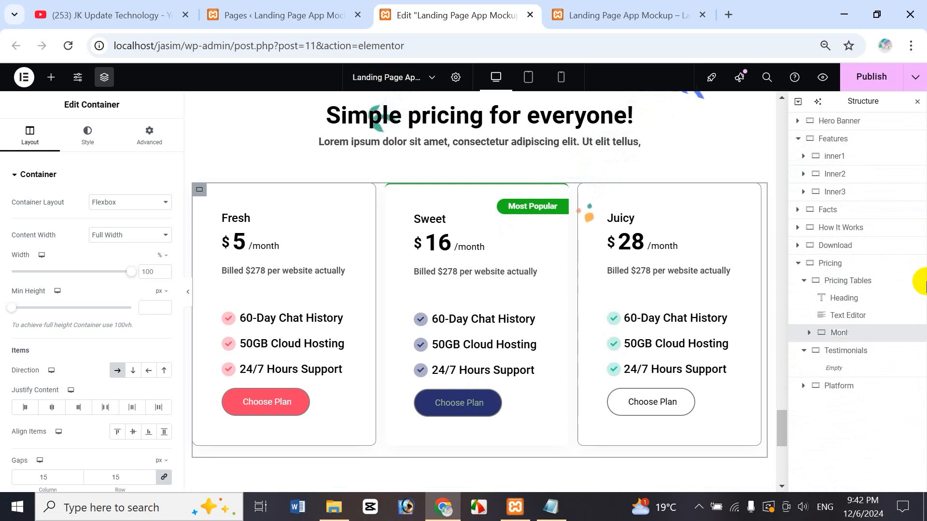
pyautogui.write('ly Price Tabl')
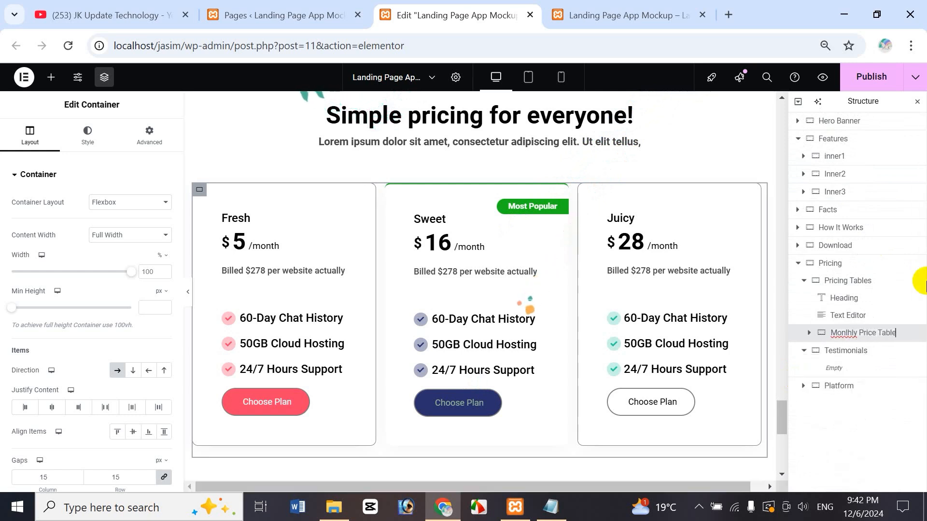
pyautogui.write('e')
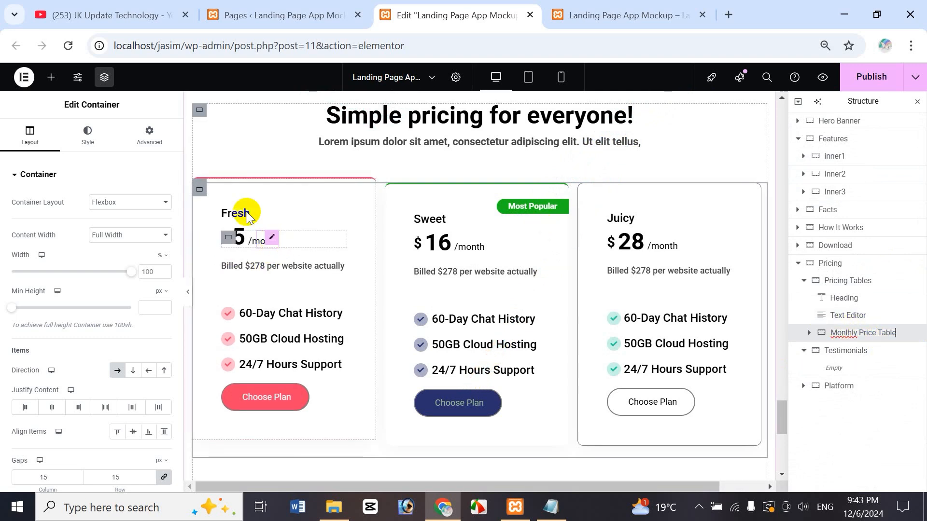
# Change the Fresh card's "/month" heading to "/yearly" and copy the new text.
pyautogui.click(272, 242)
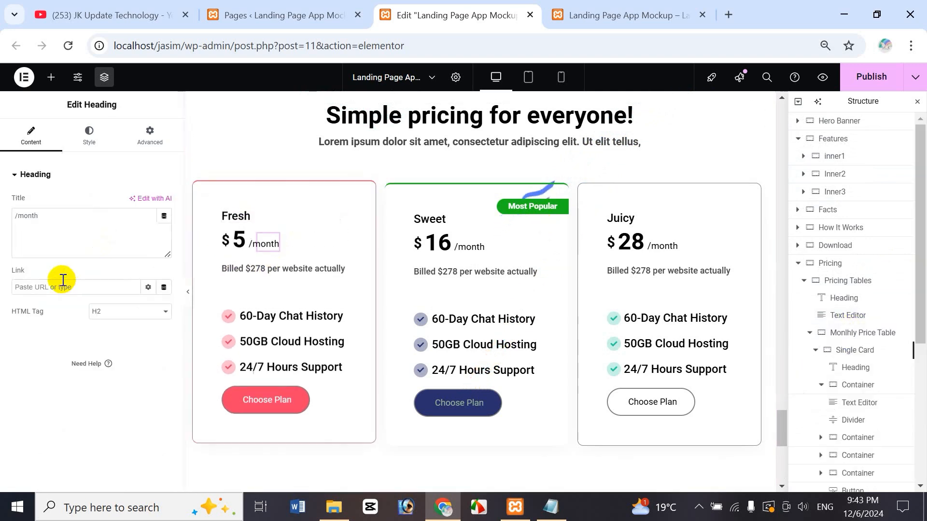
pyautogui.moveTo(24, 216); pyautogui.dragTo(40, 217)
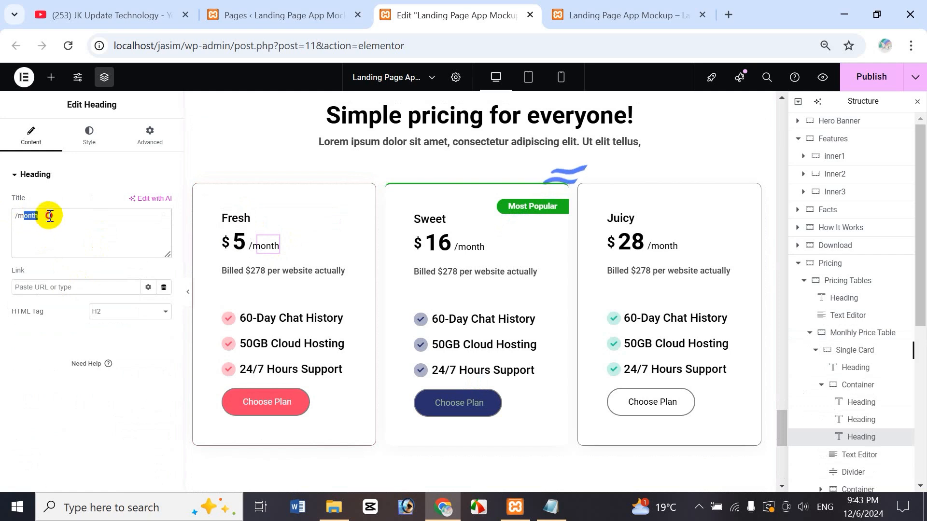
pyautogui.click(62, 221)
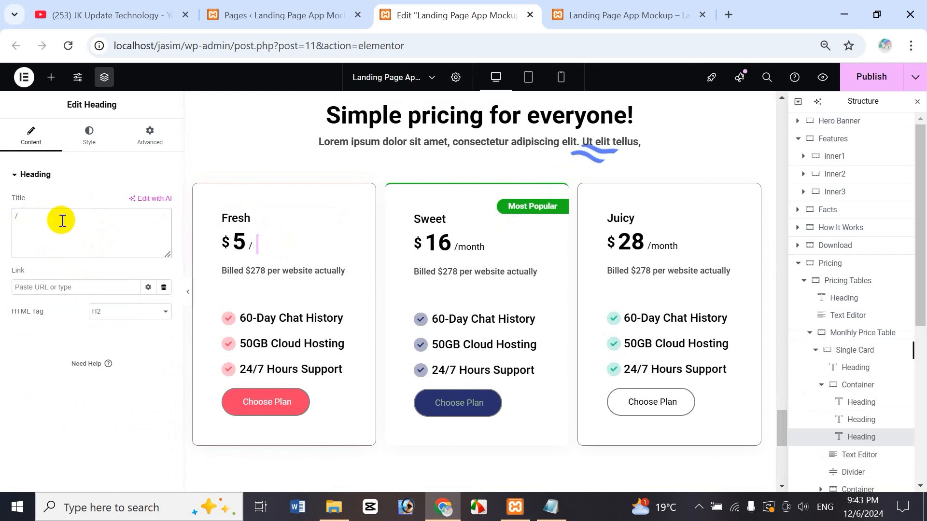
pyautogui.write('/')
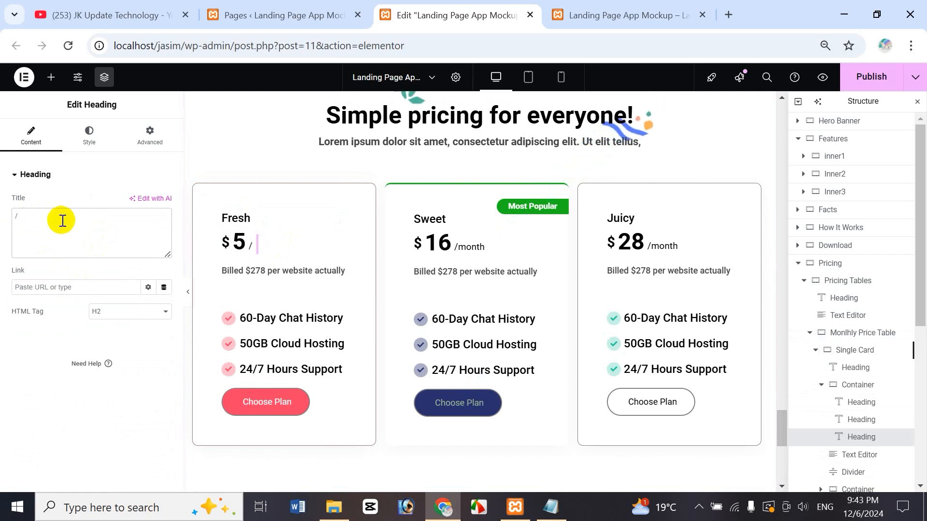
pyautogui.write('yearly')
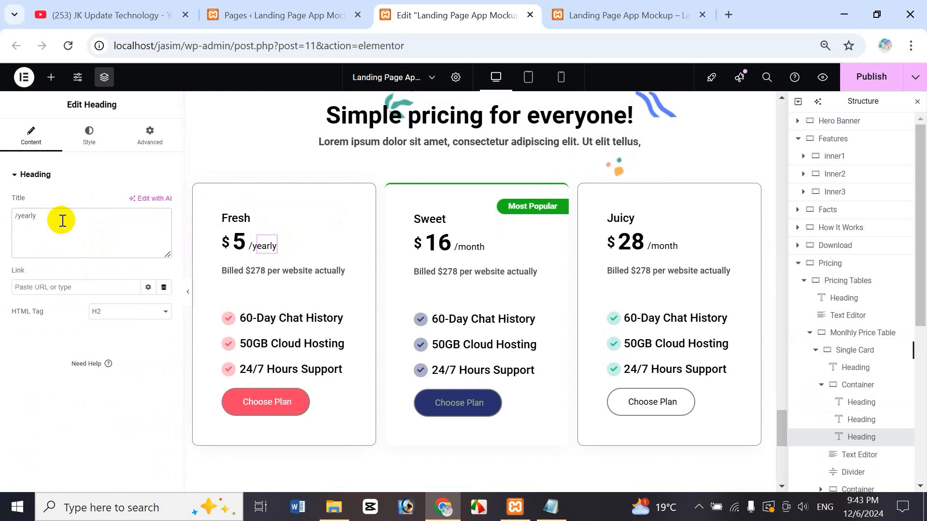
pyautogui.hotkey('ctrl', 'a')
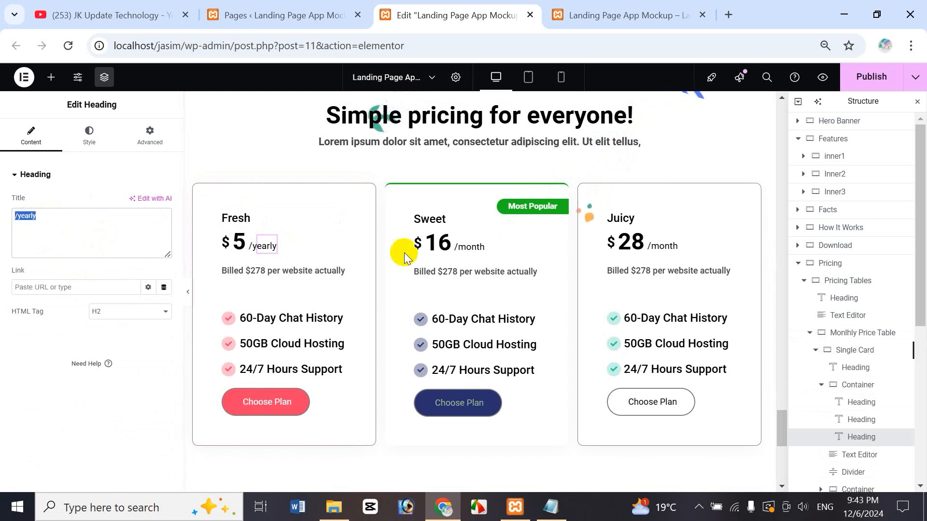
# Replace the "/month" headings on the Sweet and Juicy cards with "/yearly".
pyautogui.click(479, 241)
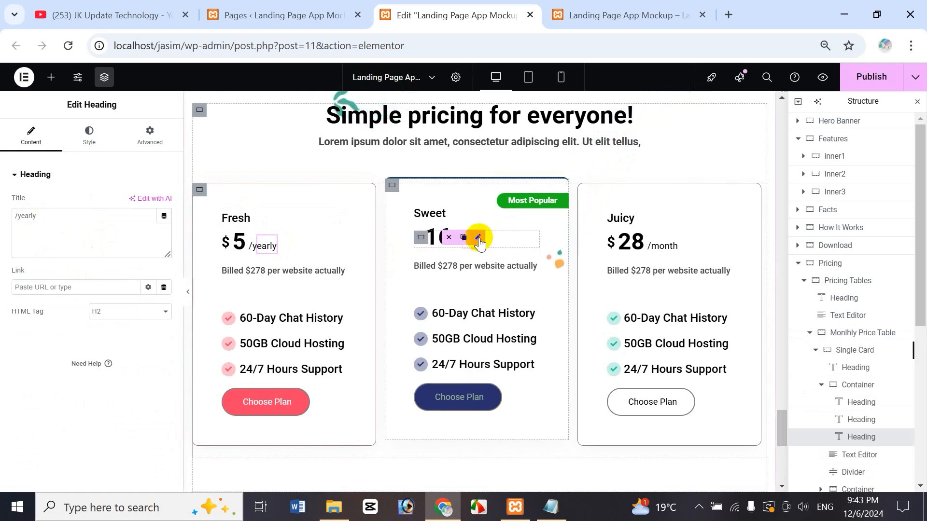
pyautogui.moveTo(47, 223); pyautogui.dragTo(5, 217)
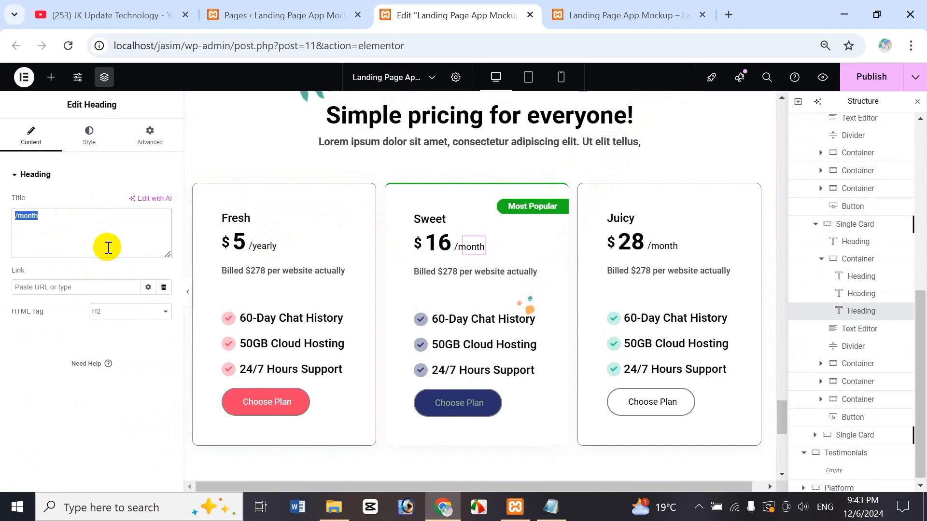
pyautogui.write('/yearly')
pyautogui.click(671, 244)
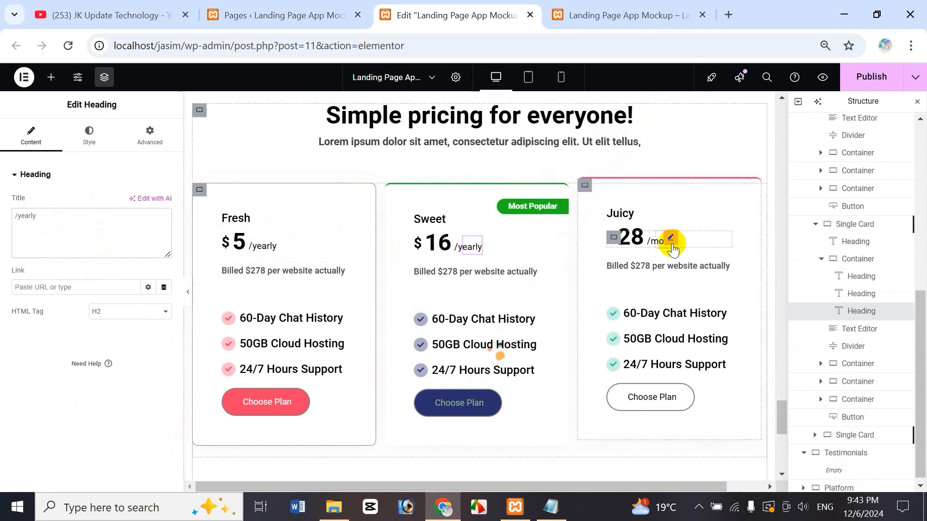
pyautogui.moveTo(58, 232); pyautogui.dragTo(5, 215)
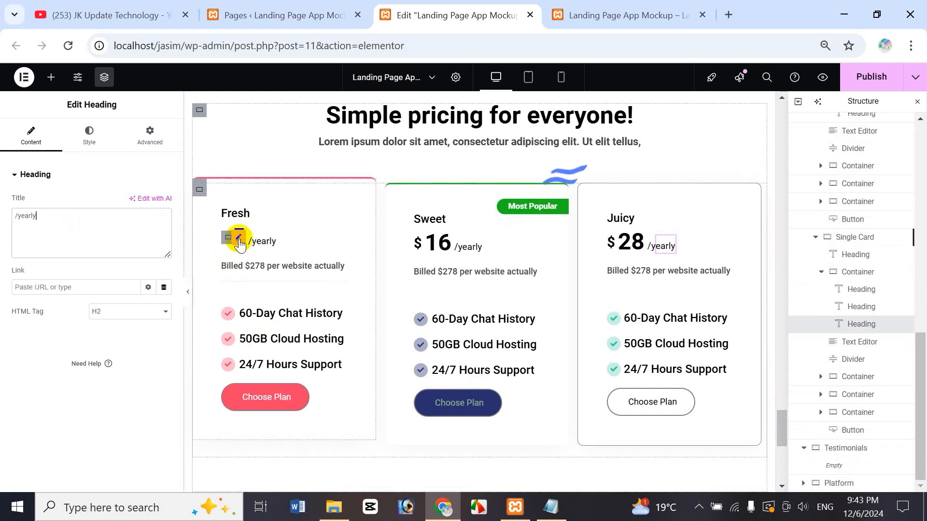
# Set the Fresh card's price heading to 35.
pyautogui.click(240, 239)
pyautogui.moveTo(28, 216); pyautogui.dragTo(12, 228)
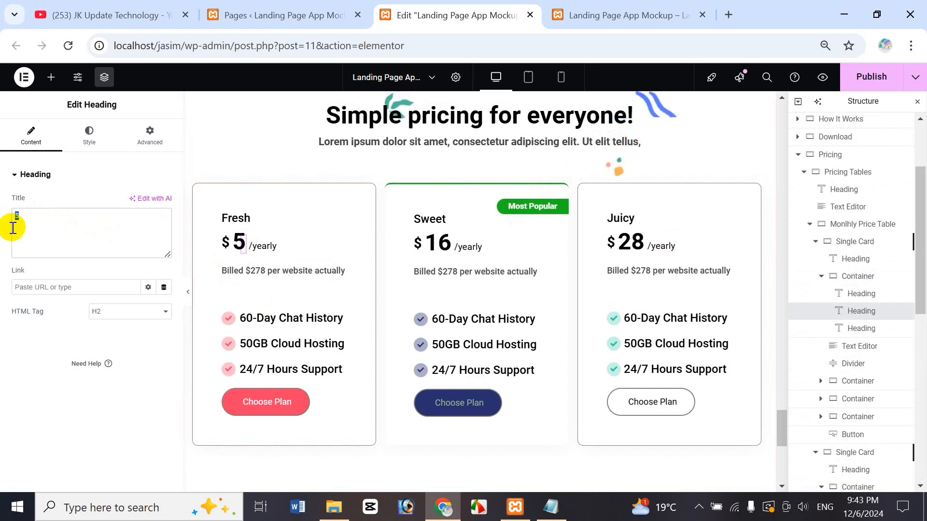
pyautogui.write('35')
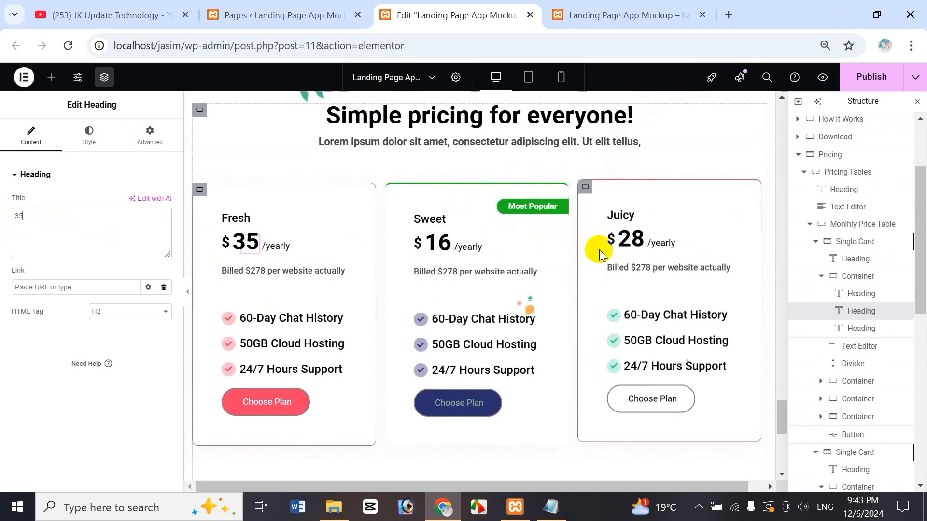
# Review the pricing cards on the preview page and in the editor, and switch to the YouTube channel's videos page.
pyautogui.click(655, 19)
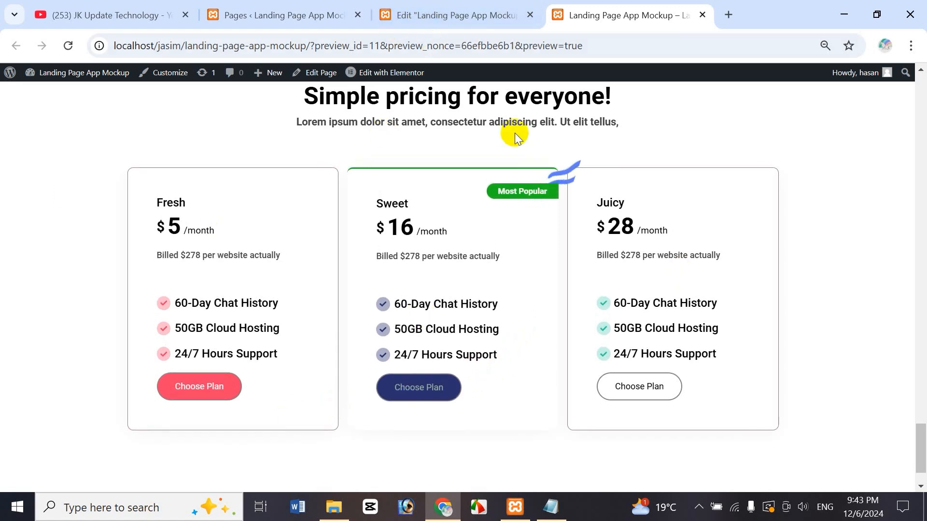
pyautogui.click(465, 12)
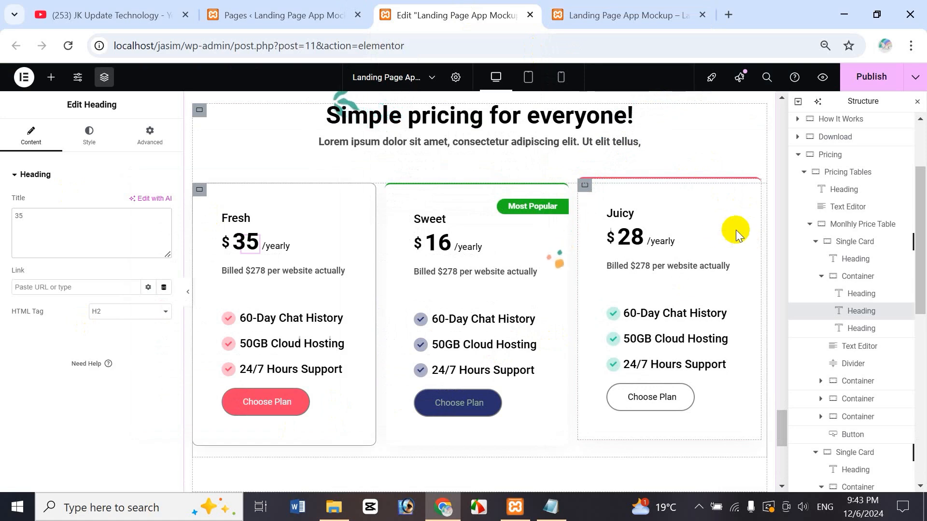
pyautogui.moveTo(921, 244); pyautogui.dragTo(923, 440)
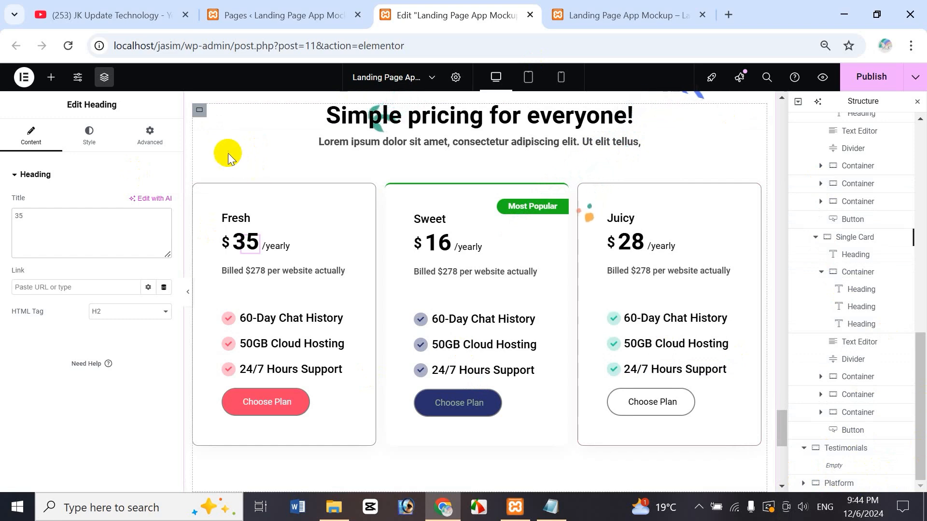
pyautogui.click(77, 7)
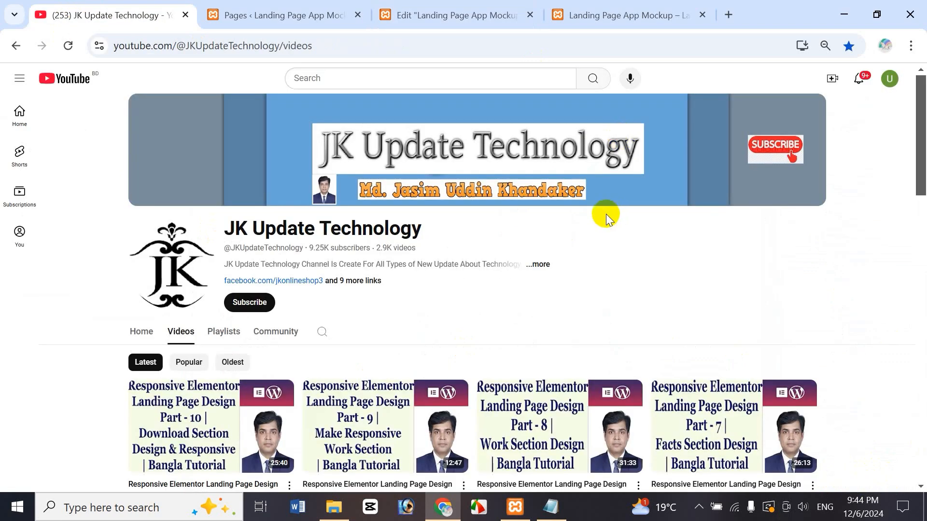